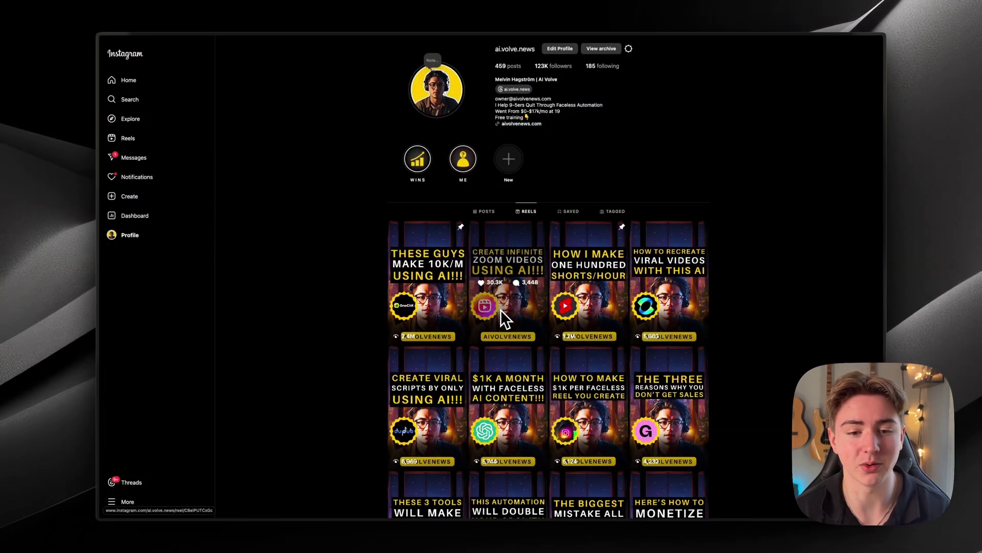
# - Look through the reels on the ai.volve.news profile, including the pinned ones and the profile details
pyautogui.scroll(-2, 644, 193)
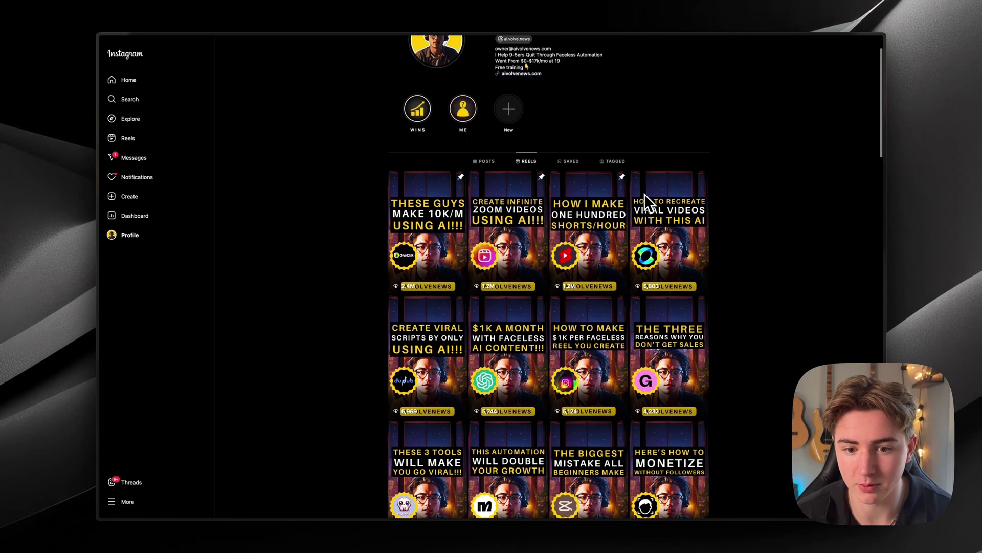
pyautogui.scroll(-1, 644, 193)
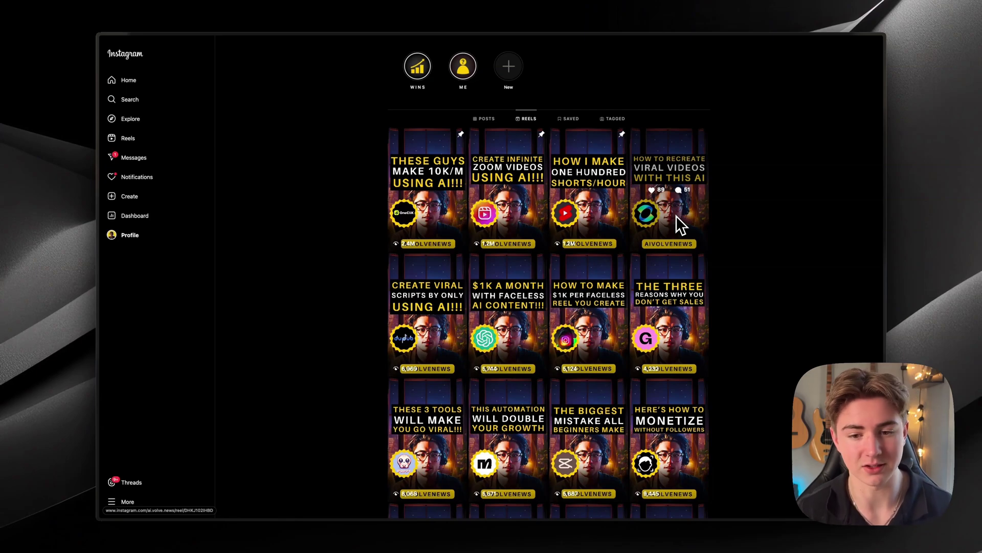
pyautogui.scroll(3, 676, 216)
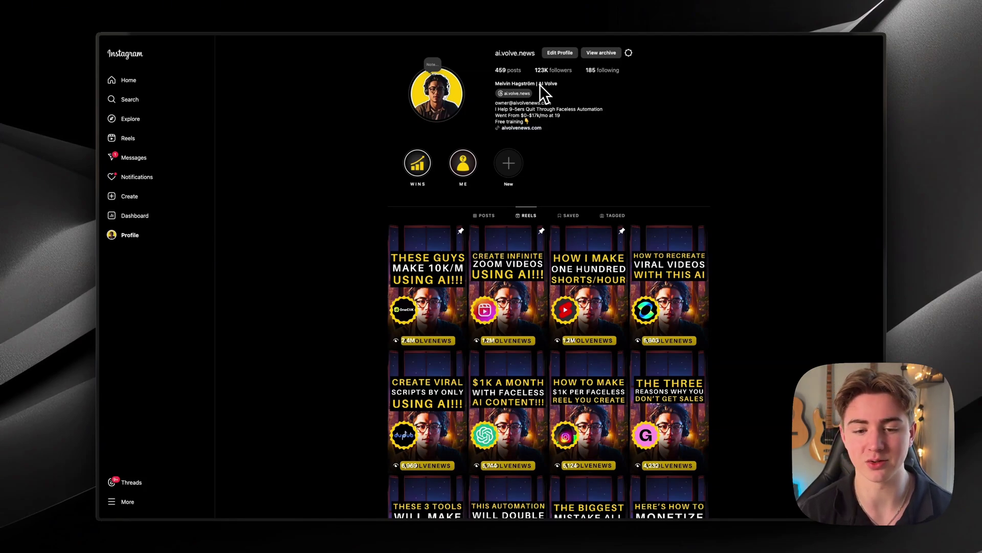
pyautogui.scroll(-2, 739, 195)
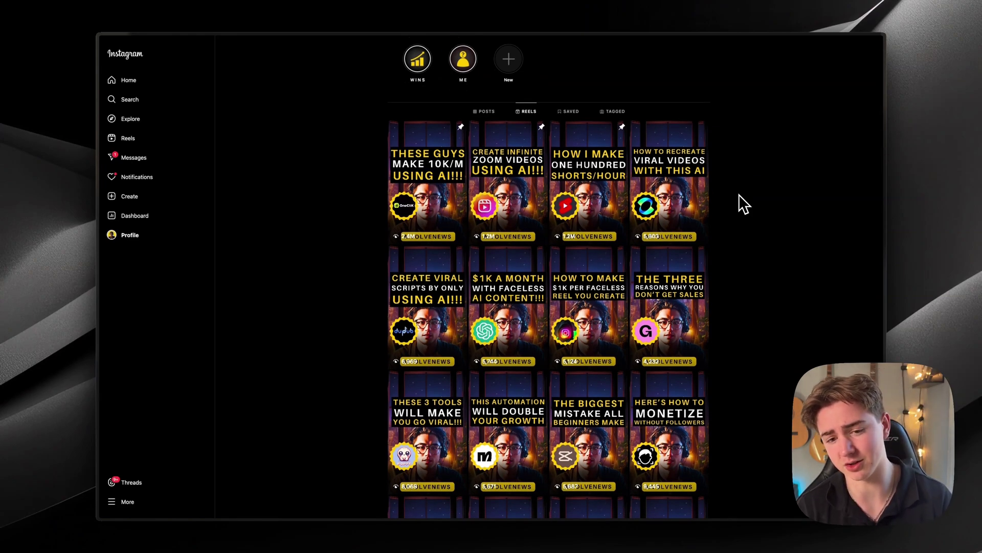
pyautogui.scroll(-2, 739, 195)
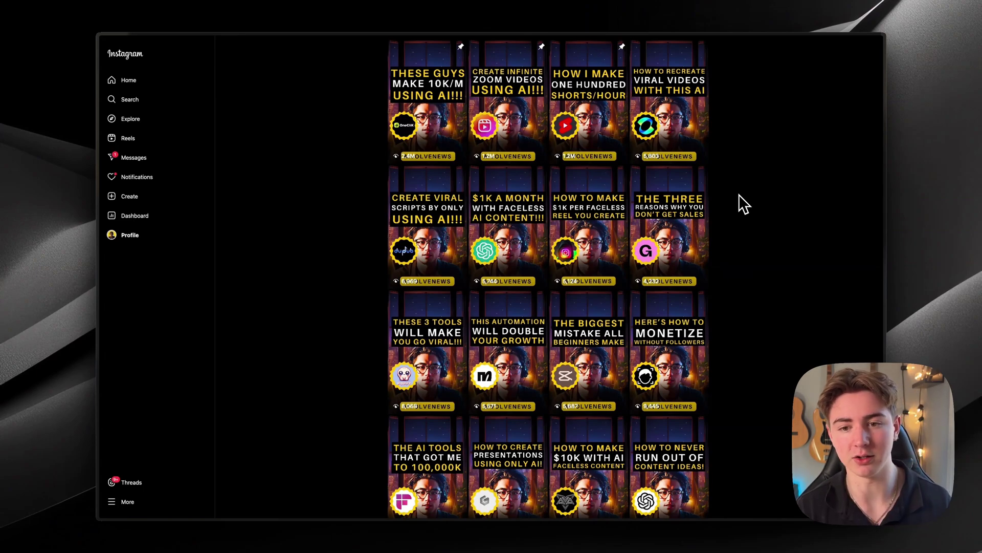
pyautogui.scroll(1, 739, 194)
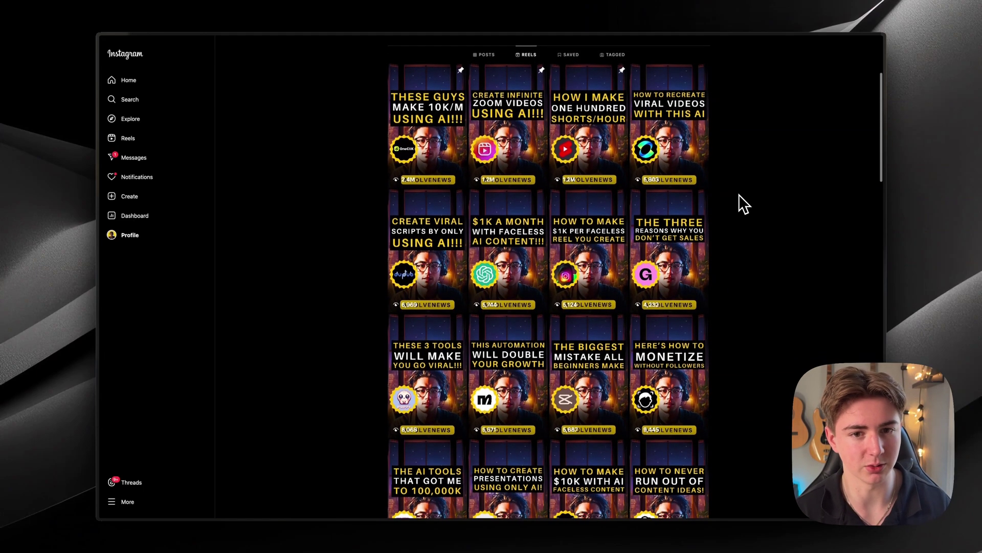
pyautogui.scroll(-1, 739, 194)
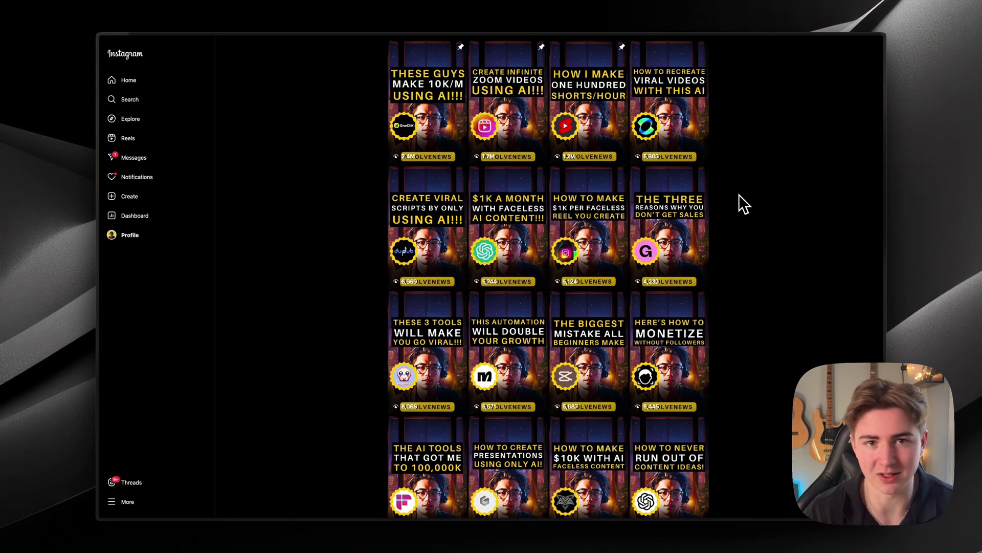
pyautogui.scroll(4, 739, 194)
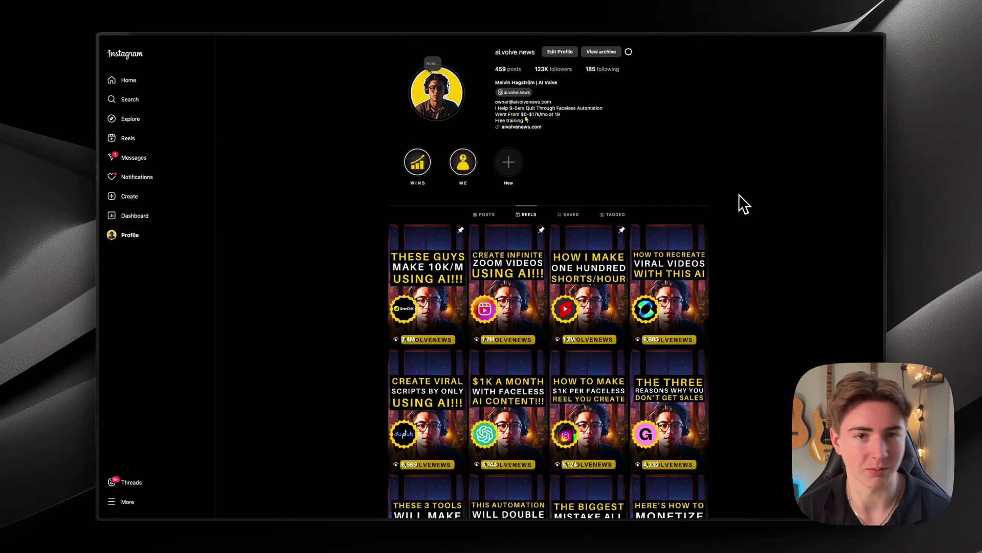
pyautogui.scroll(-3, 739, 194)
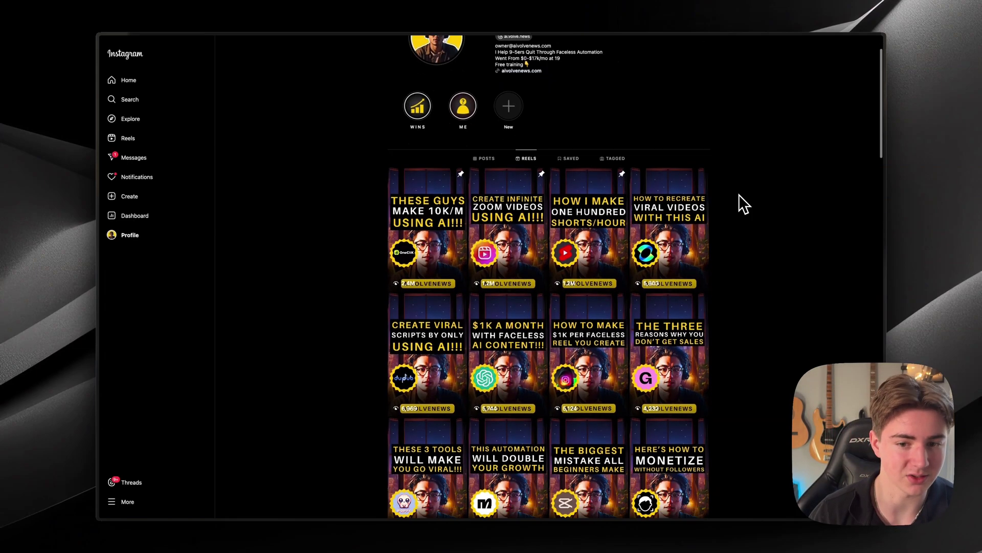
pyautogui.scroll(-4, 739, 194)
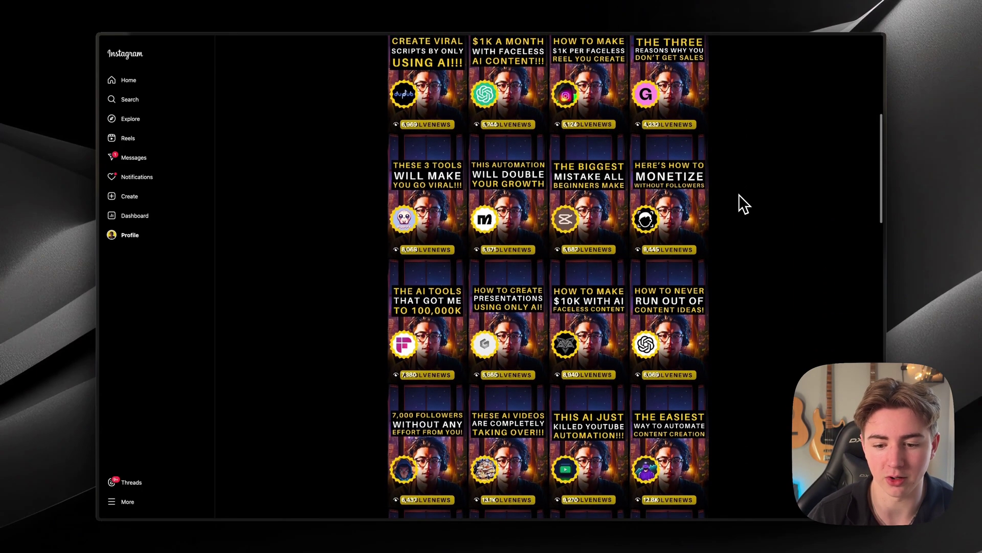
pyautogui.scroll(1, 739, 194)
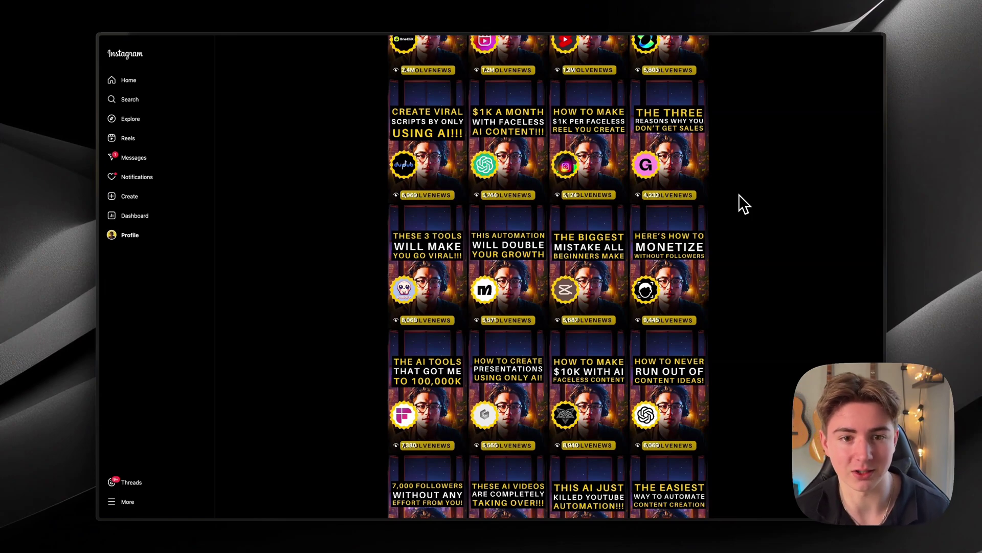
pyautogui.scroll(1, 739, 194)
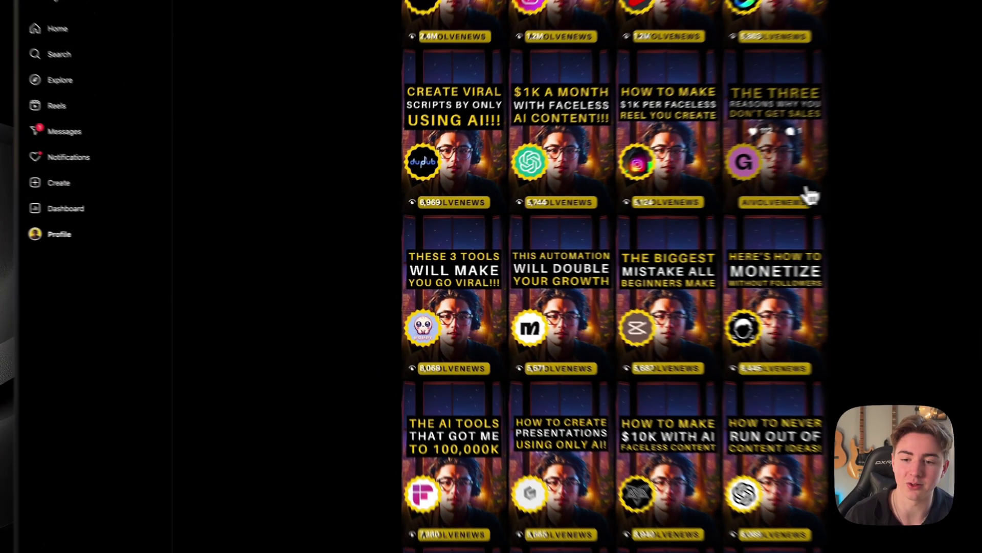
pyautogui.click(697, 202)
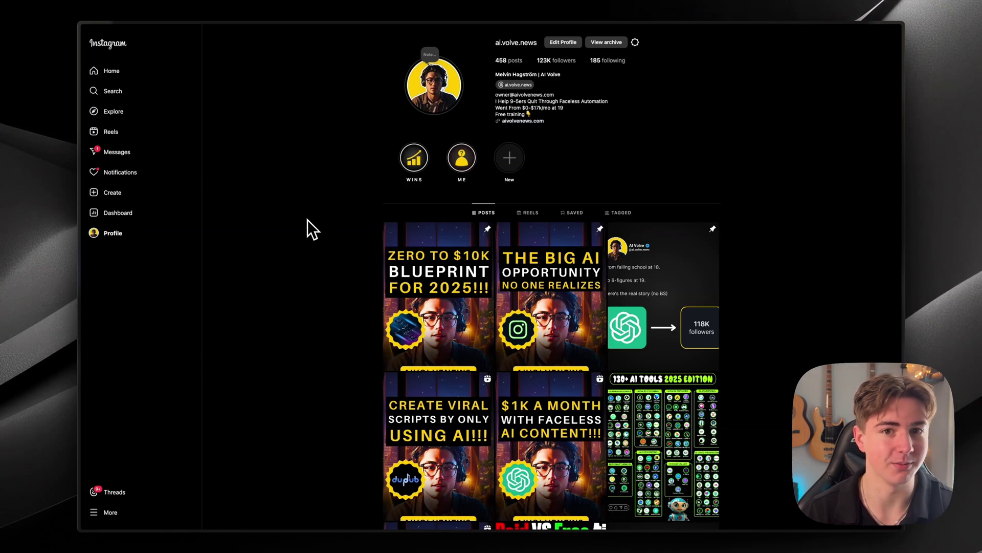
# - Browse the ai.volve.news posts, open the "$1K a month with faceless AI content" reel and close it after viewing
pyautogui.scroll(-7, 307, 219)
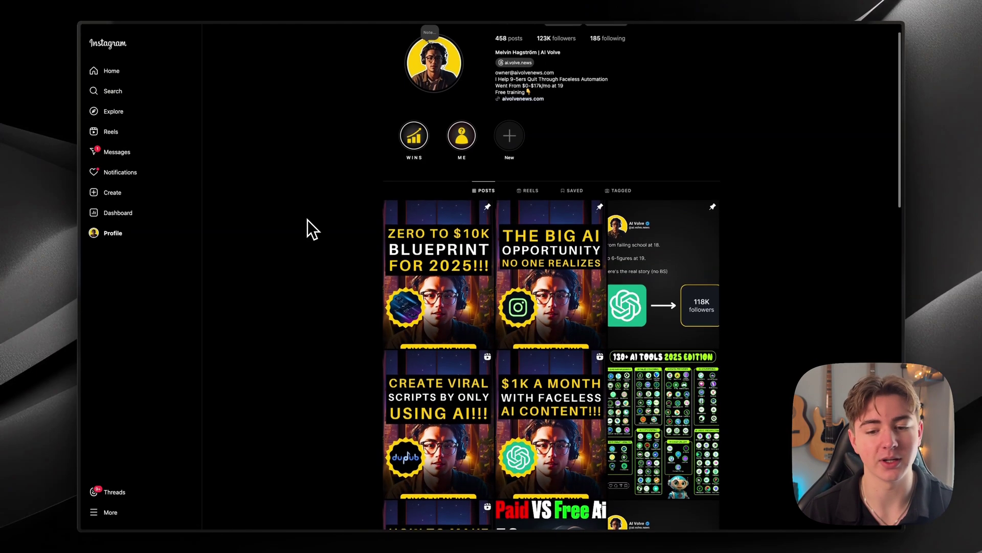
pyautogui.scroll(3, 307, 220)
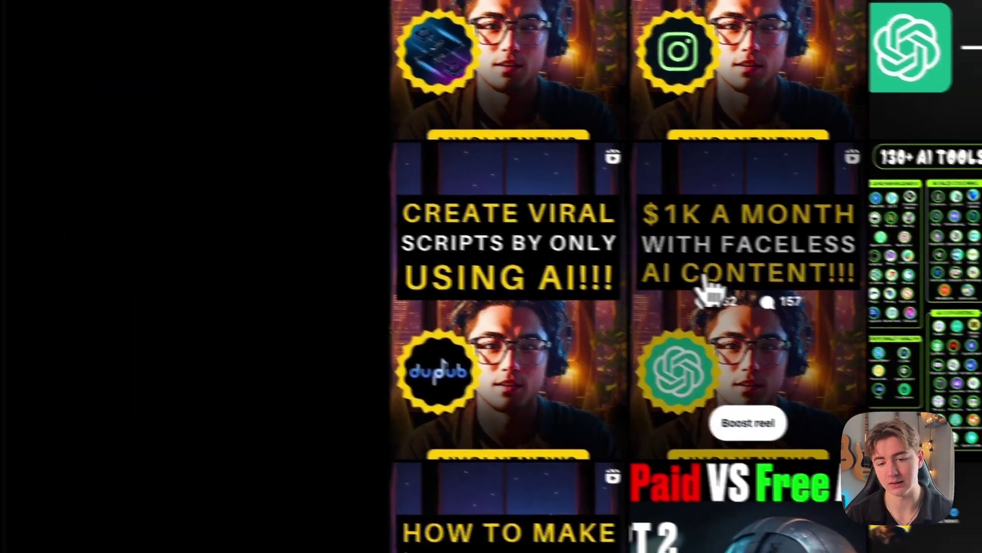
pyautogui.click(708, 289)
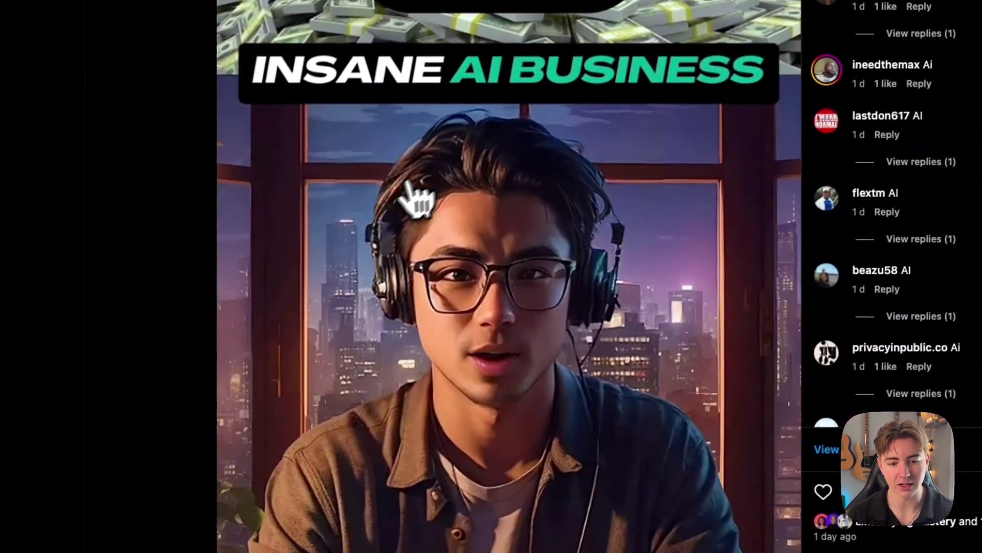
pyautogui.press('Escape')
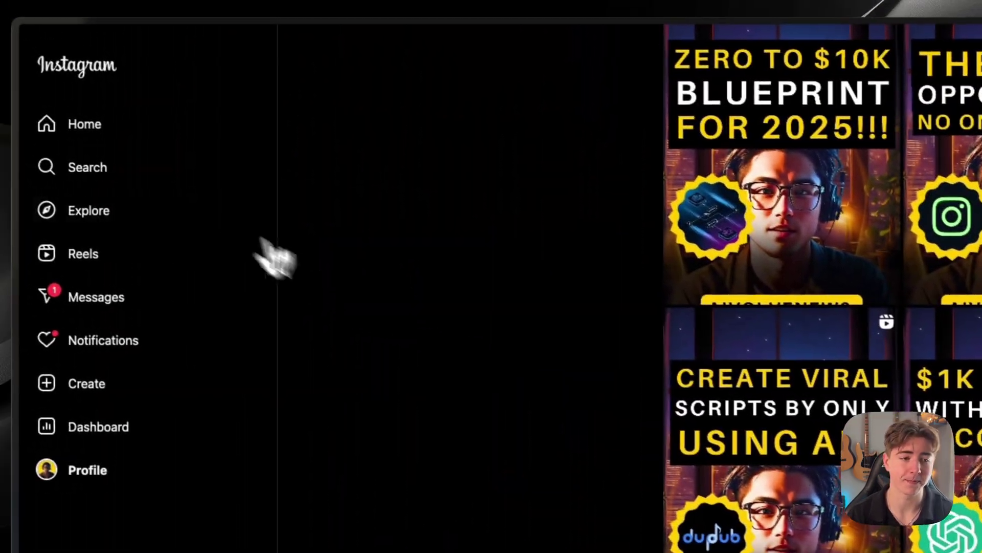
# - Search for the AI creator by first name and open the theaiblaze profile
pyautogui.click(87, 141)
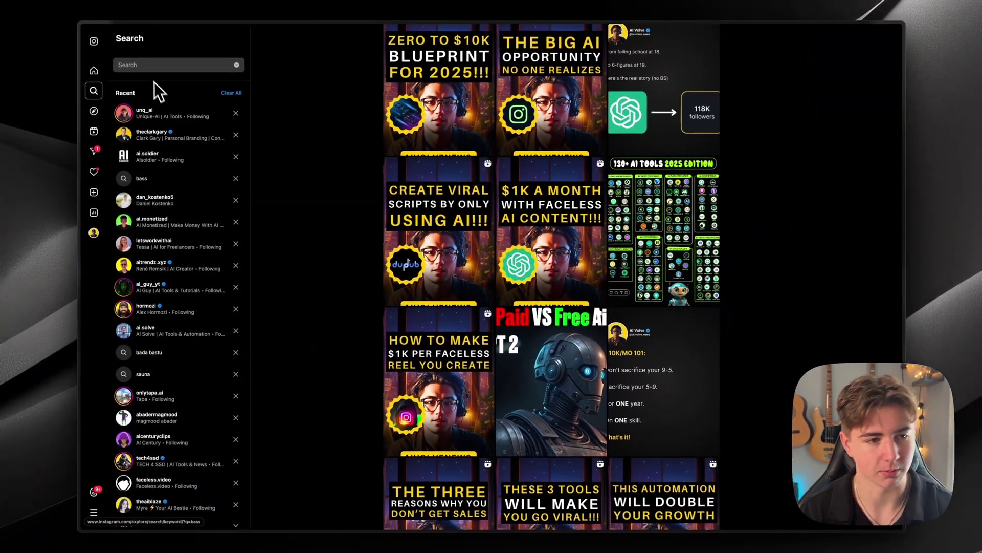
pyautogui.write('myra')
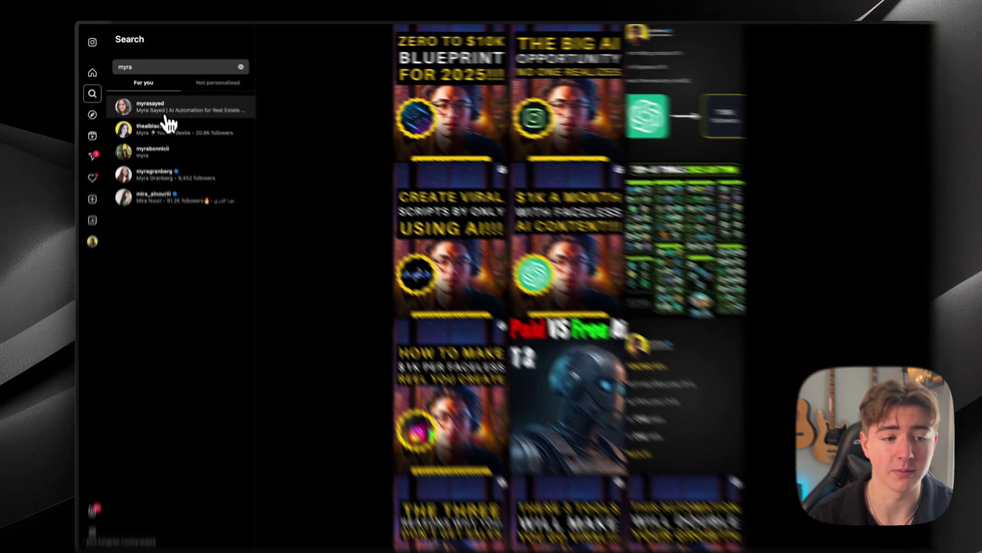
pyautogui.click(164, 117)
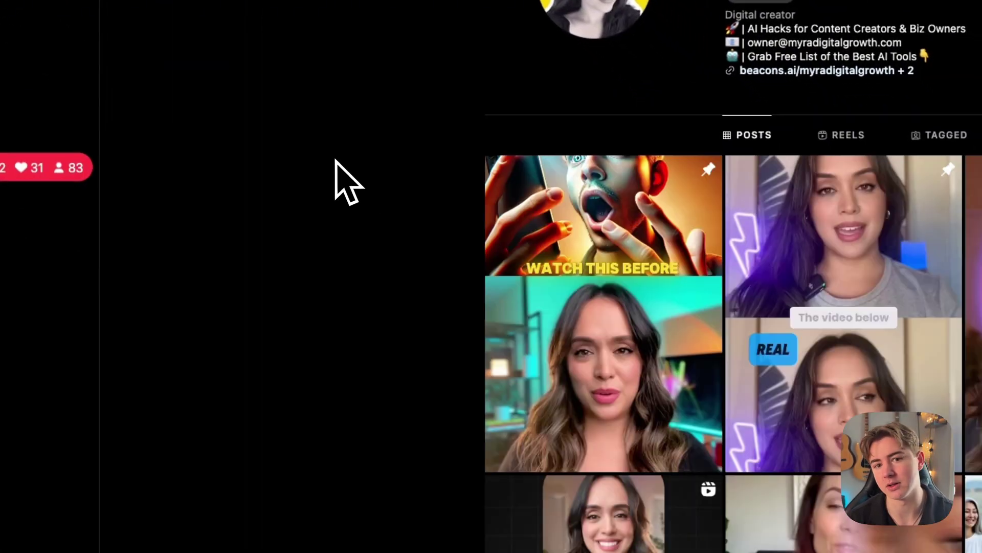
# - Browse the theaiblaze posts and open the reel captioned "this AI hack"
pyautogui.scroll(-1, 333, 159)
pyautogui.scroll(-5, 334, 159)
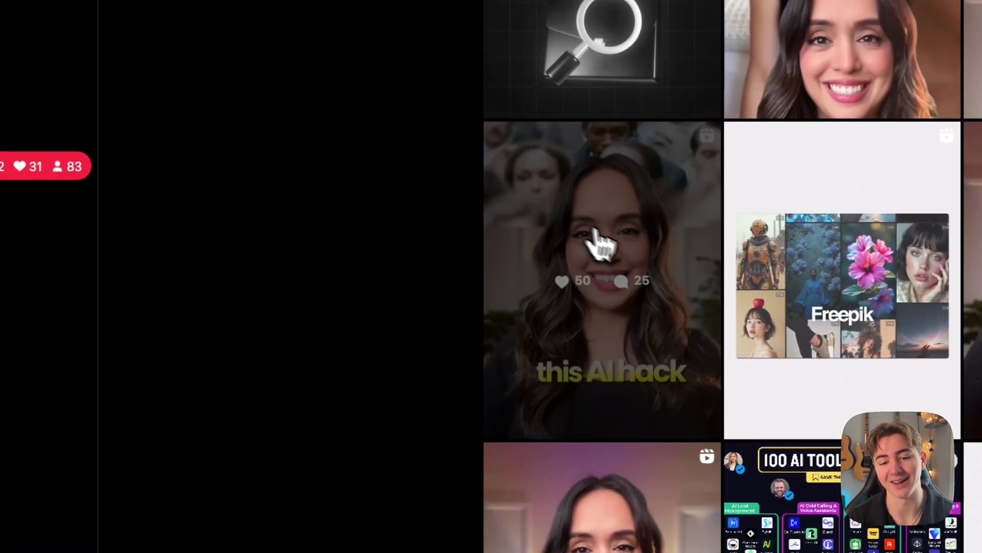
pyautogui.click(597, 241)
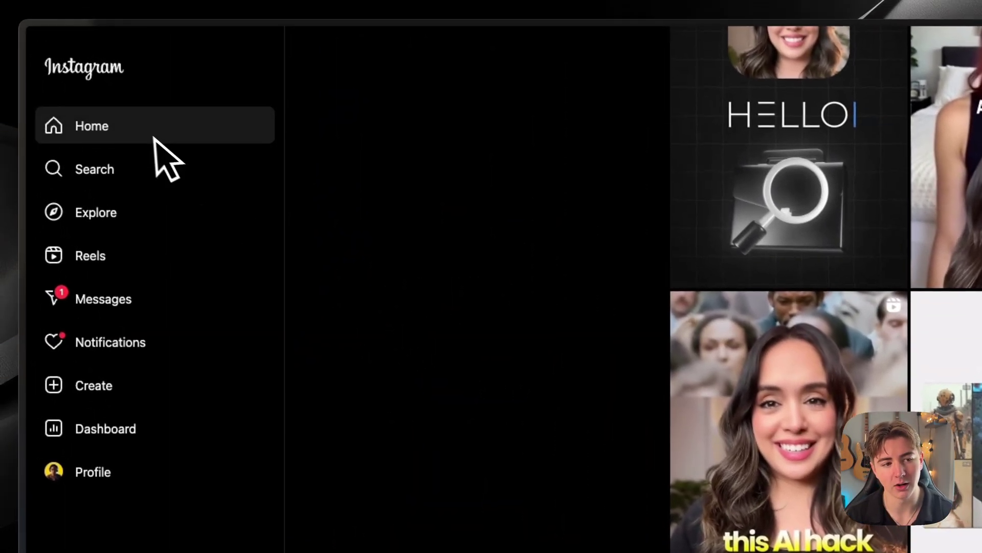
# - Open the ai.soldier profile from the recent searches and browse its posts as far as the chat stories video
pyautogui.click(143, 176)
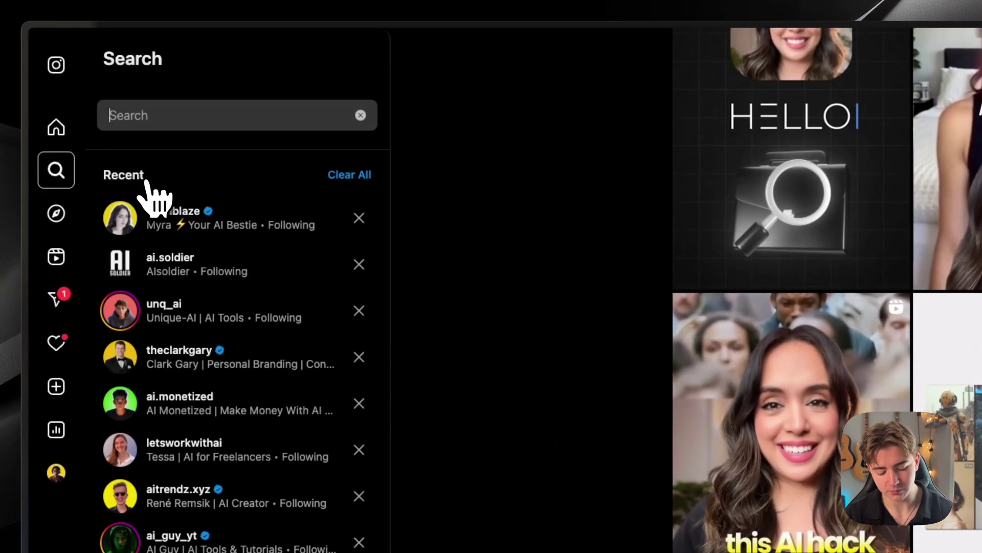
pyautogui.click(200, 262)
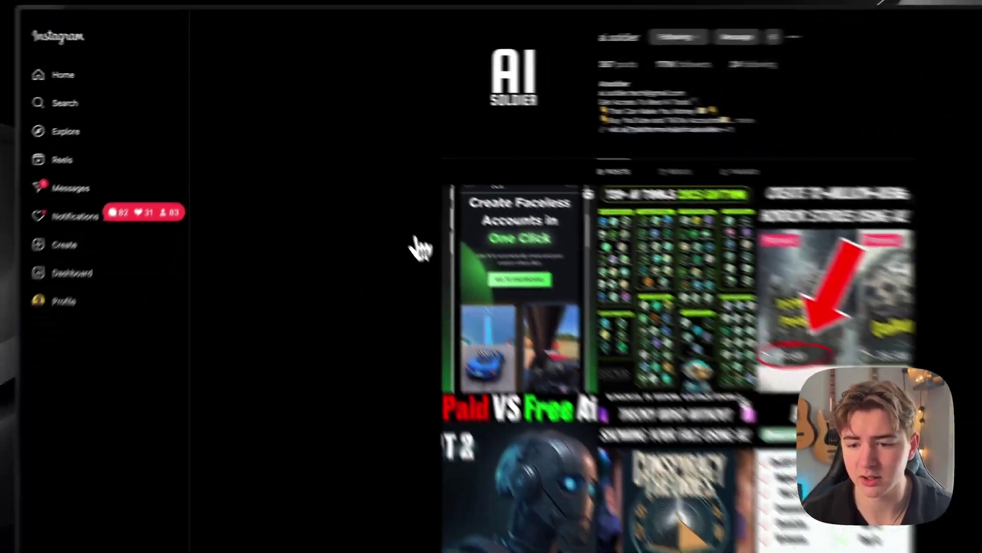
pyautogui.scroll(-4, 770, 154)
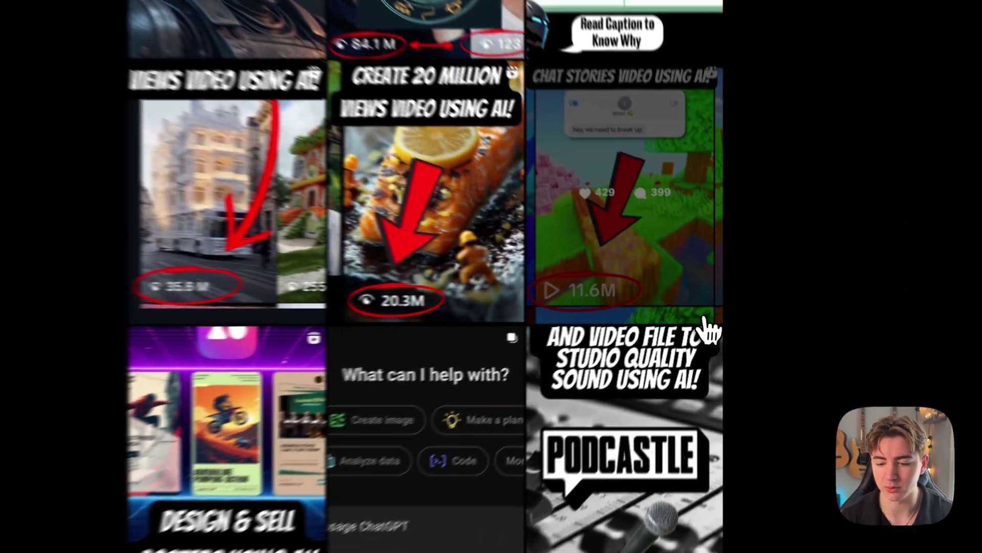
pyautogui.click(709, 299)
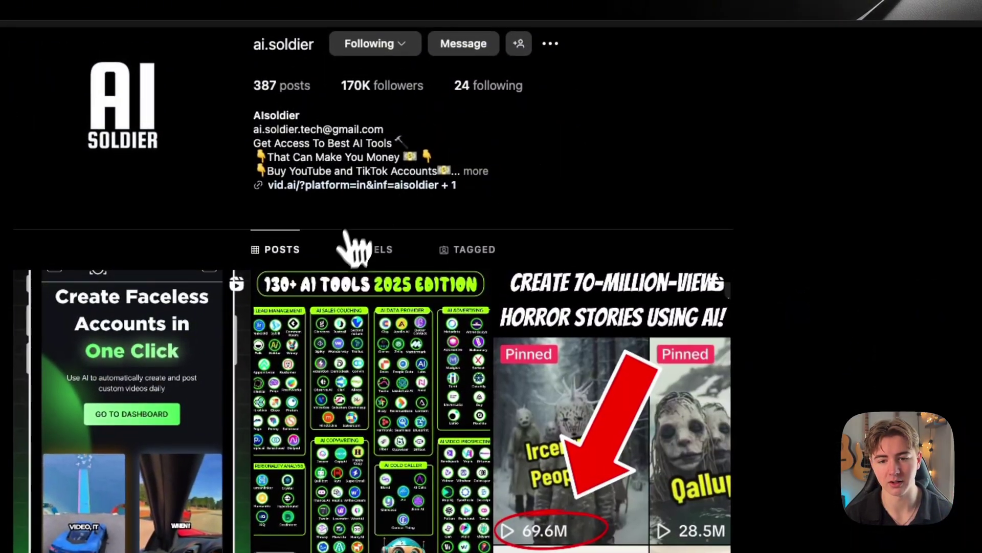
# - Show only the reels of the ai.soldier profile and look through their covers and view counts
pyautogui.click(383, 113)
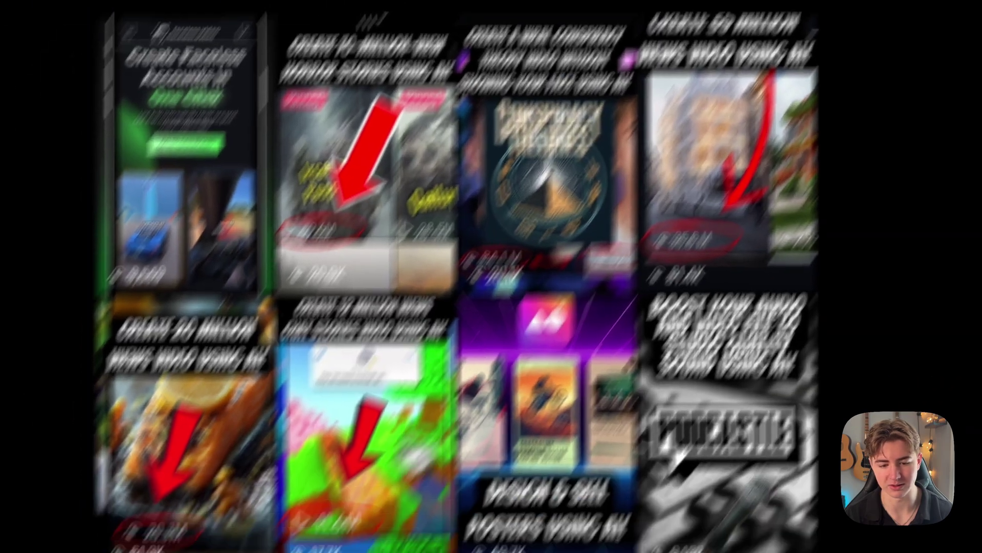
pyautogui.scroll(-10, 540, 361)
pyautogui.scroll(-15, 441, 366)
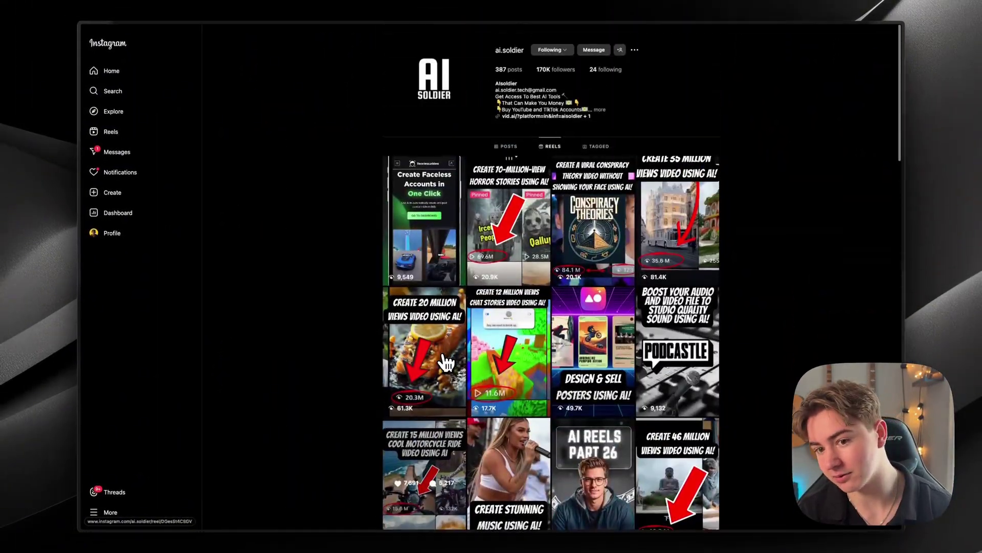
pyautogui.scroll(-1, 446, 364)
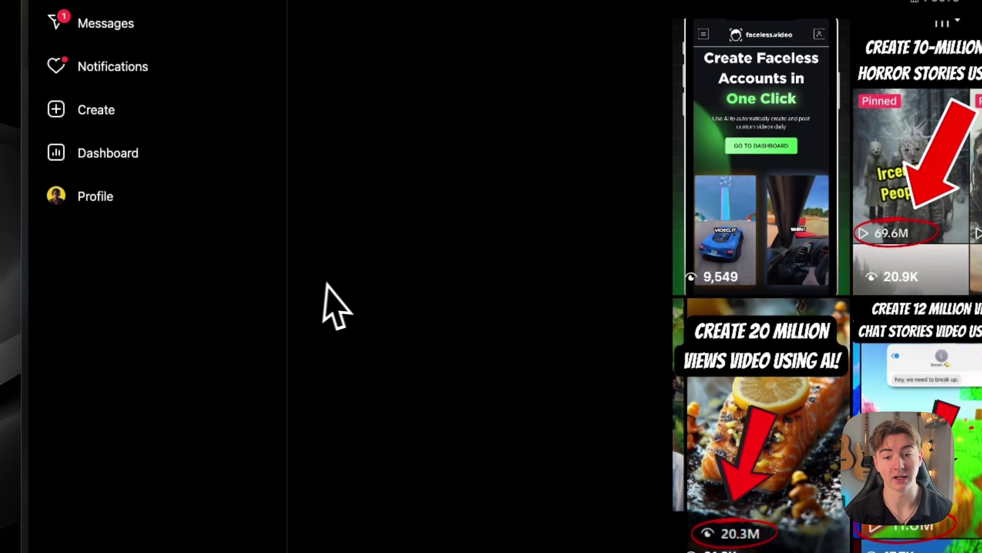
# - Switch to the Leonardo.Ai page, open the Image Creation tool and review the earlier image in its generation history
pyautogui.moveTo(6, 274)
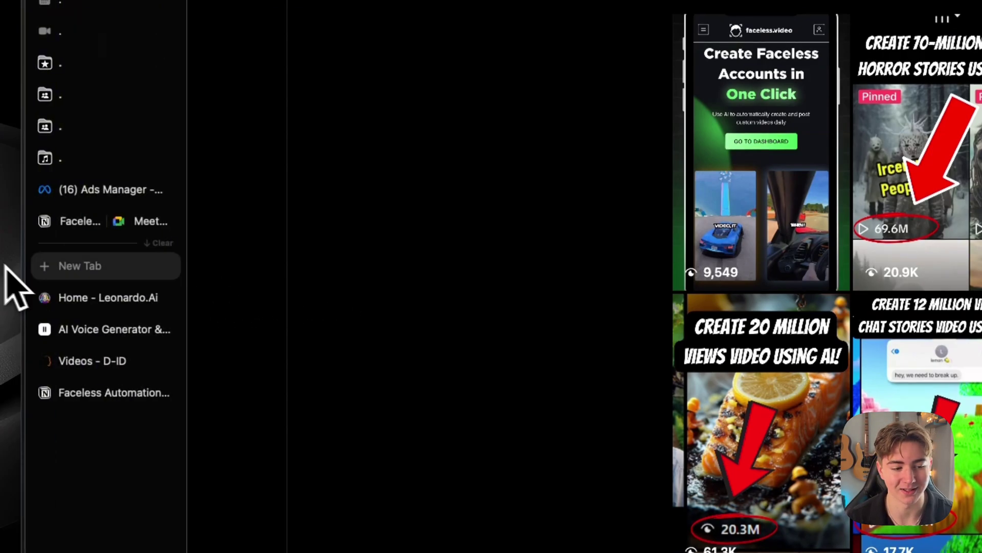
pyautogui.click(95, 303)
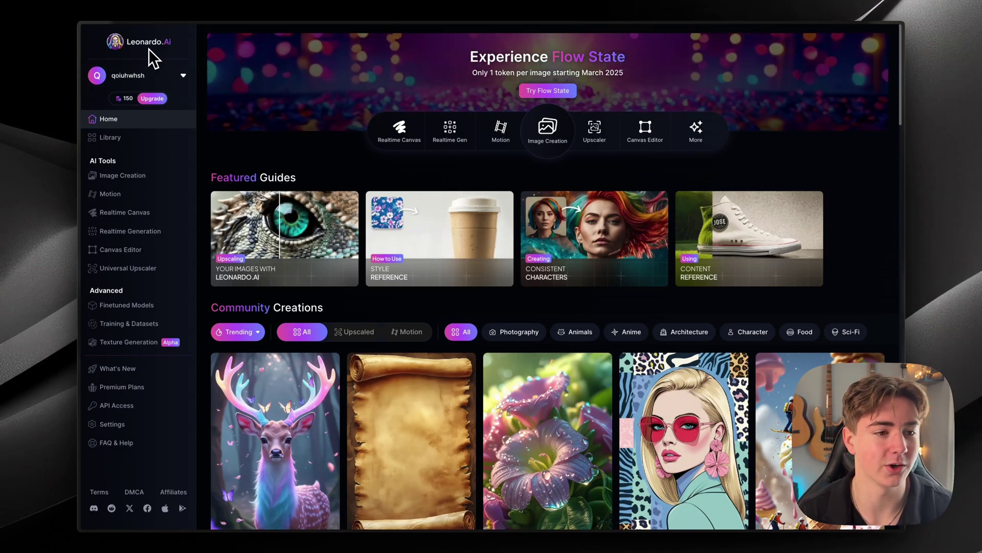
pyautogui.moveTo(127, 103)
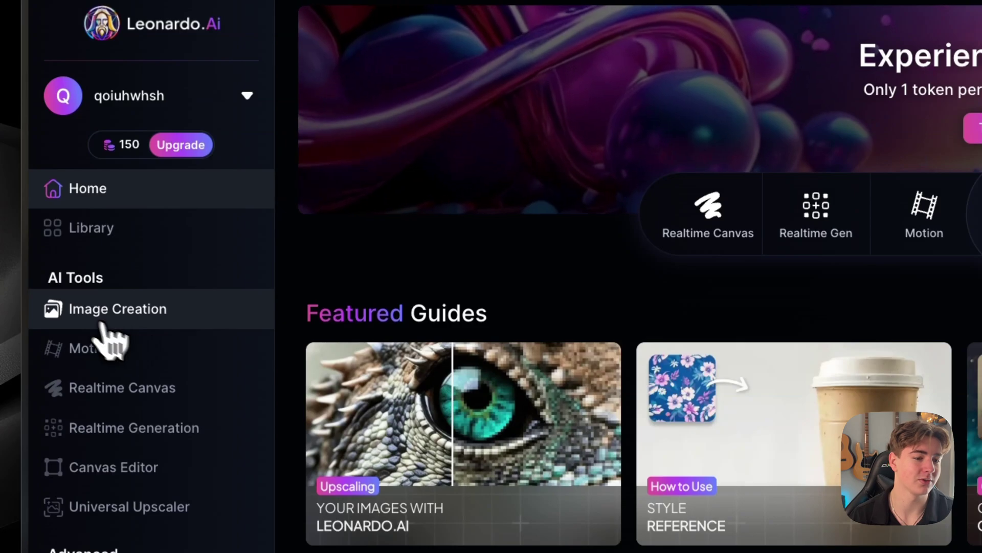
pyautogui.click(51, 320)
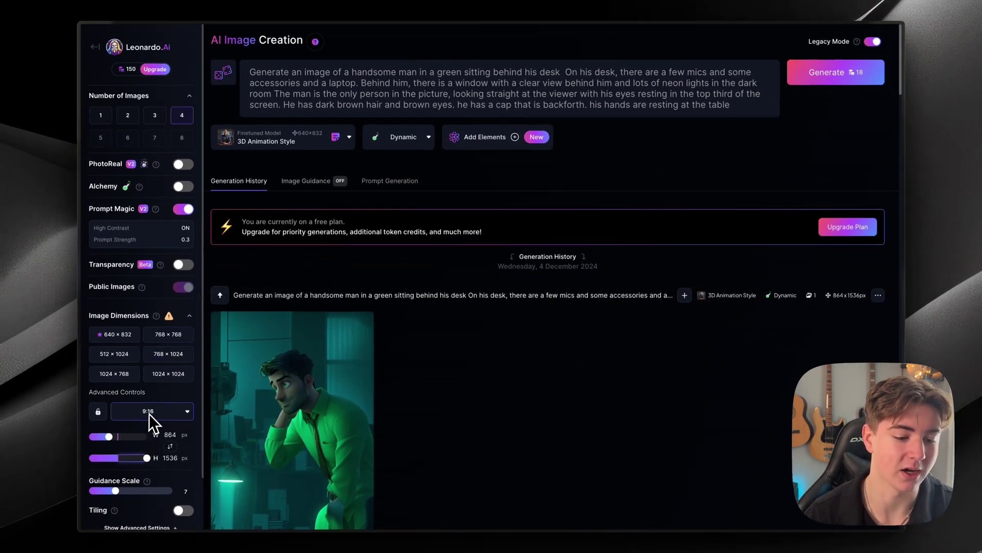
pyautogui.scroll(-2, 351, 356)
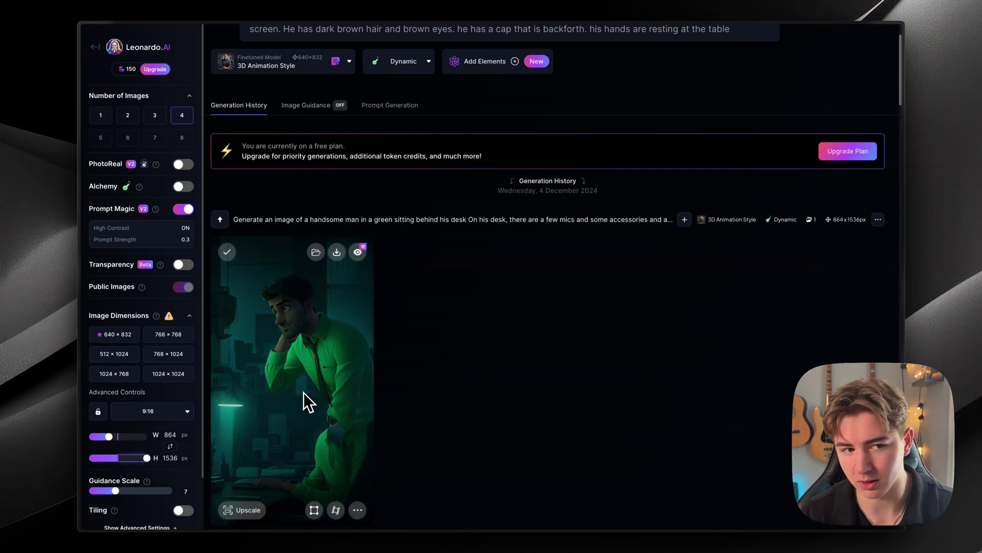
pyautogui.scroll(2, 450, 357)
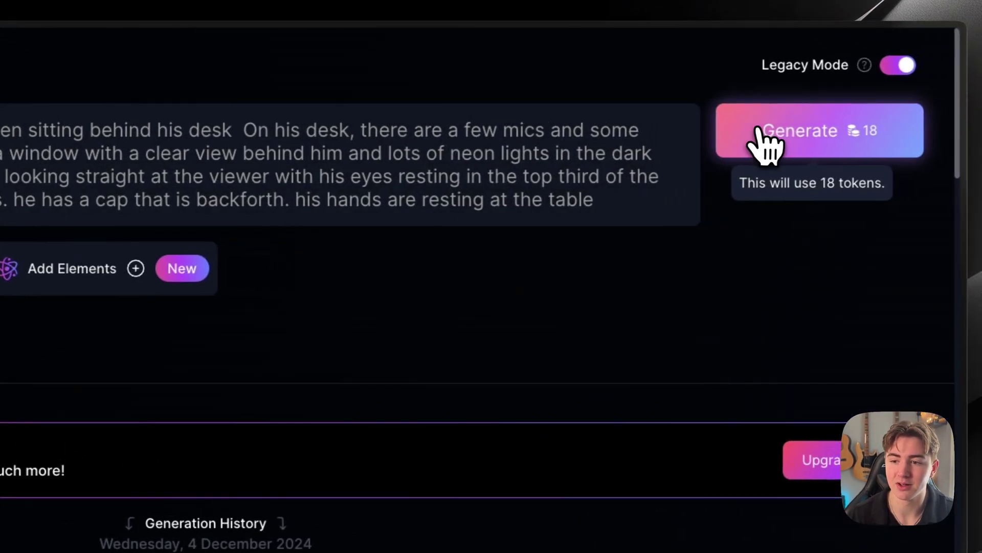
# - Generate four 3D Animation Style images from the prompt of the man in green at his desk and review the results
pyautogui.click(759, 131)
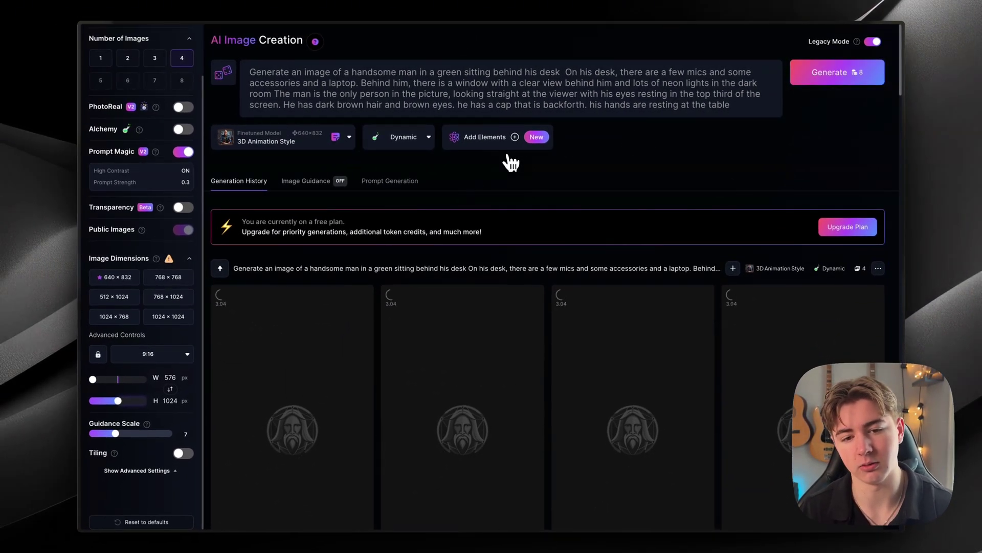
pyautogui.scroll(-1, 536, 175)
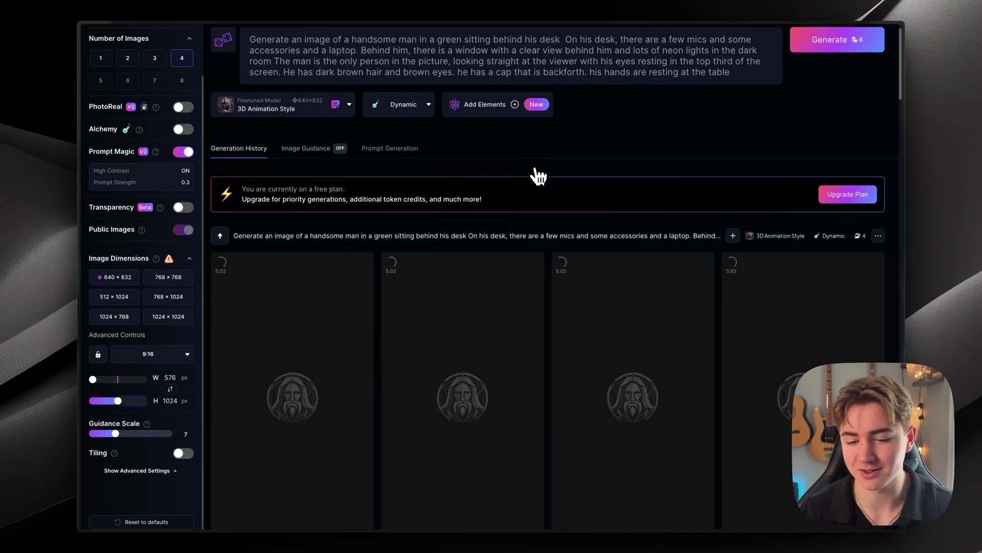
pyautogui.scroll(-1, 538, 175)
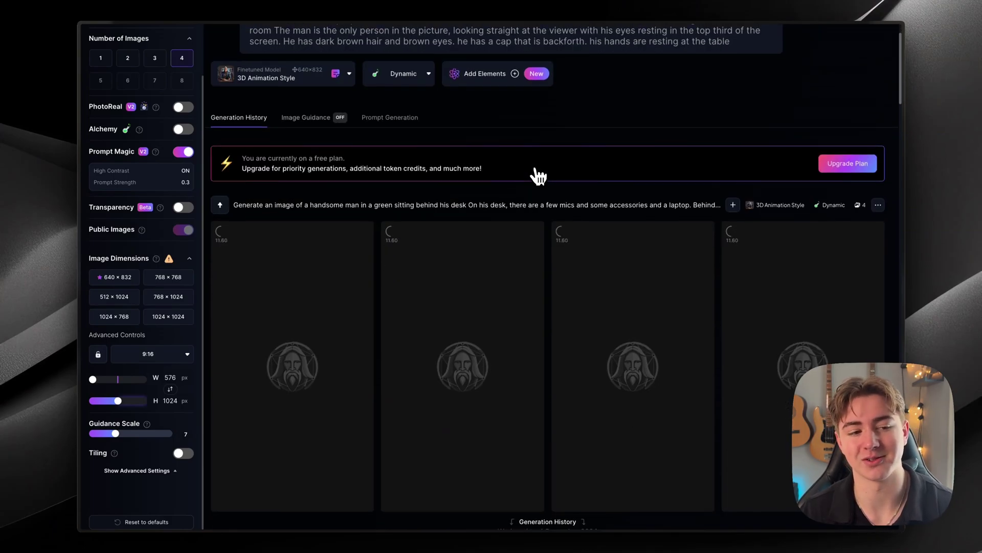
pyautogui.scroll(-1, 538, 176)
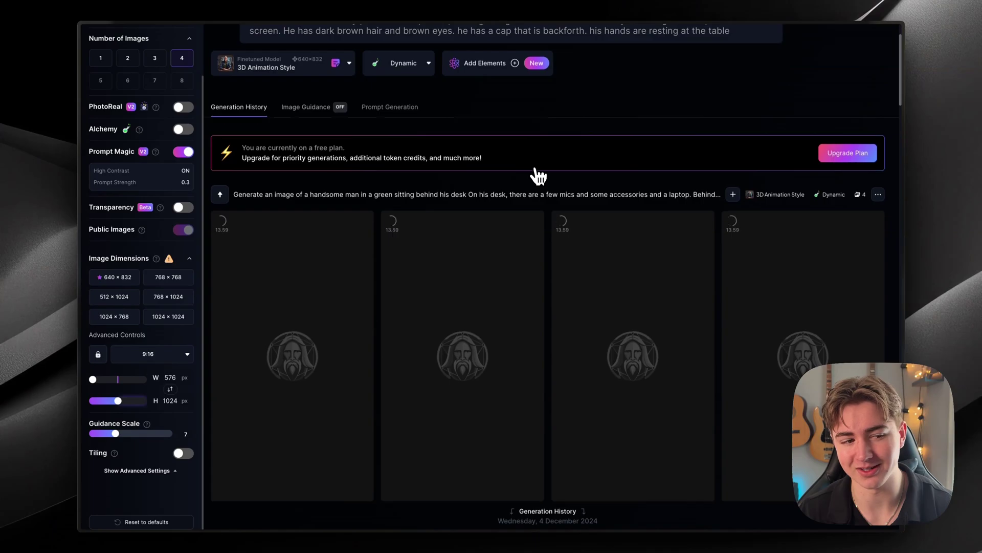
pyautogui.scroll(-2, 538, 175)
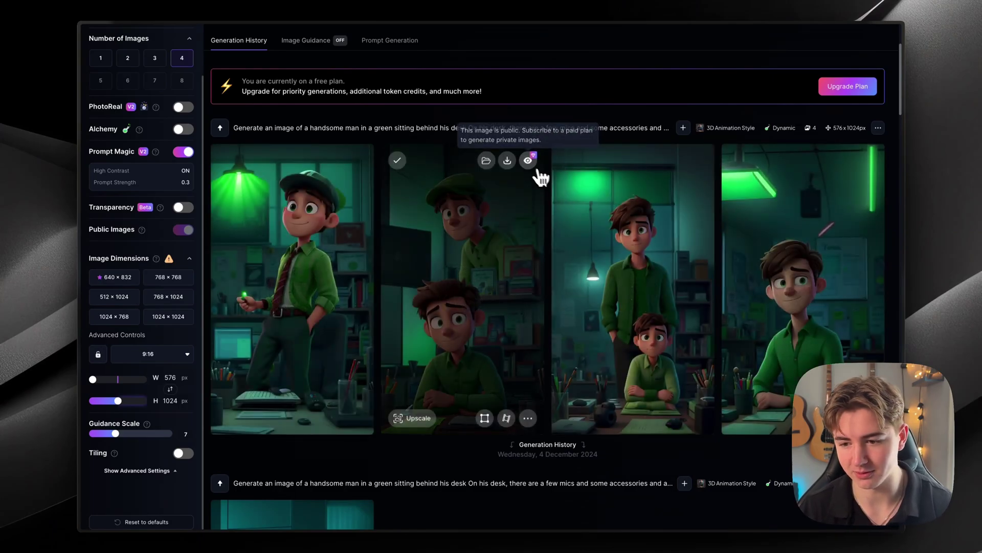
pyautogui.scroll(-2, 648, 238)
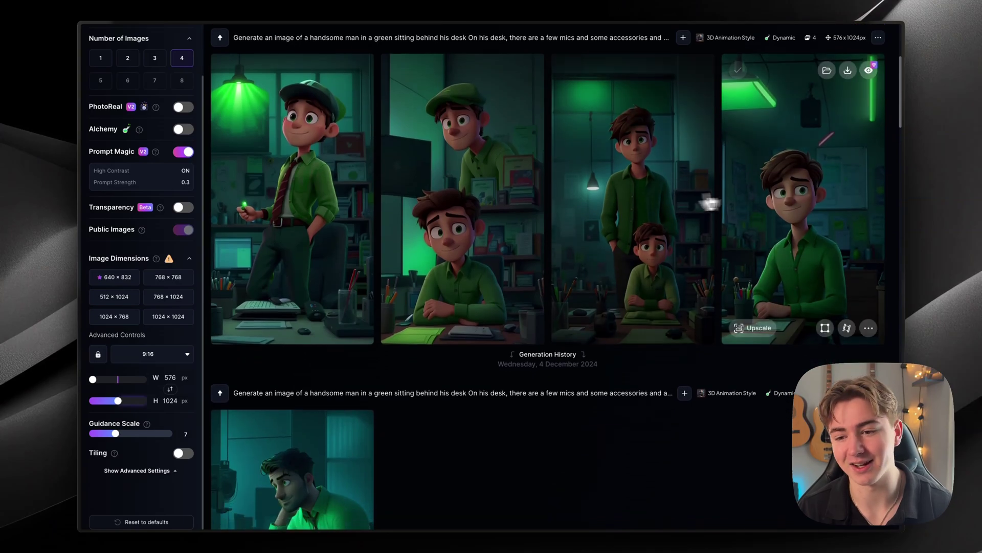
pyautogui.scroll(4, 783, 194)
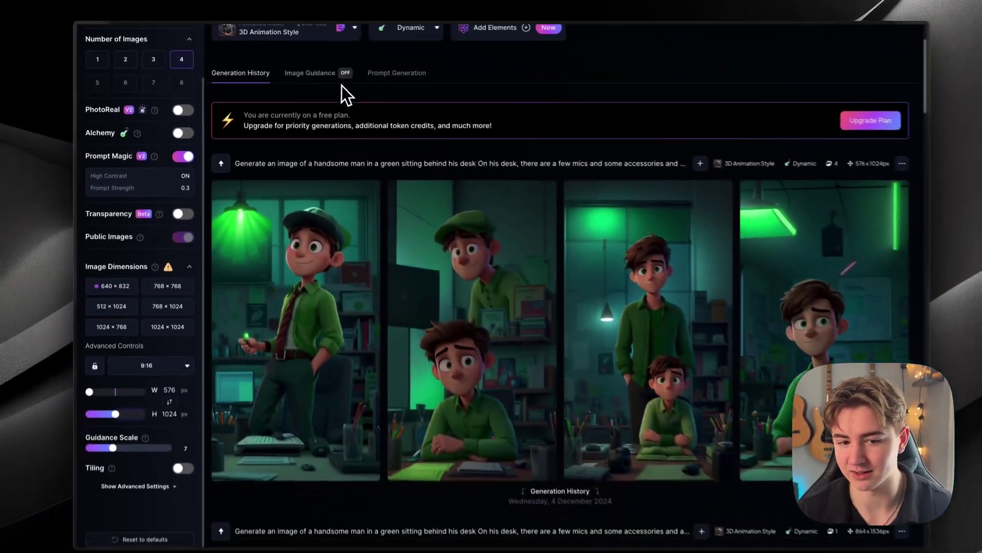
# - Look through the earlier images in the generation history, from the green-shirt men to the dark hoodie versions
pyautogui.scroll(-5, 339, 84)
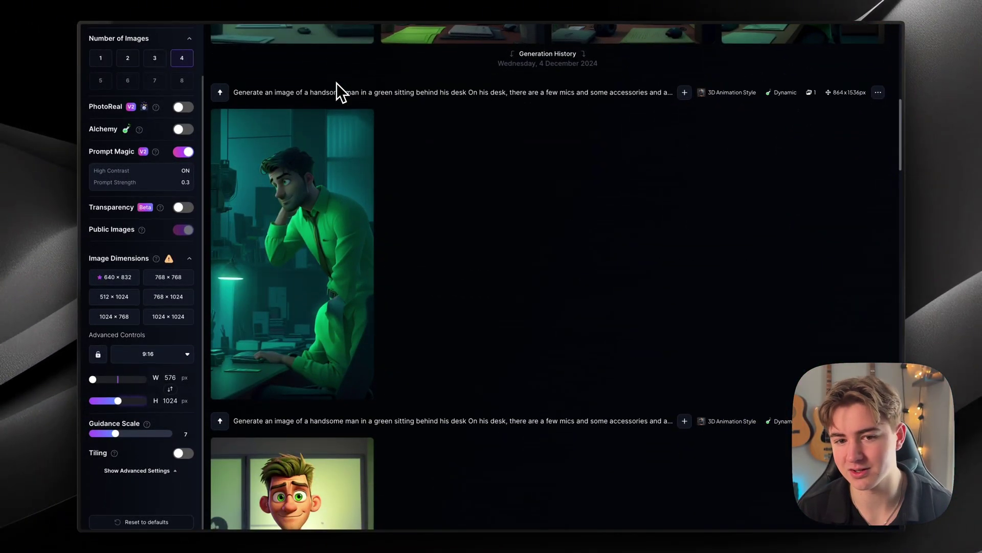
pyautogui.scroll(1, 336, 83)
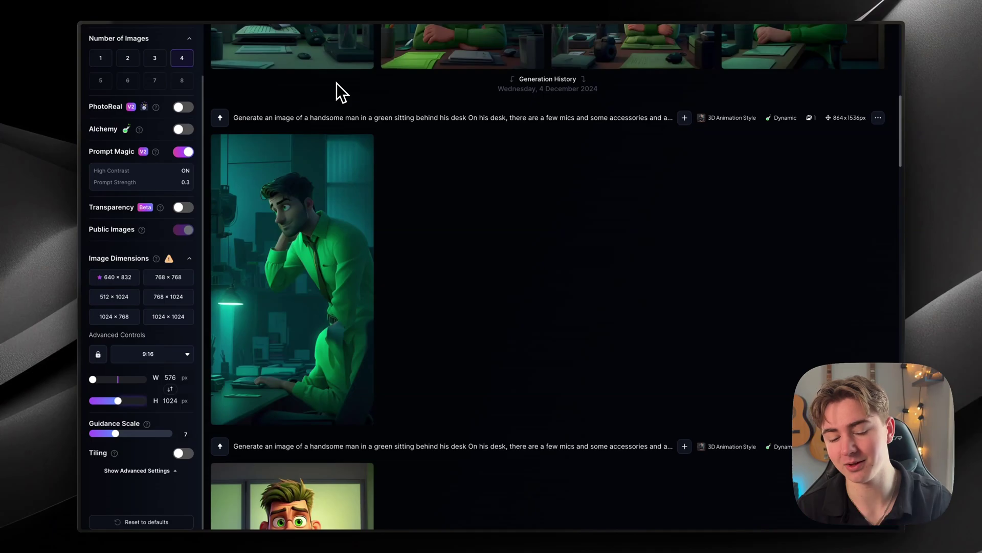
pyautogui.scroll(1, 336, 83)
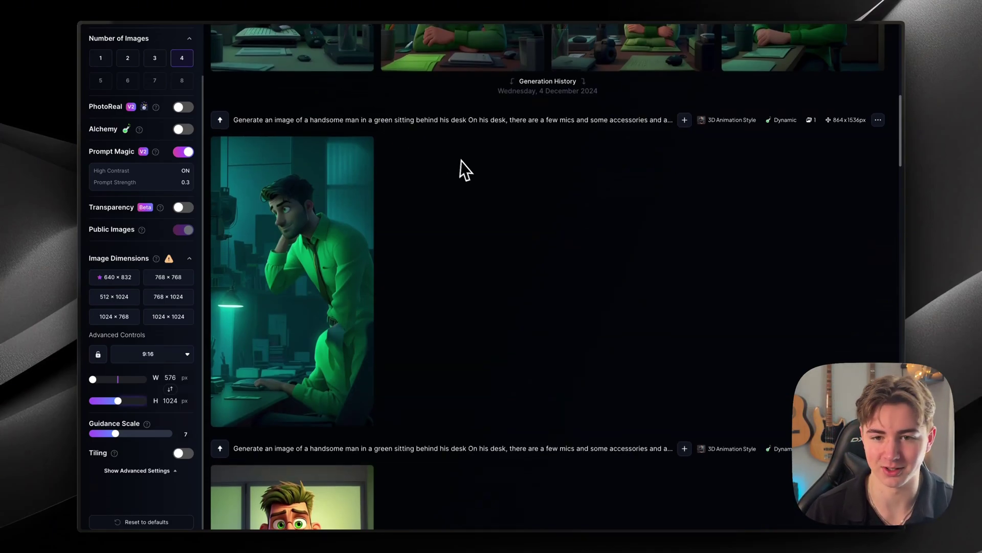
pyautogui.scroll(3, 461, 164)
pyautogui.scroll(-4, 464, 161)
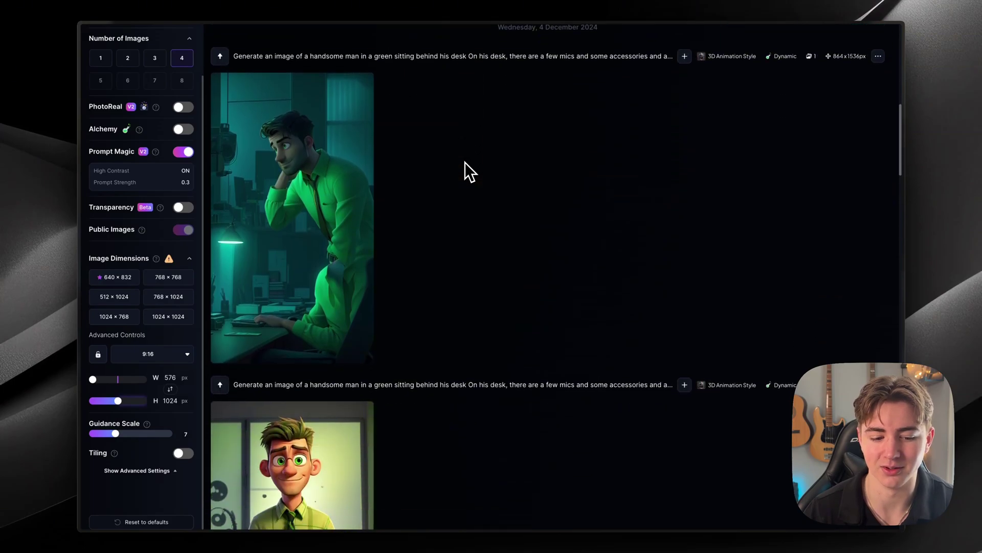
pyautogui.scroll(-1, 464, 162)
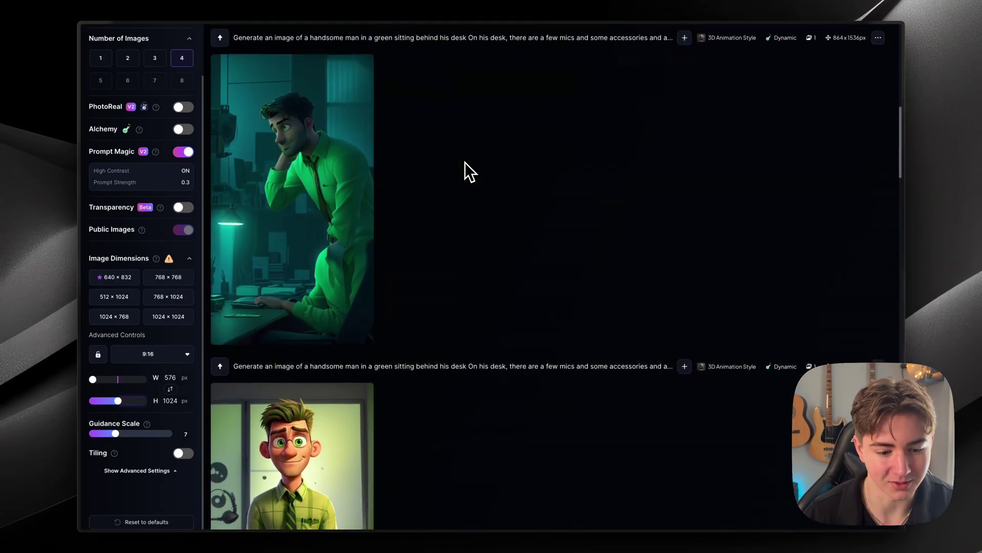
pyautogui.scroll(-5, 465, 162)
pyautogui.scroll(-13, 465, 161)
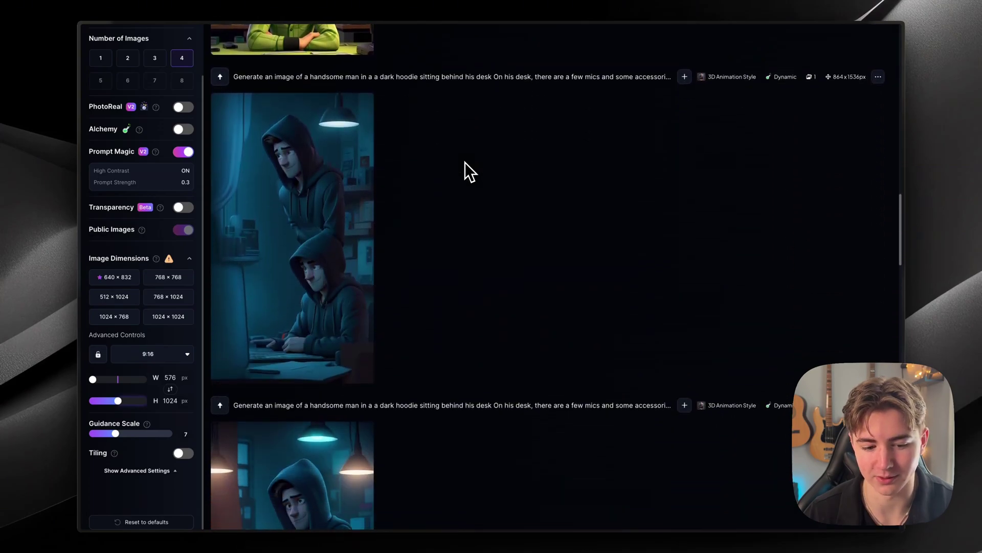
pyautogui.scroll(-5, 461, 246)
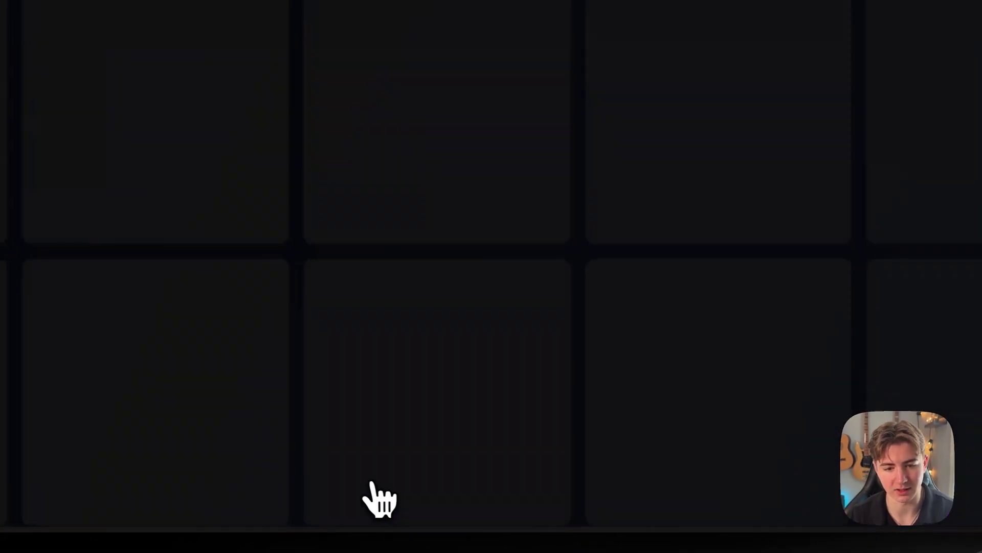
# - Browse the Library's older images and examine the prompt details of the blond man in a blue suit at his desk
pyautogui.scroll(-3, 429, 225)
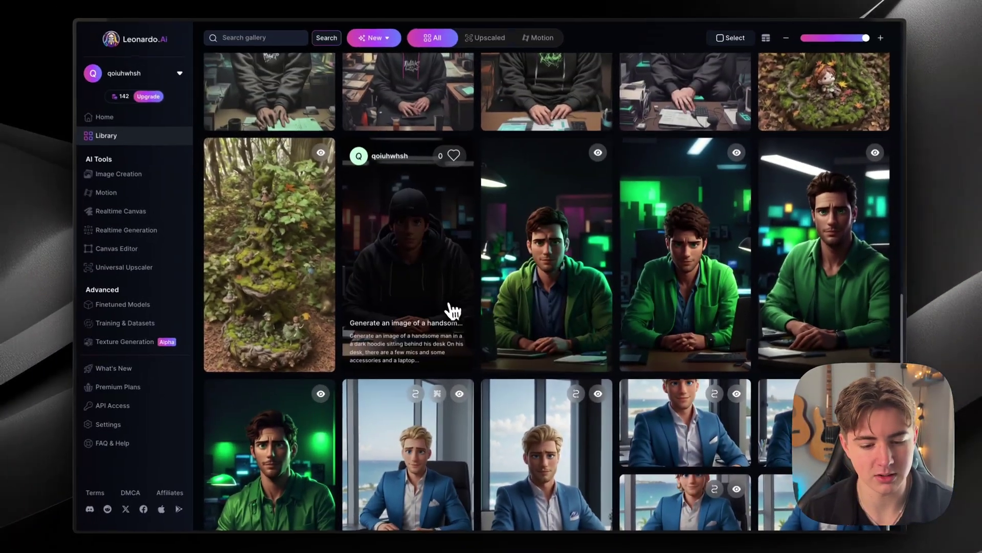
pyautogui.scroll(-3, 432, 301)
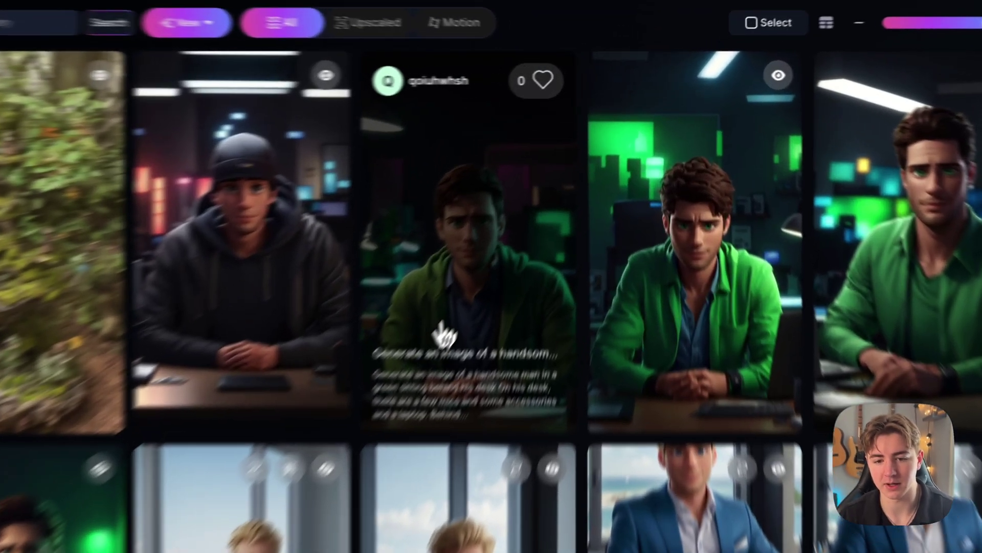
pyautogui.click(261, 408)
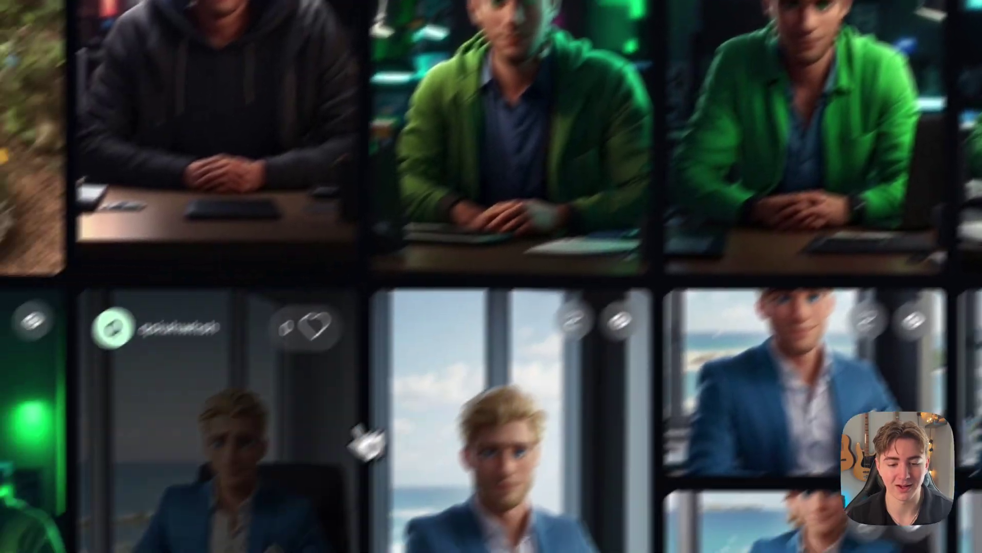
pyautogui.click(361, 438)
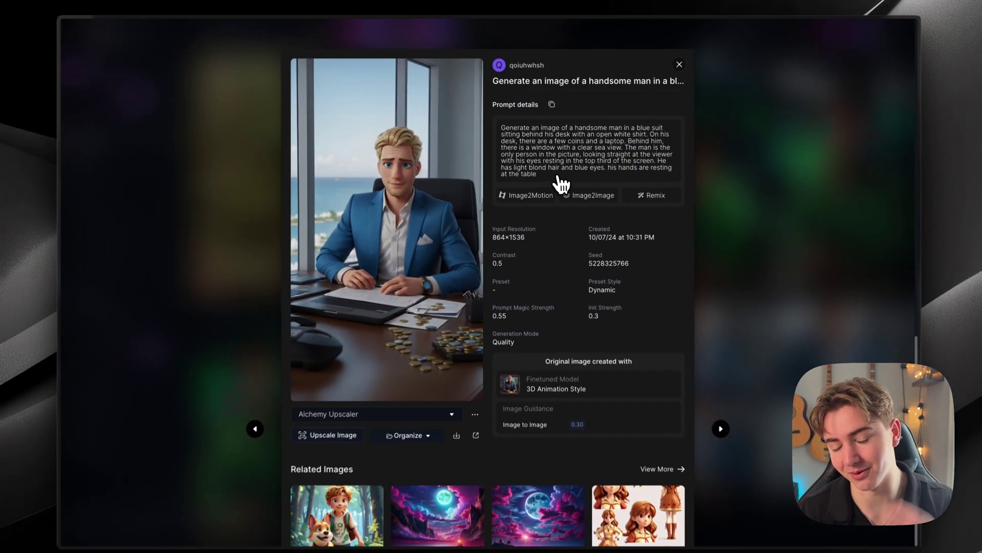
pyautogui.click(709, 204)
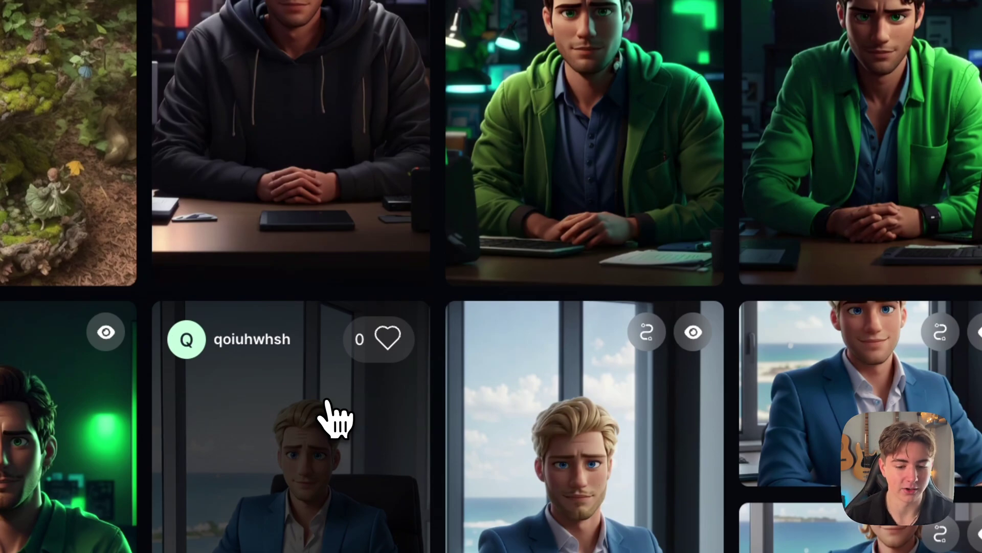
pyautogui.click(333, 417)
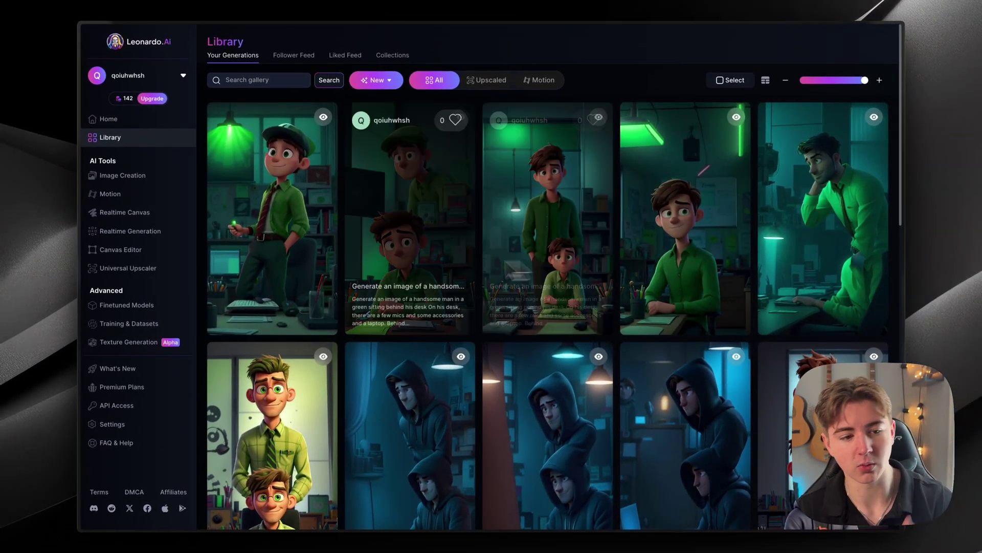
# - Switch to ElevenLabs and generate speech from "Here is where you want to paste your video scripts coming forward, to get the AI voice!"
pyautogui.moveTo(70, 238)
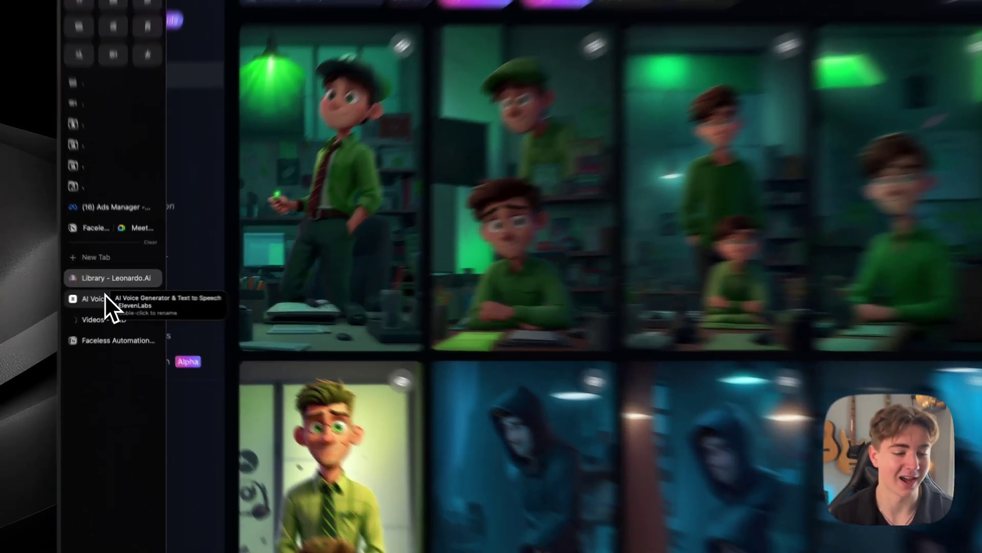
pyautogui.click(108, 295)
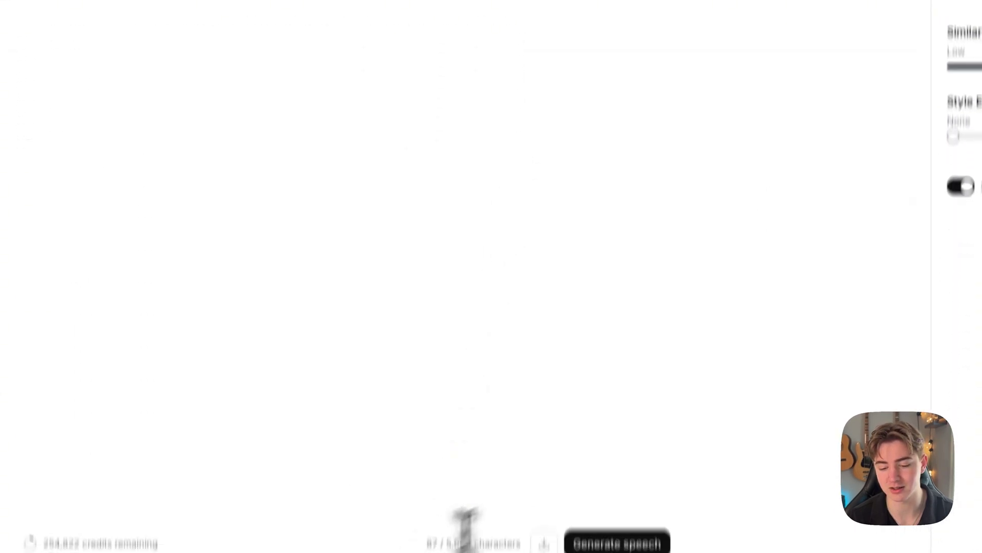
pyautogui.click(594, 544)
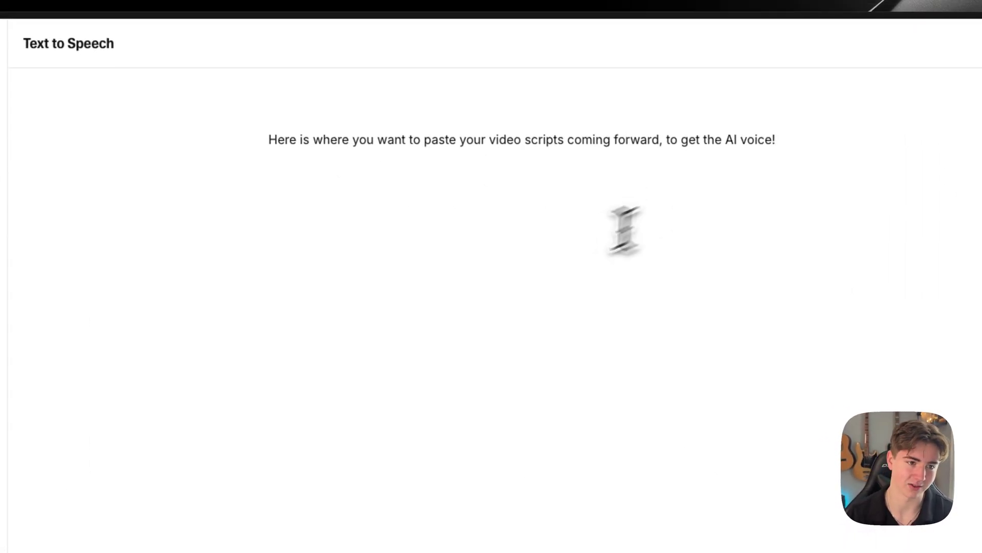
# - Switch to the D-ID videos page and create a new video with the avatar wearing glasses and headphones
pyautogui.moveTo(10, 256)
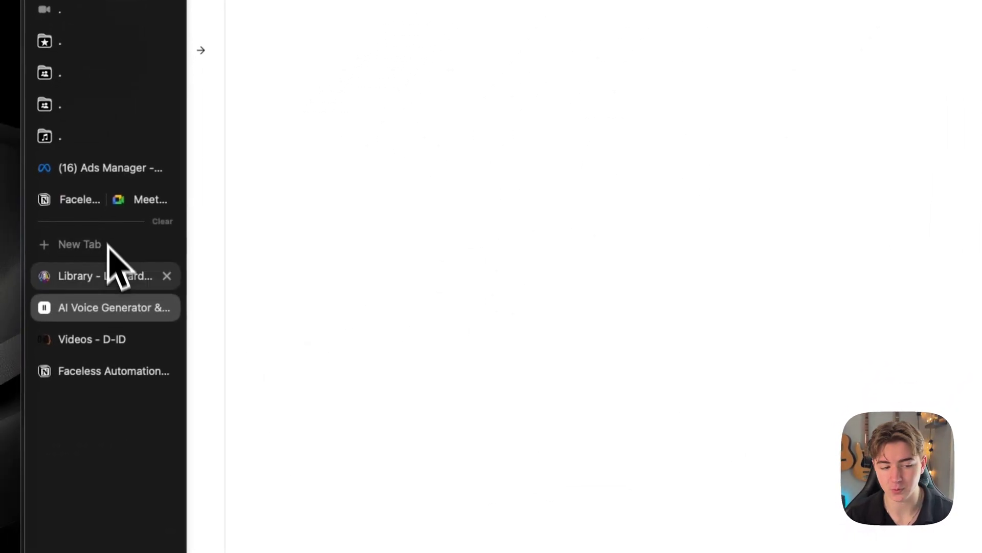
pyautogui.click(115, 339)
pyautogui.scroll(-2, 527, 296)
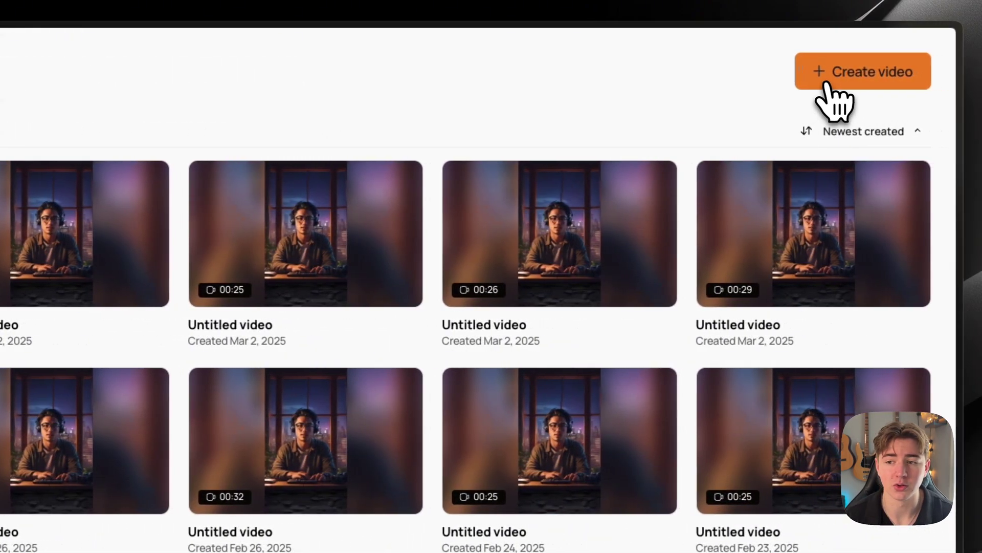
pyautogui.click(826, 82)
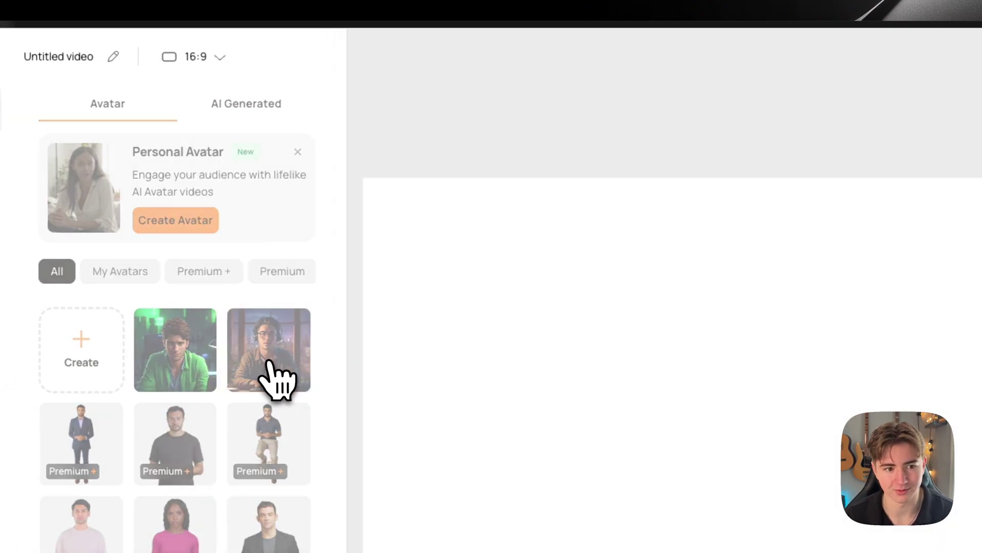
pyautogui.click(267, 361)
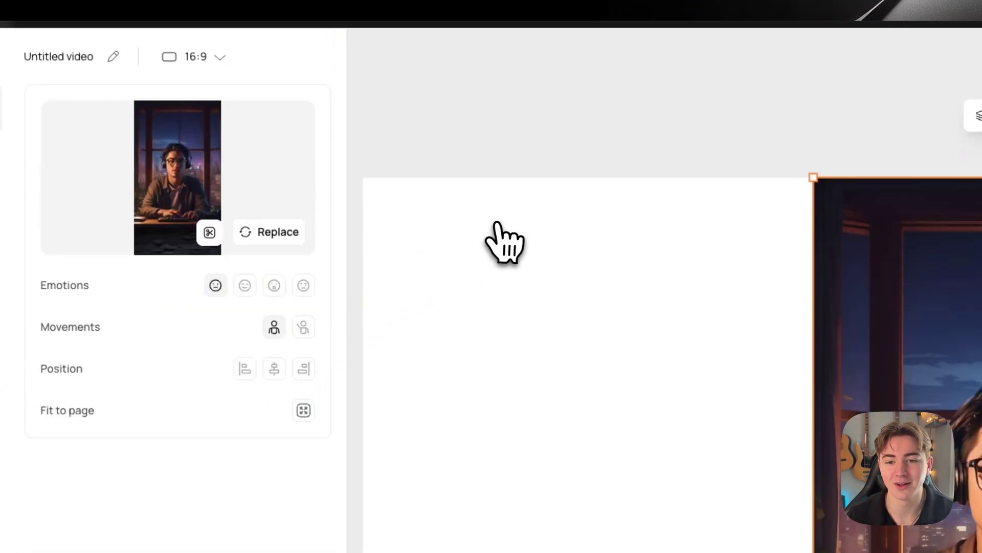
# - Set the video format to Portrait (9:16), then delete the placed avatar and add it again to fill the page
pyautogui.click(194, 56)
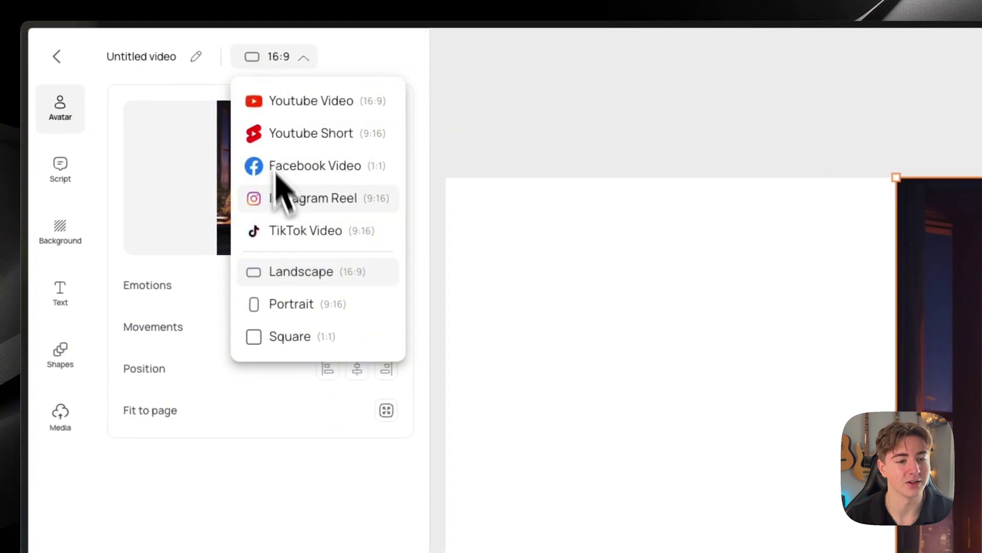
pyautogui.click(287, 306)
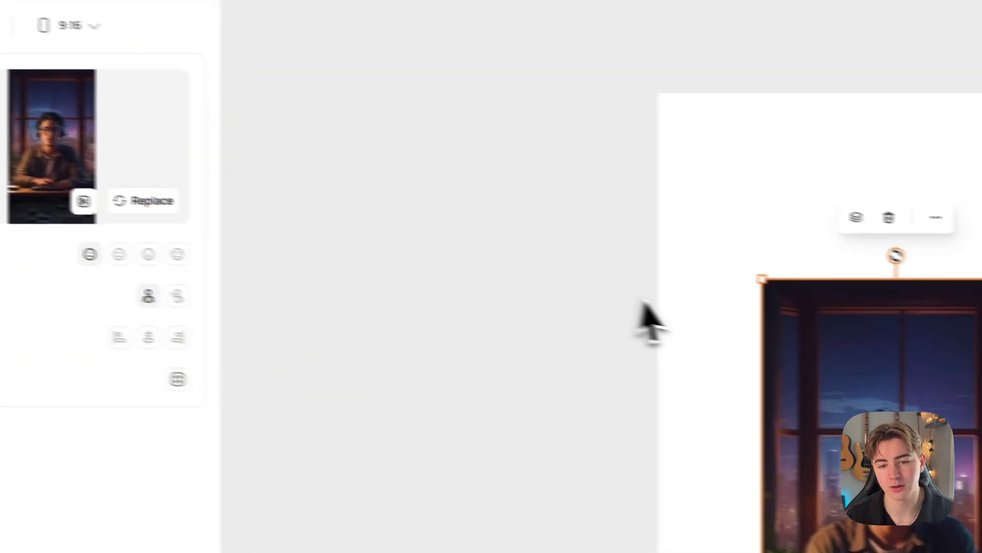
pyautogui.press('Delete')
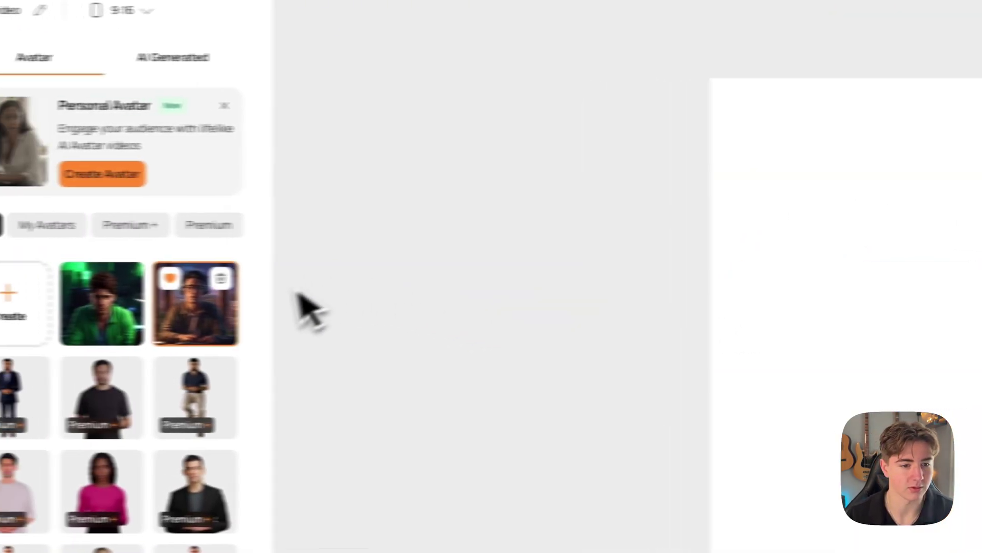
pyautogui.click(294, 314)
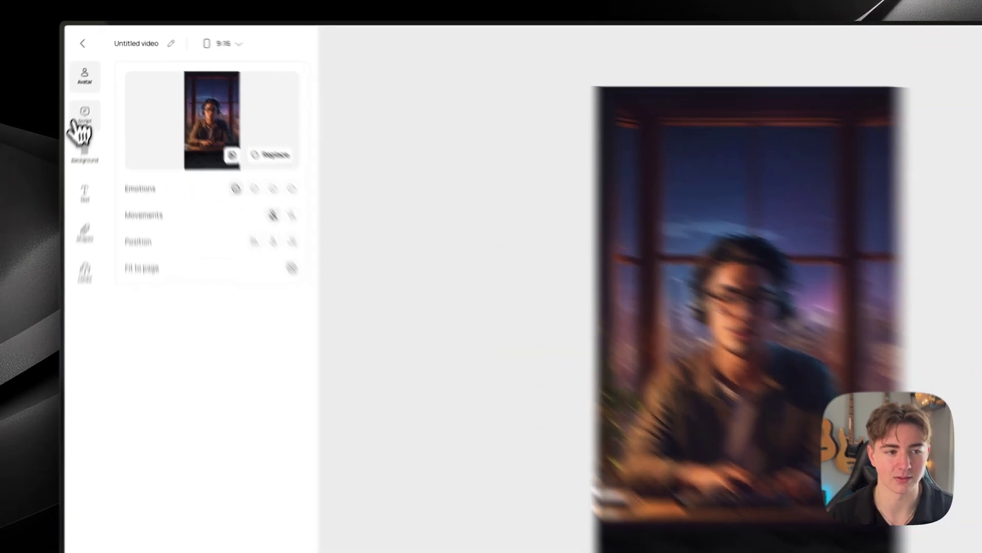
# - Use audio as the avatar's script and upload the recently downloaded ElevenLabs voice file
pyautogui.click(95, 89)
pyautogui.click(330, 110)
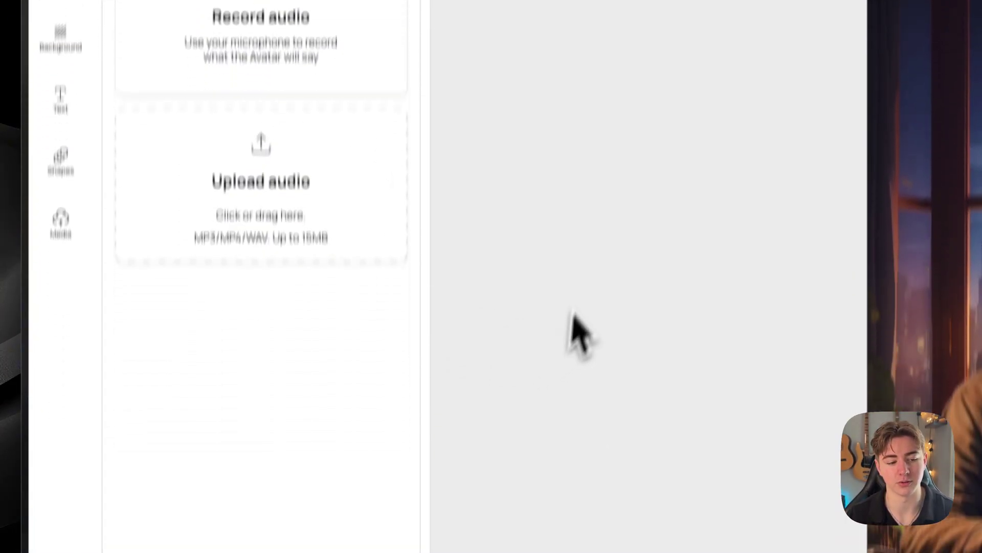
pyautogui.moveTo(36, 522)
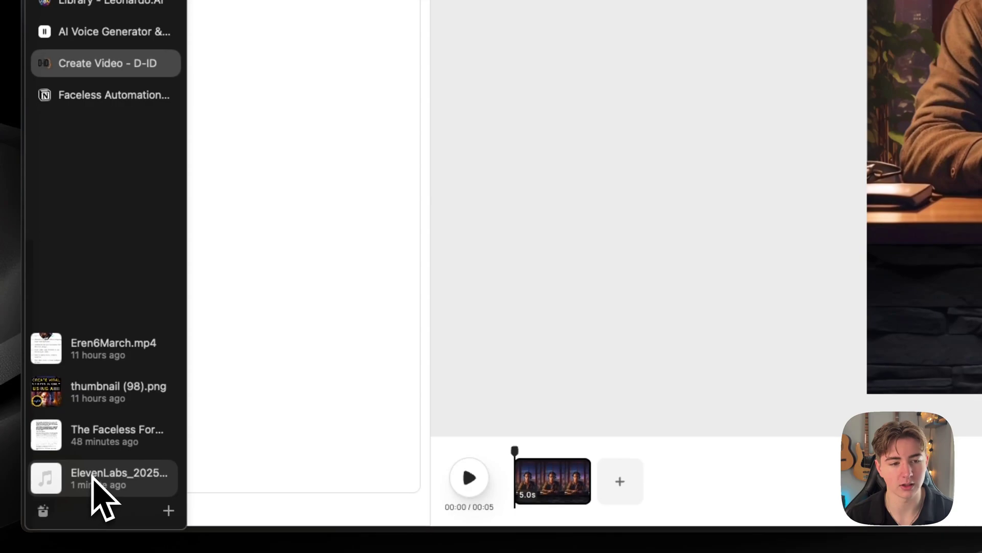
pyautogui.moveTo(95, 484); pyautogui.dragTo(265, 273)
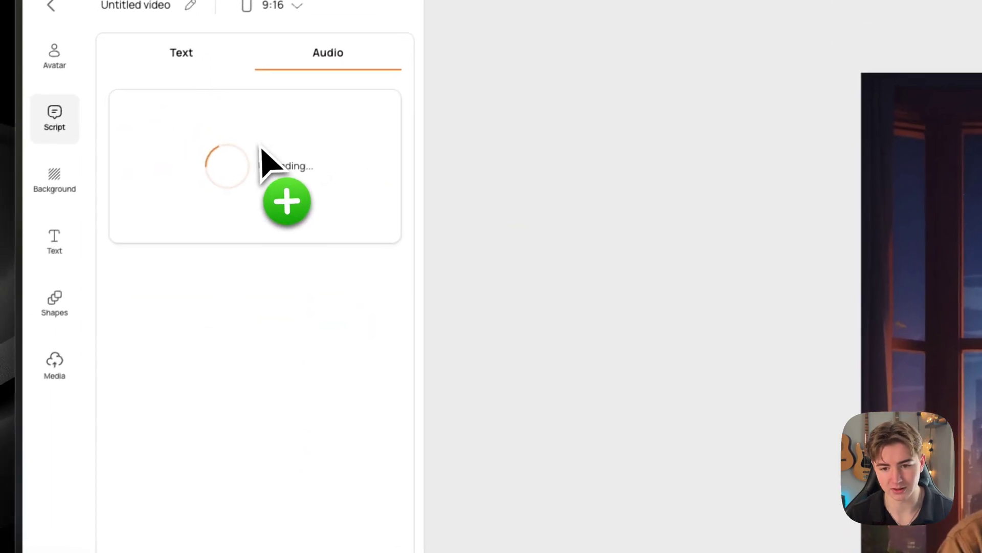
# - Return to the D-ID video draft with the uploaded voice file and generate the video under its existing name
pyautogui.click(110, 373)
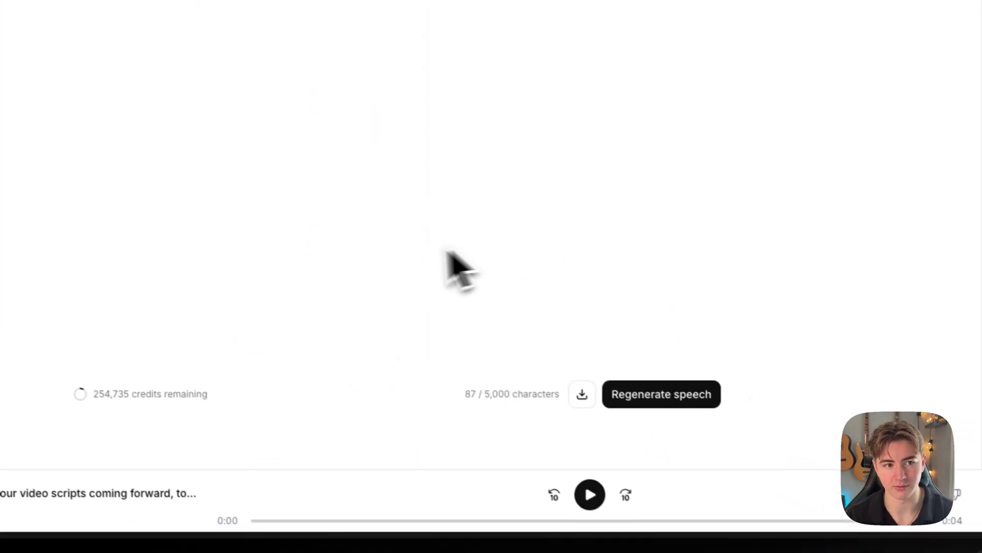
pyautogui.moveTo(3, 277)
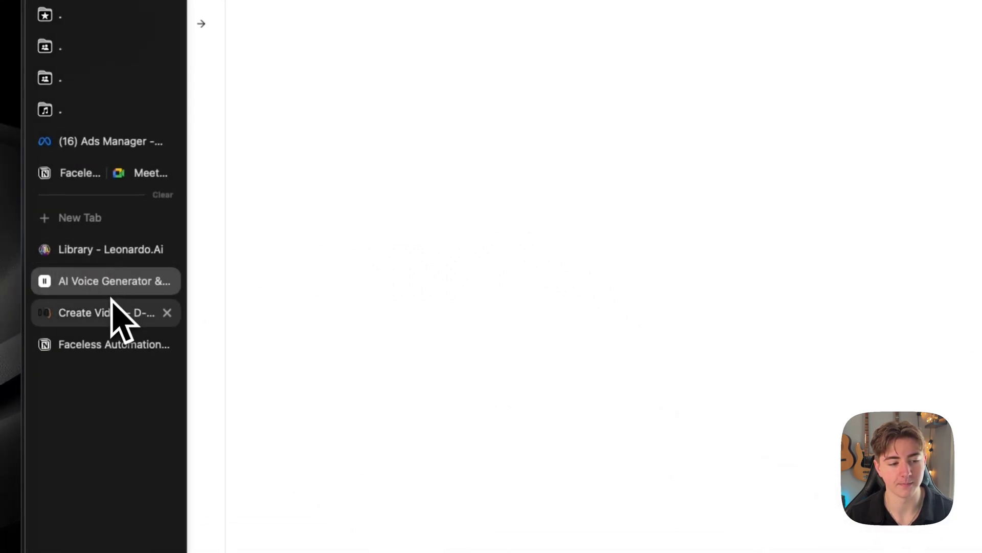
pyautogui.click(89, 314)
pyautogui.click(30, 113)
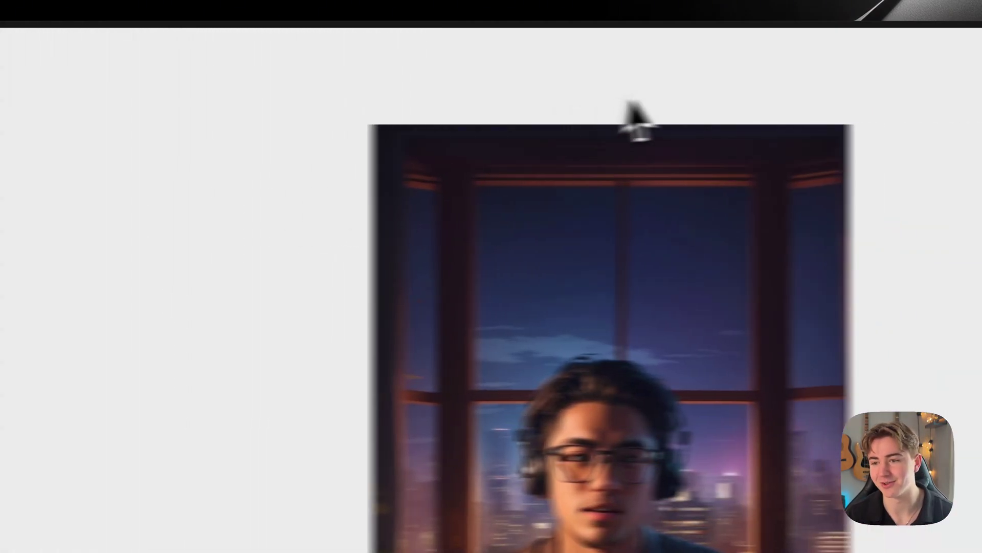
pyautogui.click(883, 66)
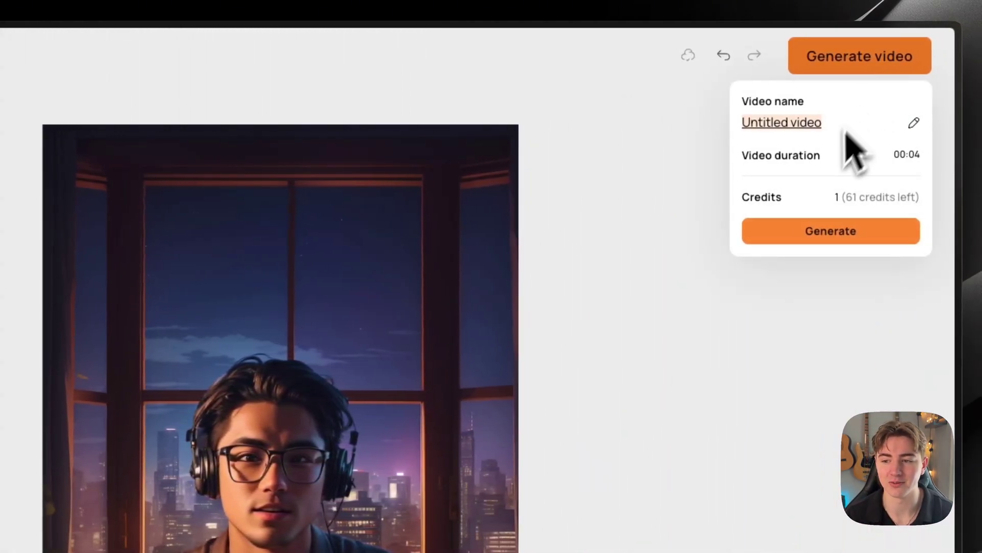
pyautogui.click(812, 228)
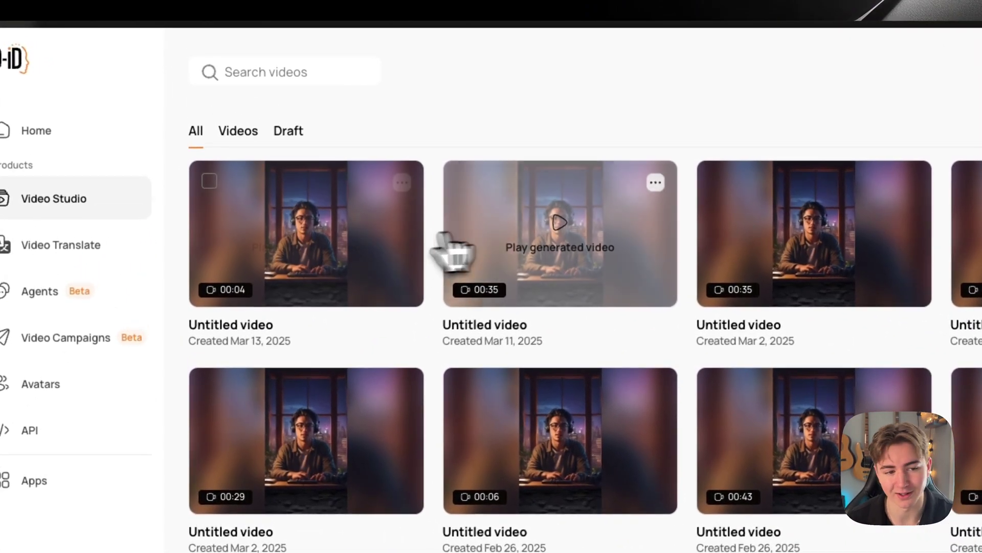
# - Play the newest generated avatar video in the D-ID video library and close the player
pyautogui.click(314, 256)
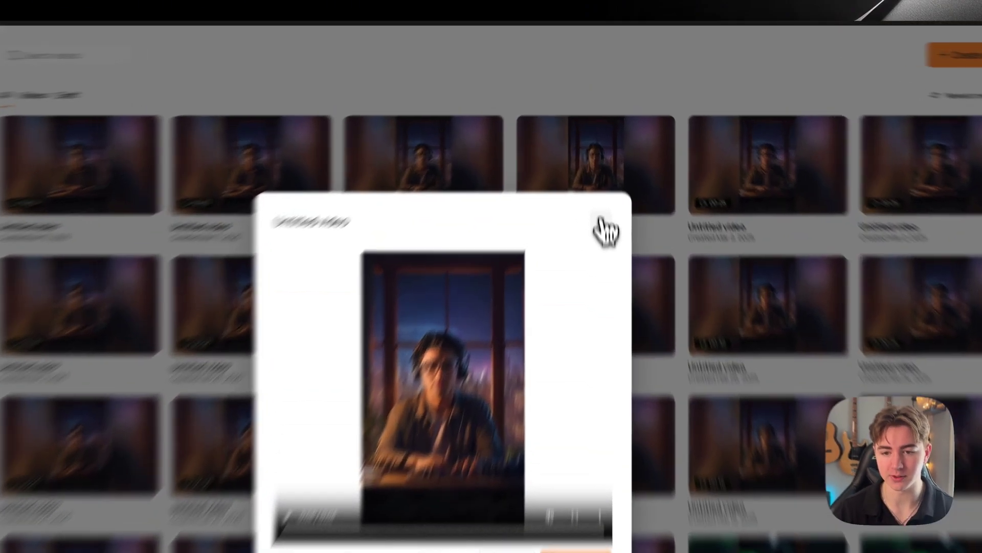
pyautogui.click(602, 161)
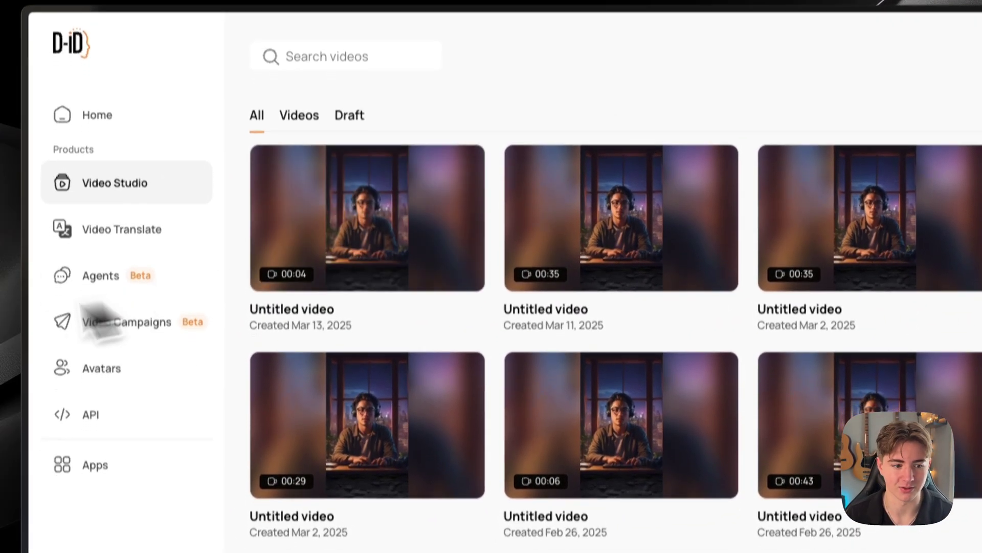
# - Switch to HeyGen and browse the avatar library, viewing the public avatar Lisa's looks and returning to the full avatar list
pyautogui.moveTo(88, 285)
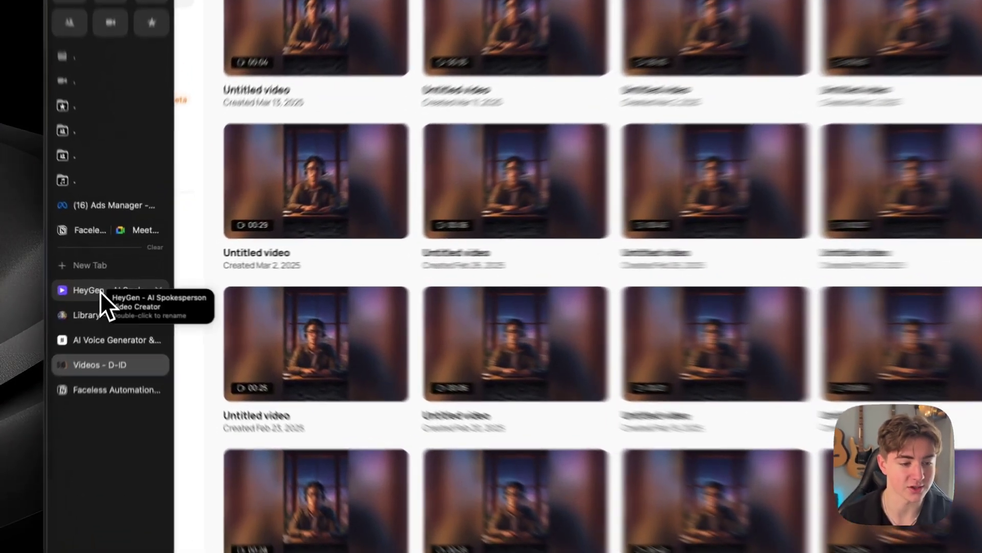
pyautogui.click(112, 284)
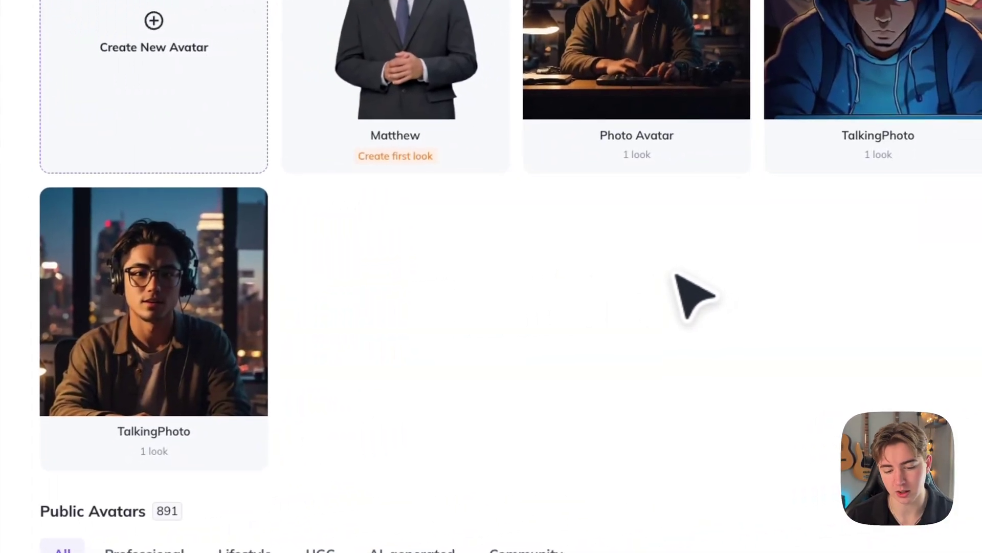
pyautogui.scroll(-6, 678, 276)
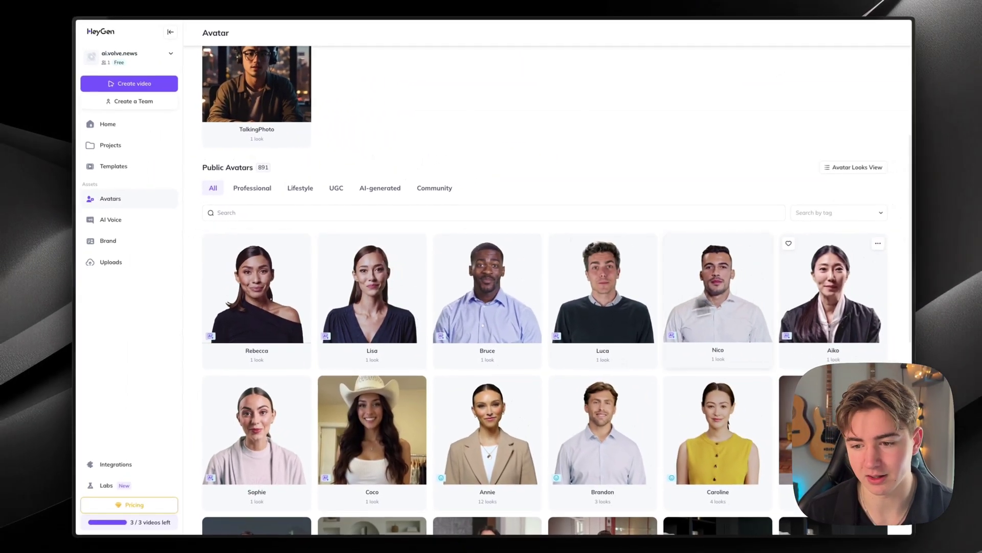
pyautogui.scroll(-3, 544, 373)
pyautogui.scroll(3, 542, 373)
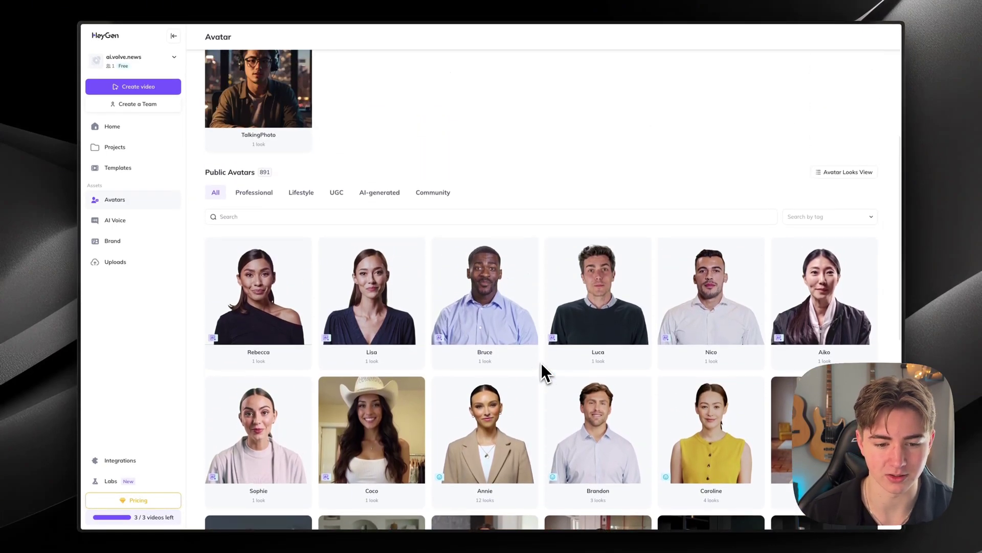
pyautogui.click(371, 296)
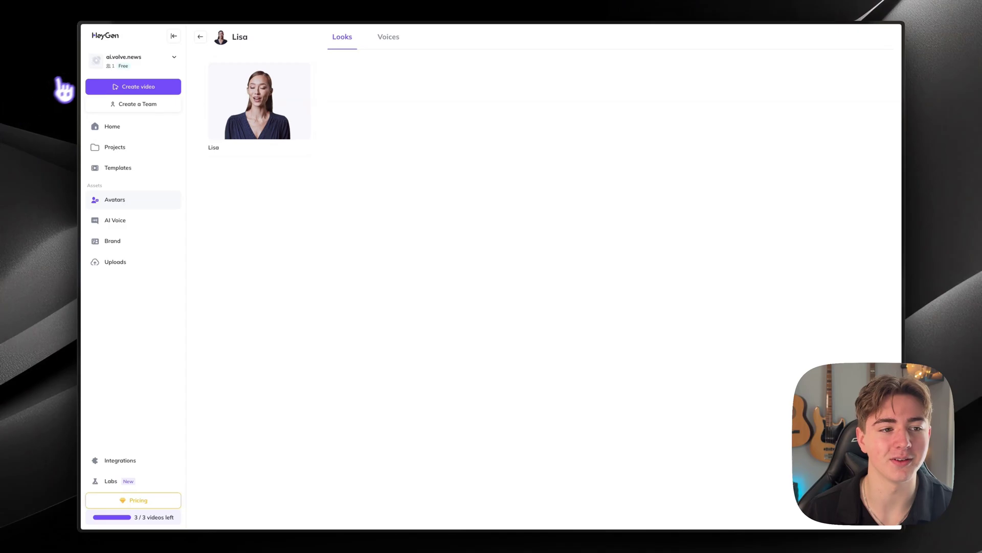
pyautogui.moveTo(85, 71)
pyautogui.click(127, 30)
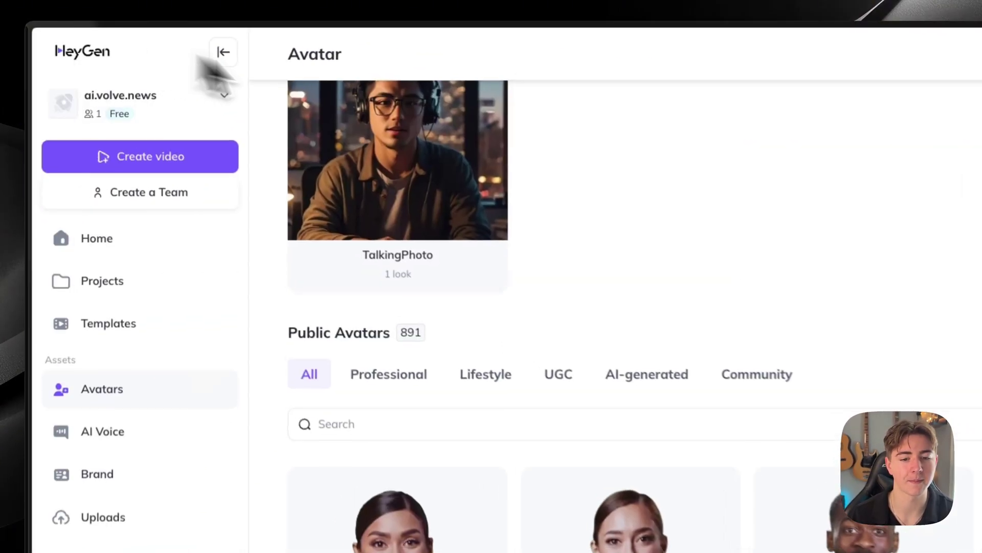
pyautogui.scroll(3, 505, 281)
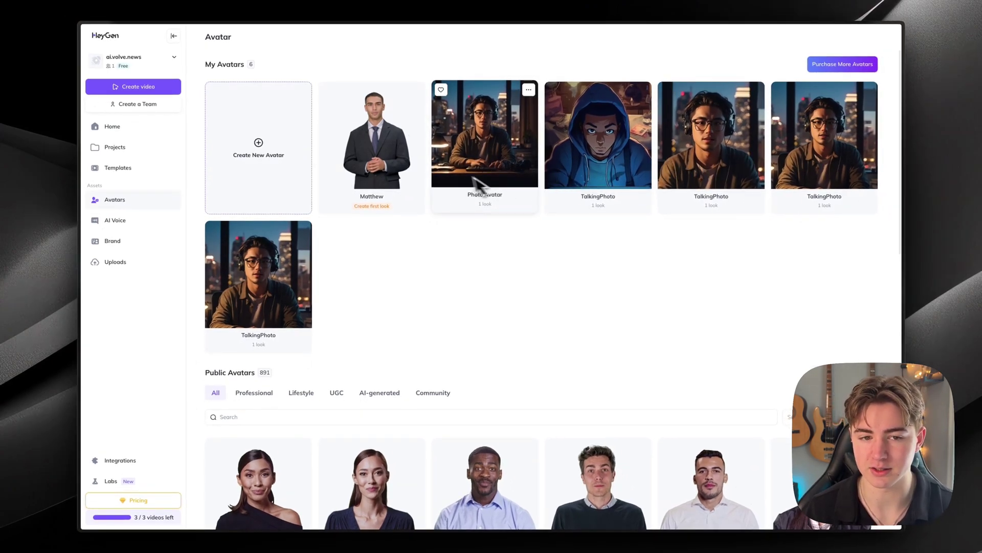
# - Switch to the ai.volve.news Instagram profile and highlight the brand name "AI Volve" in its name line
pyautogui.click(273, 205)
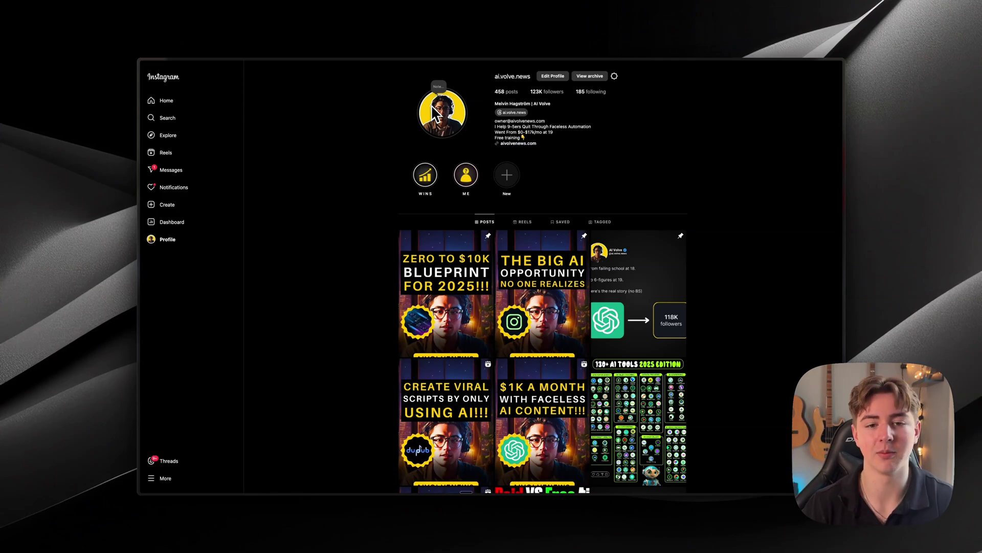
pyautogui.click(210, 239)
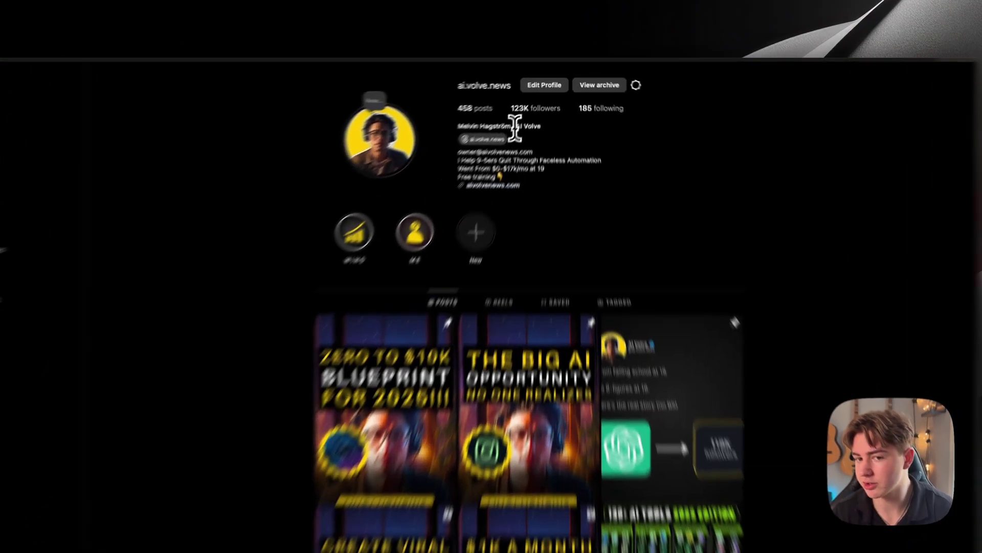
pyautogui.moveTo(494, 154); pyautogui.dragTo(524, 156)
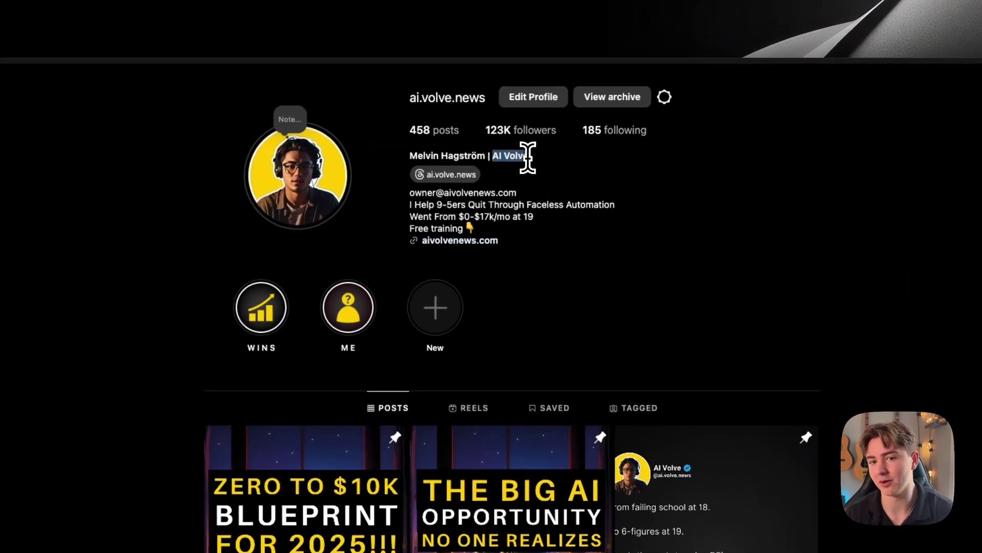
pyautogui.click(526, 157)
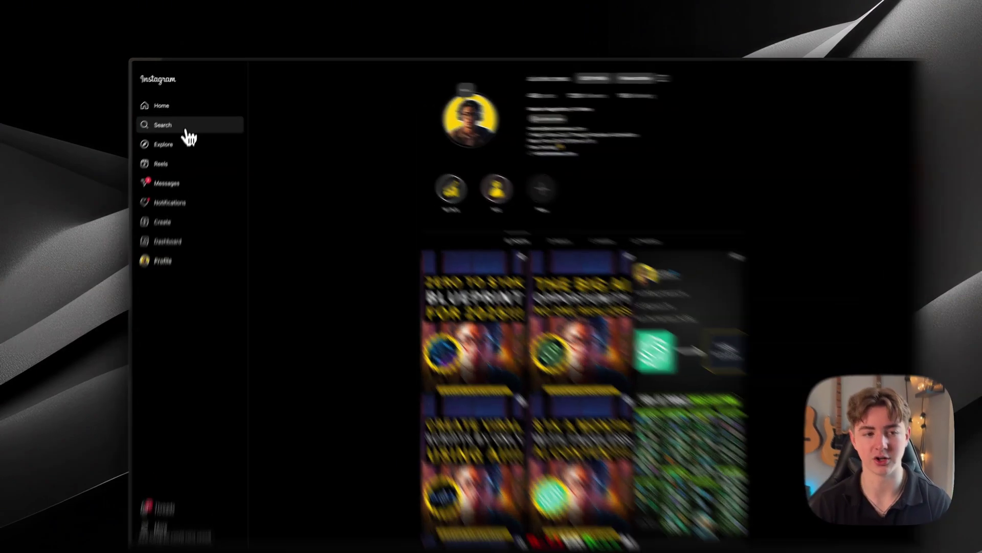
# - Search Instagram for "ai" and open the uncover.ai profile as a naming and bio example
pyautogui.click(187, 132)
pyautogui.write('ai')
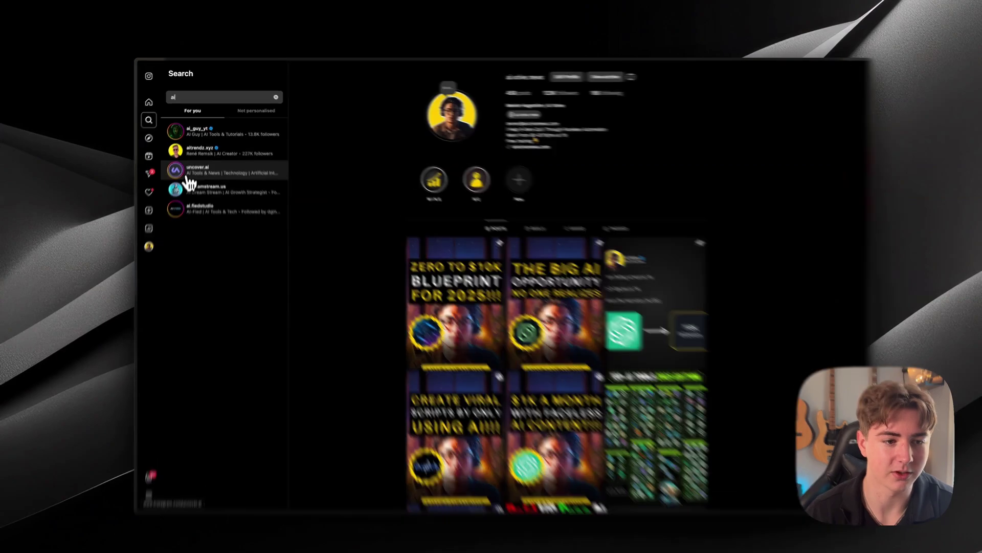
pyautogui.click(191, 174)
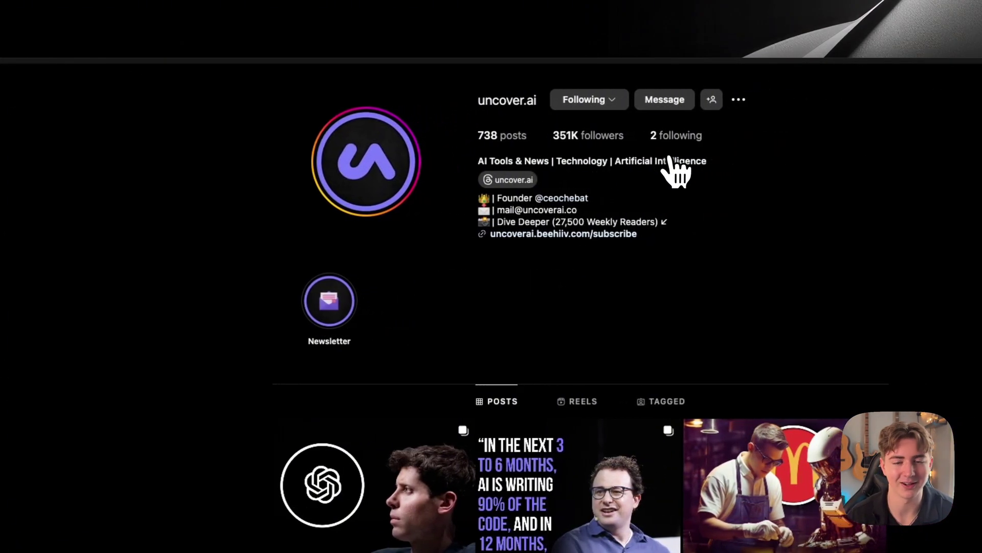
# - Return to the ai.volve.news Instagram profile and highlight the bio's contact e-mail, reviewing the bio text and link
pyautogui.click(110, 450)
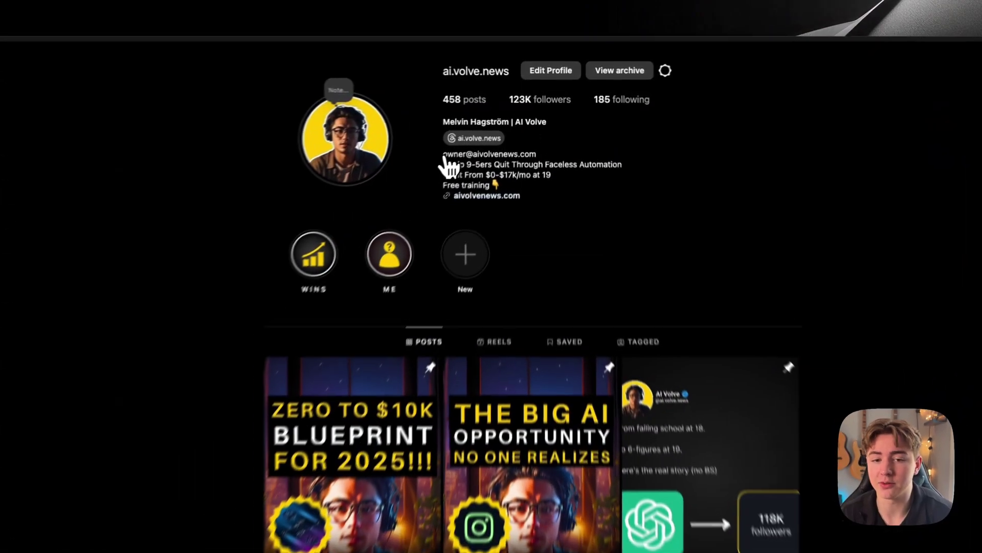
pyautogui.moveTo(444, 155); pyautogui.dragTo(537, 154)
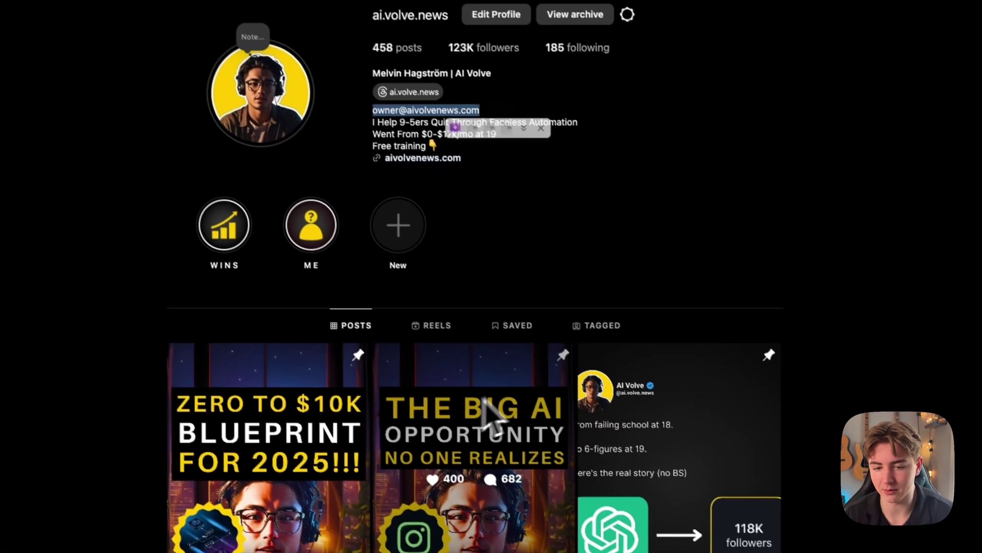
pyautogui.click(662, 346)
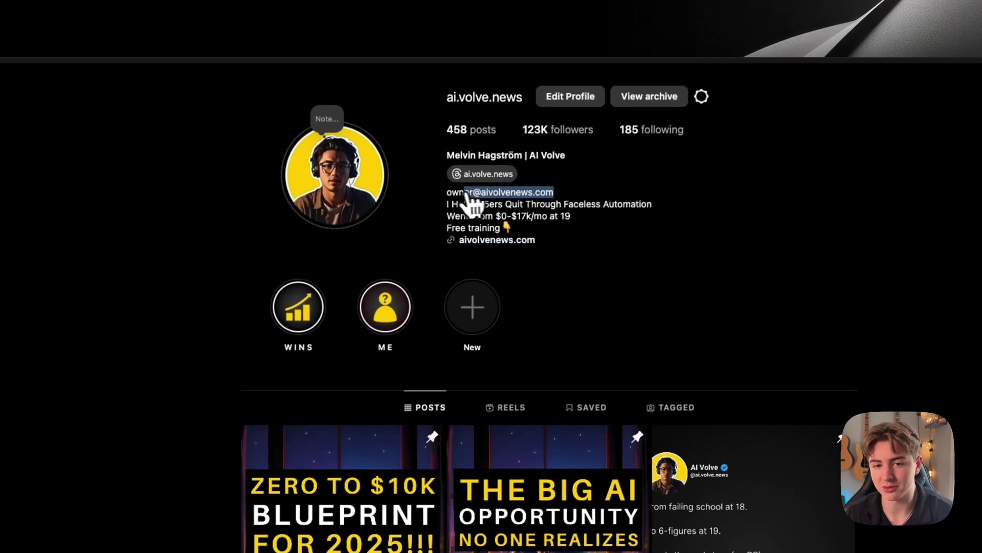
pyautogui.moveTo(470, 100); pyautogui.dragTo(363, 101)
pyautogui.moveTo(450, 195); pyautogui.dragTo(554, 193)
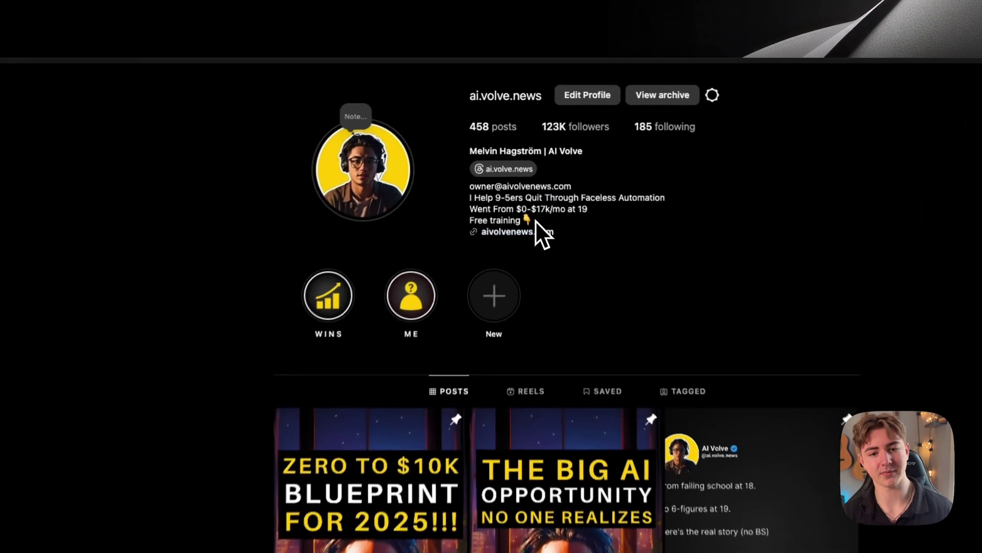
pyautogui.tripleClick(491, 140)
pyautogui.click(459, 231)
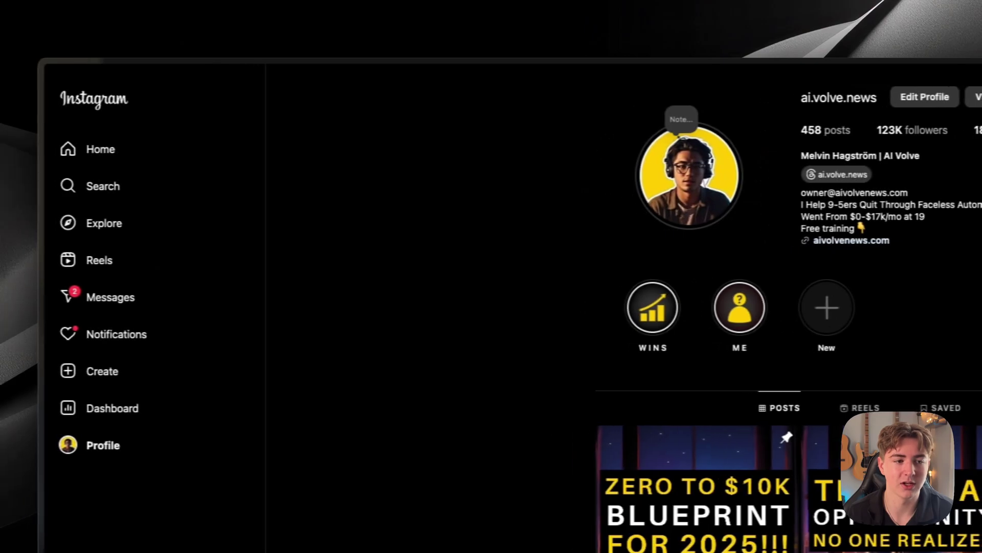
# - Switch to the Canva branding design and examine the person and growth-chart highlight covers, selecting the chart graphic and its round background
pyautogui.moveTo(40, 213)
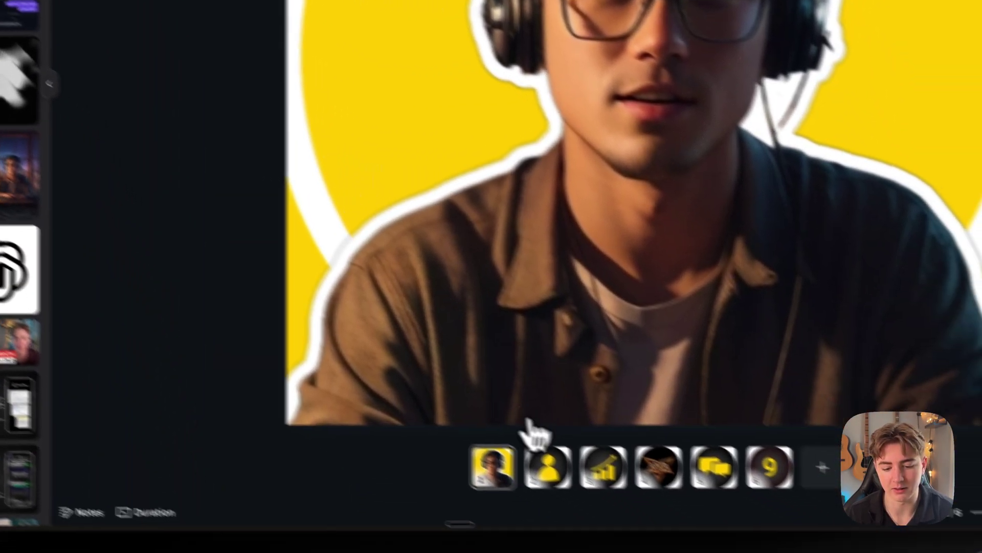
pyautogui.click(546, 465)
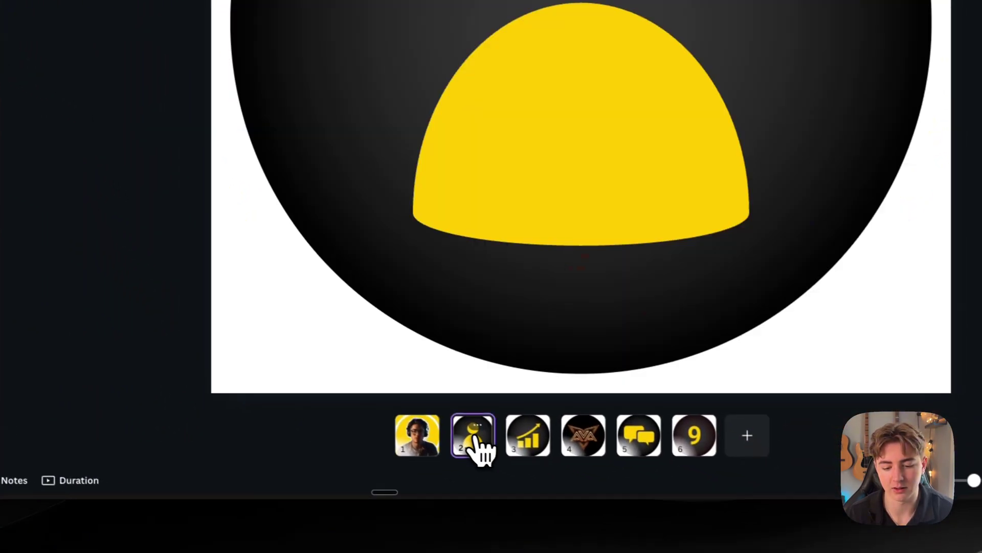
pyautogui.click(535, 451)
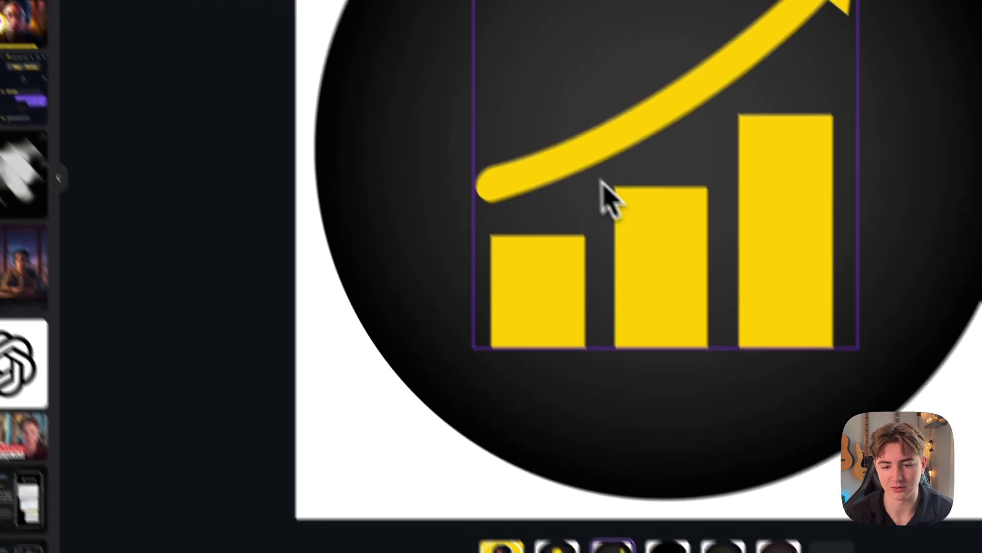
pyautogui.click(600, 181)
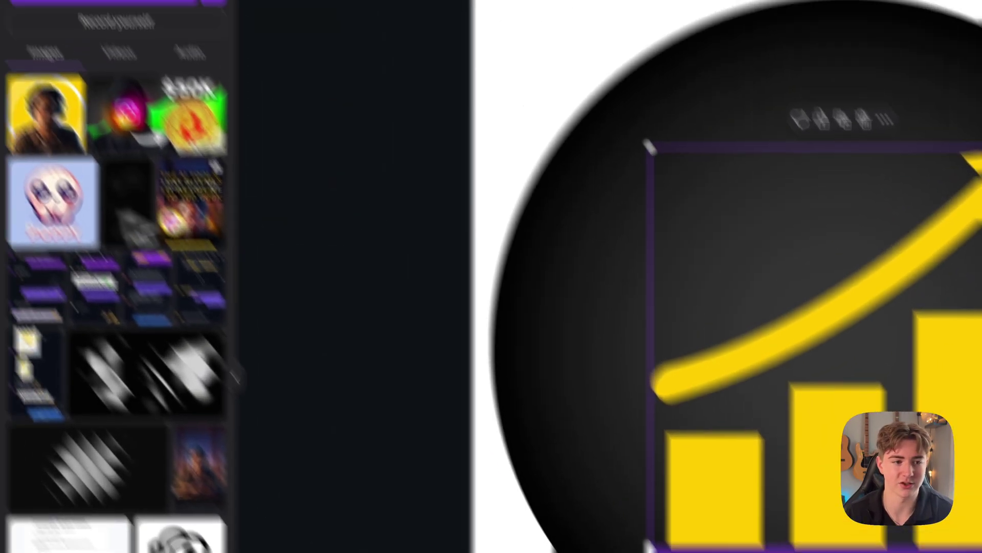
pyautogui.click(542, 215)
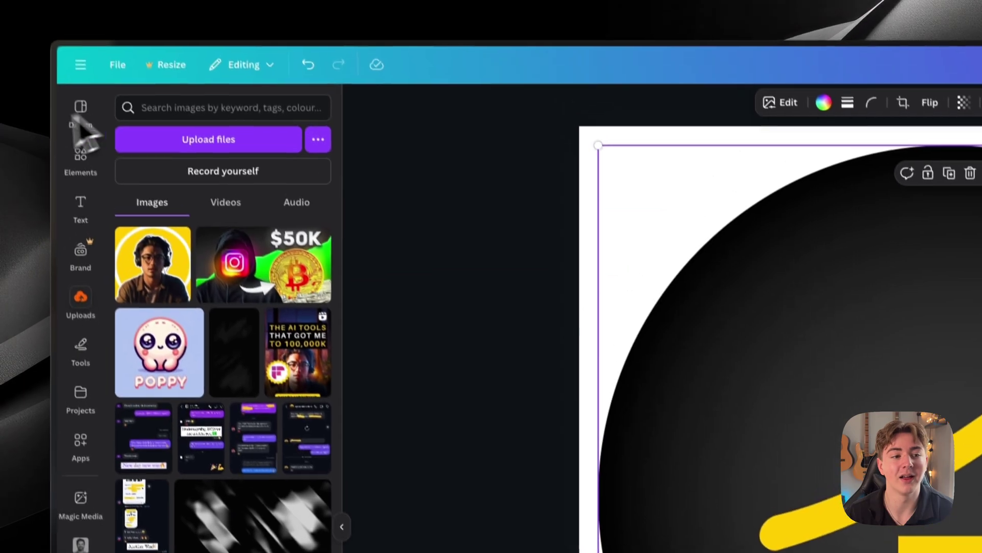
# - Return to the ai.volve.news Instagram profile, show its reels and open the pinned reel "These guys make 10K/M using AI!!!"
pyautogui.moveTo(48, 149)
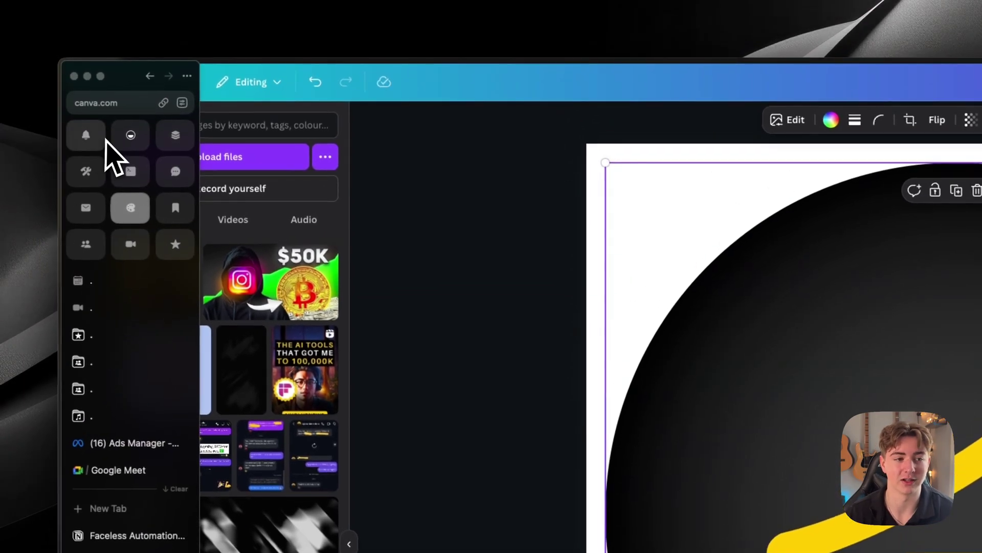
pyautogui.click(130, 171)
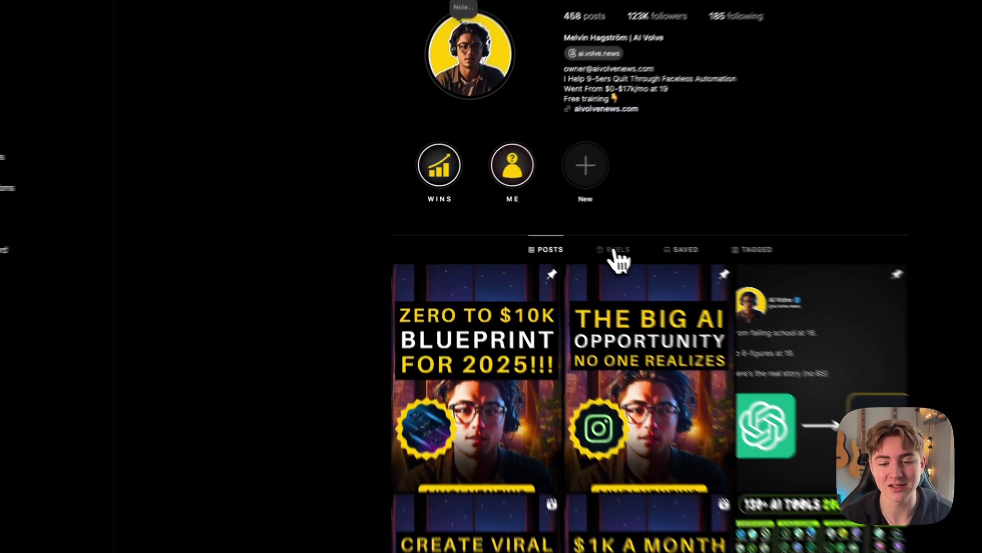
pyautogui.click(523, 222)
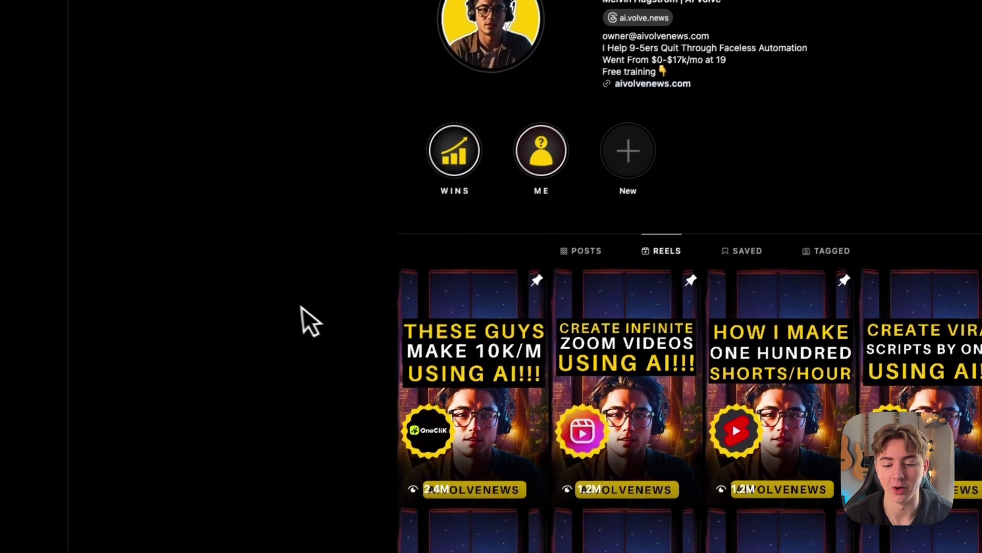
pyautogui.scroll(-4, 310, 322)
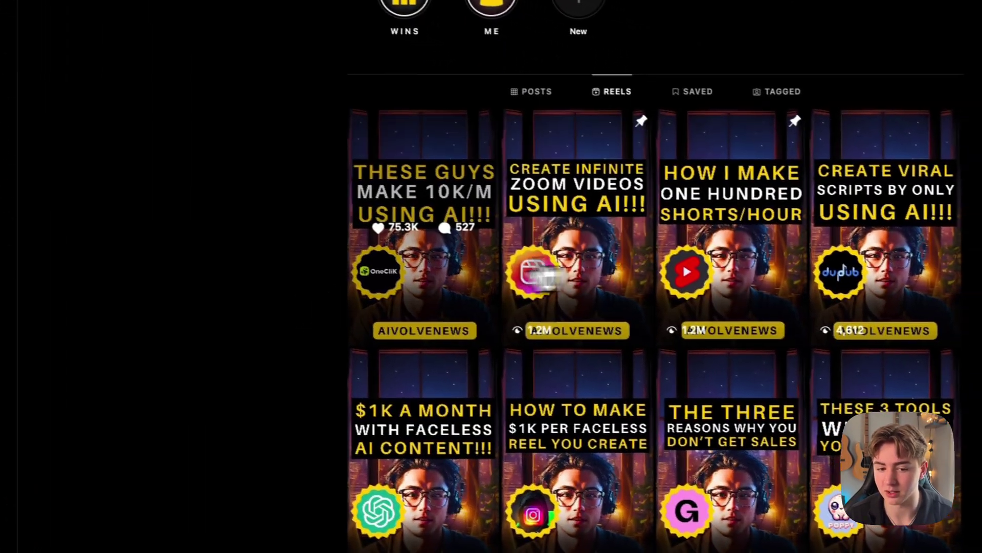
pyautogui.click(424, 274)
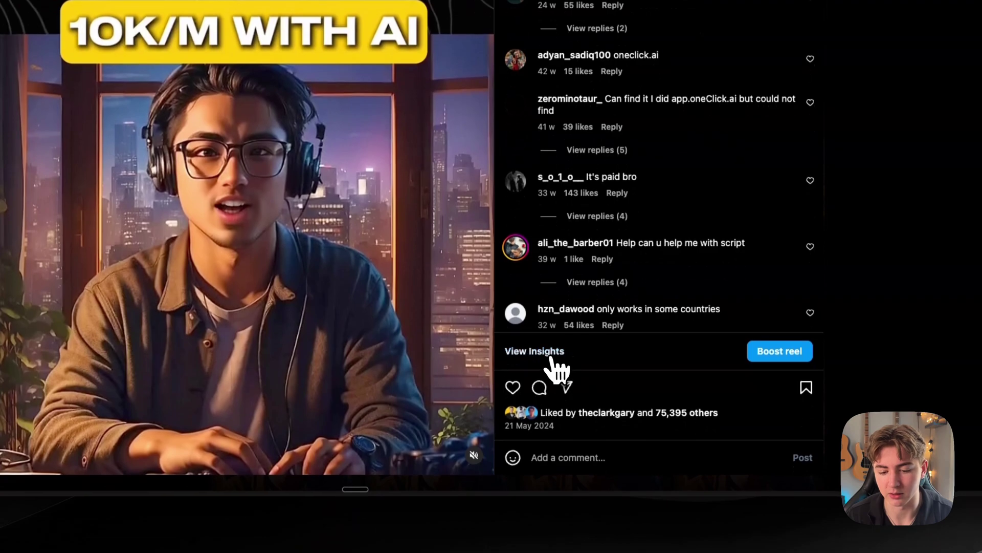
# - Open the insights of the pinned "These guys make 10K/M using AI!!!" reel, highlight its average watch time, and close them
pyautogui.click(552, 358)
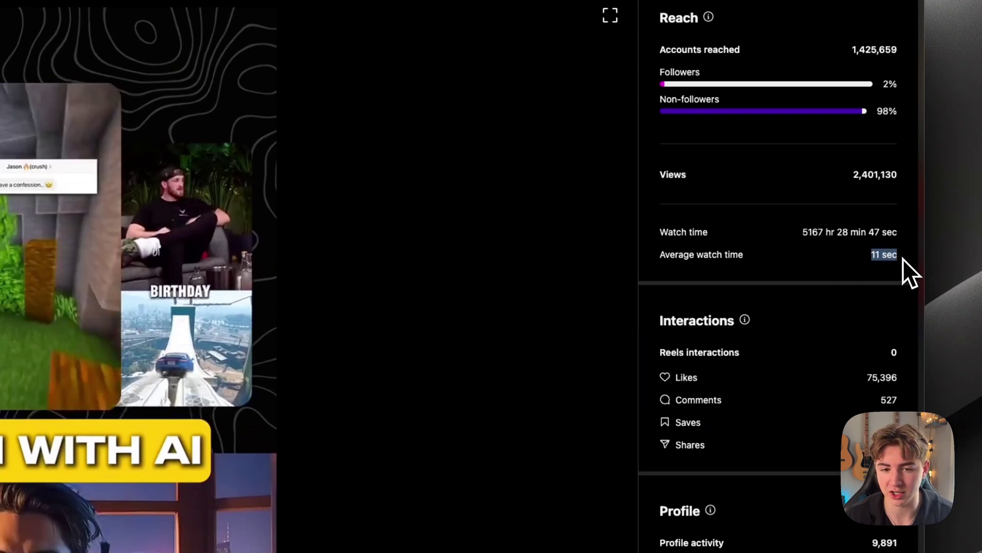
pyautogui.moveTo(903, 257); pyautogui.dragTo(904, 263)
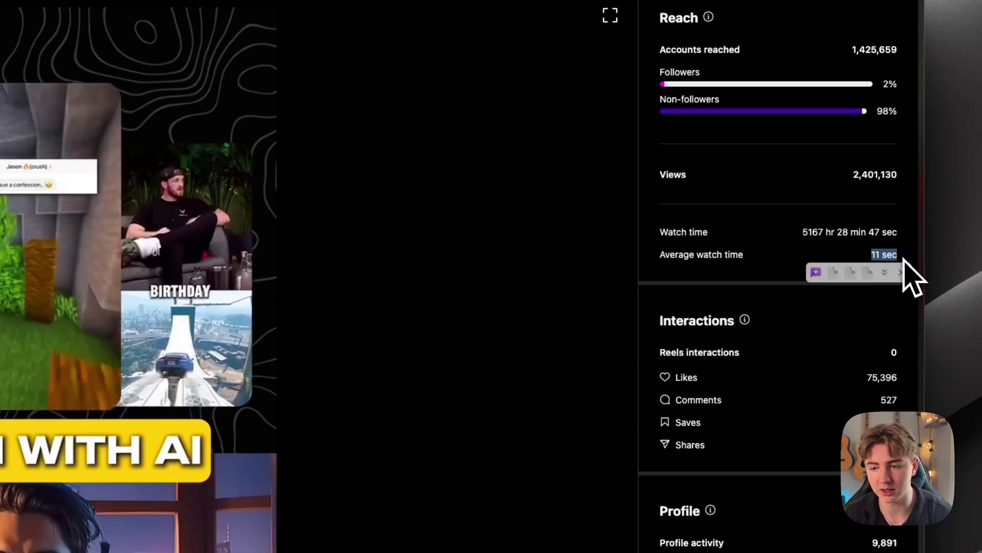
pyautogui.click(863, 256)
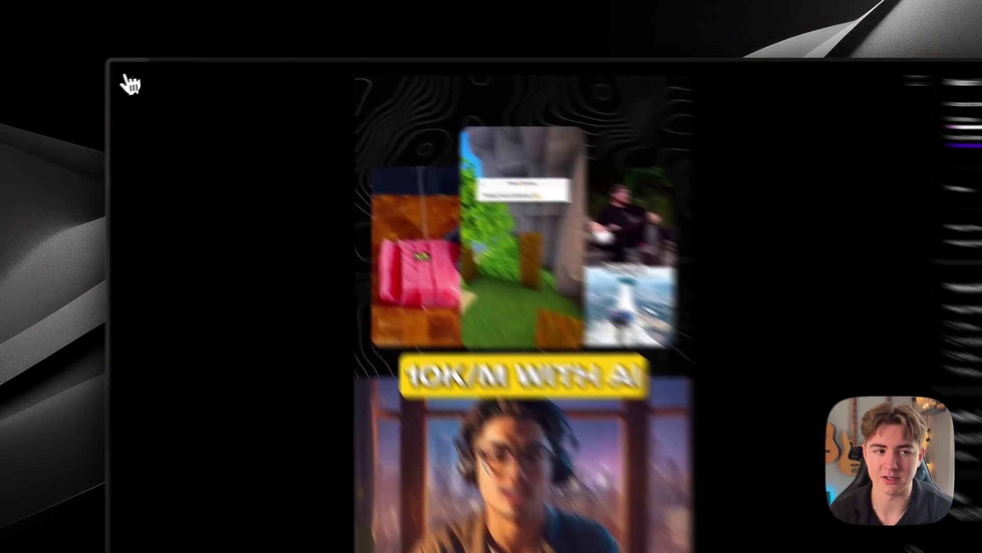
pyautogui.click(153, 73)
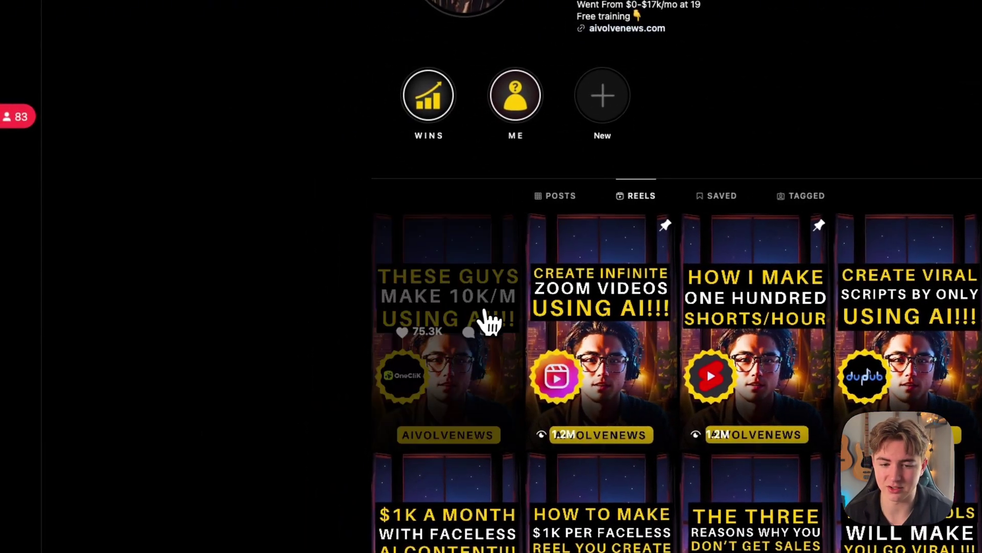
# - Reopen the insights of the 10K/M reel, examine its interaction figures such as likes and saves, and return to the profile
pyautogui.click(487, 322)
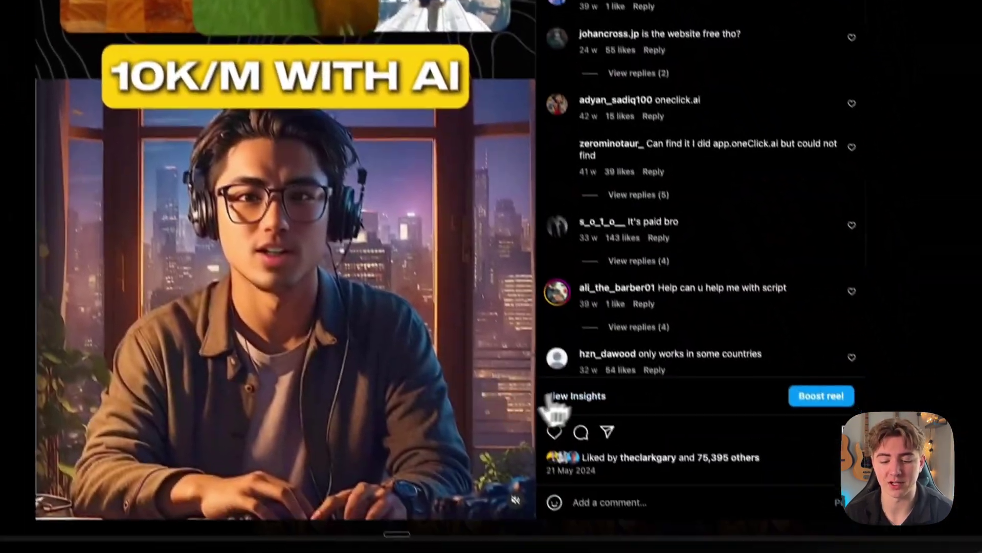
pyautogui.click(558, 402)
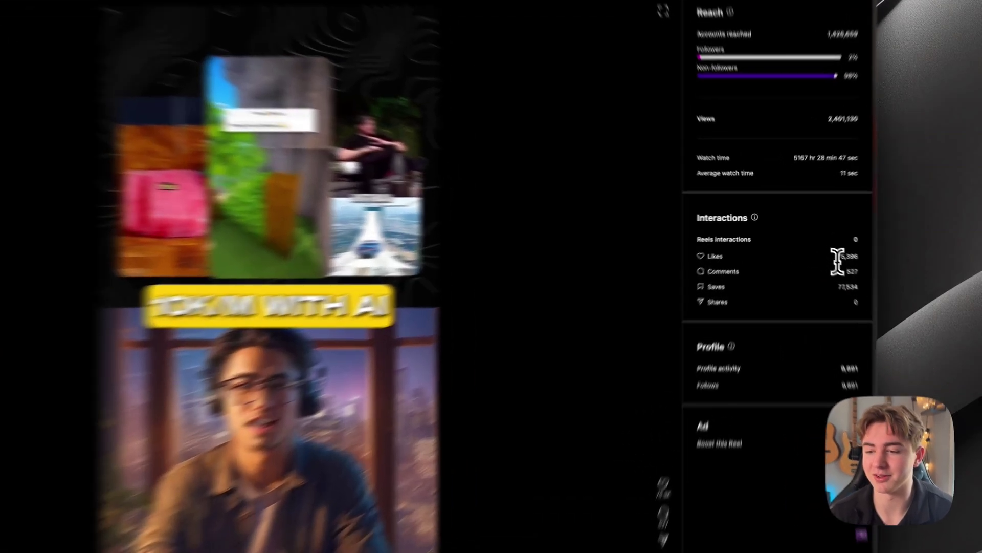
pyautogui.doubleClick(825, 243)
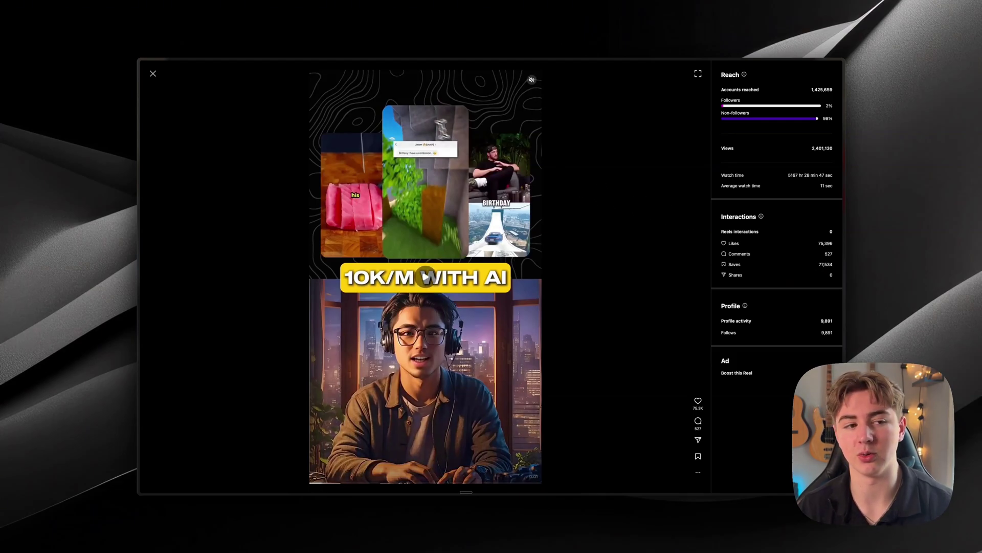
pyautogui.click(152, 73)
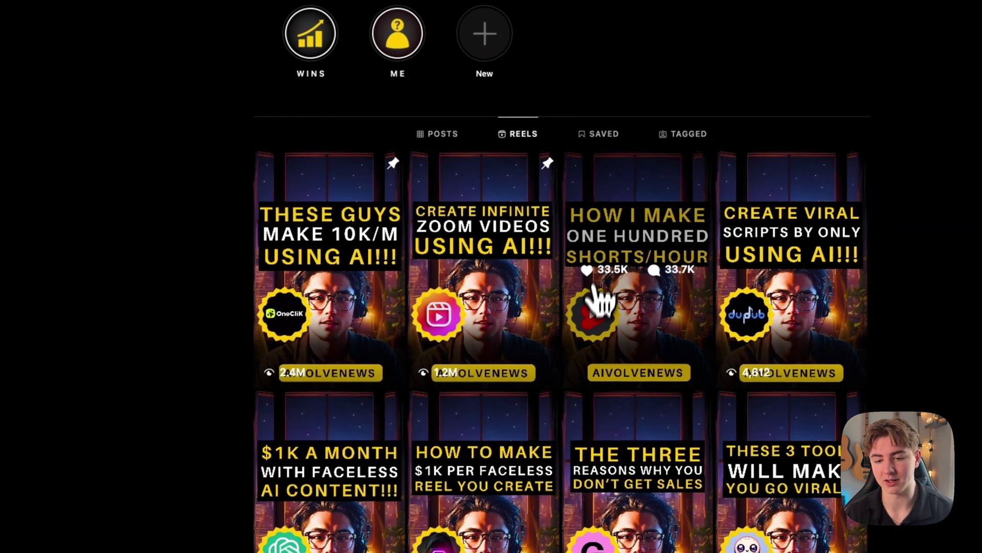
# - Open the pinned reel "How I make one hundred shorts/hour" and display its insights
pyautogui.click(678, 297)
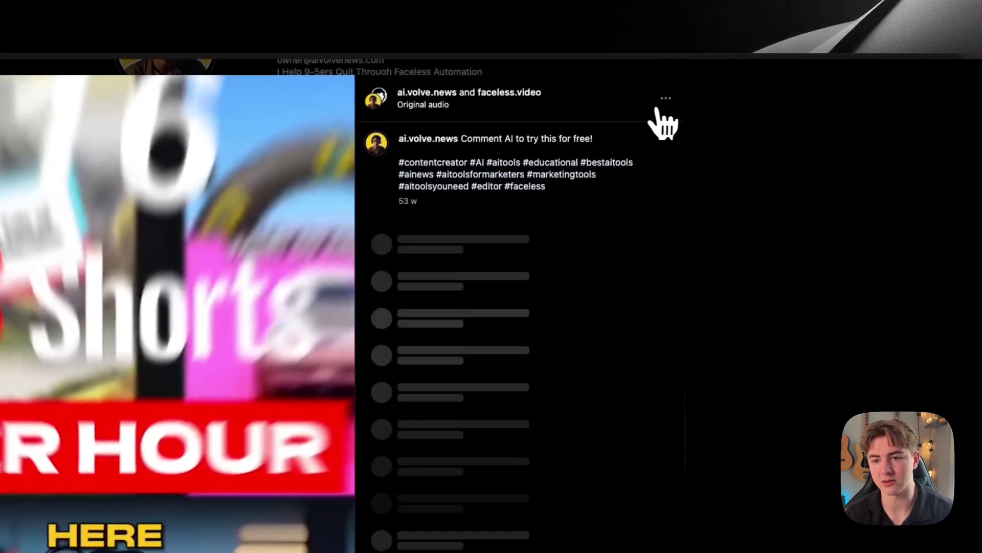
pyautogui.click(663, 103)
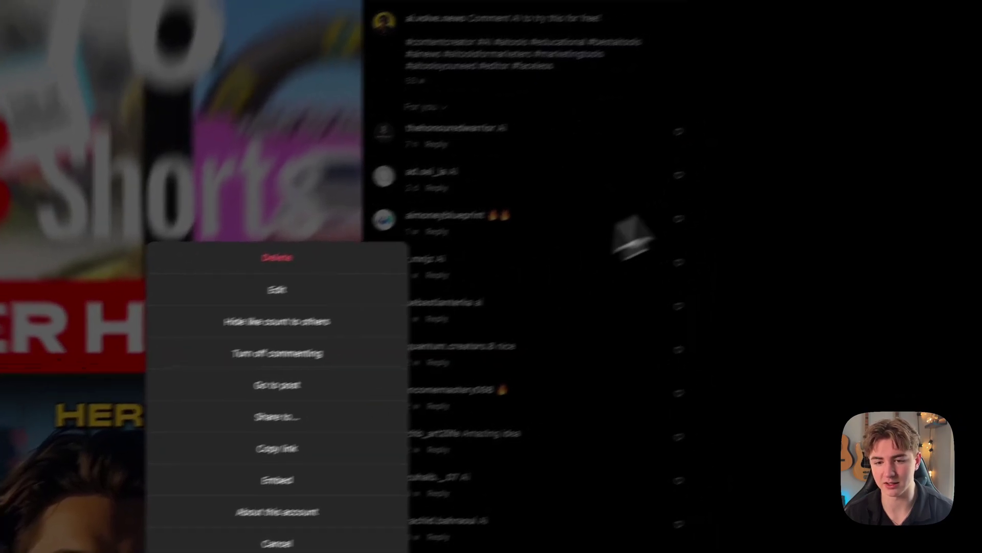
pyautogui.click(680, 227)
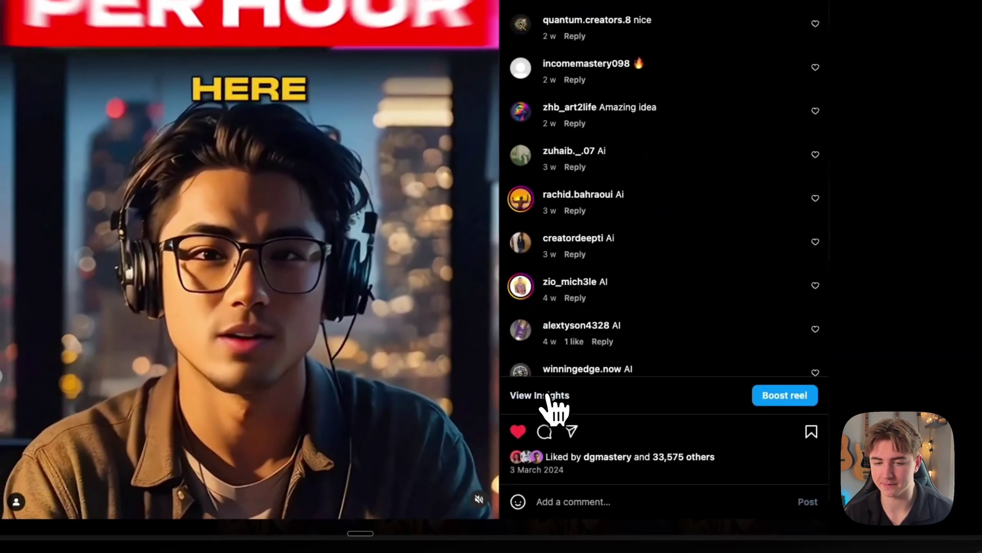
pyautogui.click(549, 397)
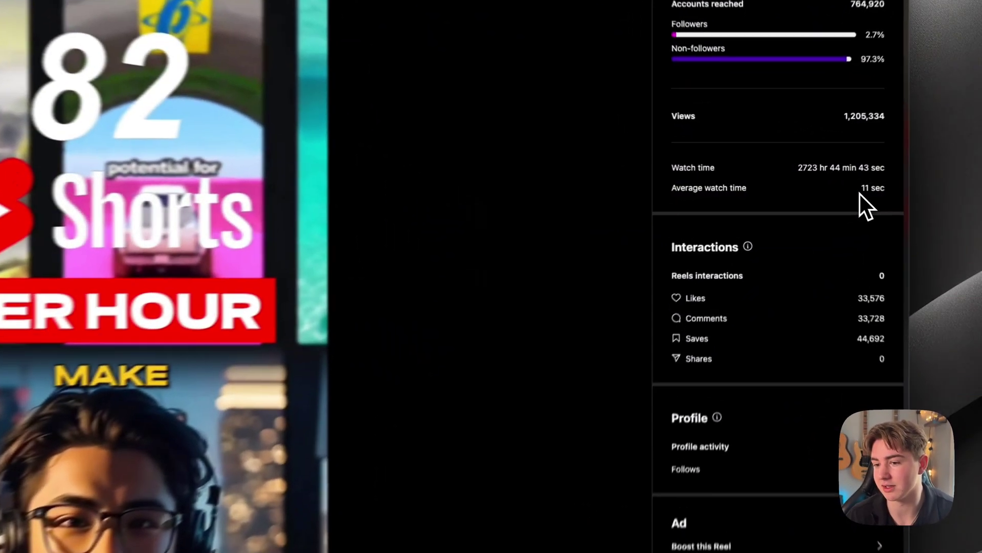
# - Highlight the average watch time and comment count in the shorts reel's insights, and return to the profile
pyautogui.moveTo(820, 186); pyautogui.dragTo(831, 186)
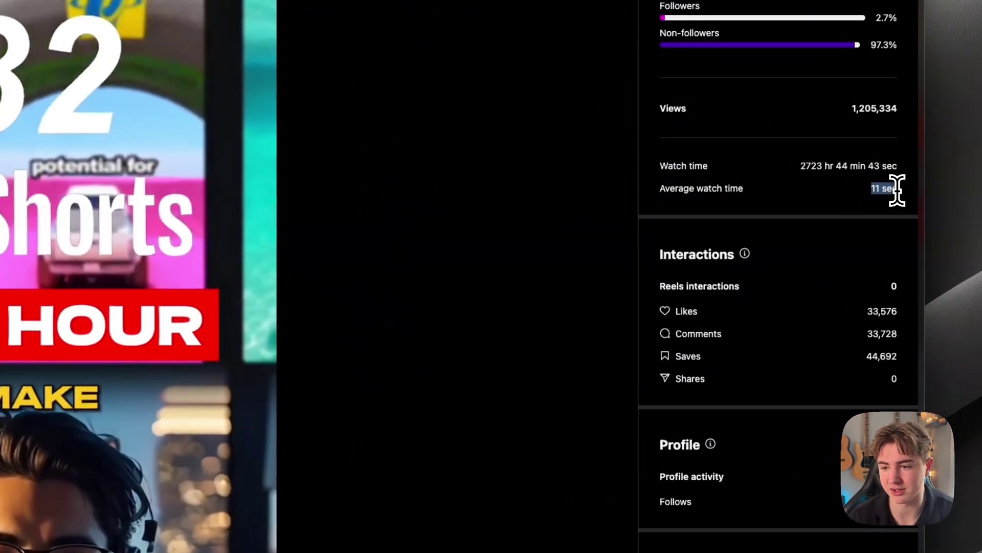
pyautogui.click(890, 189)
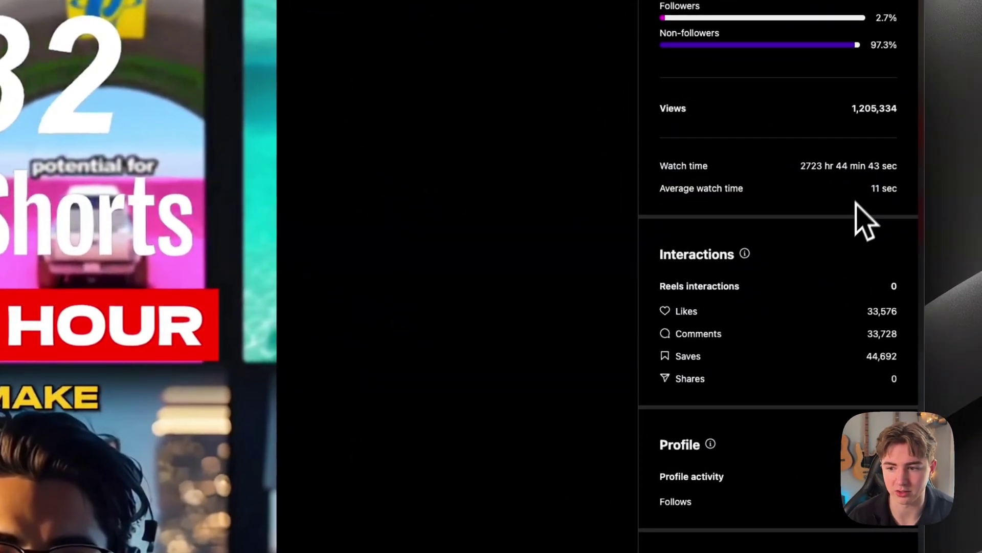
pyautogui.moveTo(866, 334); pyautogui.dragTo(902, 332)
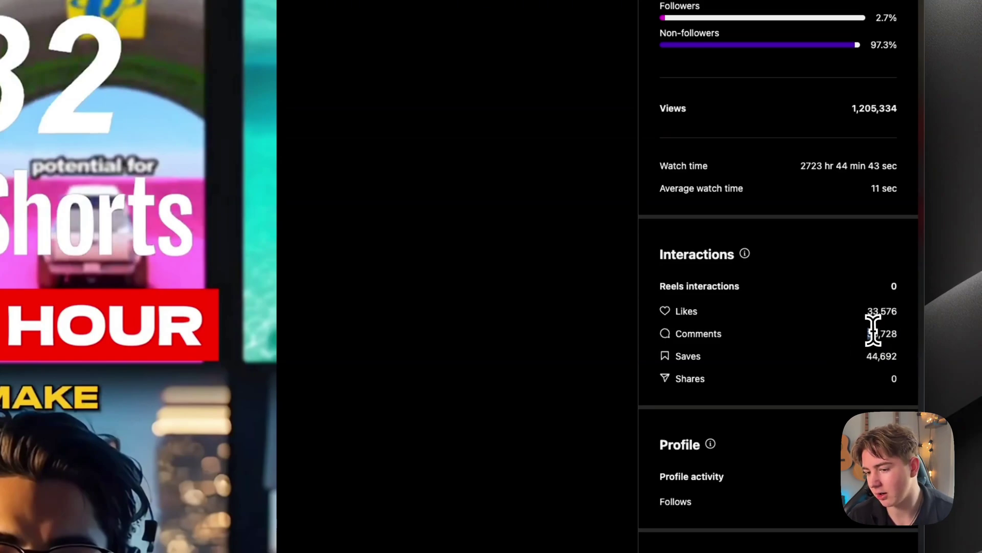
pyautogui.click(873, 388)
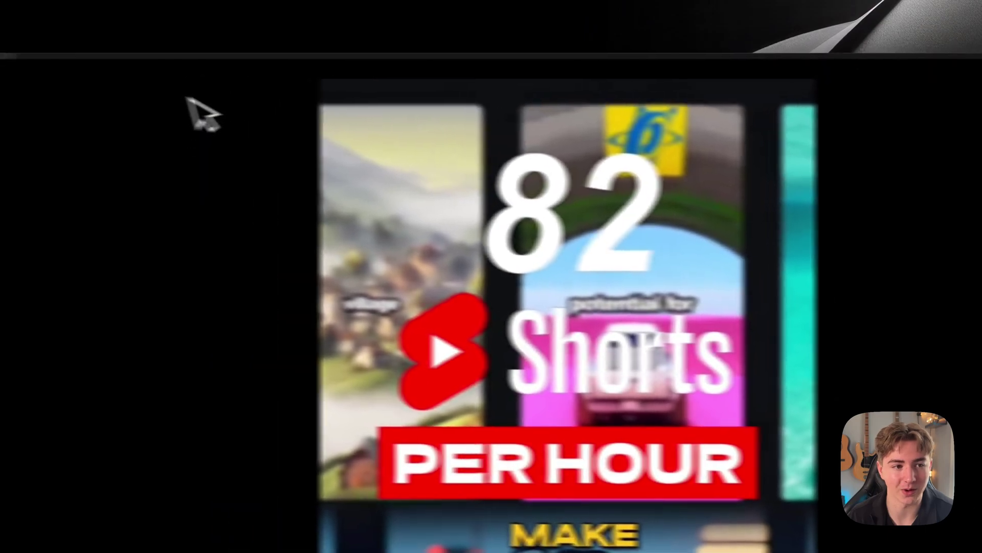
pyautogui.click(140, 76)
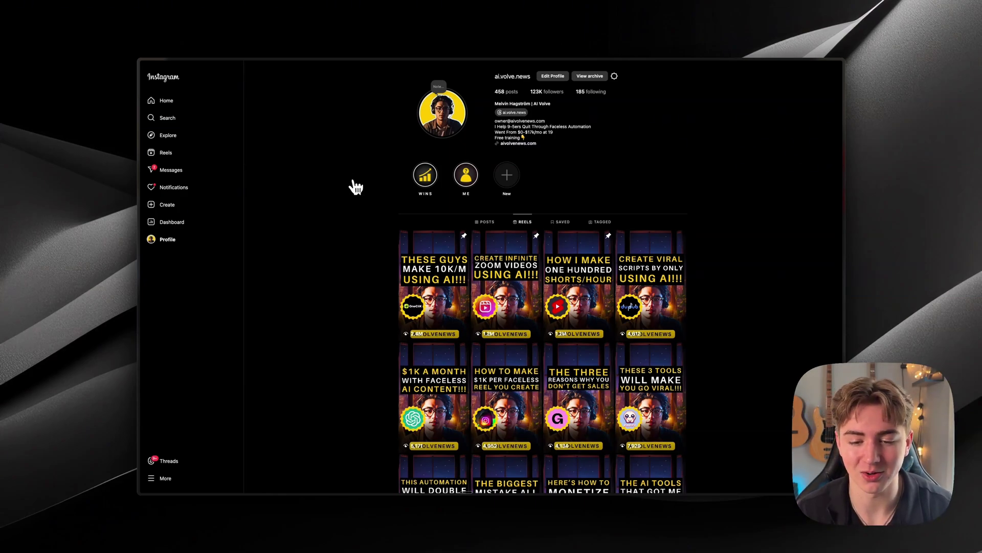
# - Browse the ai.volve.news reels grid and open the pinned reel about making 100 shorts per hour
pyautogui.scroll(-1, 355, 187)
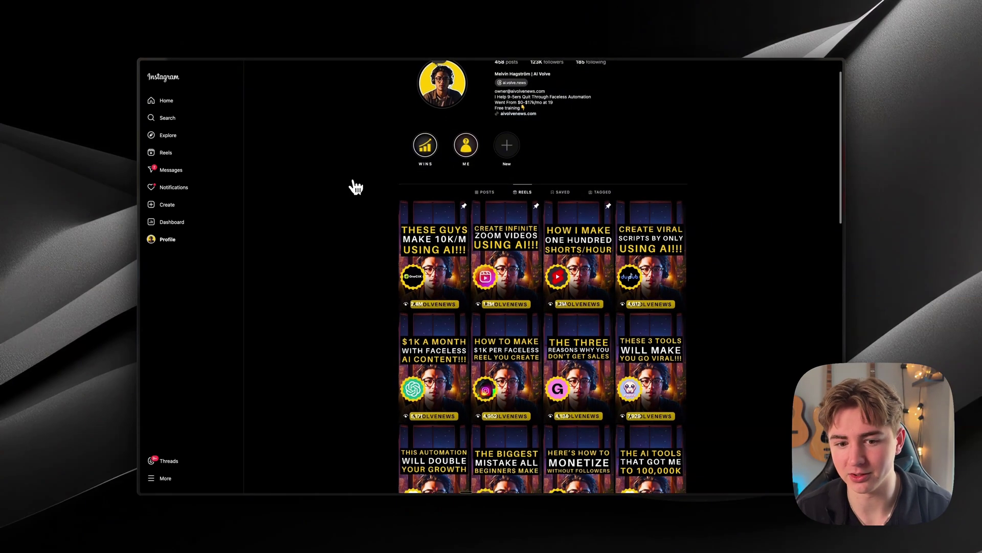
pyautogui.scroll(-1, 356, 187)
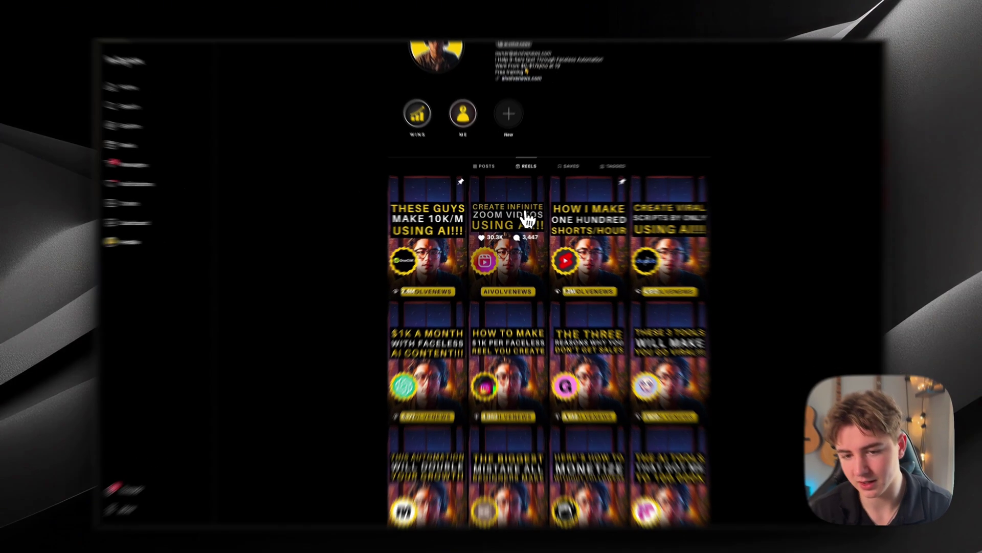
pyautogui.click(512, 220)
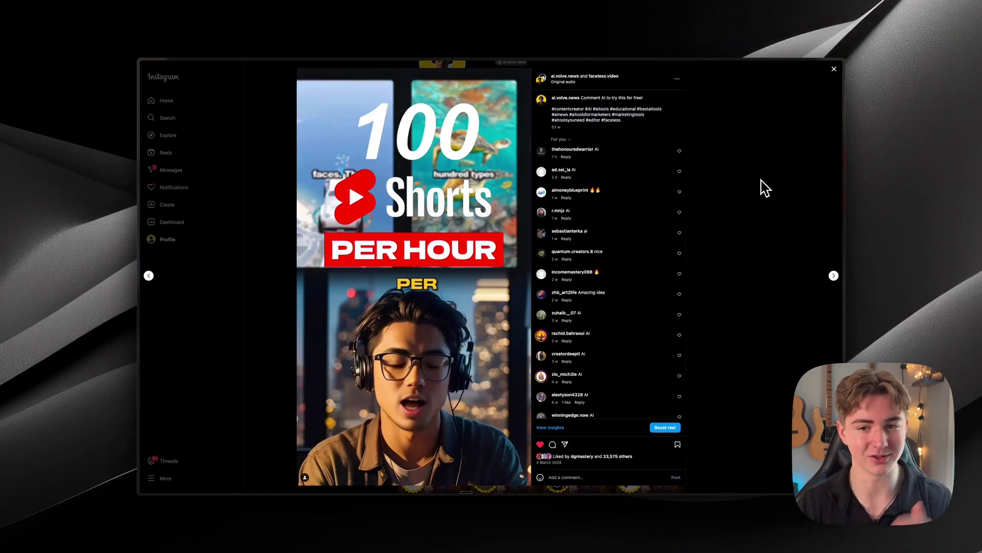
# - Close the reel and highlight the brand name "AI Volve" in the profile's display name
pyautogui.click(765, 188)
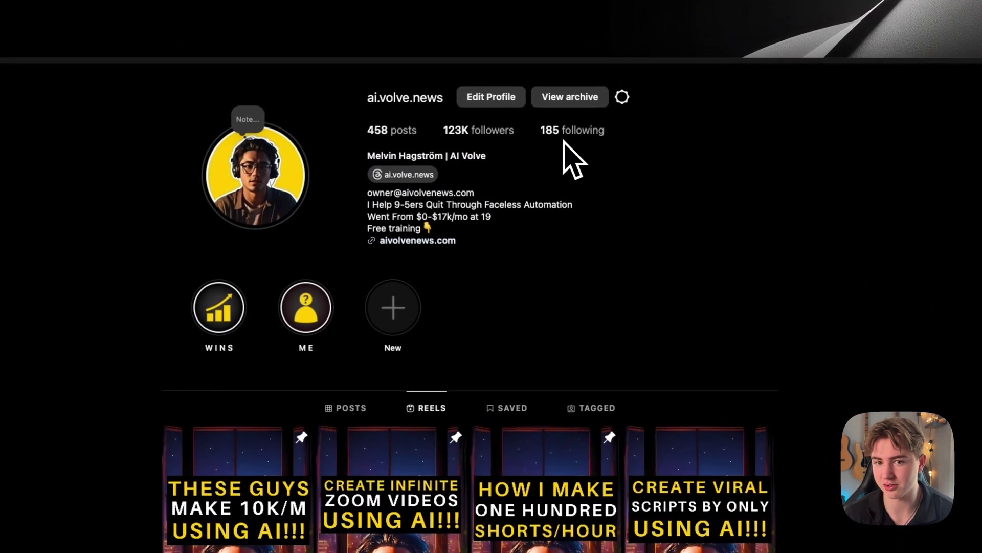
pyautogui.moveTo(487, 156); pyautogui.dragTo(439, 155)
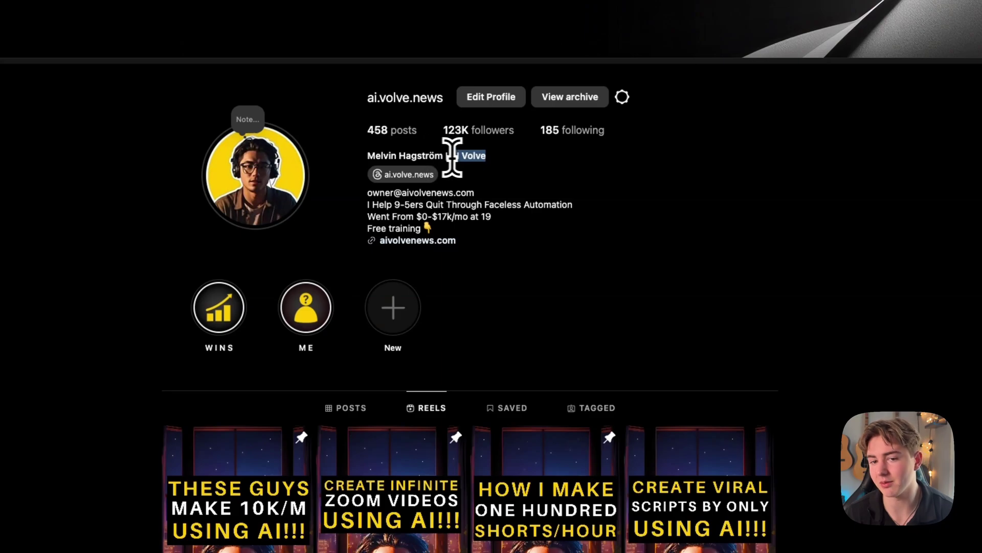
pyautogui.click(513, 161)
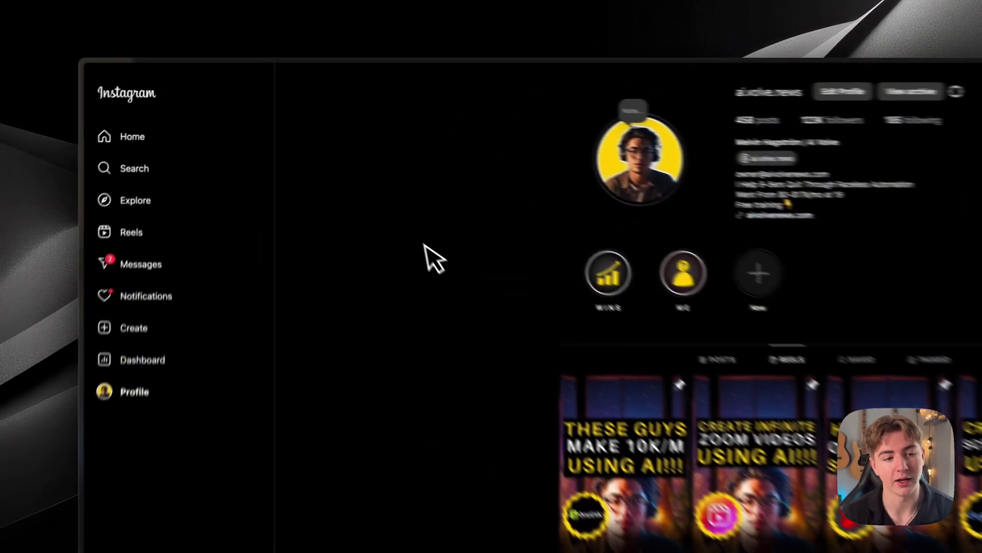
# - Search Instagram for "ai", open the aitrendz.xyz profile and browse its reels
pyautogui.click(167, 119)
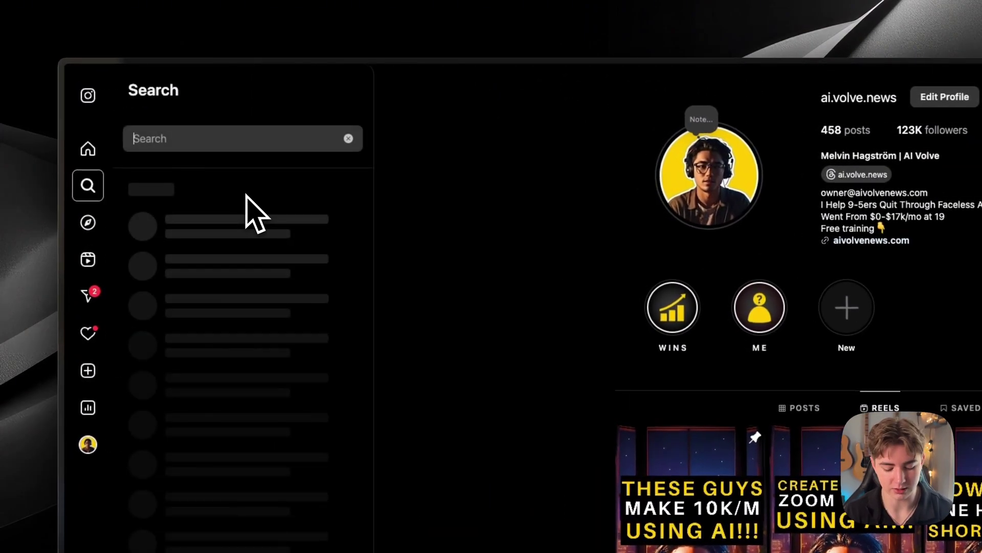
pyautogui.write('ai')
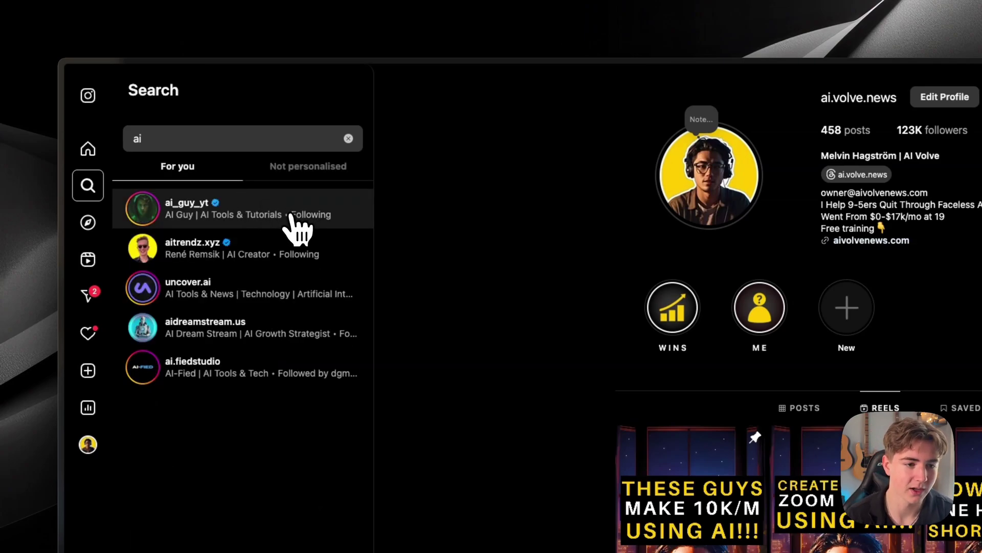
pyautogui.click(260, 254)
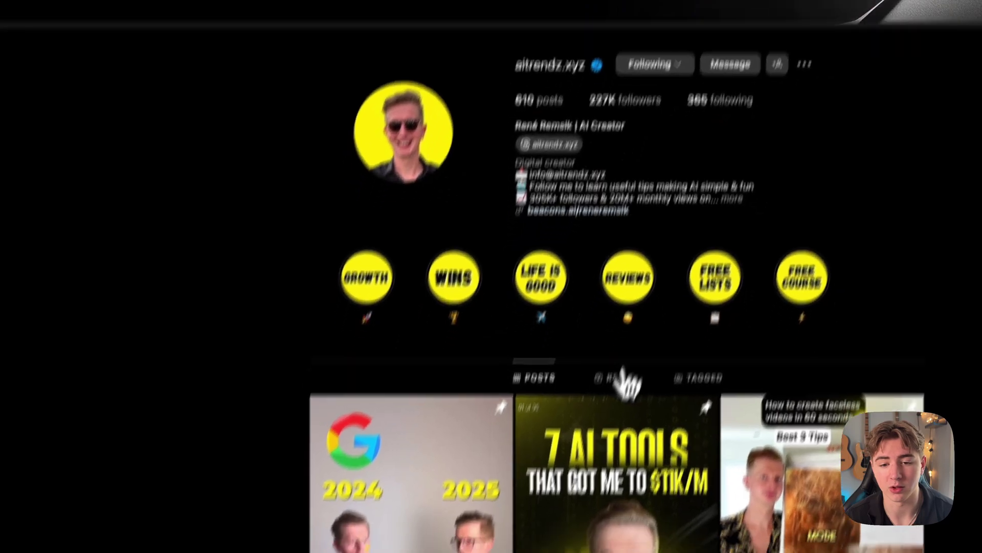
pyautogui.click(610, 413)
pyautogui.scroll(-3, 258, 469)
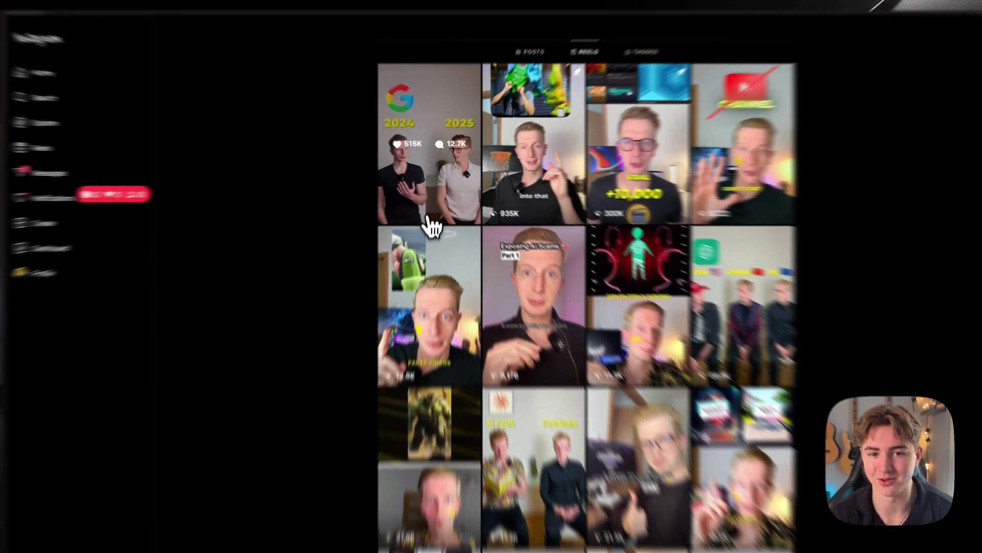
# - Open the pinned Google "2024" versus "2025" reel on aitrendz.xyz, review its comments, and return to the profile header
pyautogui.click(422, 199)
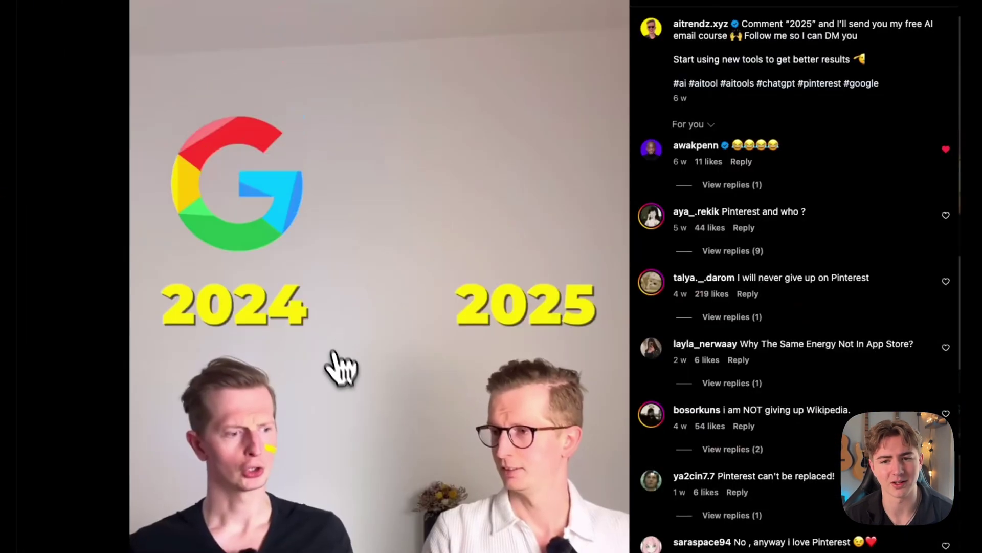
pyautogui.scroll(-5, 701, 373)
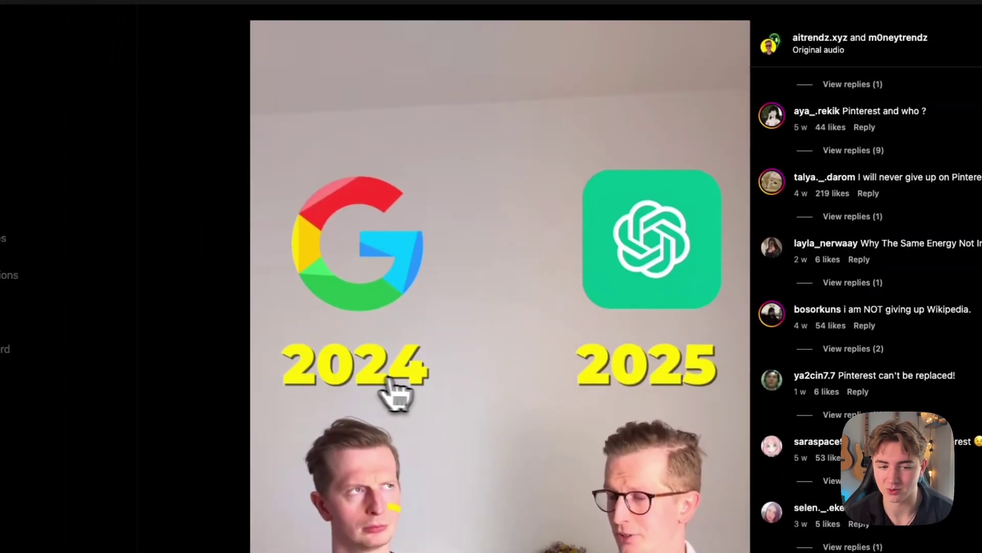
pyautogui.press('Escape')
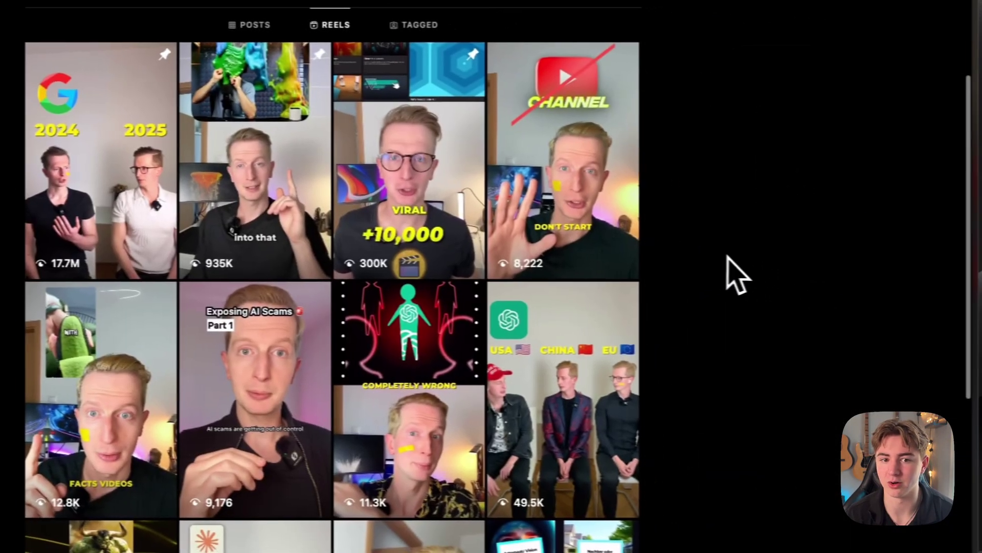
pyautogui.scroll(5, 332, 359)
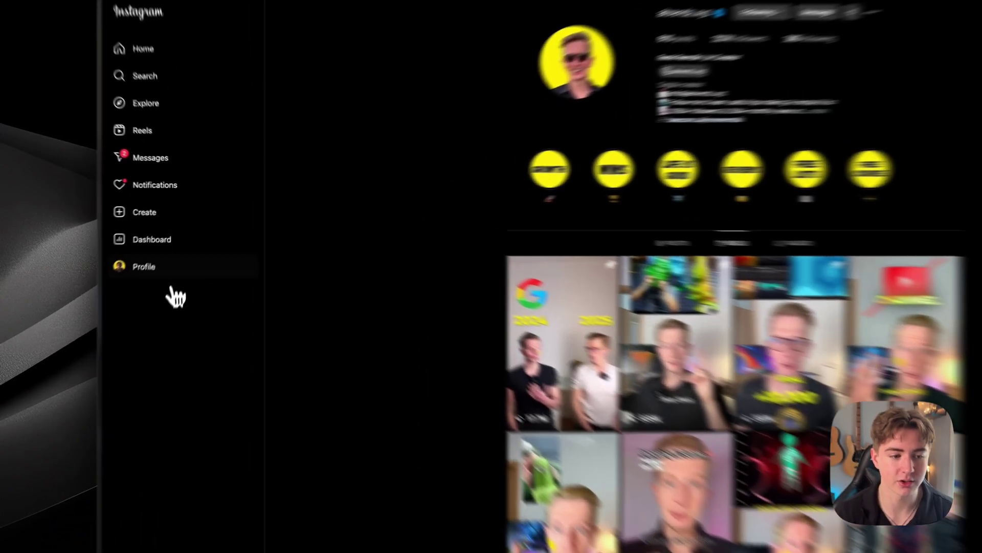
# - Return to the own profile, reopen aitrendz.xyz through the search, and browse its suggested similar accounts
pyautogui.click(164, 239)
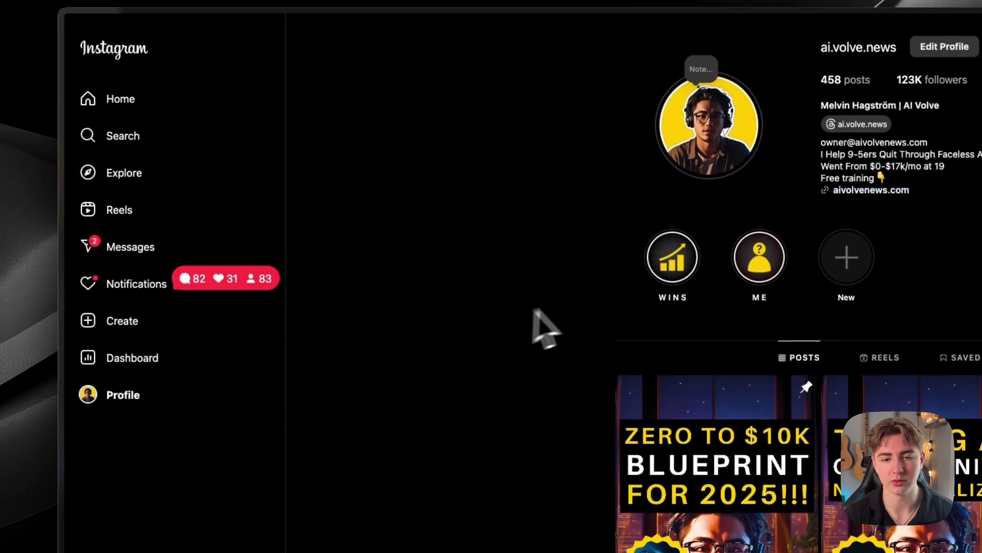
pyautogui.click(158, 129)
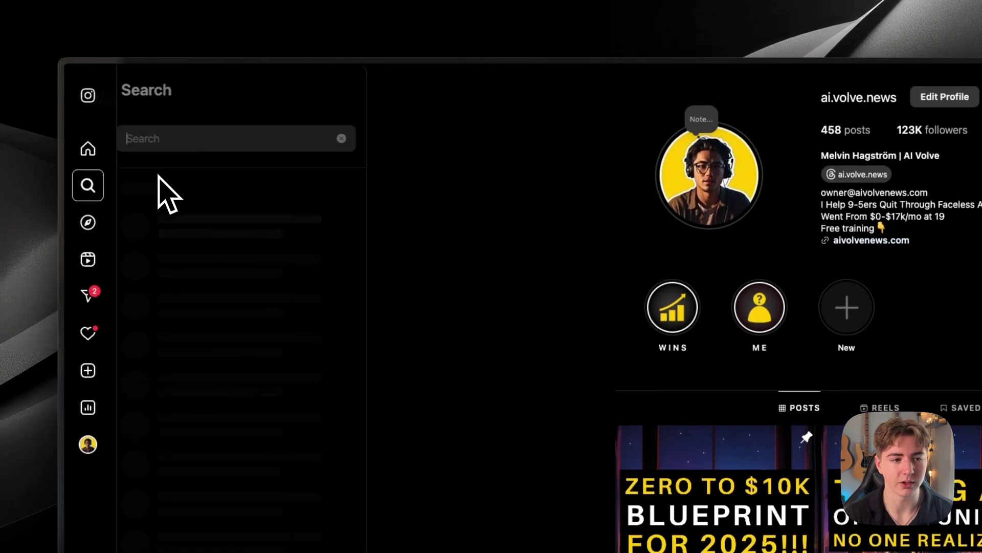
pyautogui.click(214, 231)
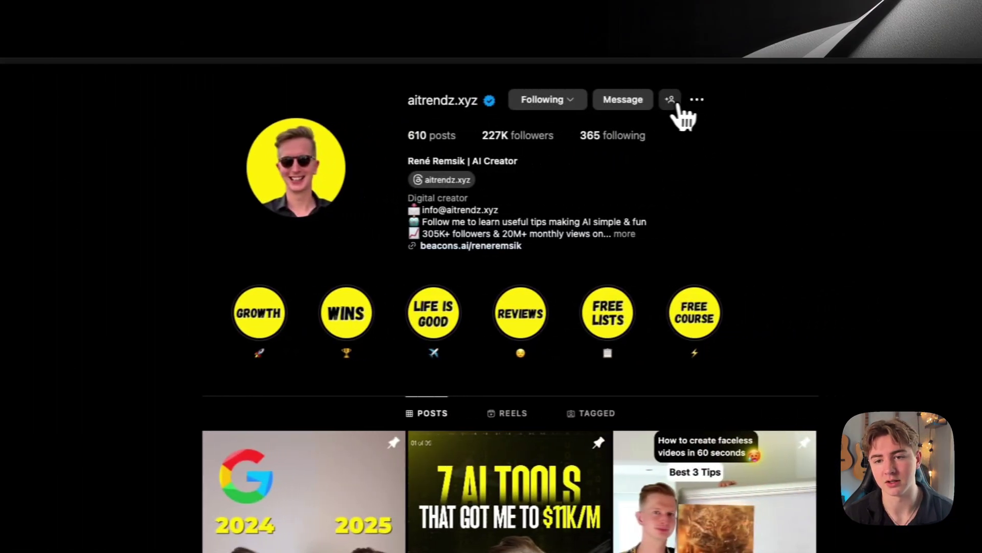
pyautogui.click(672, 101)
pyautogui.hscroll(3, 463, 410)
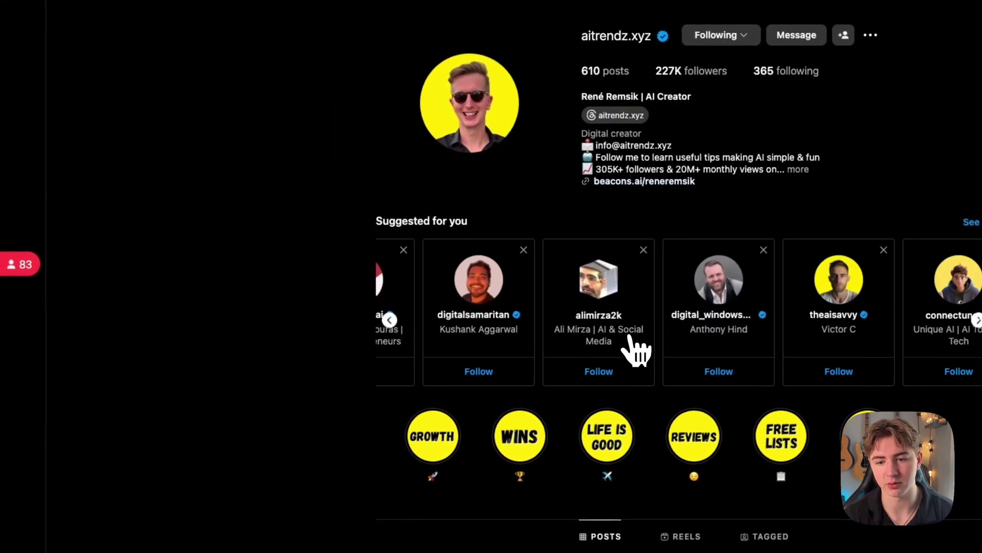
# - Finish browsing the aitrendz.xyz suggested accounts, switch to the MY CONTENT SYSTEM page in Notion, and review its Competitor List
pyautogui.hscroll(3, 637, 353)
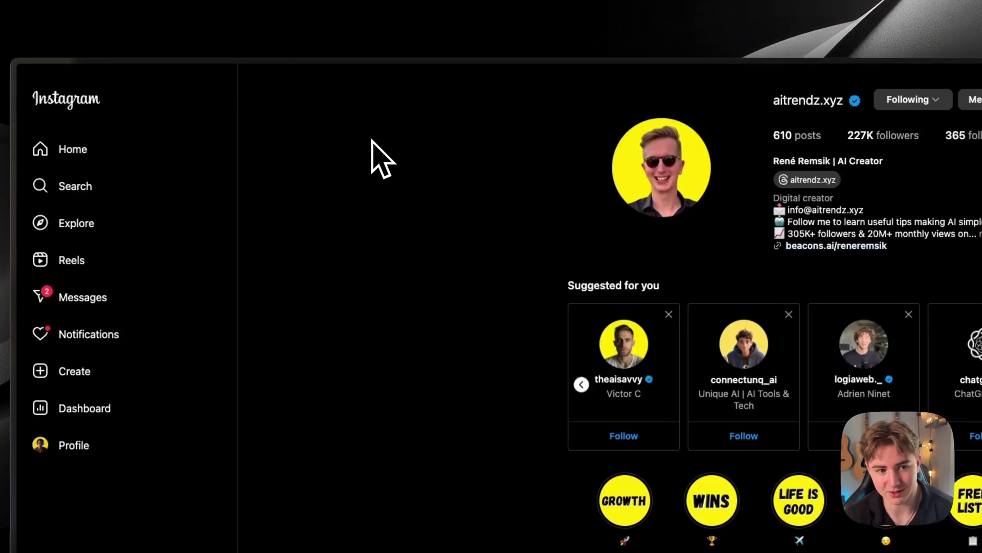
pyautogui.moveTo(1, 136)
pyautogui.moveTo(36, 187)
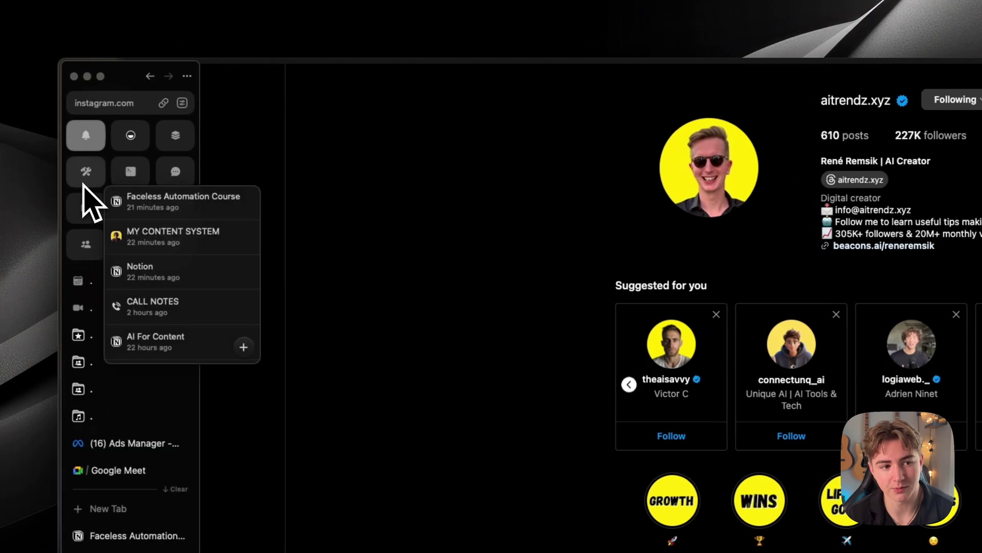
pyautogui.click(143, 243)
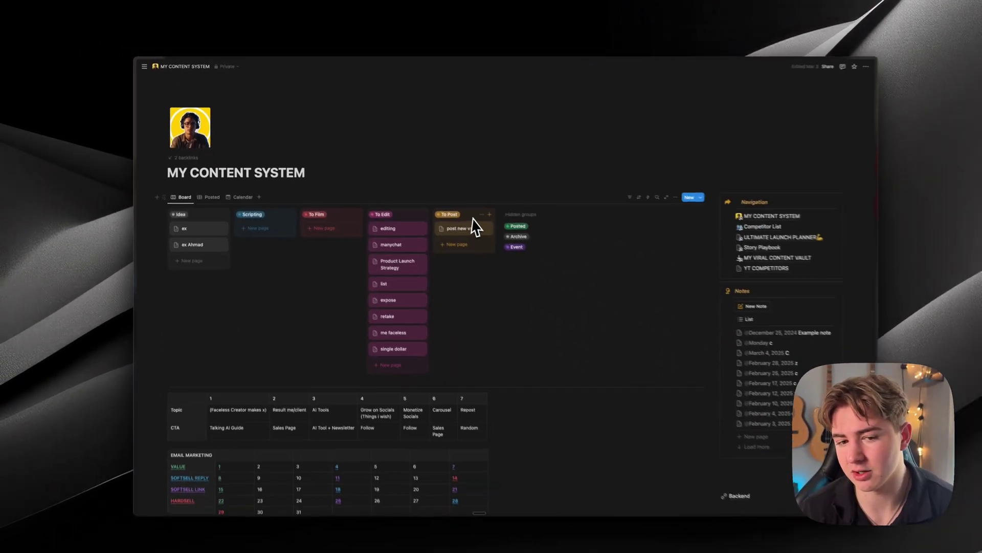
pyautogui.scroll(-1, 513, 254)
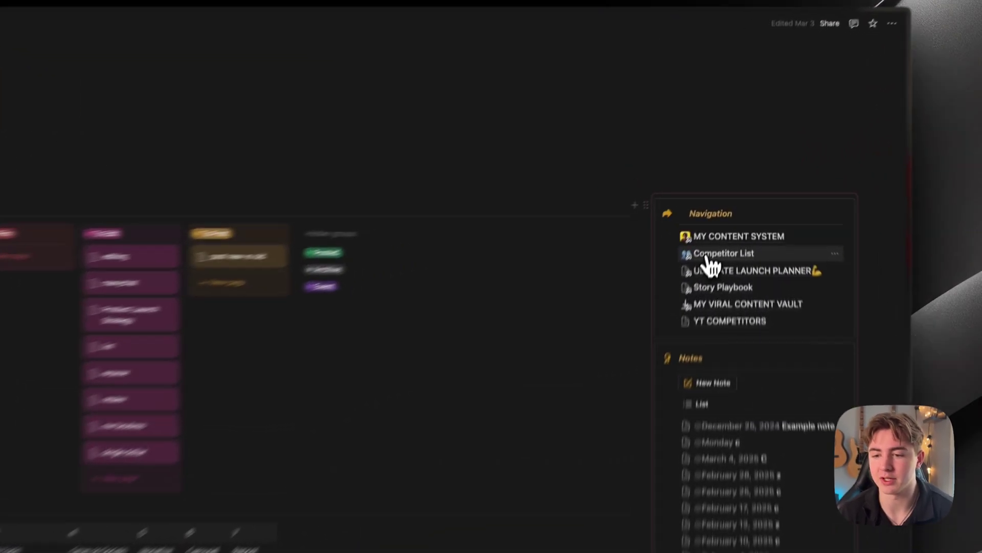
pyautogui.click(708, 257)
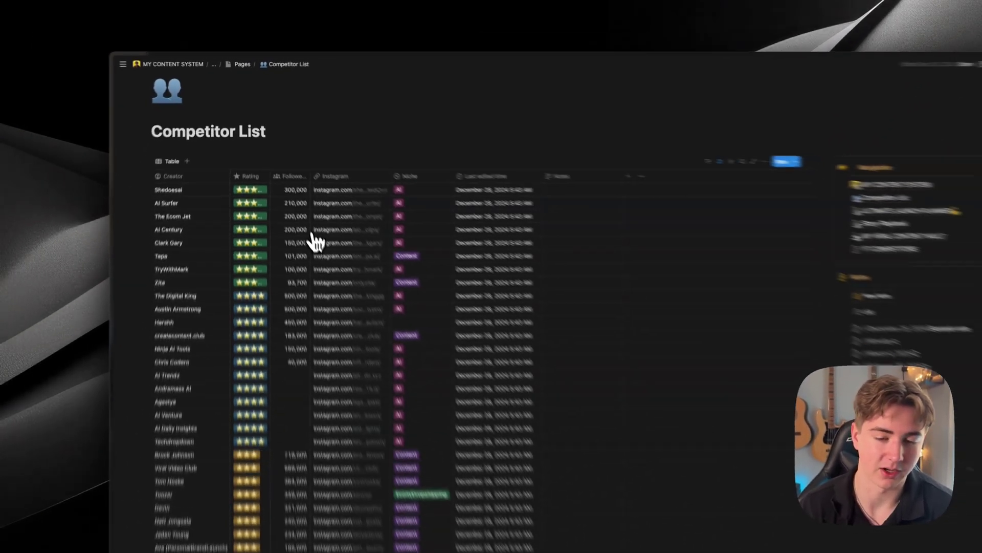
pyautogui.scroll(-2, 362, 337)
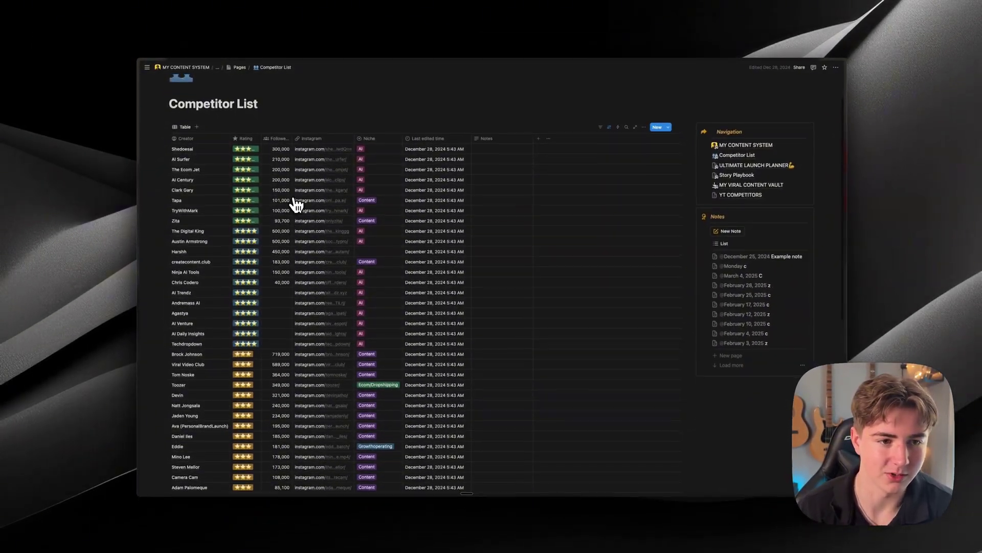
pyautogui.scroll(-1, 296, 204)
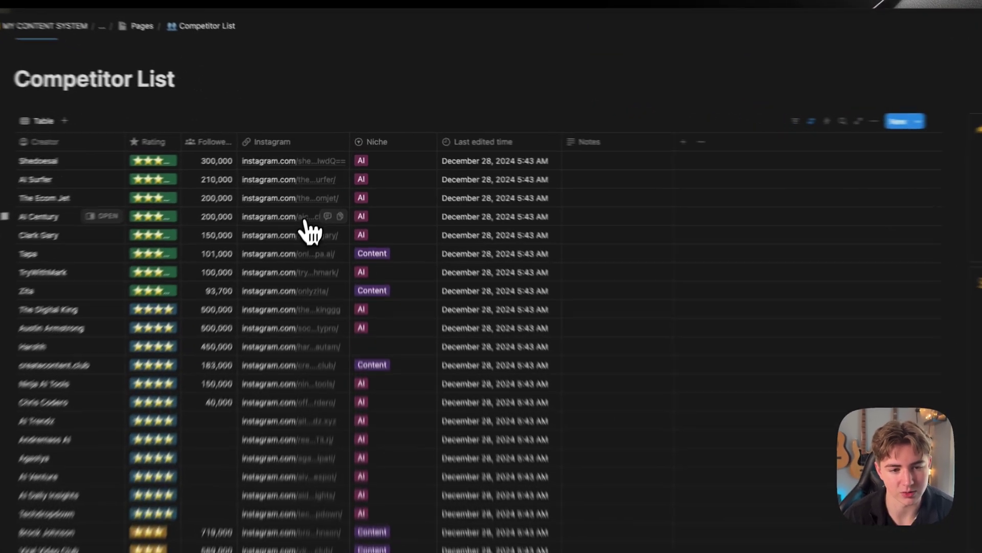
# - Open AI Century's Instagram profile from the Competitor List, inspect the "Recreating Viral Videos" Part 6 reel, and close the preview
pyautogui.click(324, 174)
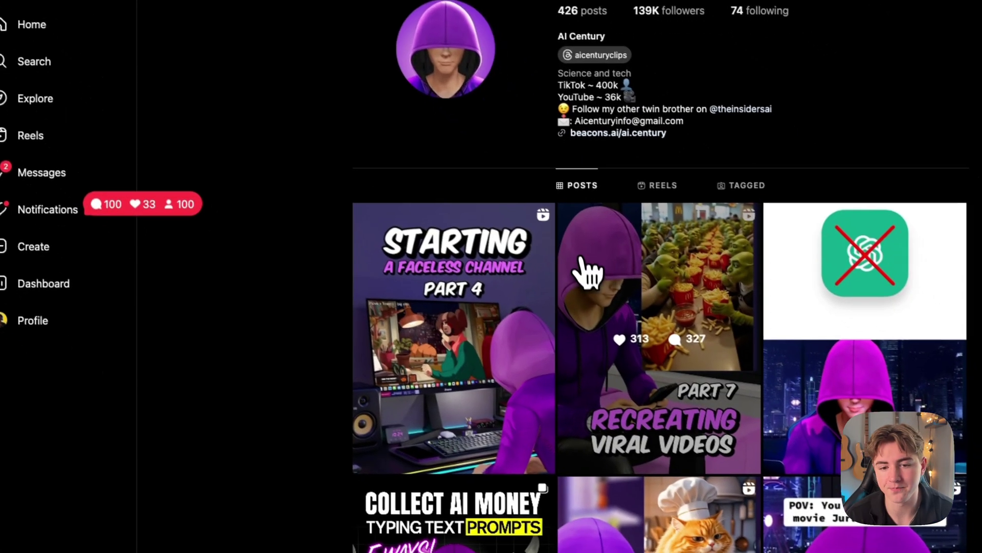
pyautogui.click(724, 242)
pyautogui.scroll(-2, 328, 409)
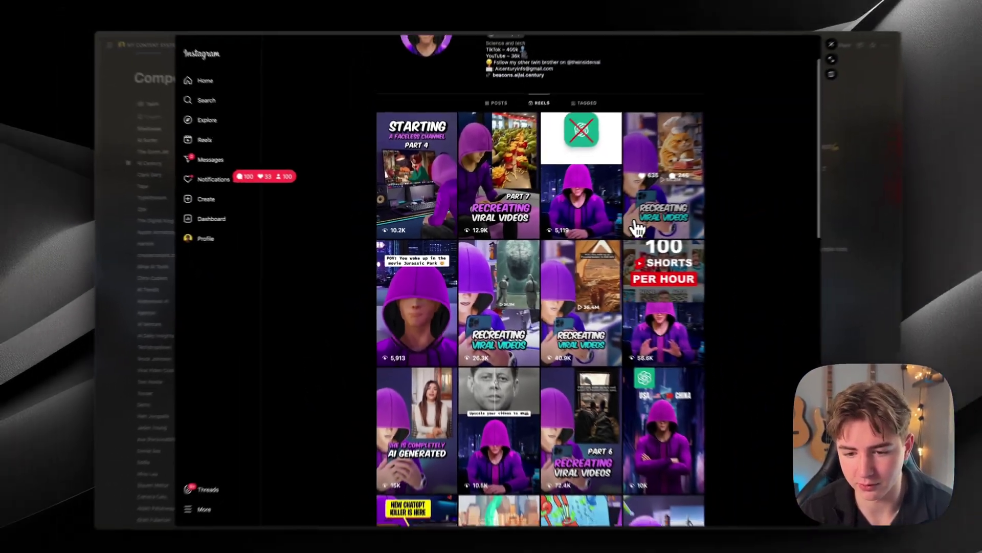
pyautogui.scroll(-1, 637, 228)
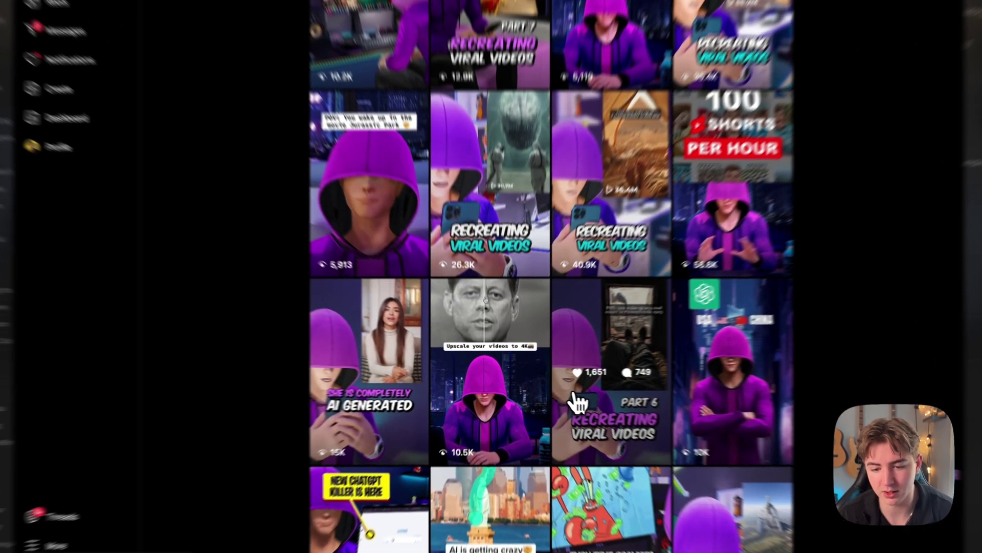
pyautogui.click(540, 394)
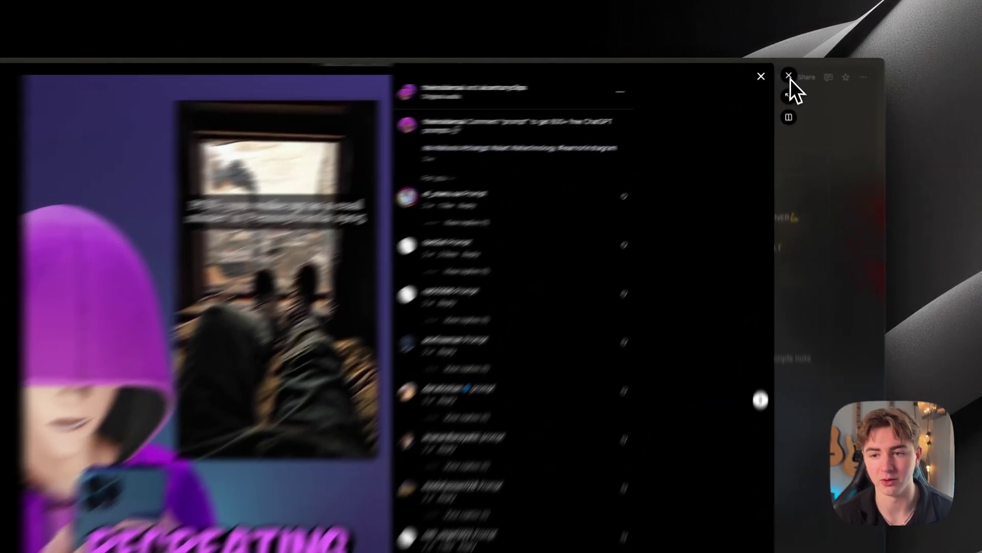
pyautogui.click(784, 70)
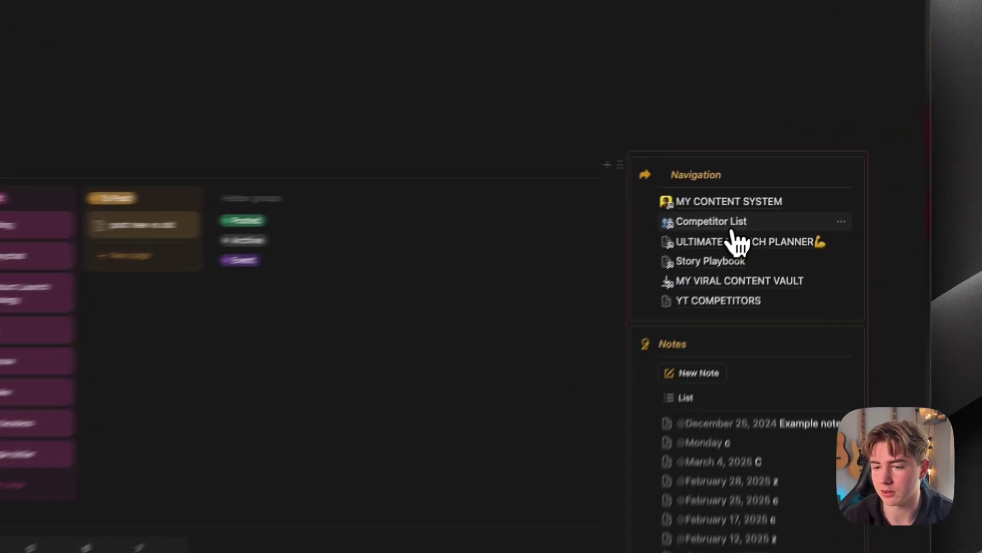
# - Reopen the Competitor List, open AI Surfer's Instagram profile from it, and browse the profile's reels
pyautogui.click(763, 194)
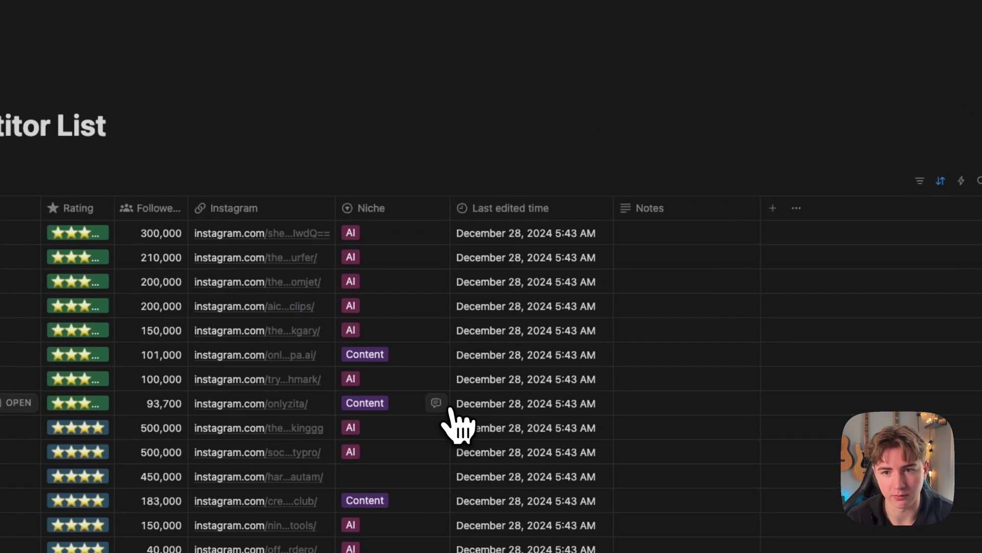
pyautogui.scroll(-3, 459, 421)
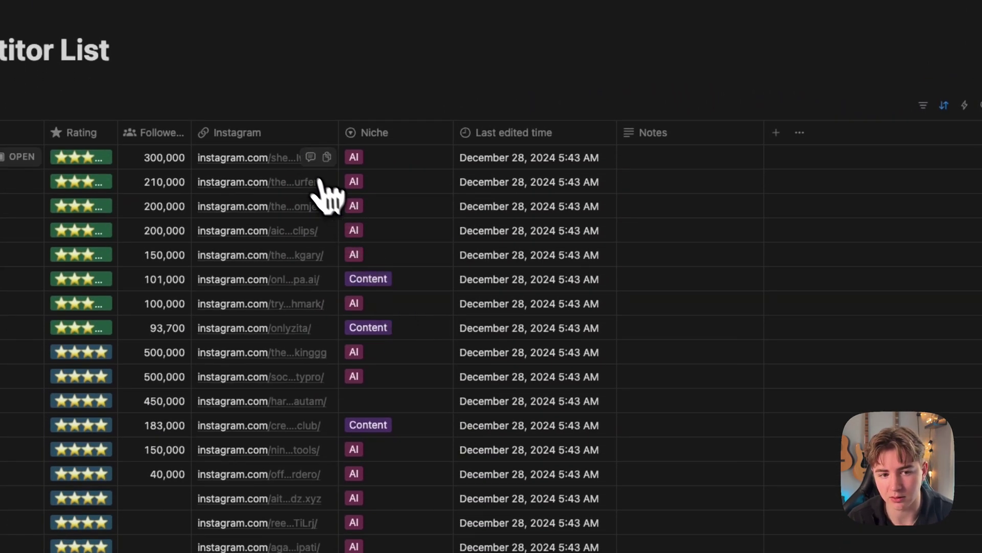
pyautogui.click(282, 186)
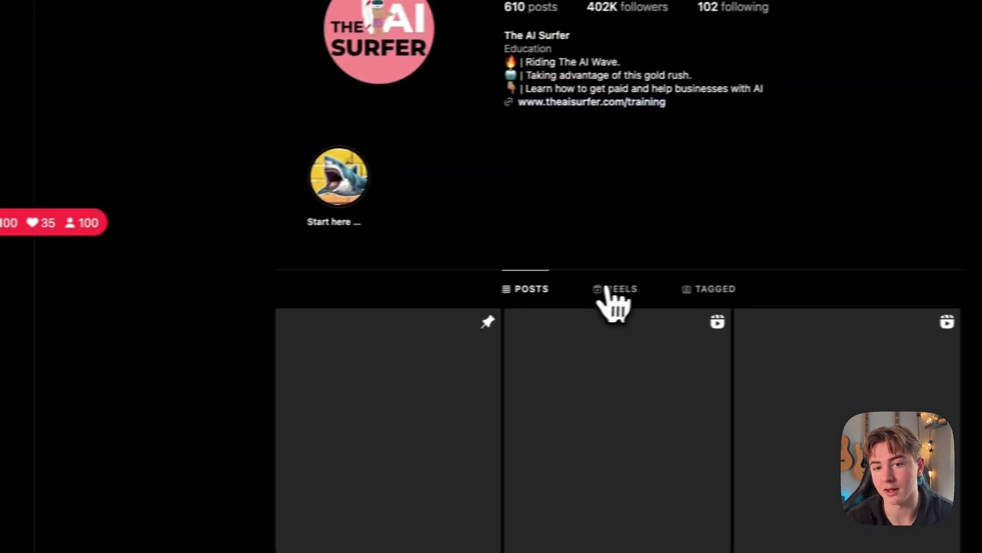
pyautogui.click(751, 279)
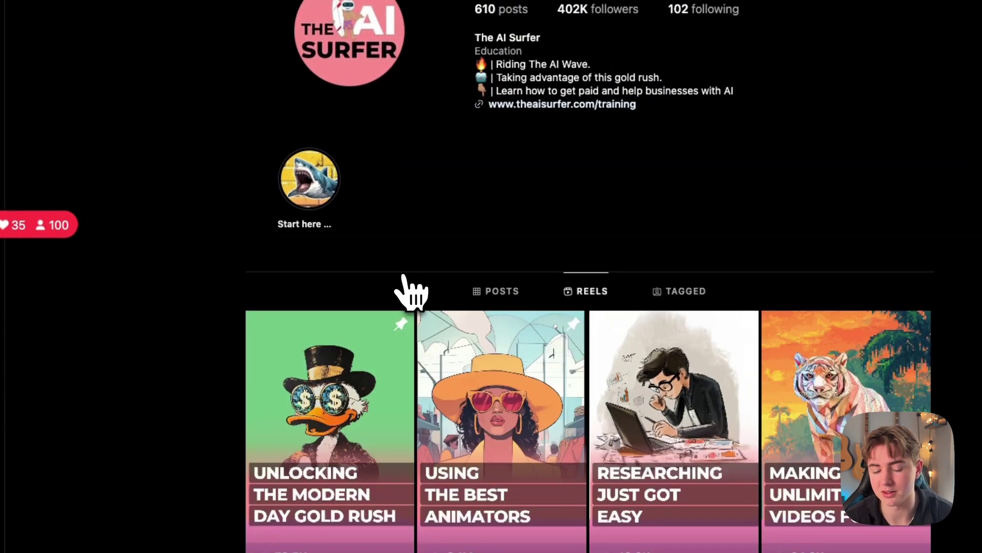
pyautogui.scroll(-5, 409, 292)
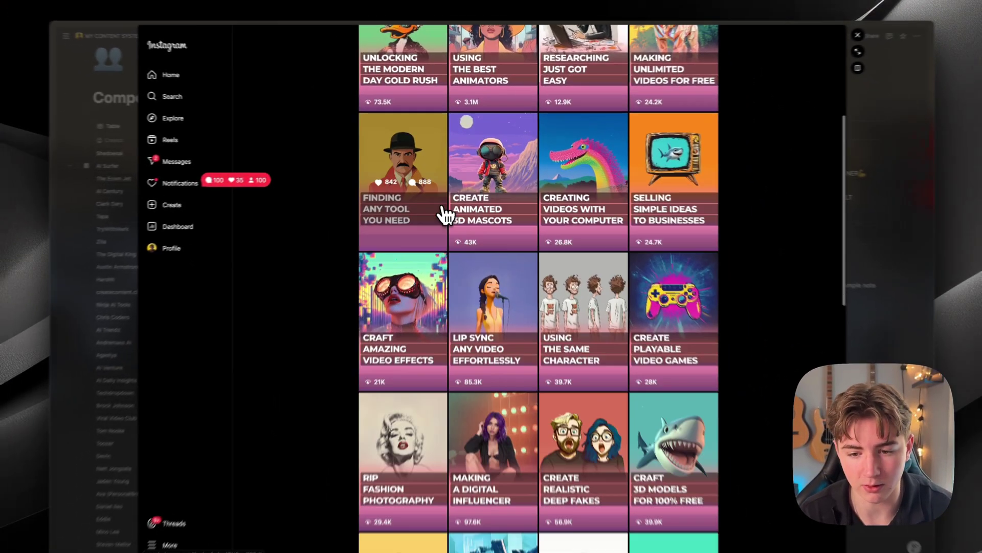
pyautogui.scroll(-3, 444, 215)
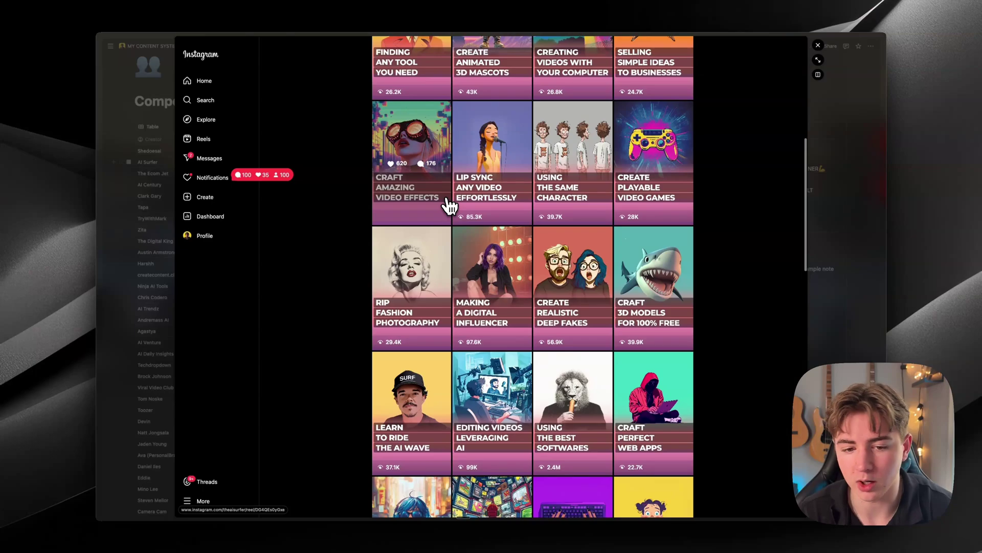
pyautogui.scroll(-3, 449, 206)
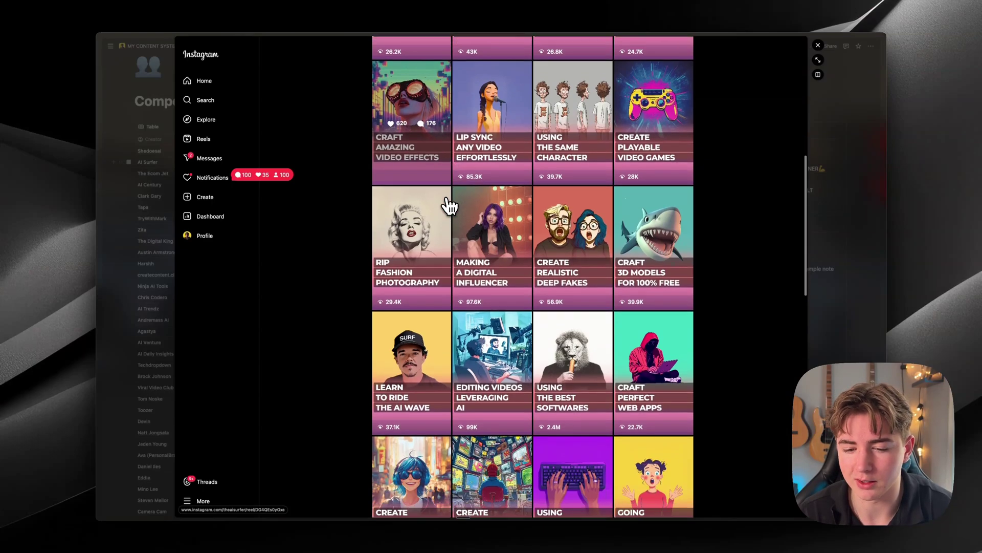
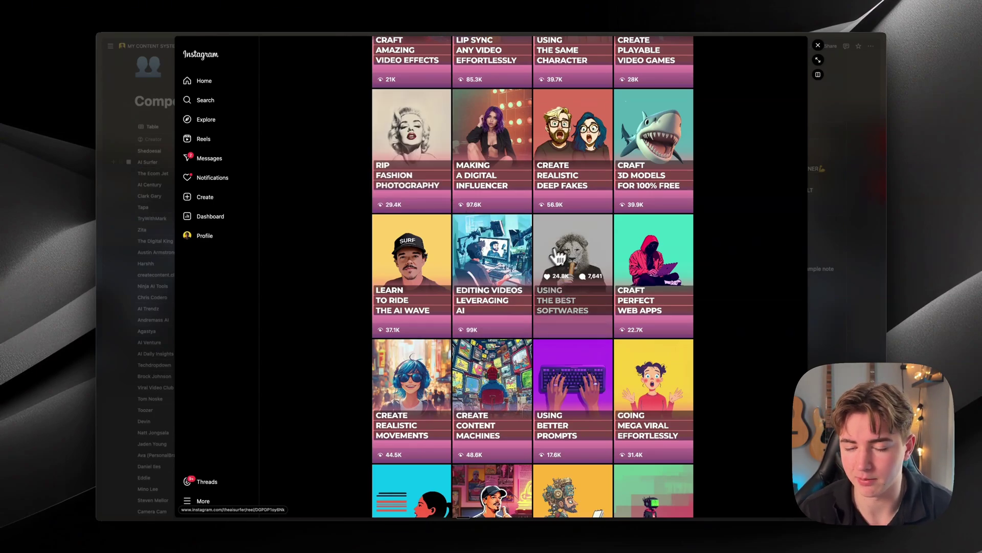
# - Compare the cover designs and view counts across AI Surfer's reels, and close the profile preview
pyautogui.scroll(1, 571, 264)
pyautogui.scroll(9, 573, 265)
pyautogui.scroll(-5, 573, 266)
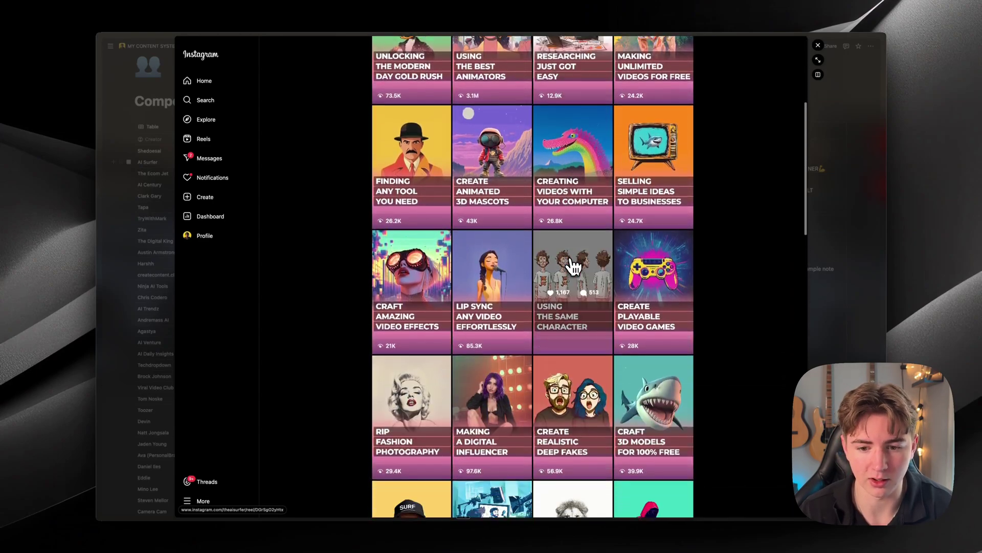
pyautogui.scroll(-7, 573, 265)
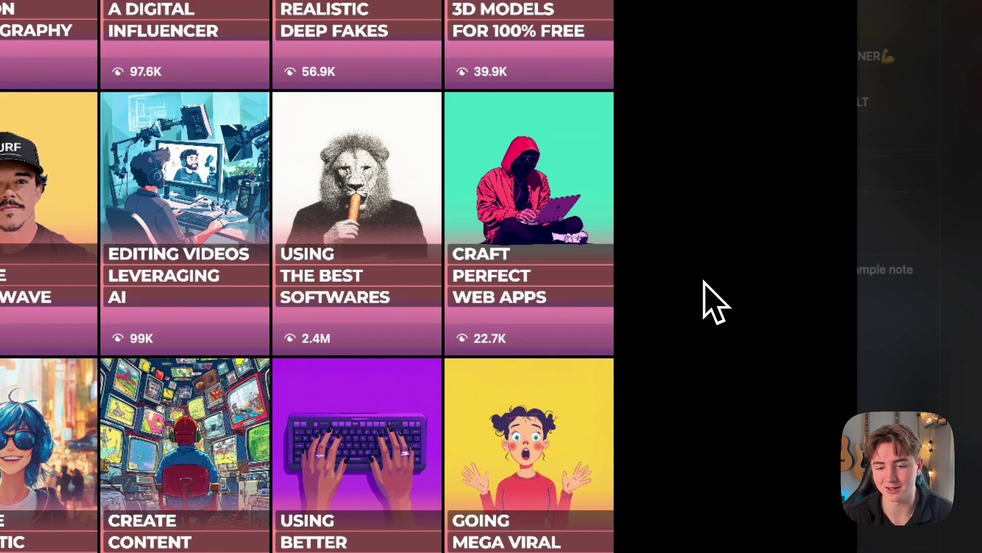
pyautogui.scroll(-7, 344, 295)
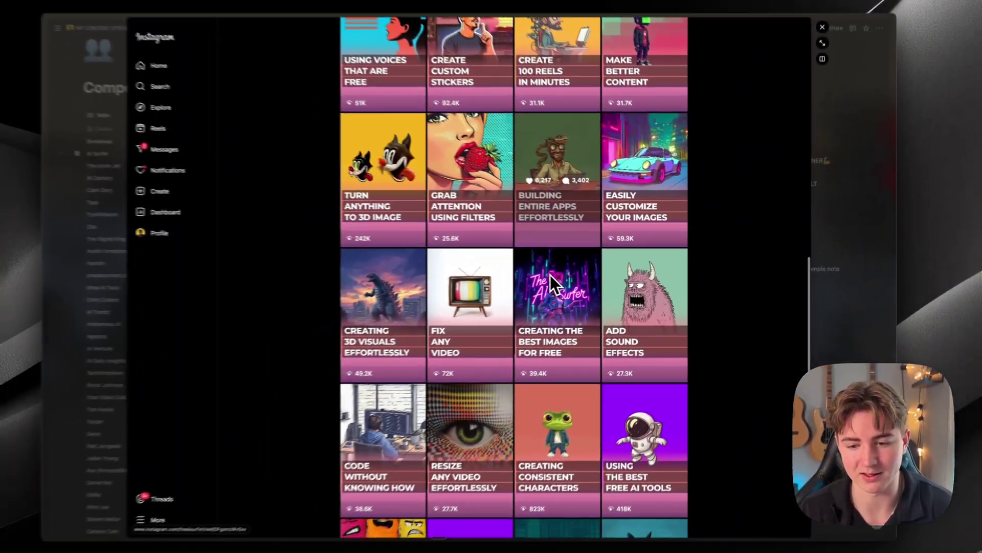
pyautogui.scroll(-3, 564, 273)
pyautogui.scroll(3, 566, 273)
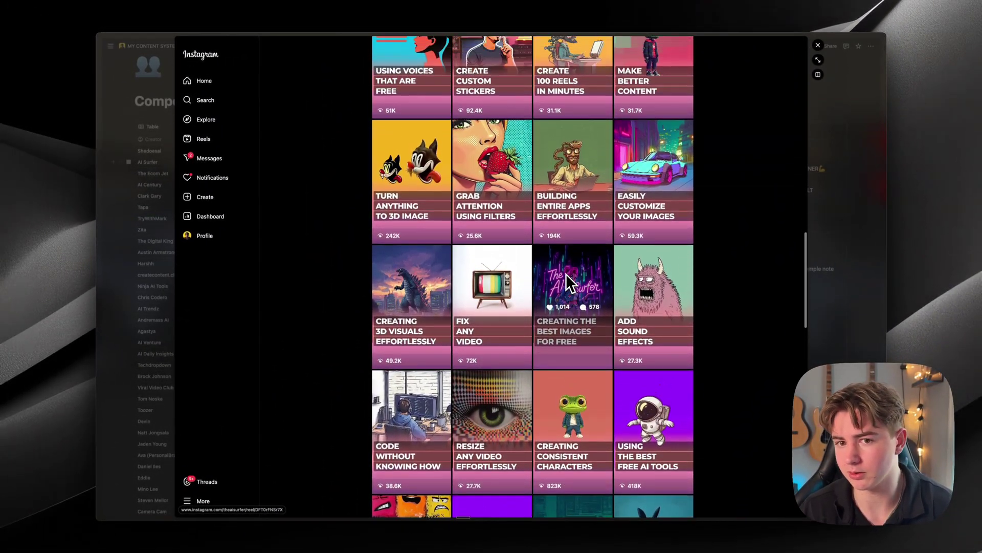
pyautogui.scroll(3, 566, 273)
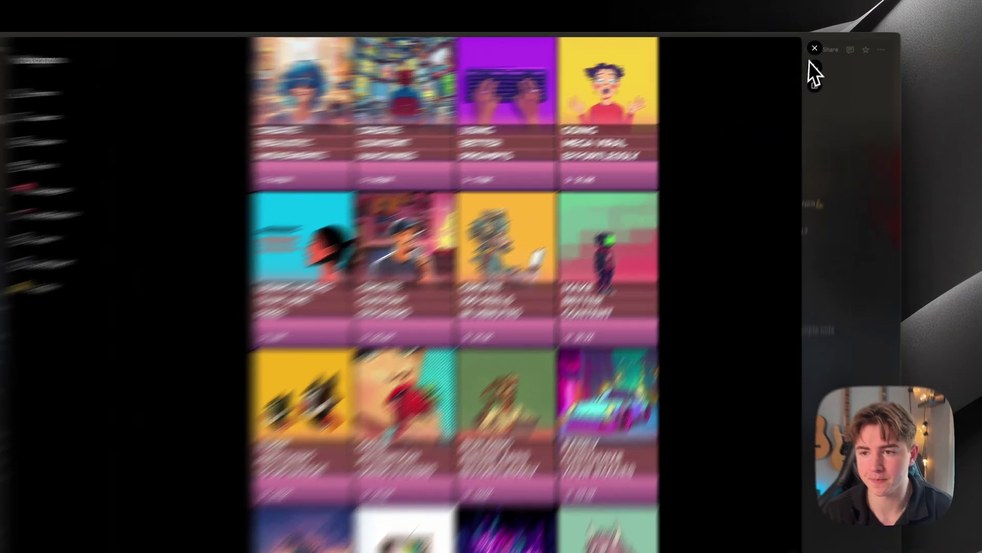
pyautogui.click(817, 45)
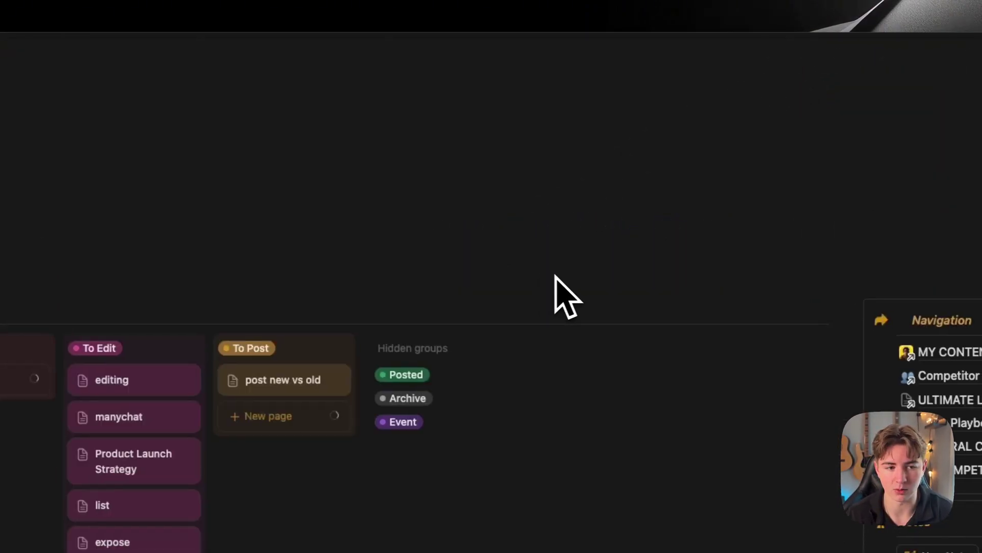
# - Open the Example Idea card's Instagram source link from the content board, and switch to DupDub's transcription page for Instagram links
pyautogui.click(175, 231)
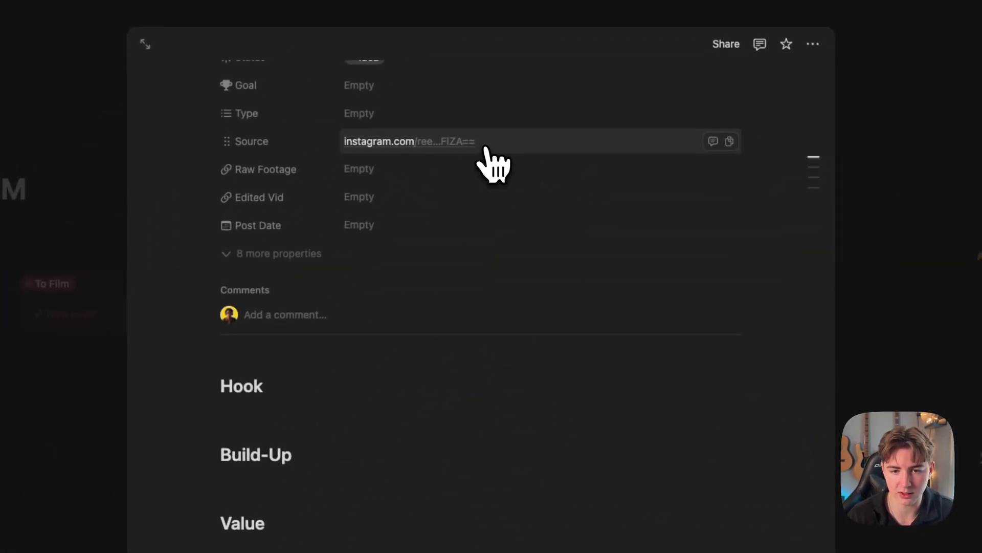
pyautogui.click(486, 150)
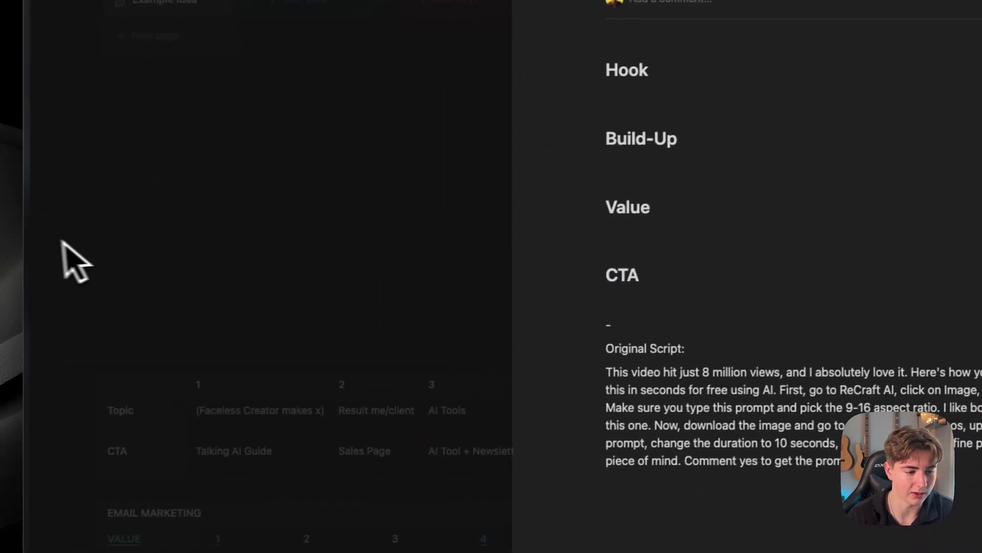
pyautogui.moveTo(33, 230)
pyautogui.click(112, 335)
pyautogui.scroll(8, 505, 219)
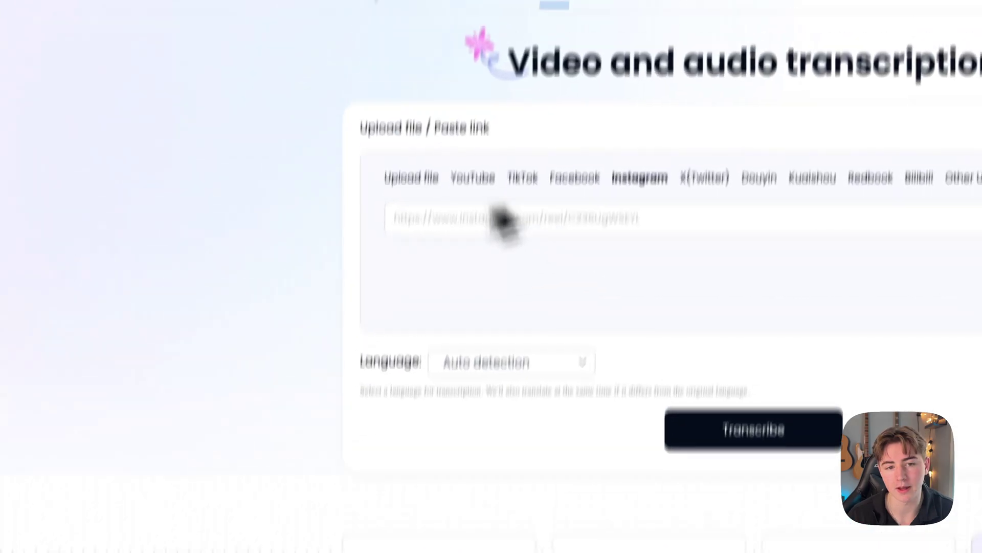
pyautogui.moveTo(575, 131)
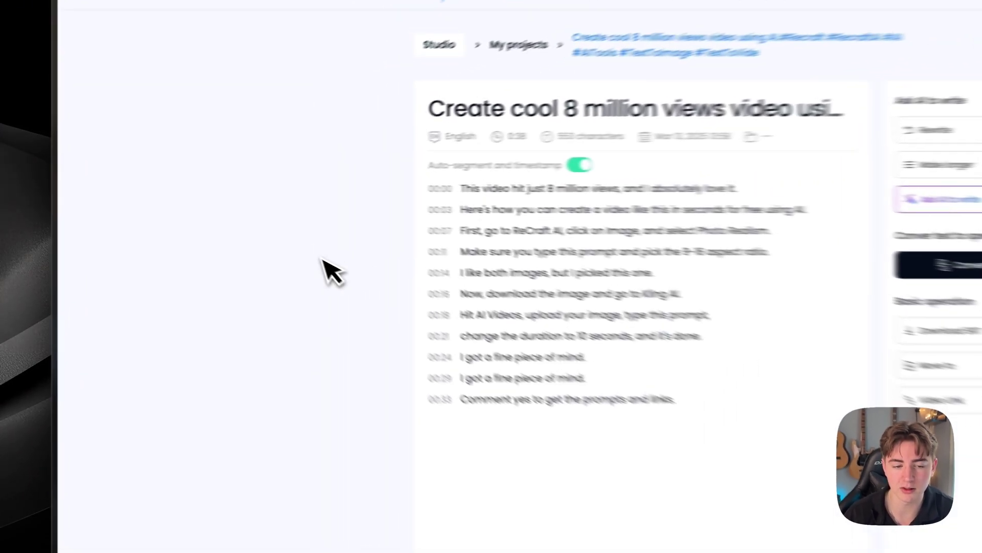
# - Return from the DupDub transcript to the Example Idea card in MY CONTENT SYSTEM and open its source reel on Instagram
pyautogui.moveTo(98, 199)
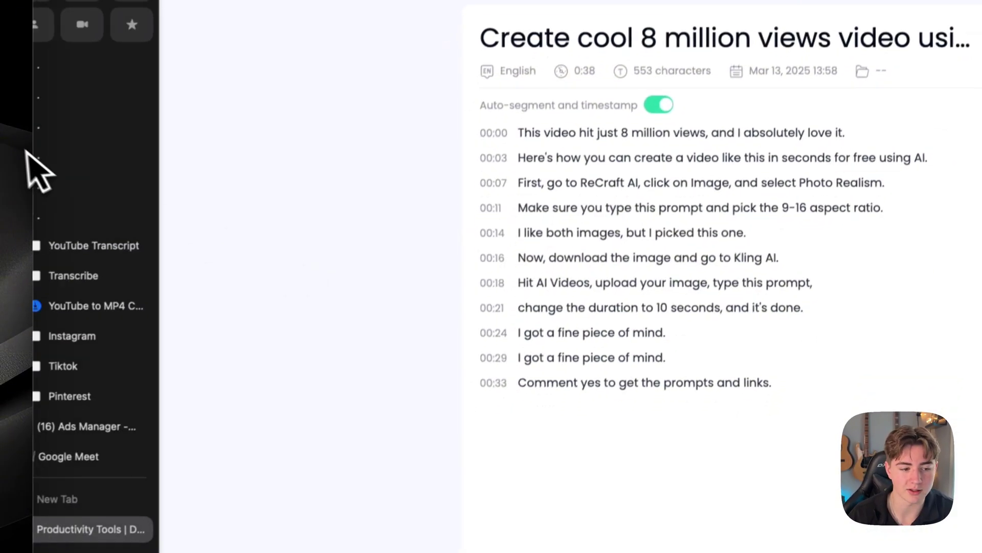
pyautogui.moveTo(70, 159)
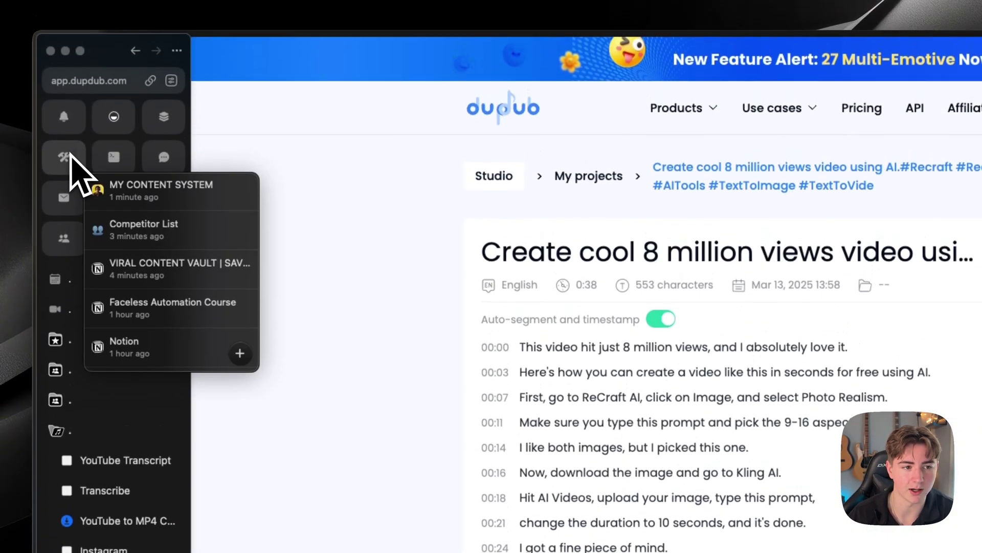
pyautogui.click(132, 199)
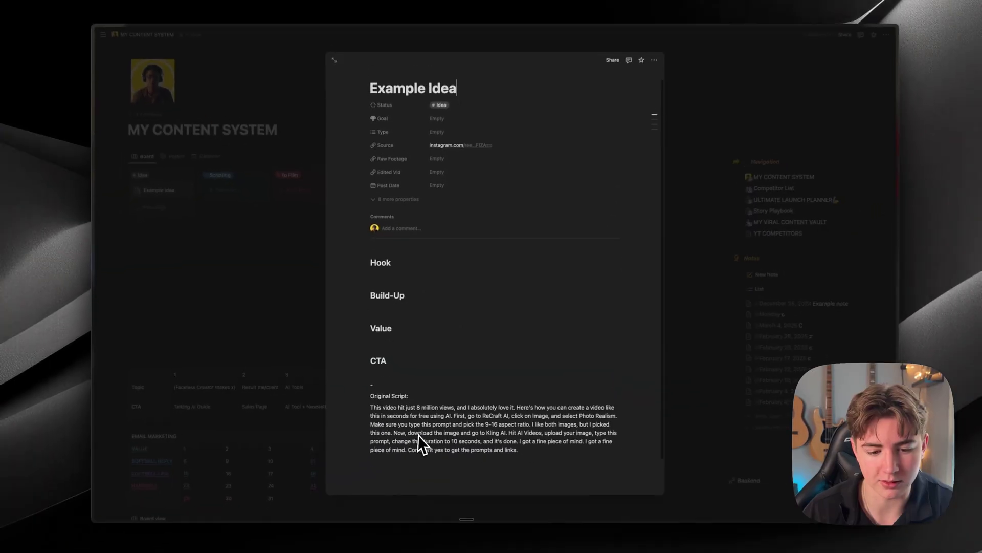
pyautogui.scroll(-1, 418, 436)
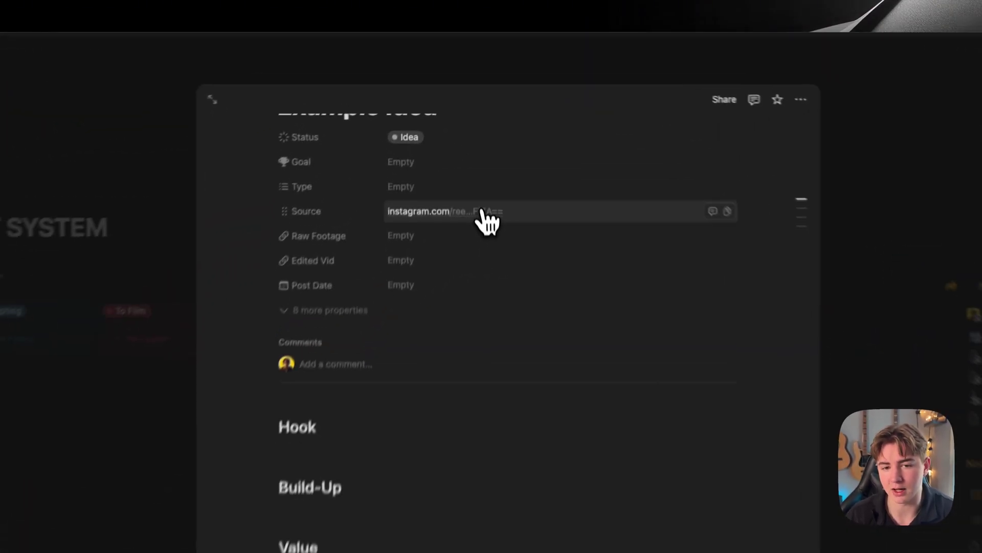
pyautogui.click(485, 220)
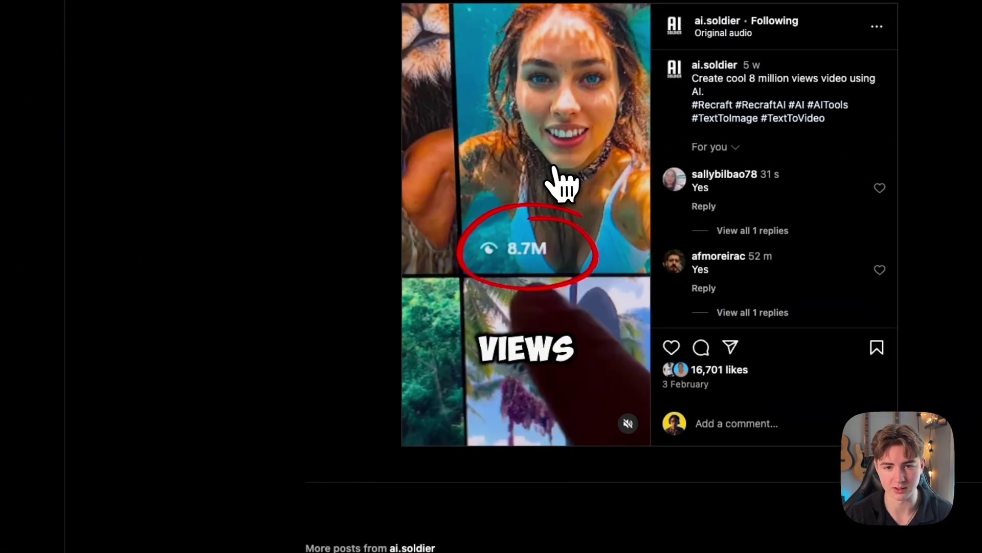
# - Close the reel and delete the Build-Up heading from the Example Idea card's script outline
pyautogui.press('super+w')
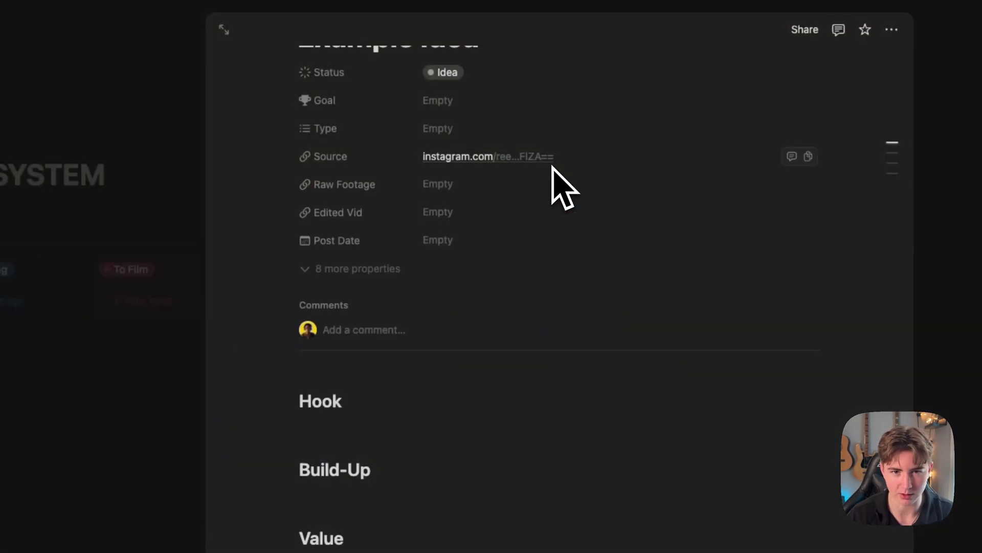
pyautogui.click(369, 421)
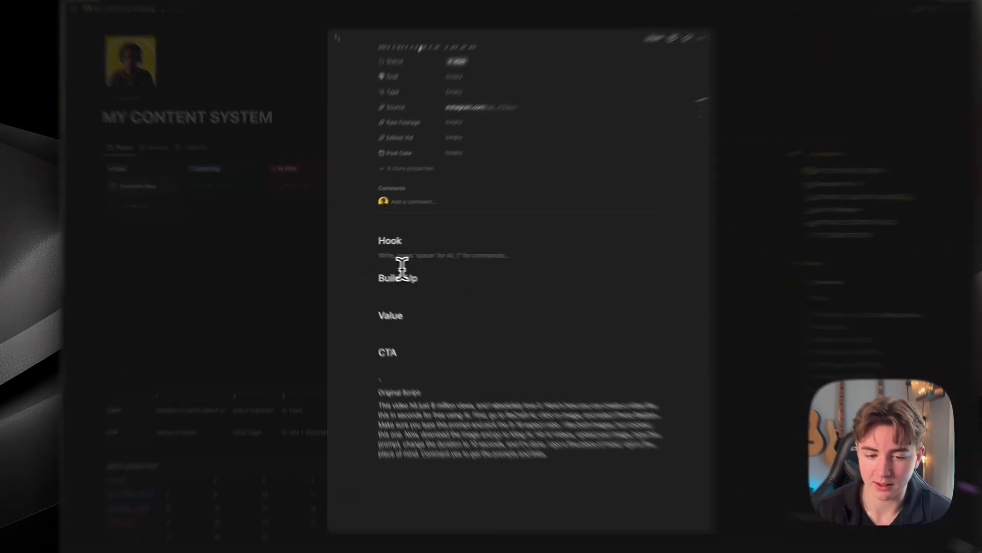
pyautogui.moveTo(417, 277); pyautogui.dragTo(376, 278)
pyautogui.press('BackSpace')
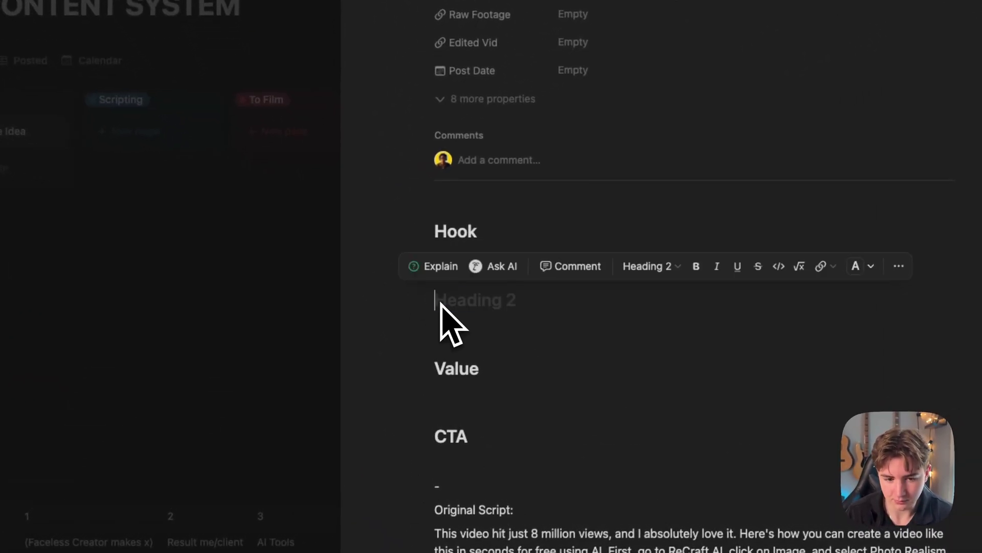
pyautogui.press('BackSpace')
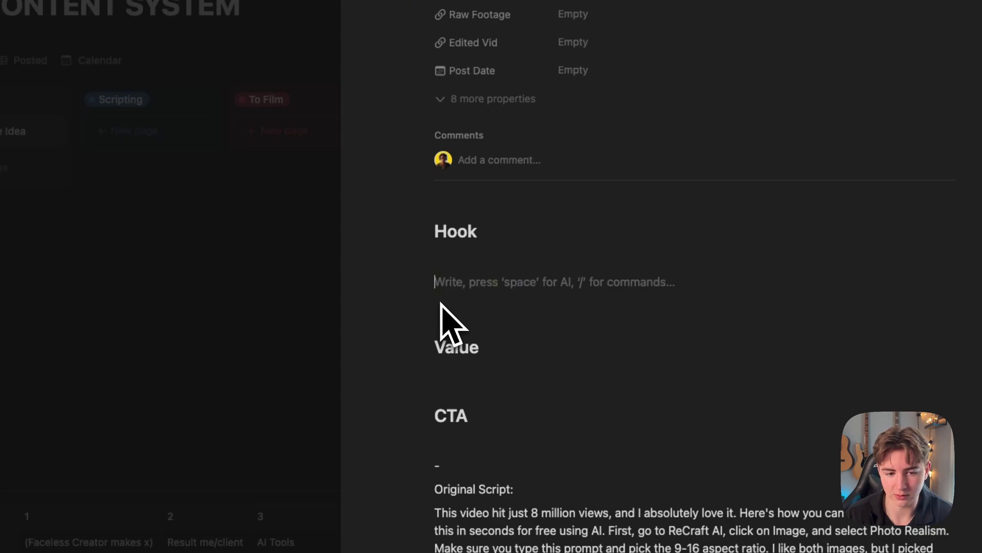
# - Write "(Viral video) This video got x million views" under the Hook heading
pyautogui.click(465, 258)
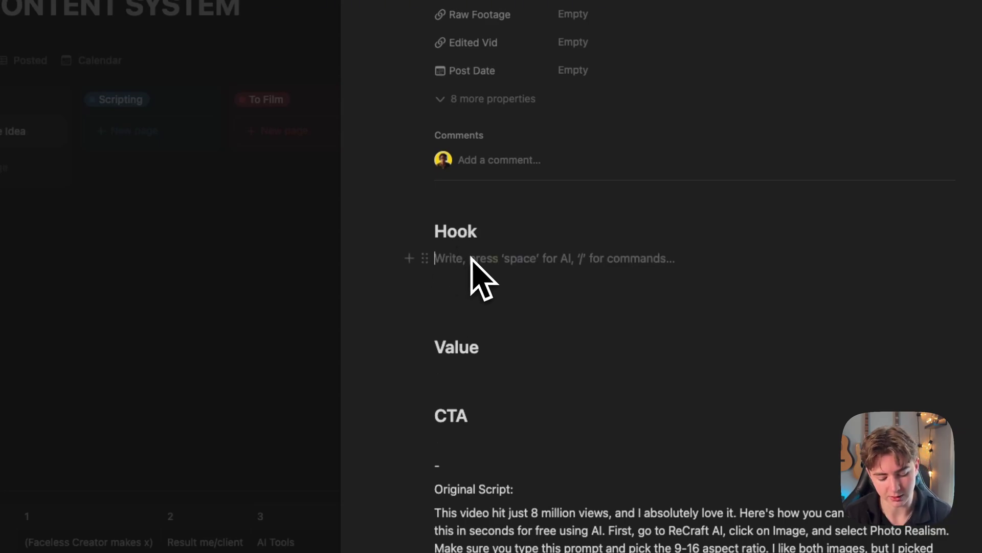
pyautogui.write('0')
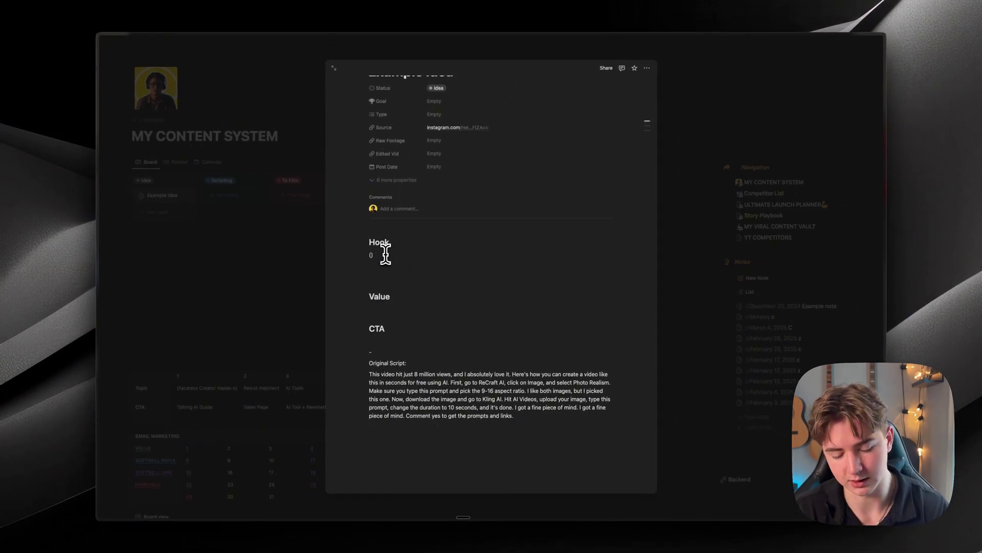
pyautogui.write('VIral')
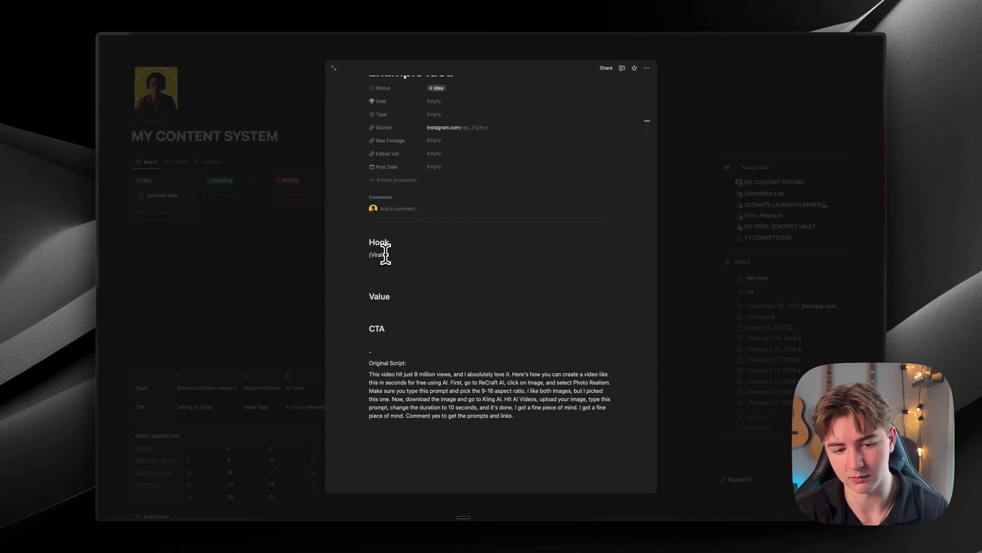
pyautogui.write(' Video')
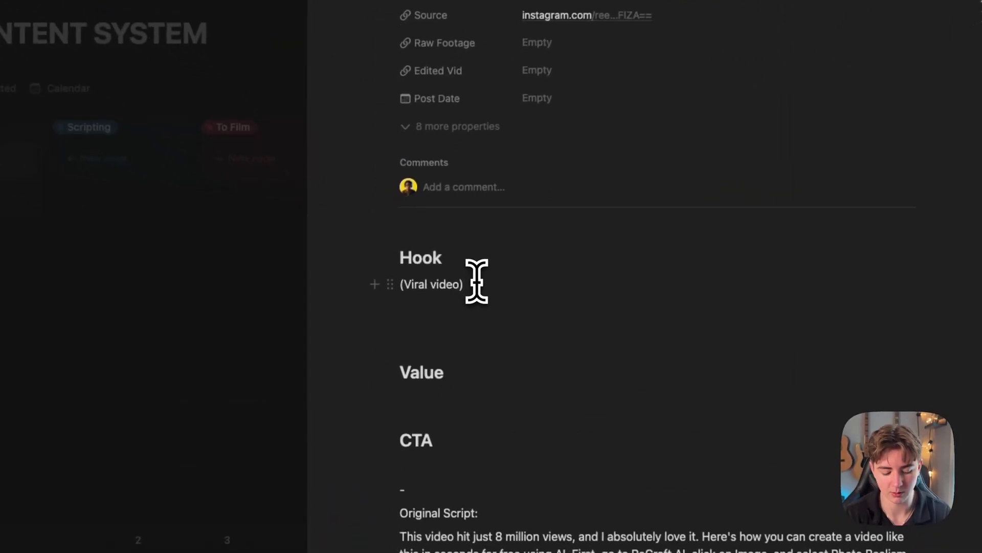
pyautogui.click(405, 254)
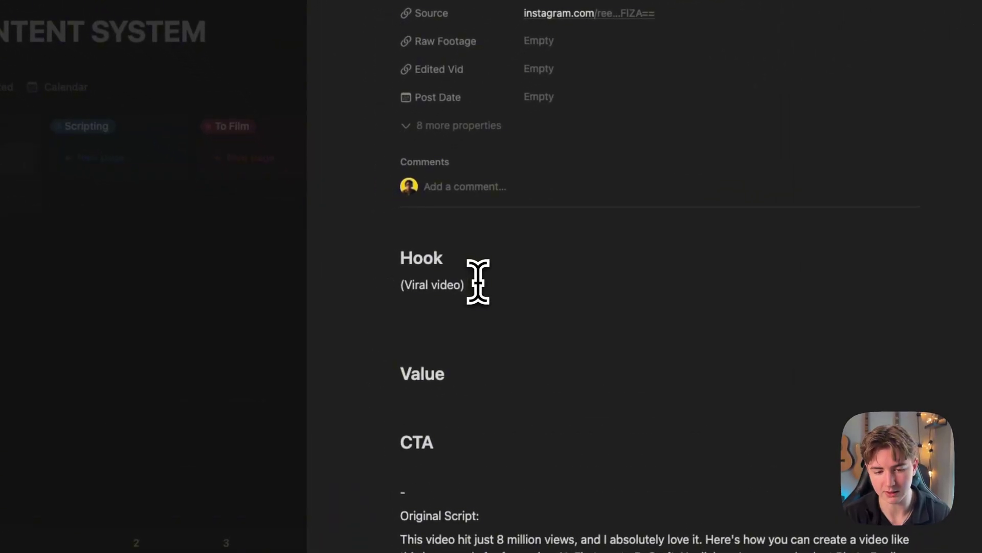
pyautogui.write('This vi')
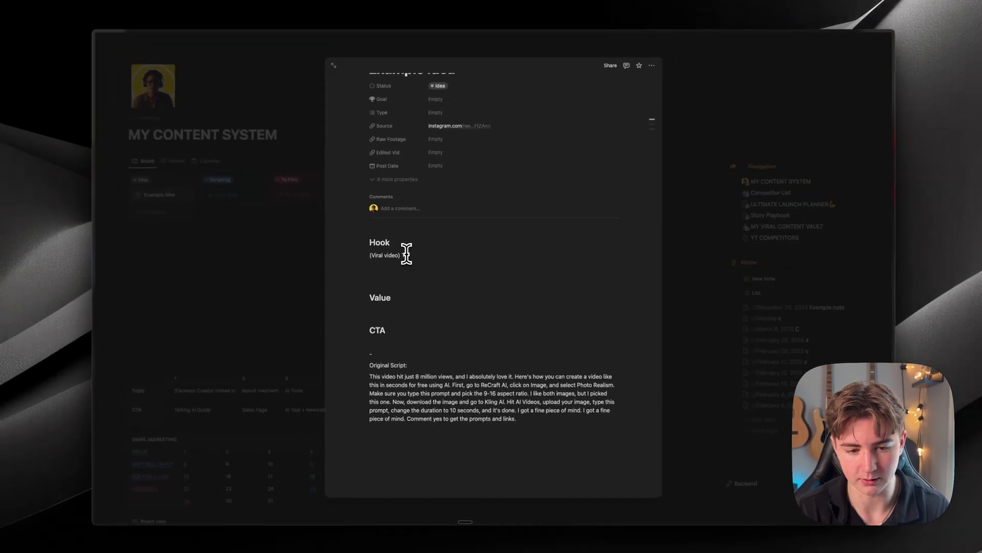
pyautogui.write('deo got')
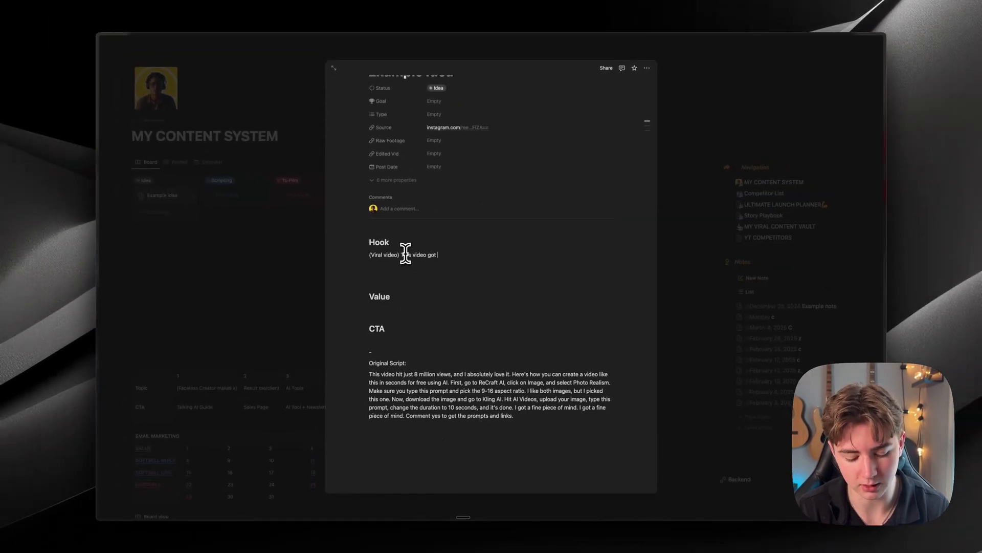
pyautogui.write(' x m')
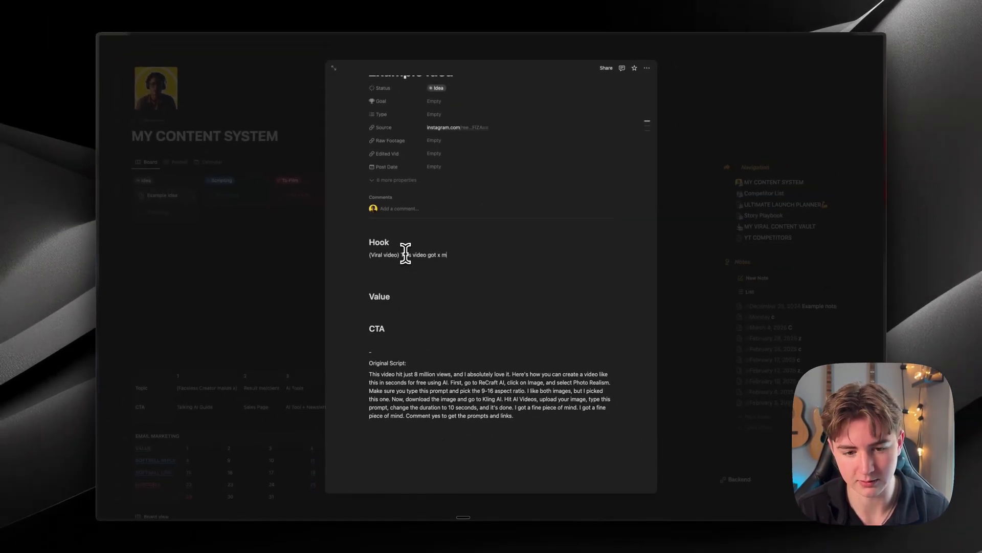
pyautogui.write('illion views')
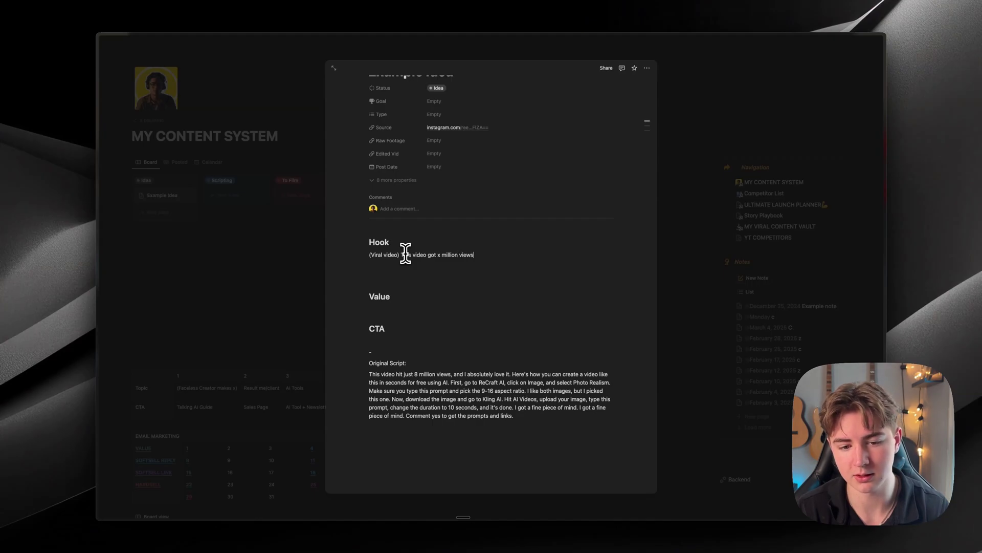
# - Reopen the card's source reel on Instagram to review how its hook is presented, and close the preview
pyautogui.scroll(2, 442, 212)
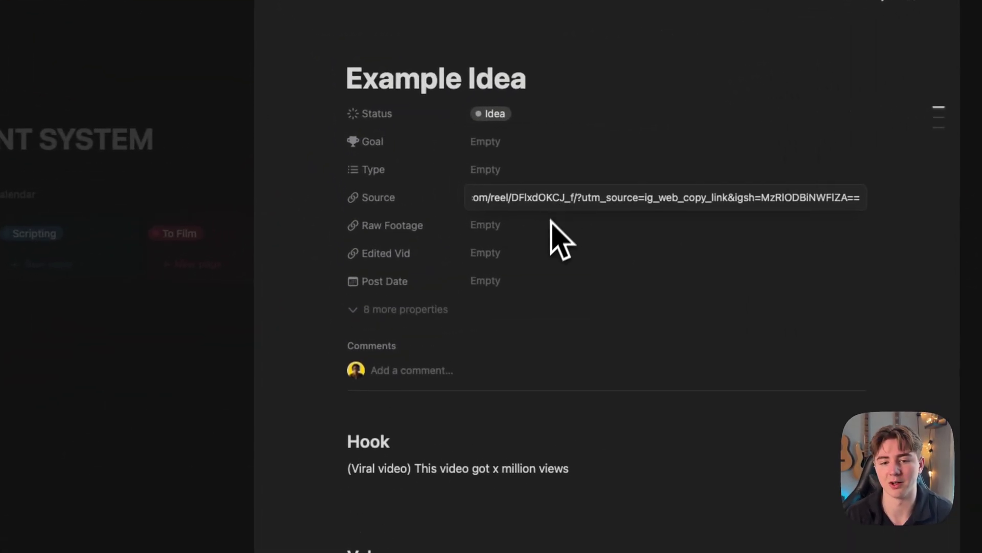
pyautogui.click(561, 199)
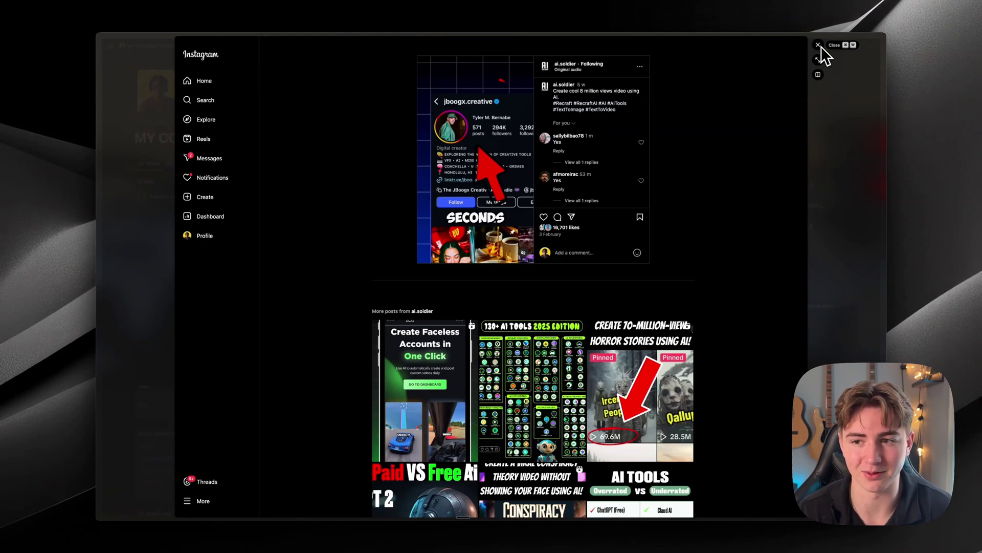
pyautogui.click(819, 45)
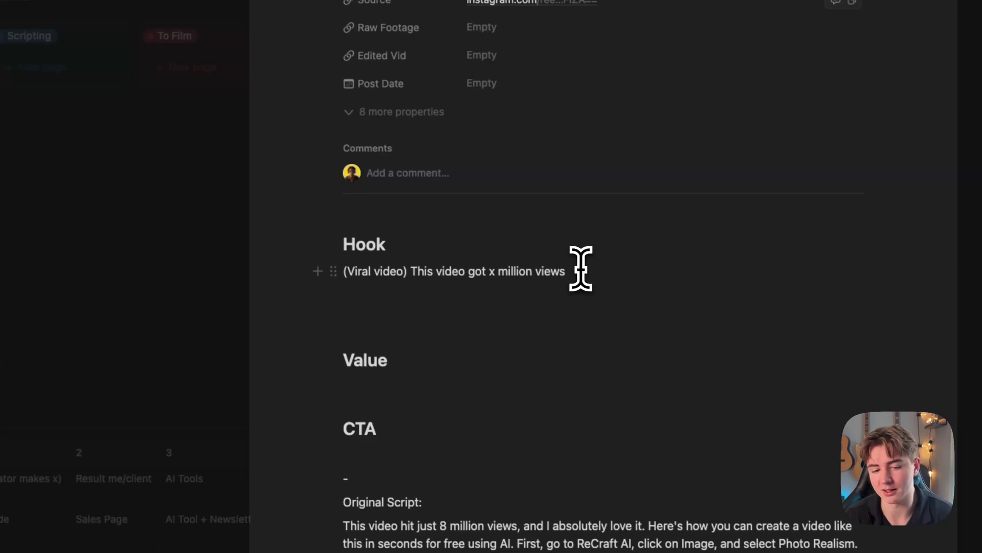
# - Extend the Hook line with "and here is how we can create the same videos in seconds using AI!"
pyautogui.click(371, 462)
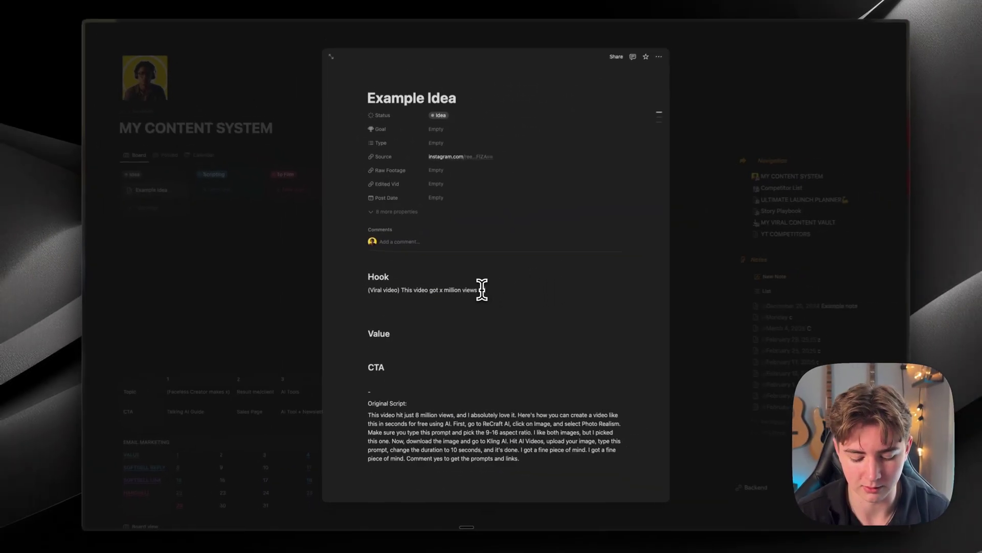
pyautogui.write('and here')
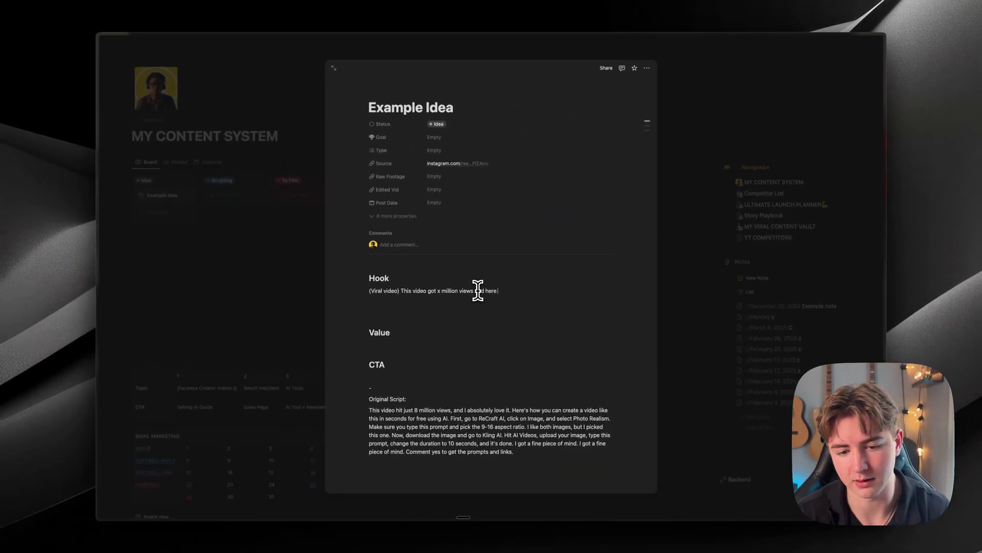
pyautogui.write(' is how we can ')
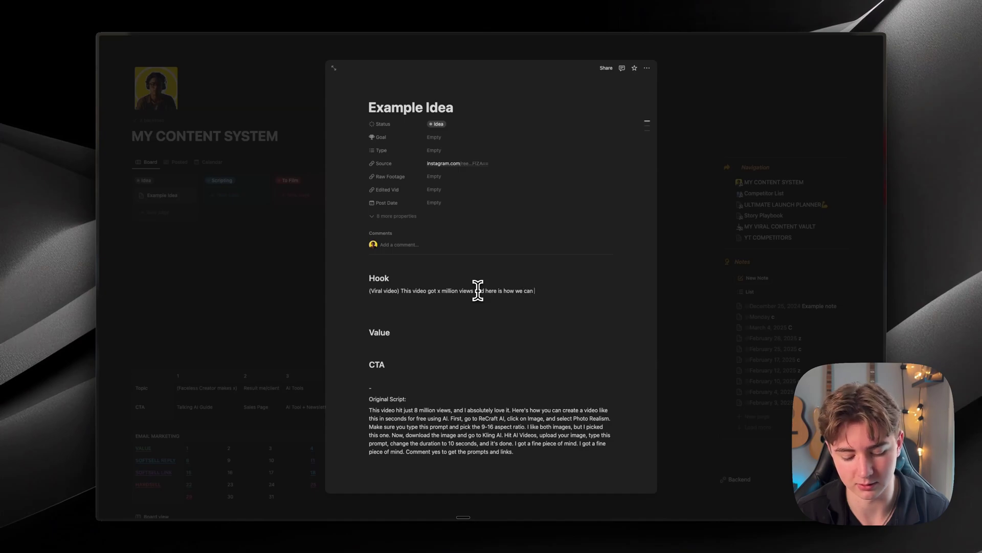
pyautogui.write('create the ')
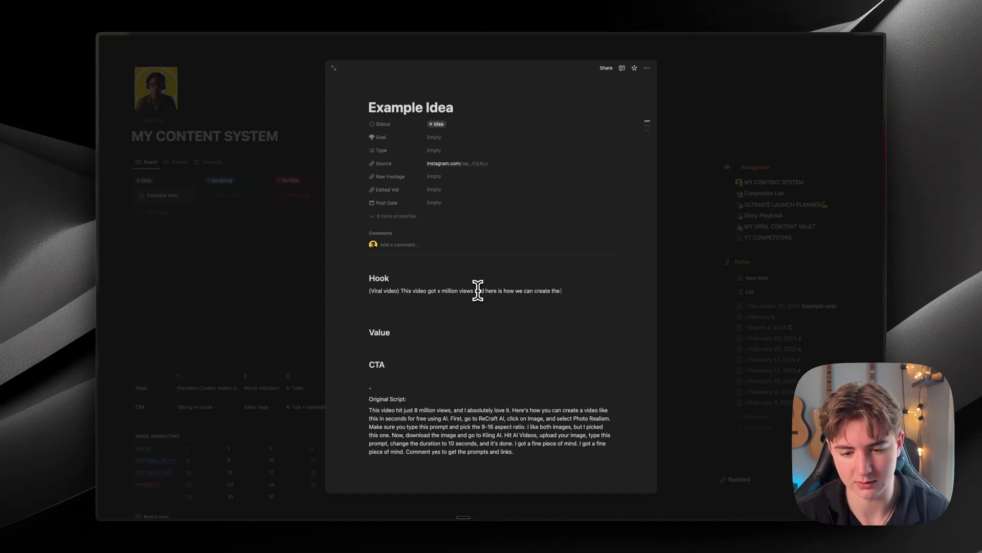
pyautogui.write('same videos in ')
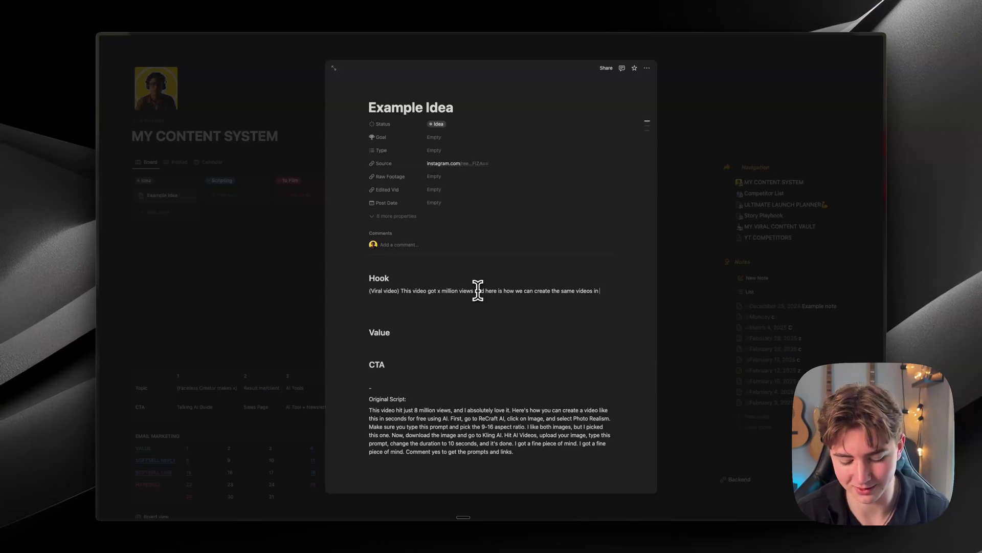
pyautogui.write('seconds using')
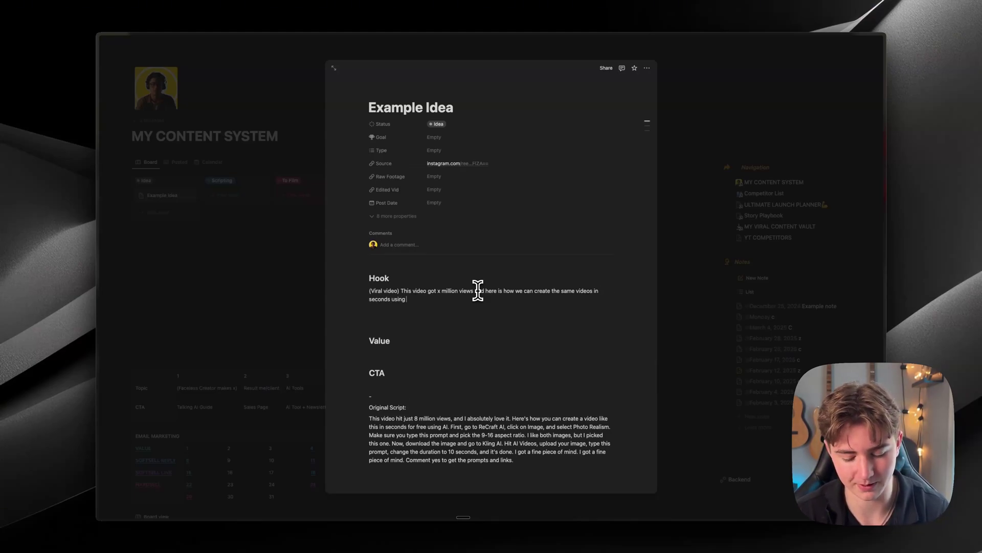
pyautogui.write(' AI')
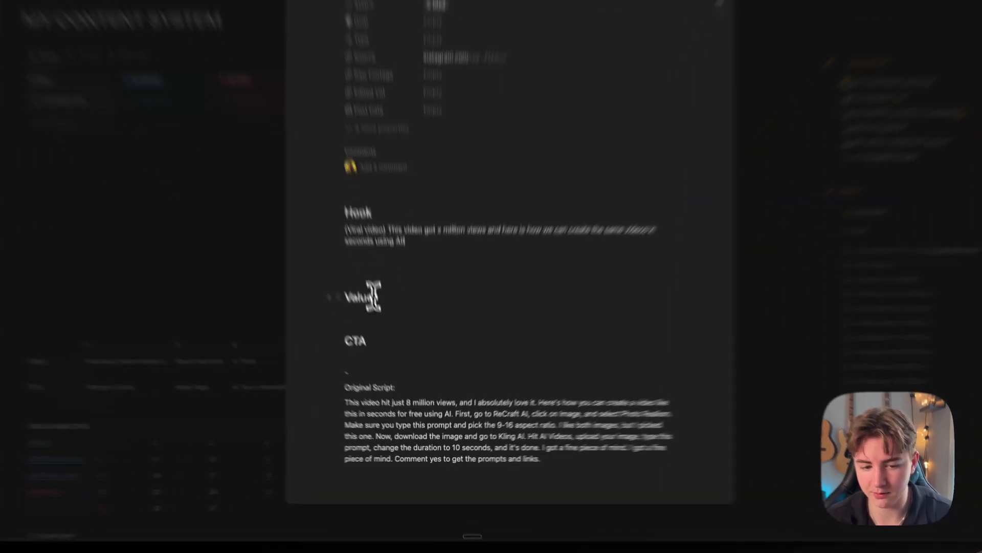
# - Remove the empty lines between the Hook text and the Value heading
pyautogui.click(384, 326)
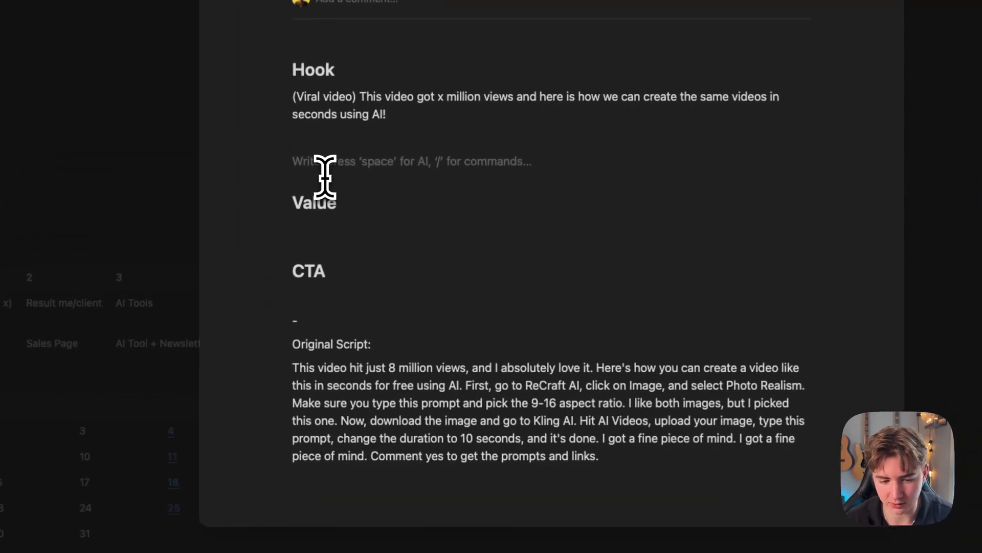
pyautogui.press('BackSpace')
pyautogui.press('BackSpace')
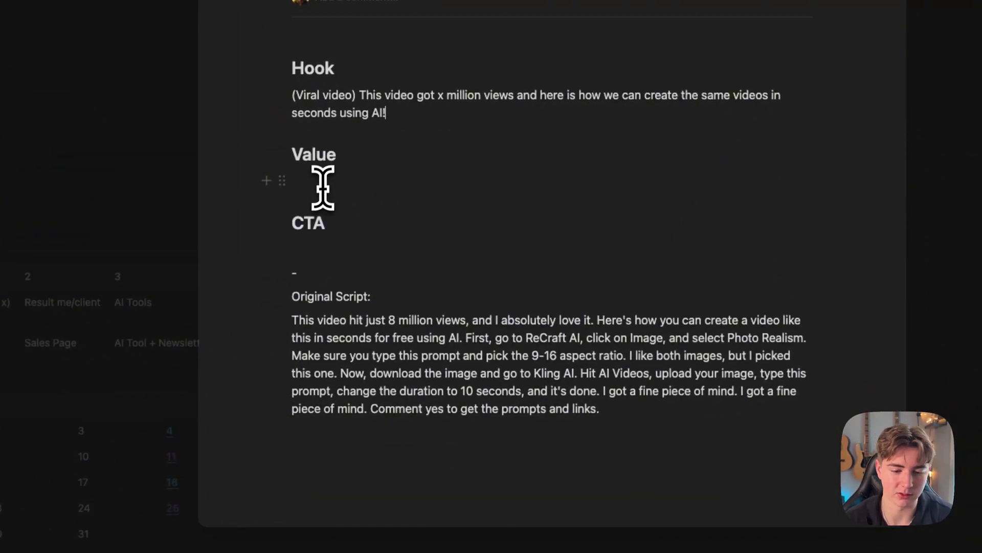
# - Write "Take a screenshot of the viral video and ask chatgpt to describe it with a prompt." under the Value heading
pyautogui.click(327, 177)
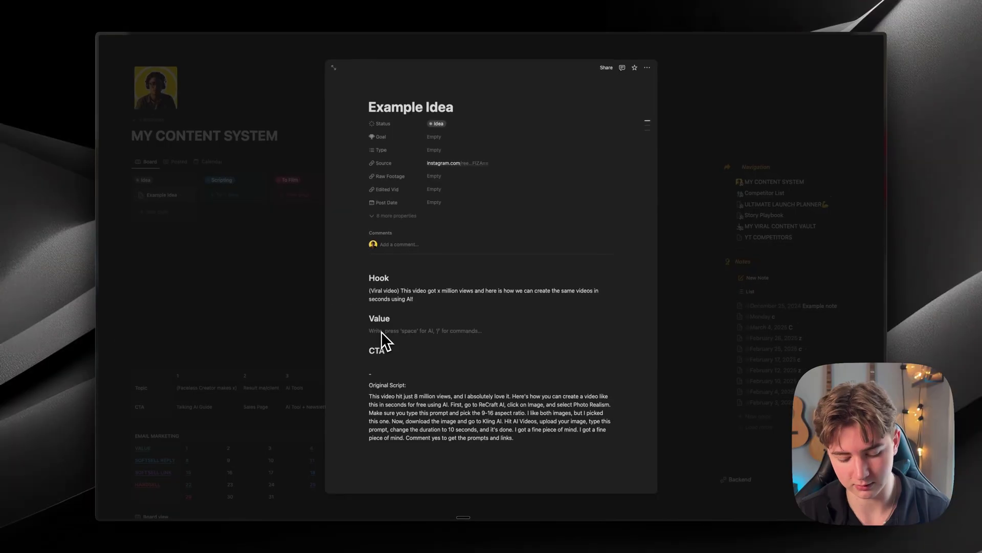
pyautogui.write('Take a screen')
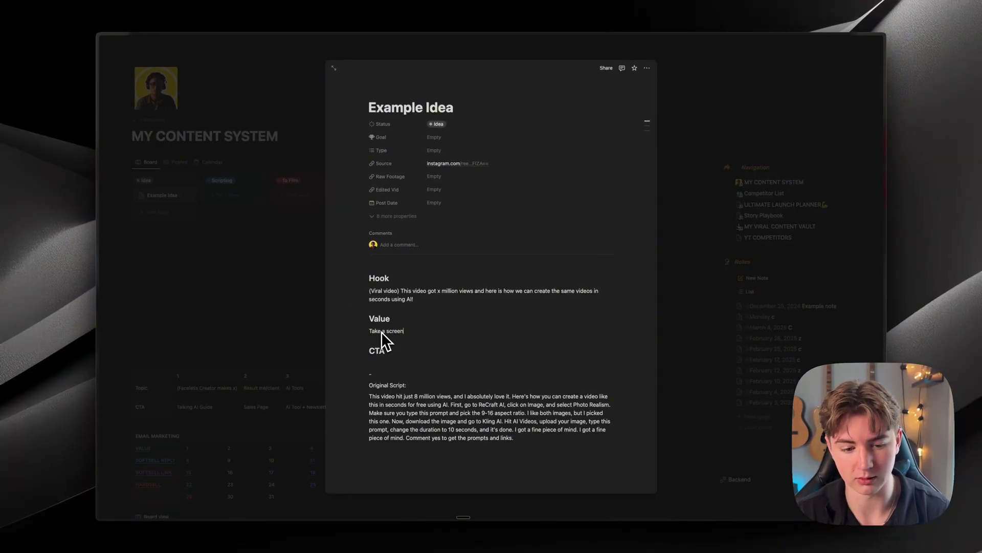
pyautogui.write('shot of')
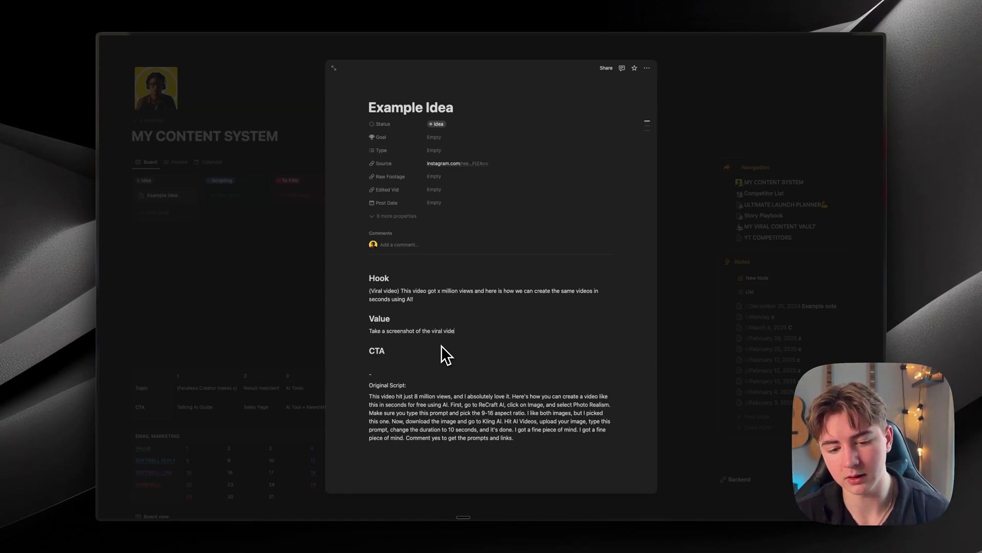
pyautogui.write('the viral video and ask ')
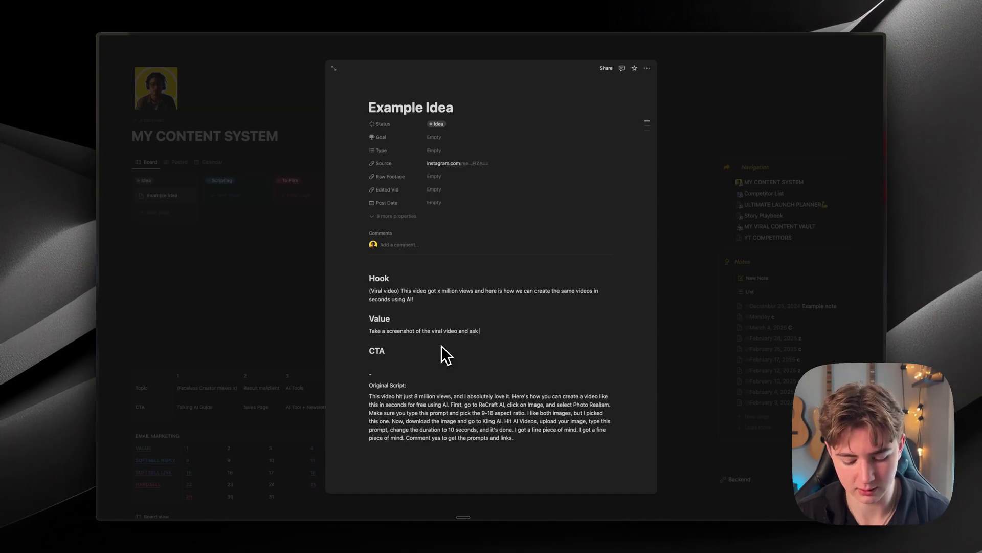
pyautogui.write('chatgpt ')
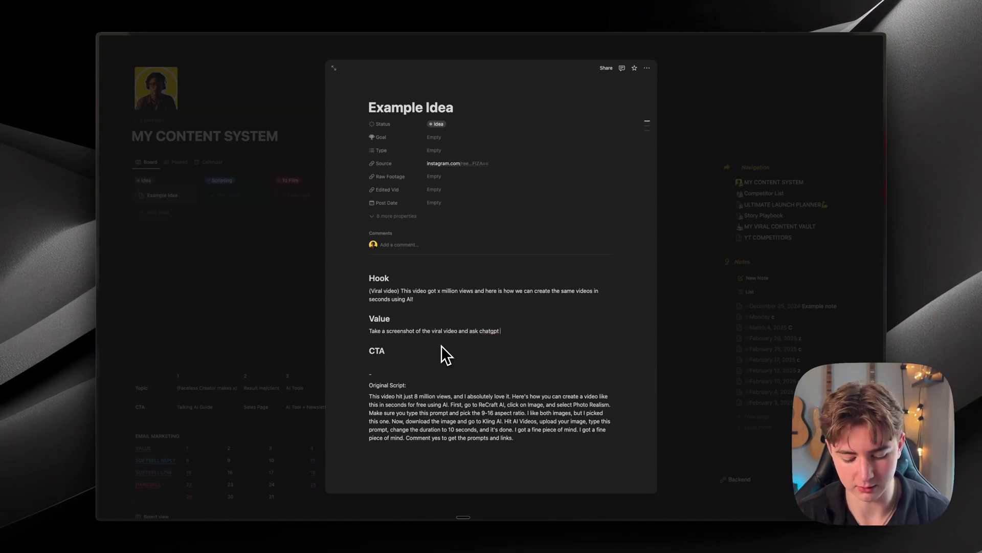
pyautogui.write('to des')
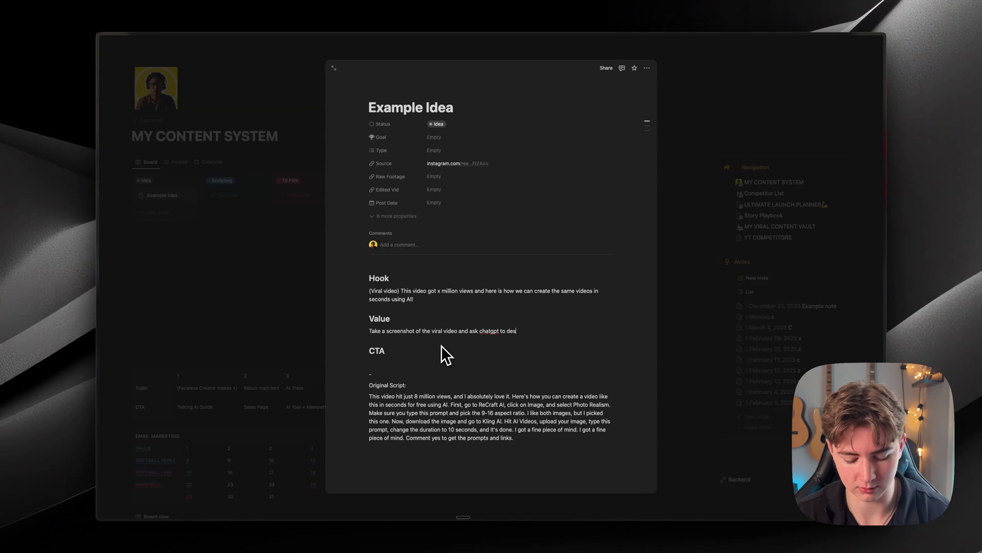
pyautogui.write('cribe it ')
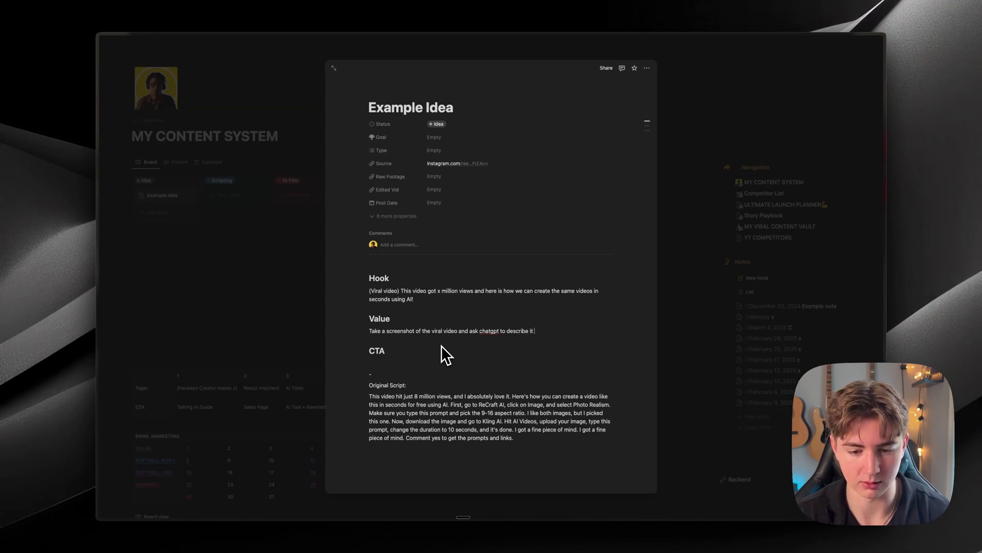
pyautogui.write('with a prompt.')
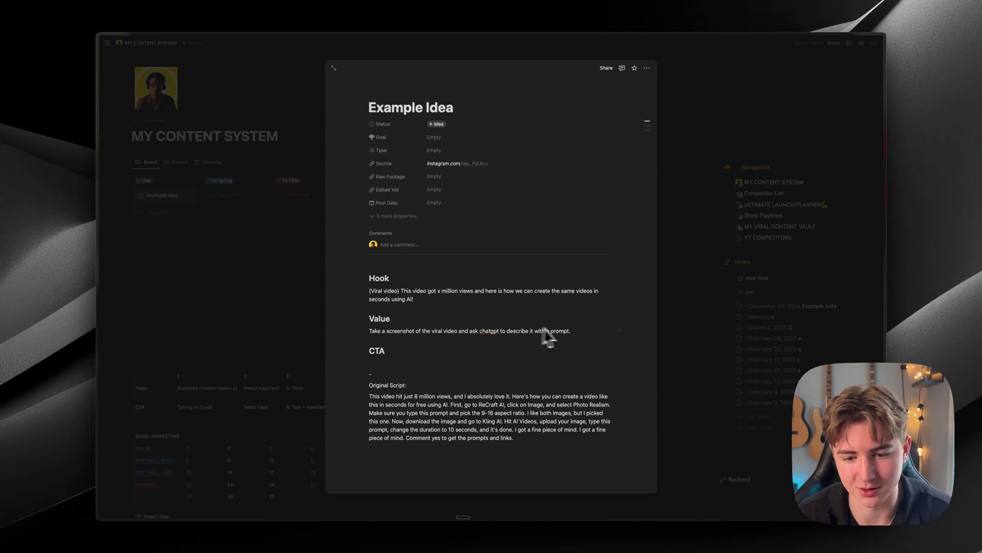
# - Add "Now take that image into kling ai and type this prompt on the screen and hit generate." to the Value text
pyautogui.click(576, 333)
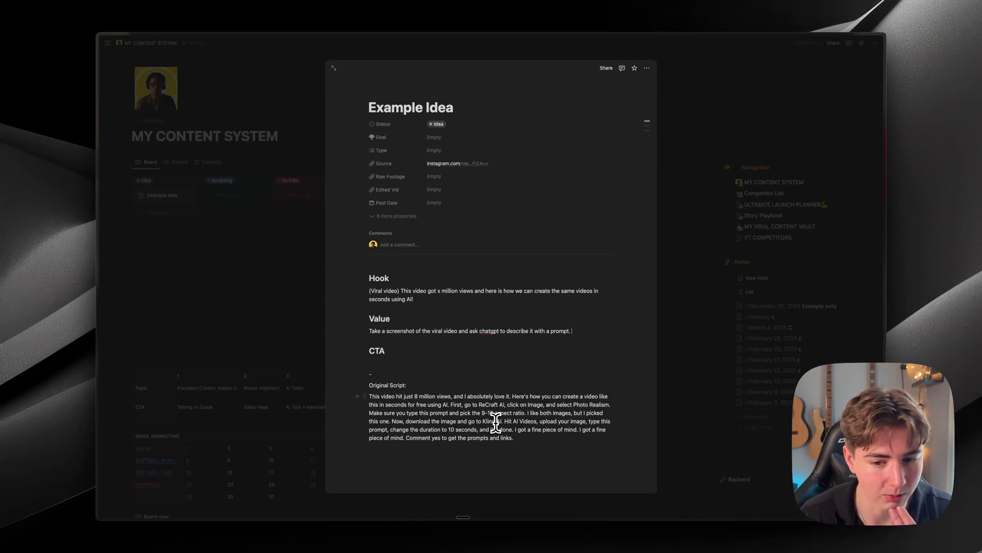
pyautogui.write('N')
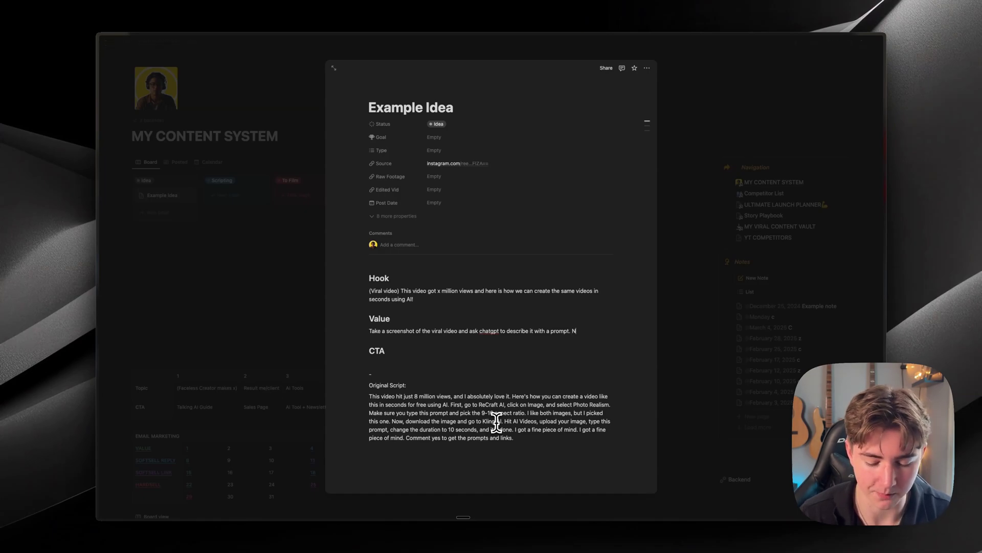
pyautogui.write('ow take')
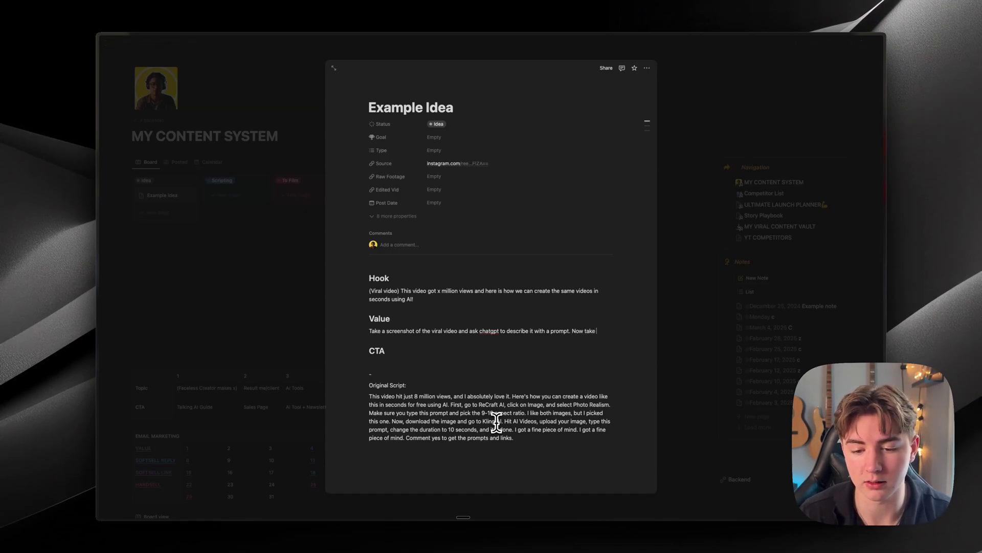
pyautogui.write(' that image')
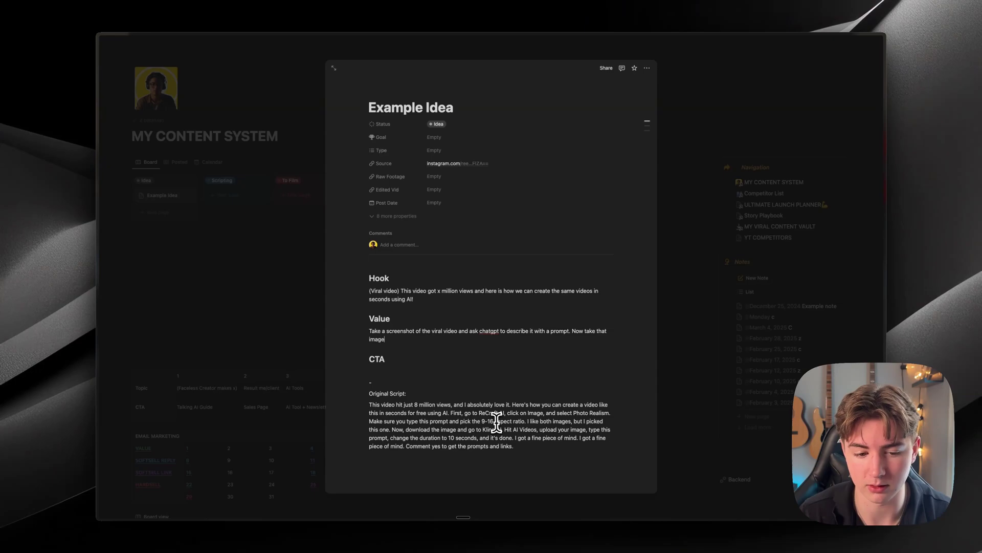
pyautogui.write(' into kl')
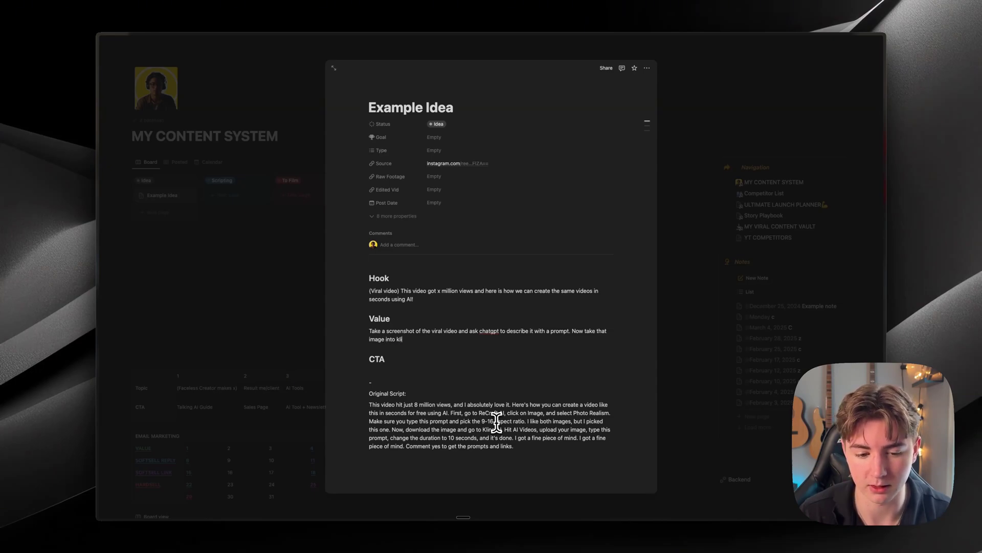
pyautogui.write('ing a')
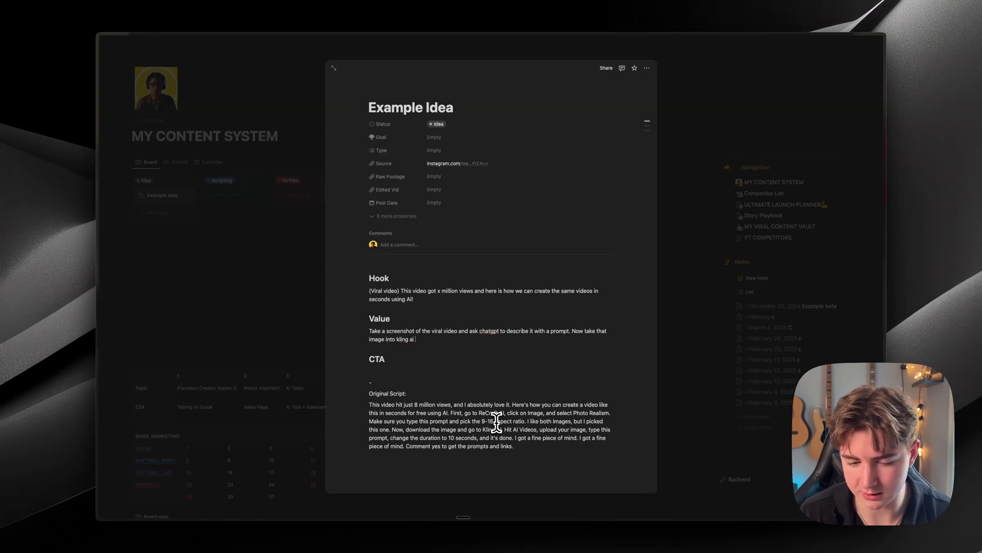
pyautogui.write('i')
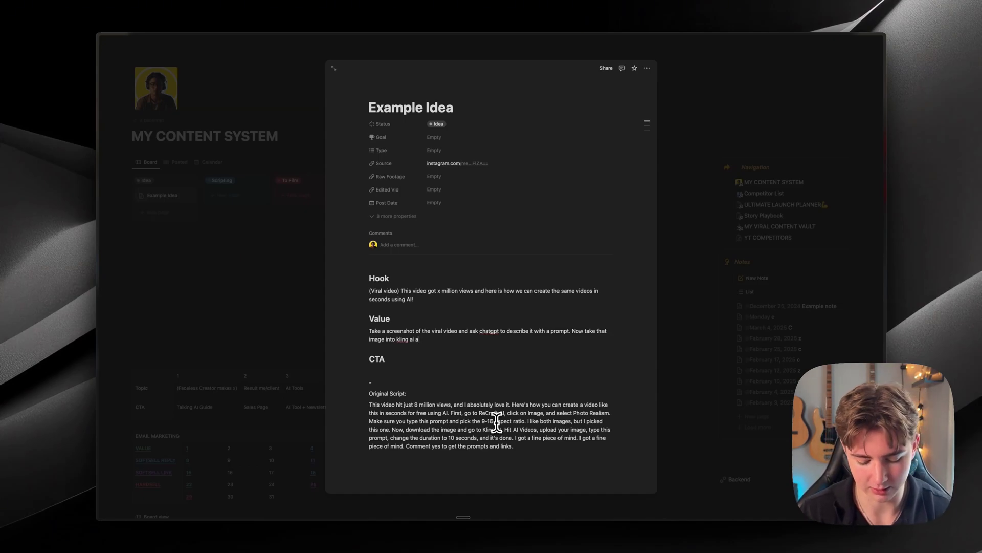
pyautogui.write('nd type this')
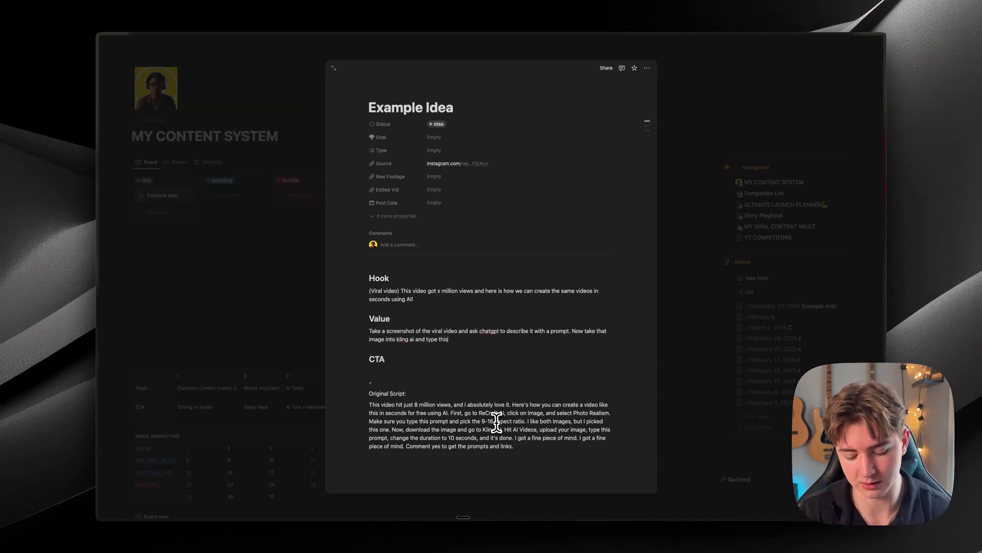
pyautogui.write(' prompt ')
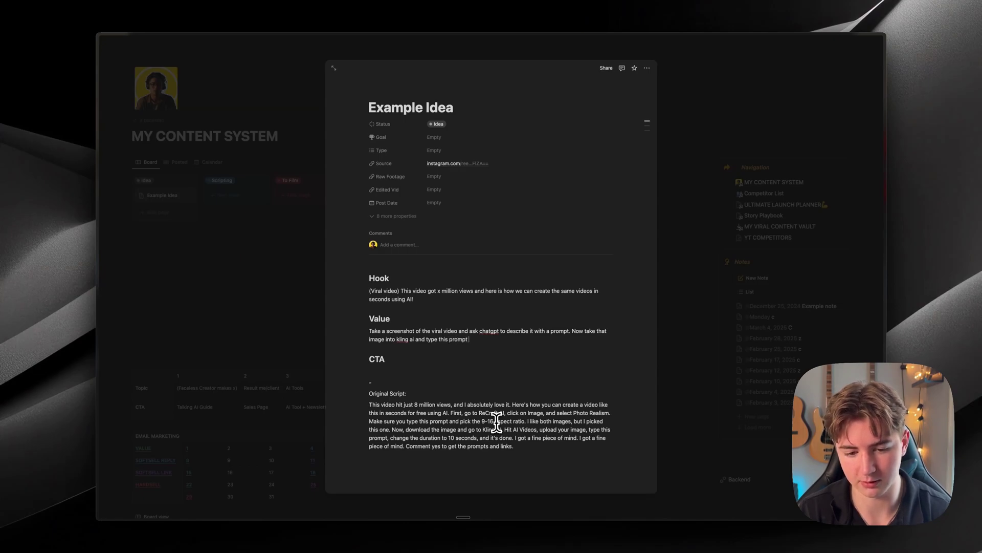
pyautogui.write('on the scr')
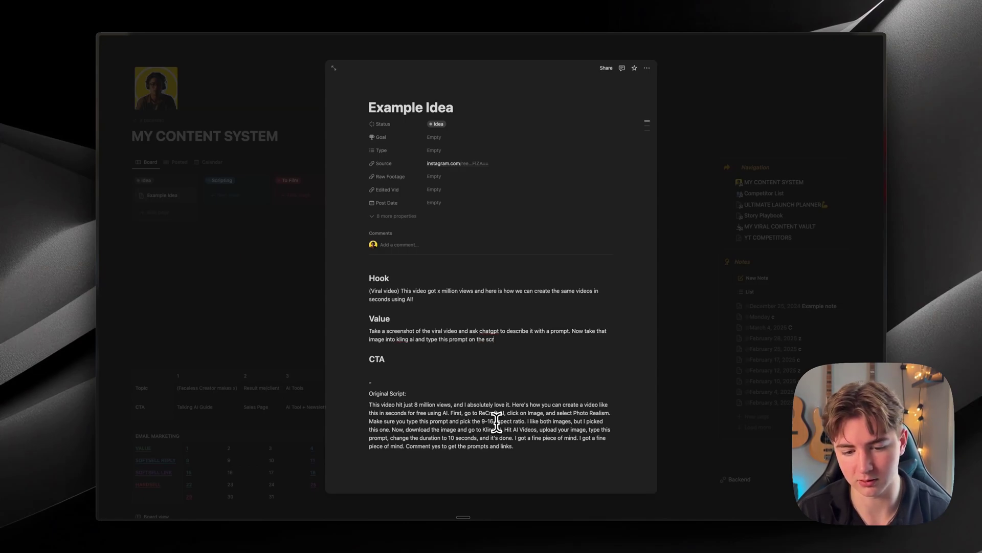
pyautogui.write('een.')
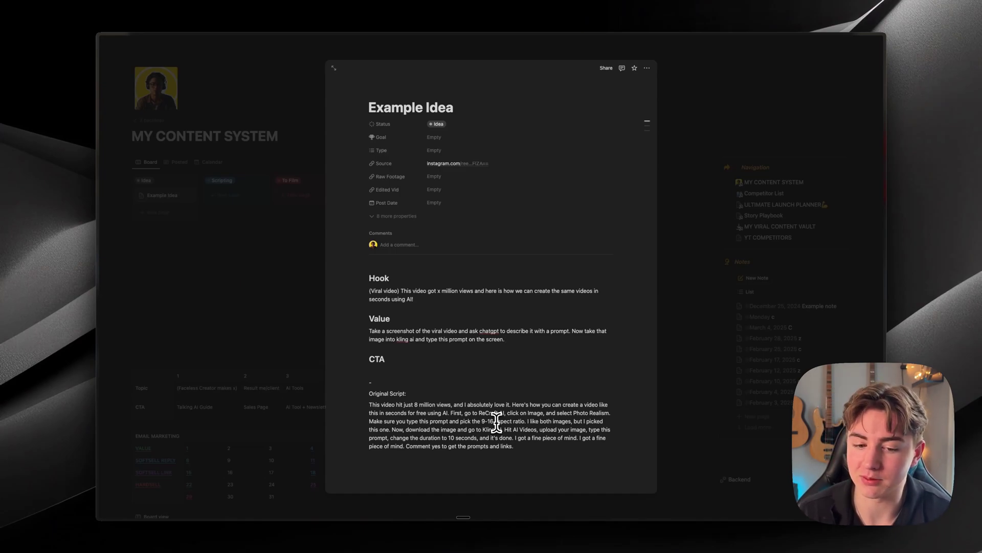
pyautogui.write('and hit ')
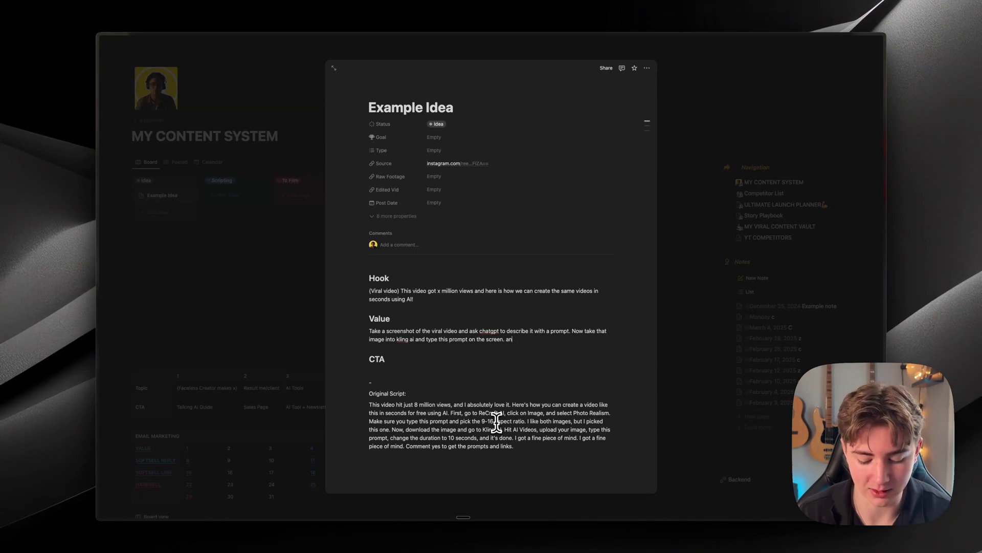
pyautogui.write('generate.')
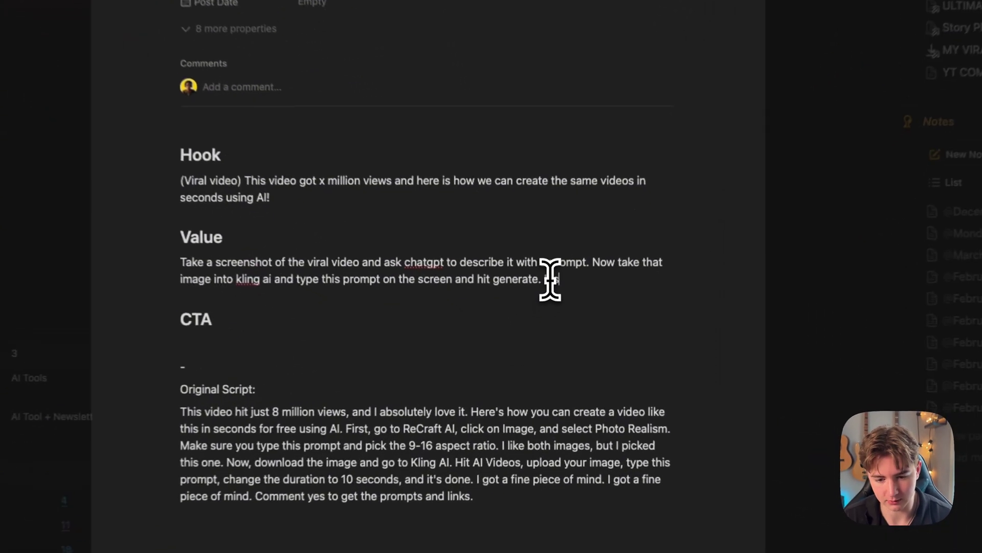
# - Continue the Value text with "In seconds you will have a complete viral video like this, so comment AI and I'll send you the link."
pyautogui.write('1 seconds you will hav')
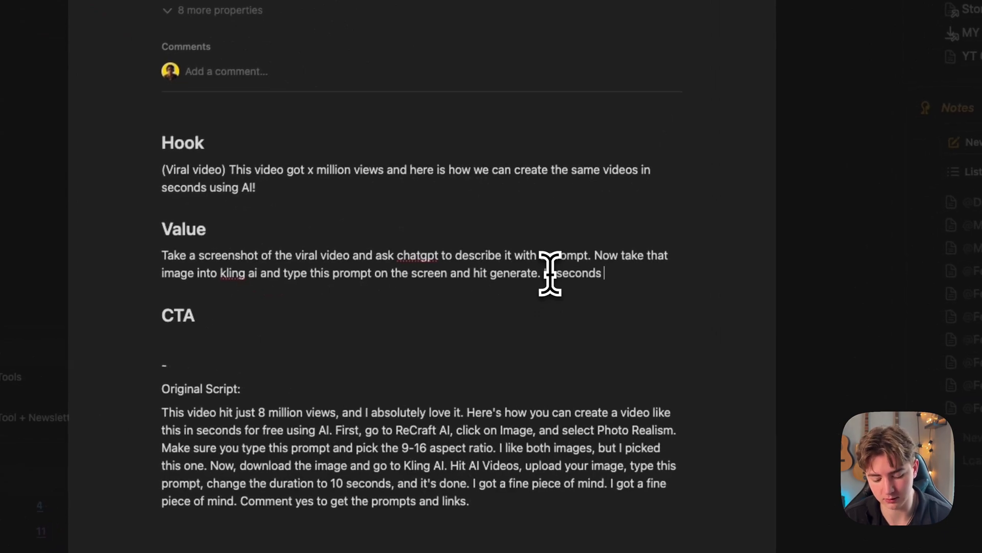
pyautogui.write('e a complete')
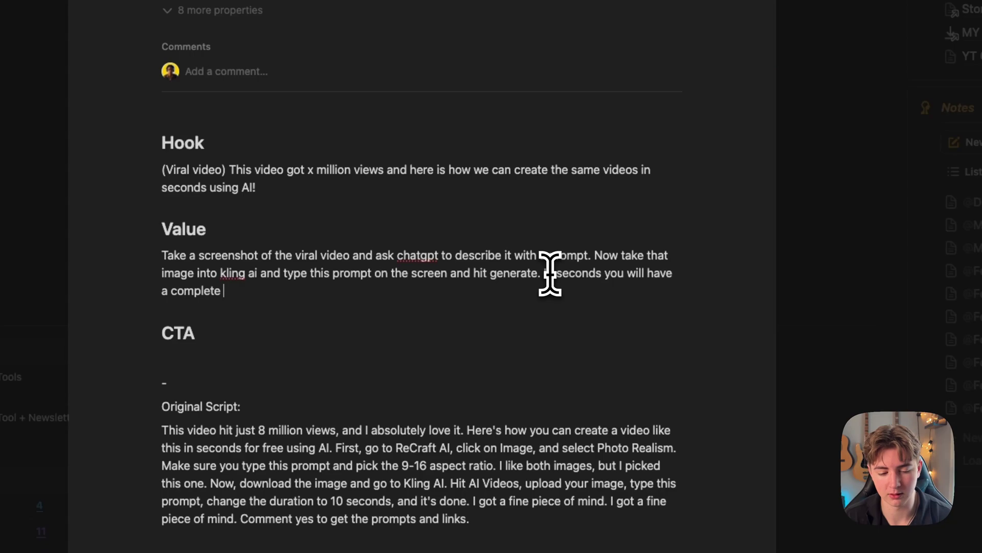
pyautogui.write(' viral video lik')
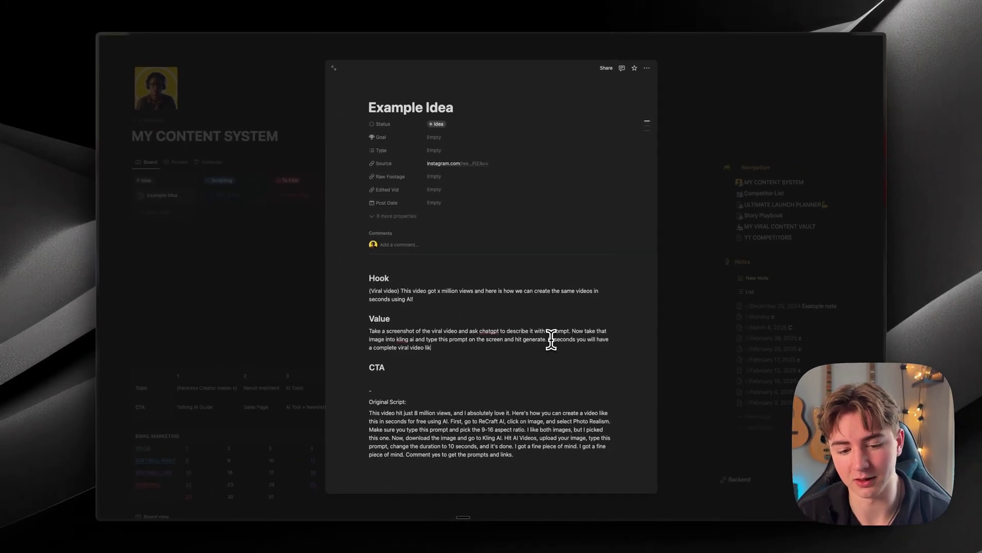
pyautogui.write('e this, so comm')
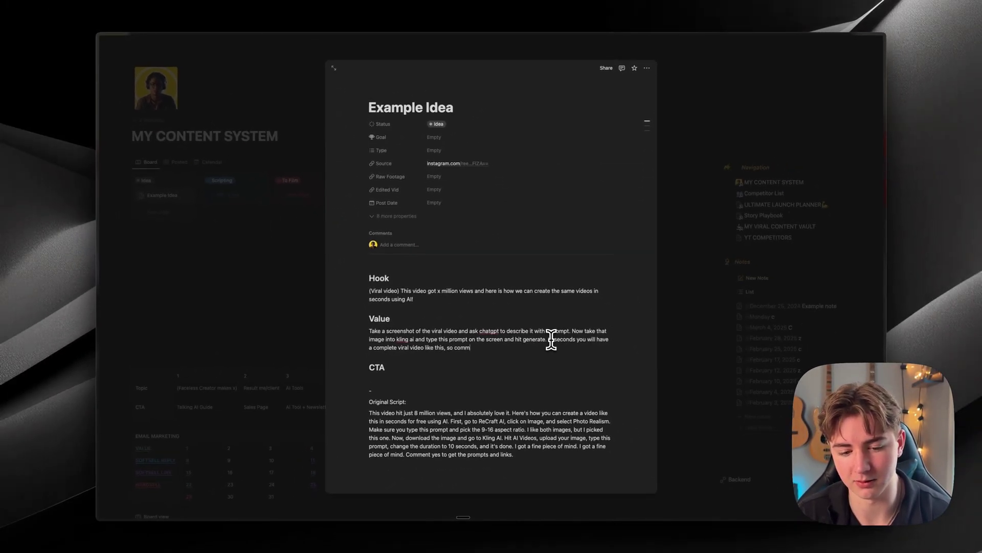
pyautogui.write('ent AI a')
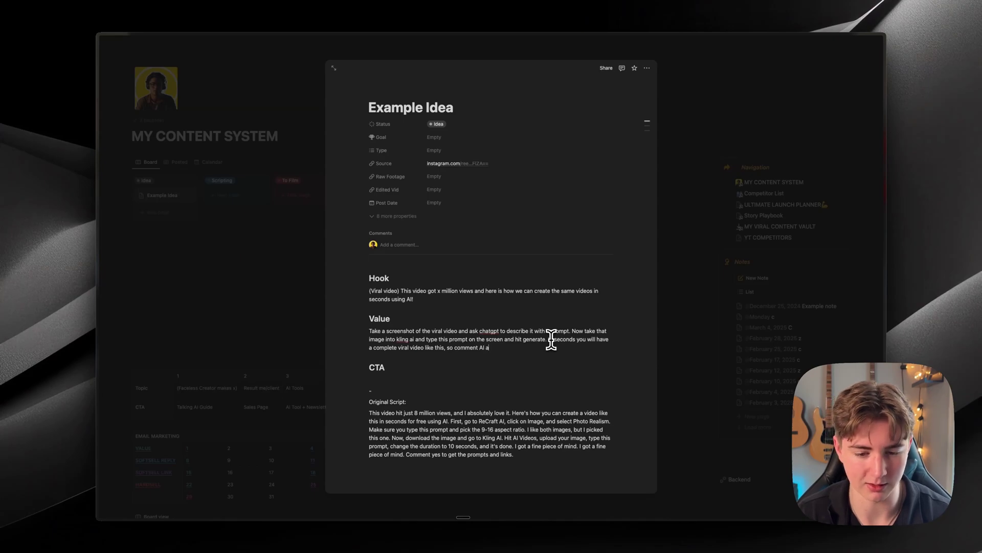
pyautogui.write("nd I'll send ")
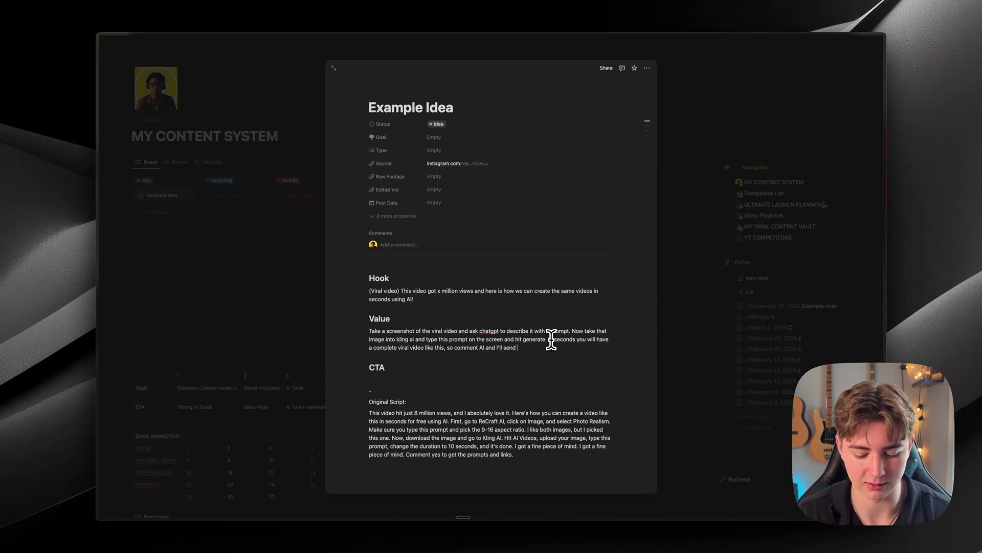
pyautogui.write('you the link')
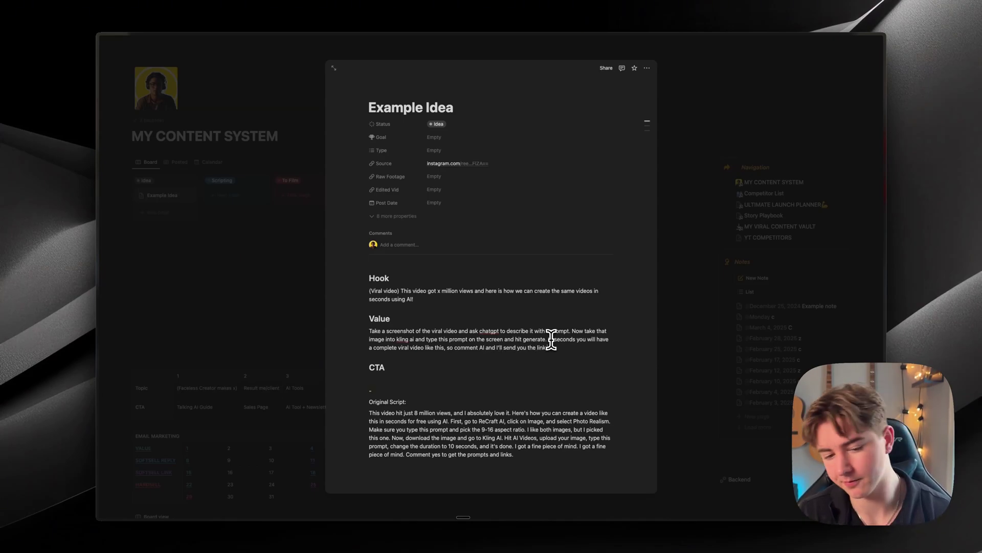
pyautogui.write('.')
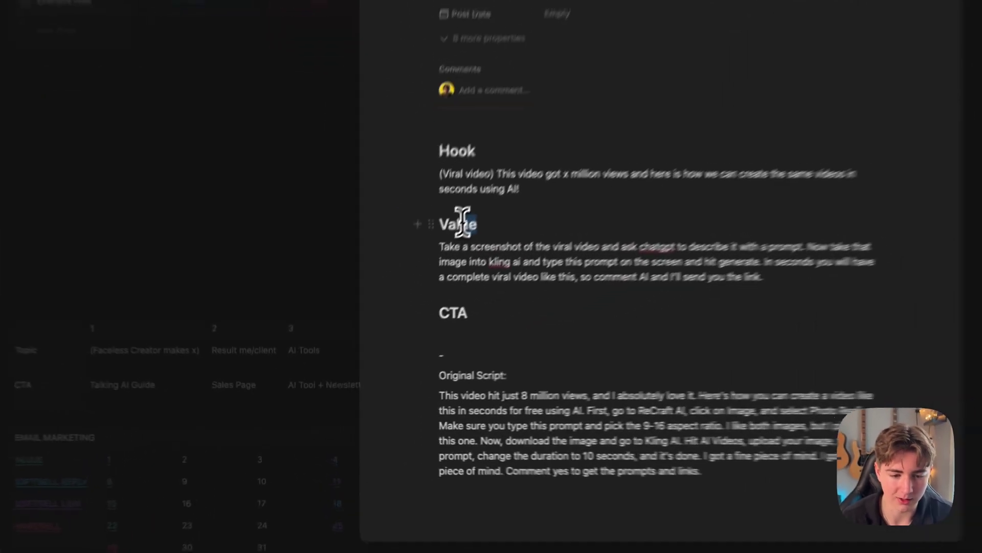
# - Delete the Value heading and merge its paragraph into the Hook text as one continuous script
pyautogui.doubleClick(370, 318)
pyautogui.press('BackSpace')
pyautogui.press('BackSpace')
pyautogui.press('BackSpace')
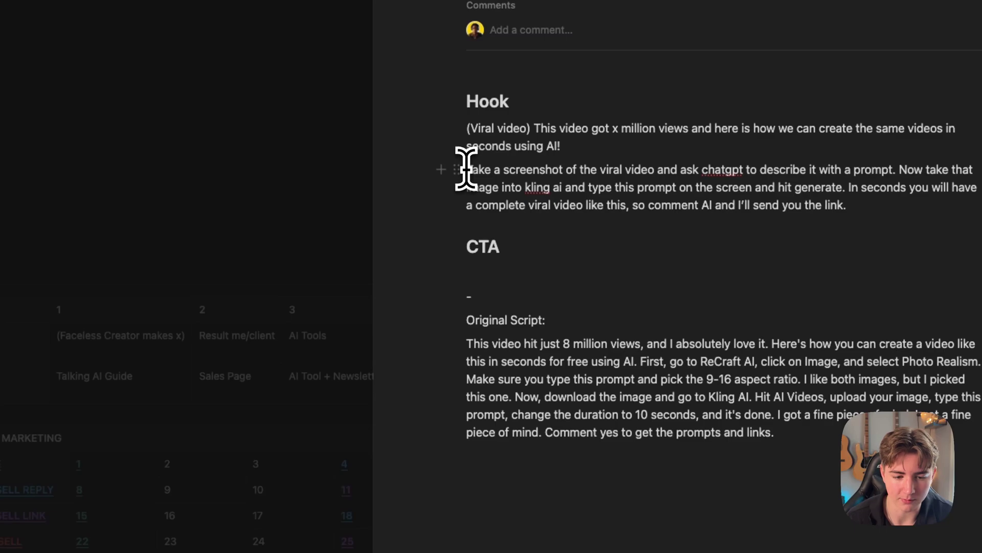
pyautogui.click(466, 170)
pyautogui.press('BackSpace')
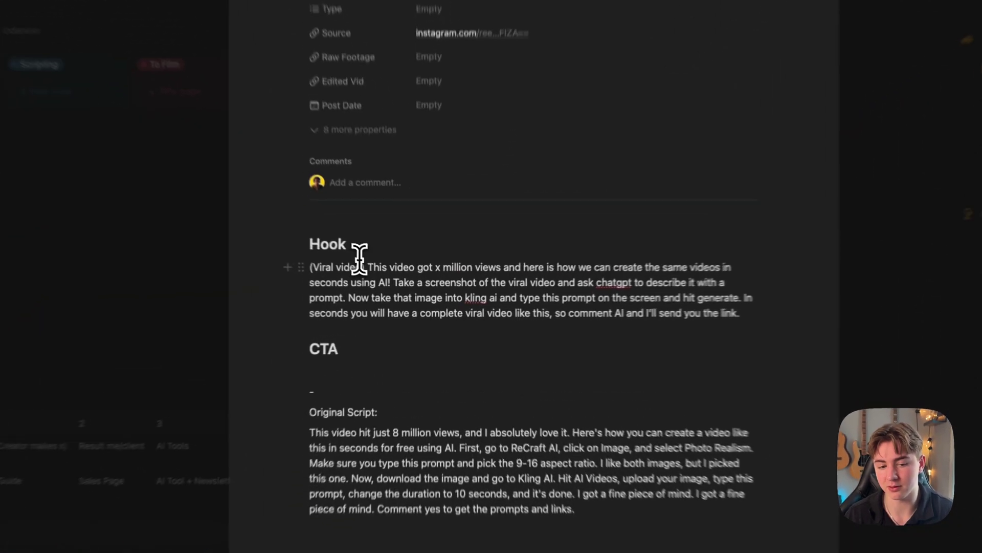
pyautogui.moveTo(399, 290); pyautogui.dragTo(530, 311)
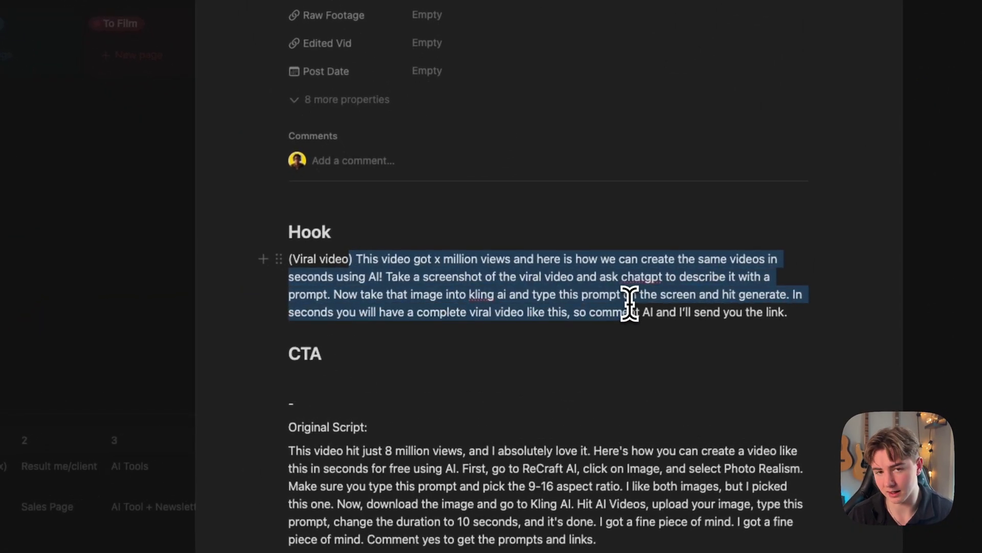
pyautogui.moveTo(630, 304); pyautogui.dragTo(630, 302)
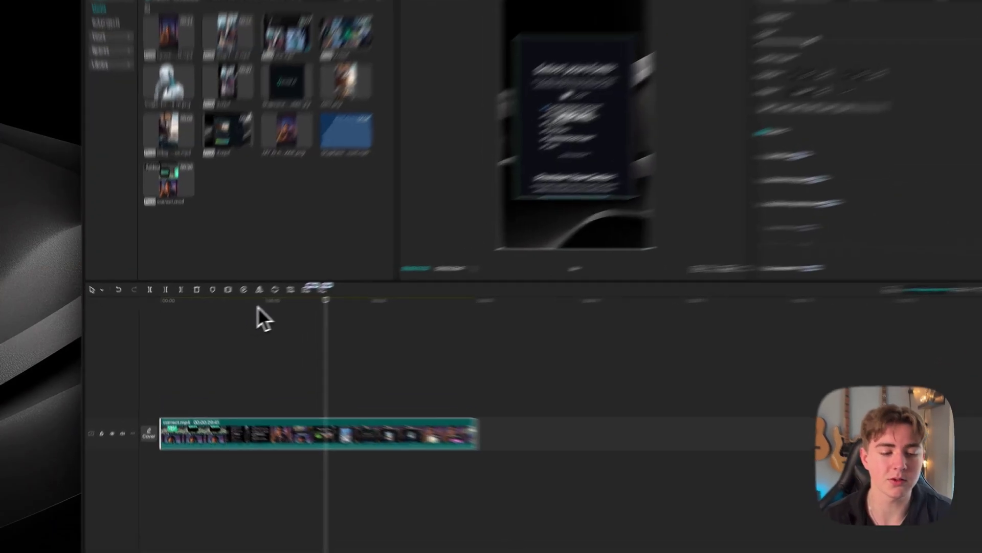
# - Switch to CapCut and scrub through correct.mp4 on the timeline to examine how the finished reel combines avatar, visuals and captions
pyautogui.click(230, 314)
pyautogui.moveTo(308, 280); pyautogui.dragTo(220, 310)
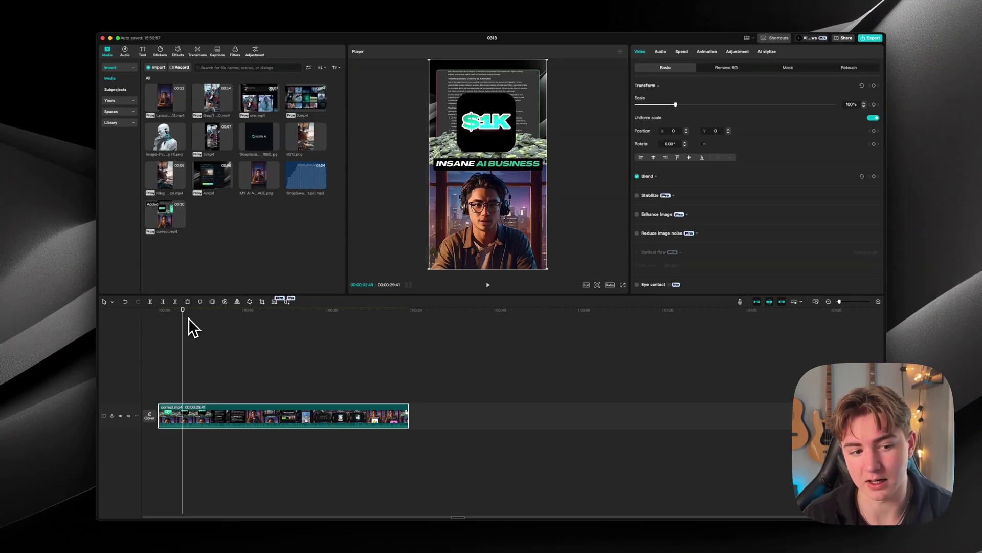
pyautogui.moveTo(187, 314); pyautogui.dragTo(266, 326)
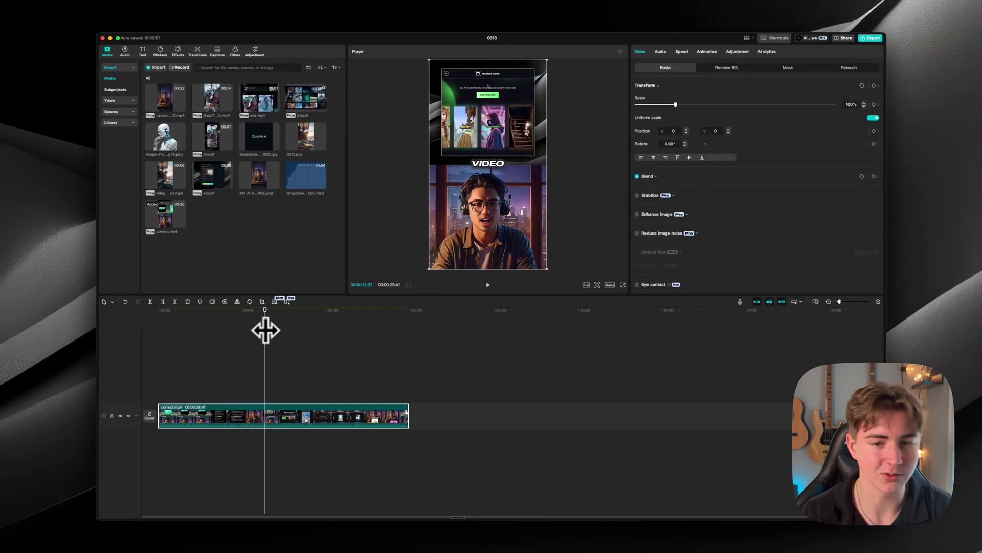
pyautogui.moveTo(266, 330); pyautogui.dragTo(284, 328)
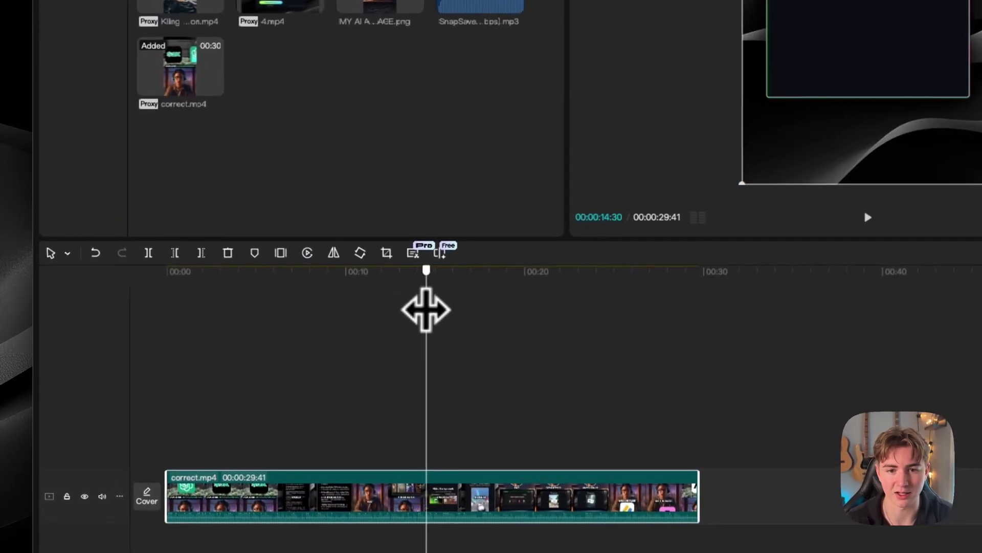
pyautogui.moveTo(435, 310); pyautogui.dragTo(461, 311)
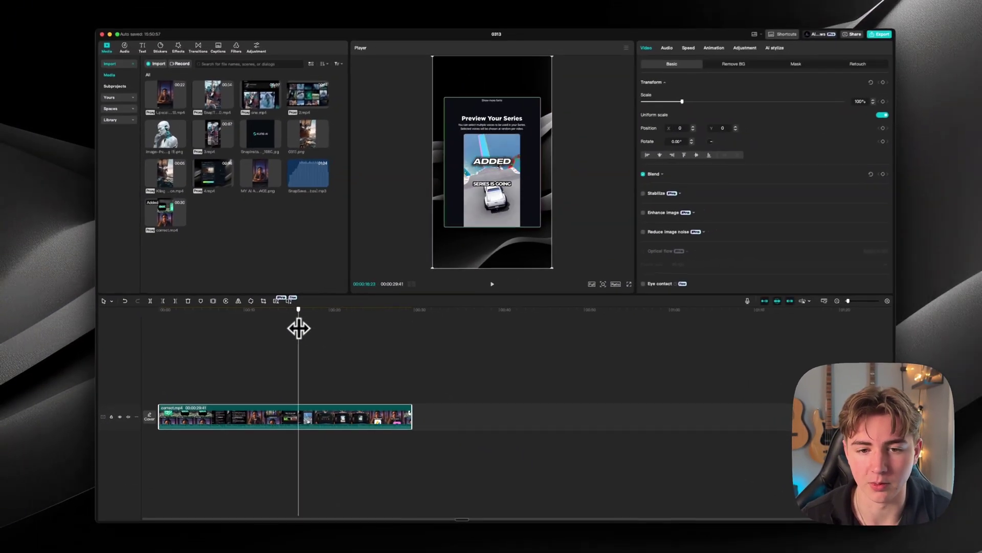
pyautogui.moveTo(299, 328); pyautogui.dragTo(364, 311)
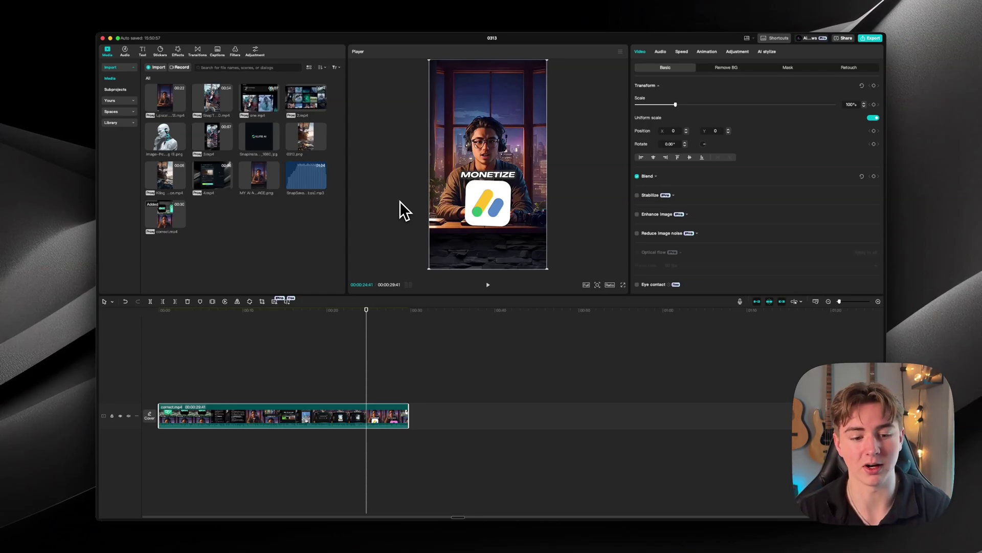
pyautogui.moveTo(219, 333); pyautogui.dragTo(163, 330)
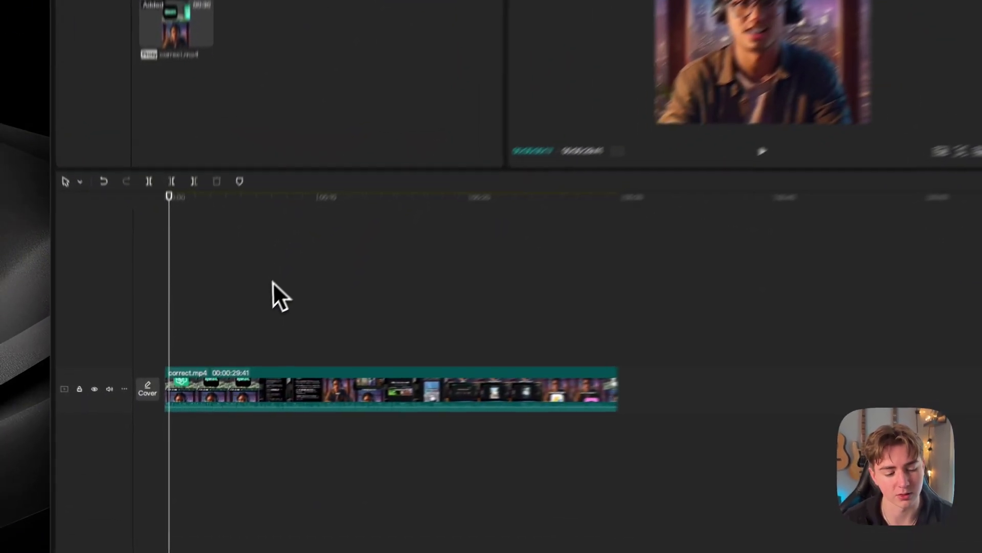
pyautogui.click(265, 287)
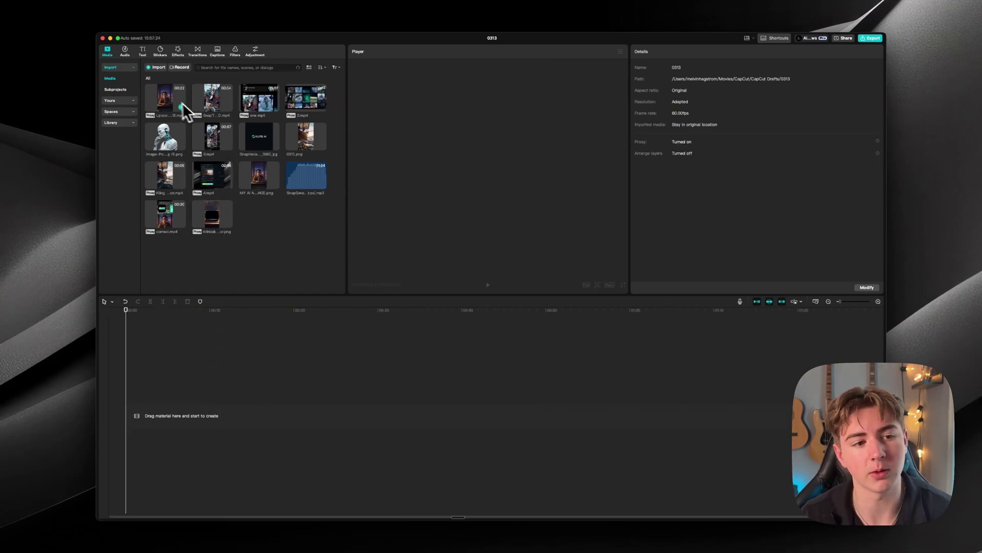
# - Place the lip-sync avatar video at the start of the empty timeline and play it through
pyautogui.moveTo(162, 173); pyautogui.dragTo(155, 397)
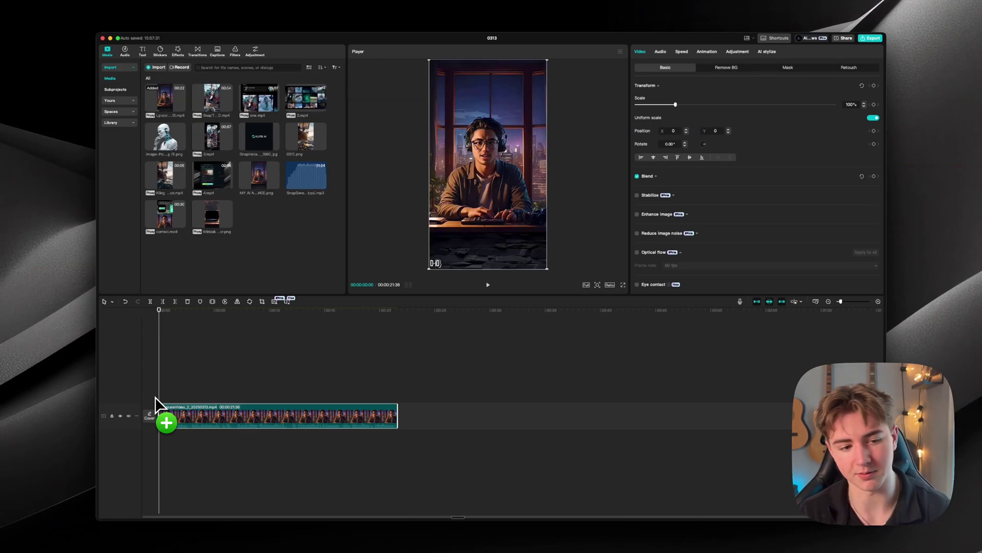
pyautogui.press('space')
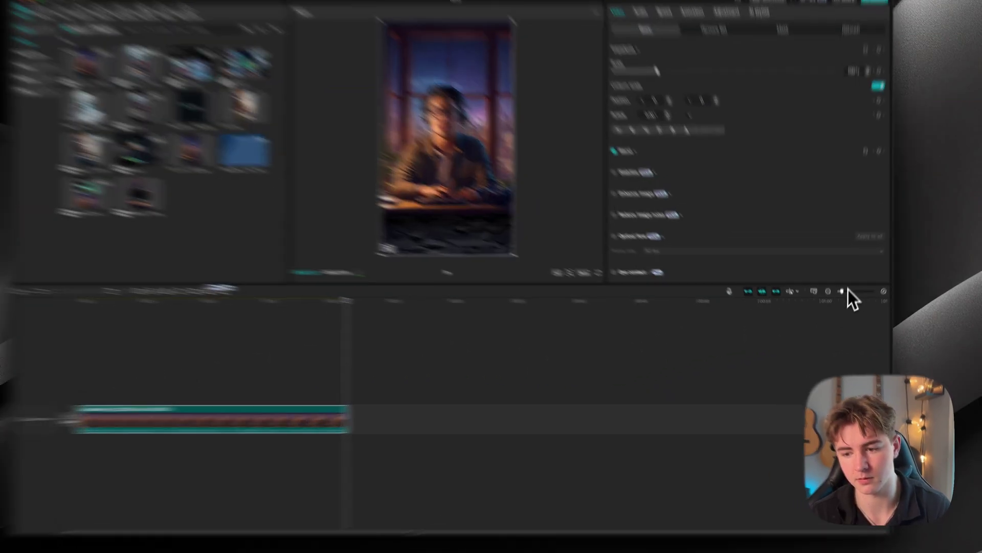
pyautogui.moveTo(848, 289); pyautogui.dragTo(845, 290)
pyautogui.moveTo(858, 202); pyautogui.dragTo(859, 201)
pyautogui.hscroll(-3, 483, 336)
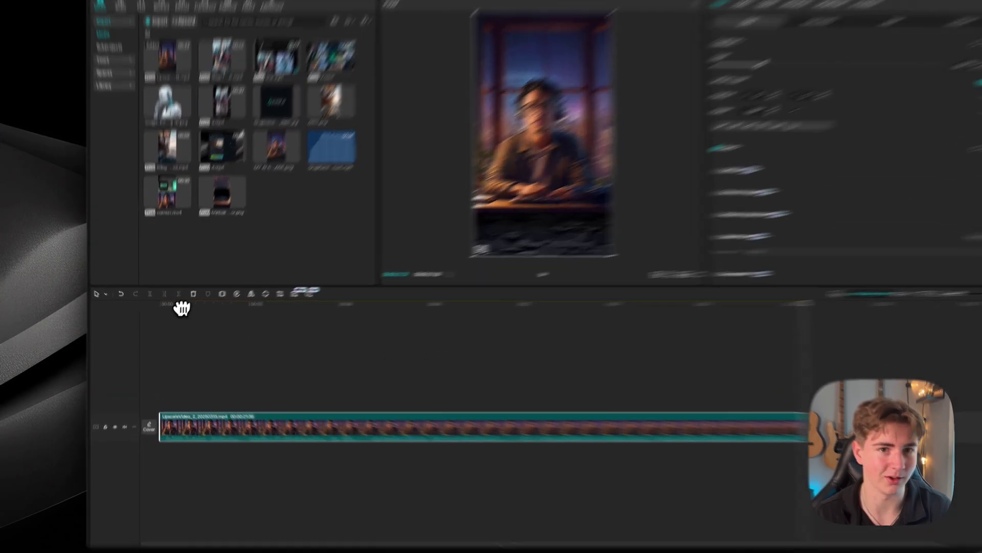
# - Trim the silent moment off the beginning of the lip-sync avatar clip
pyautogui.click(159, 308)
pyautogui.click(634, 266)
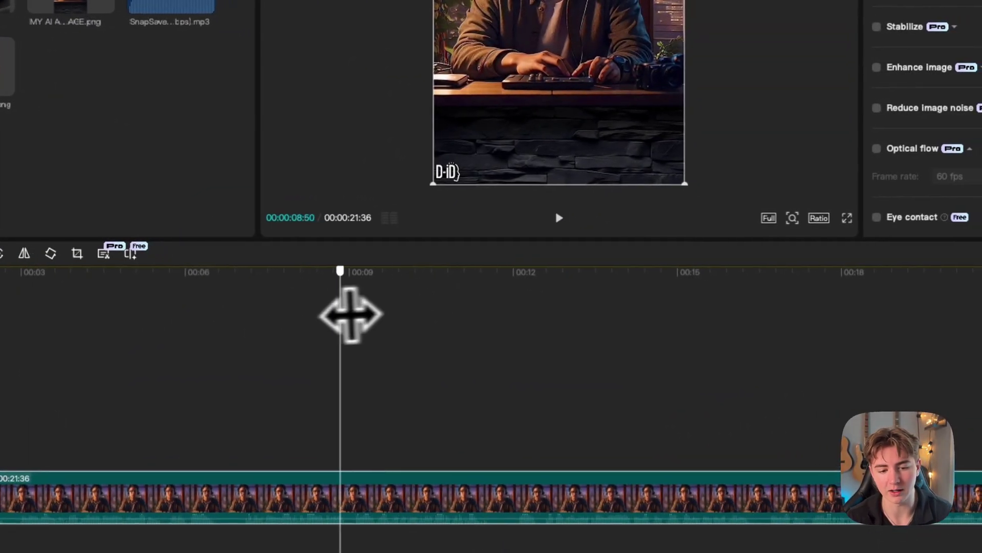
pyautogui.moveTo(981, 253); pyautogui.dragTo(981, 253)
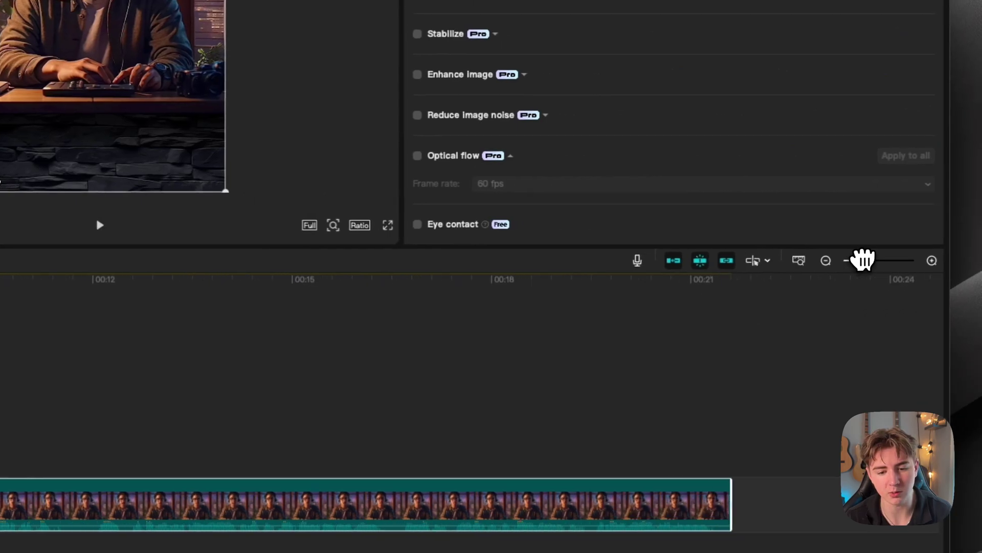
pyautogui.moveTo(864, 260); pyautogui.dragTo(868, 259)
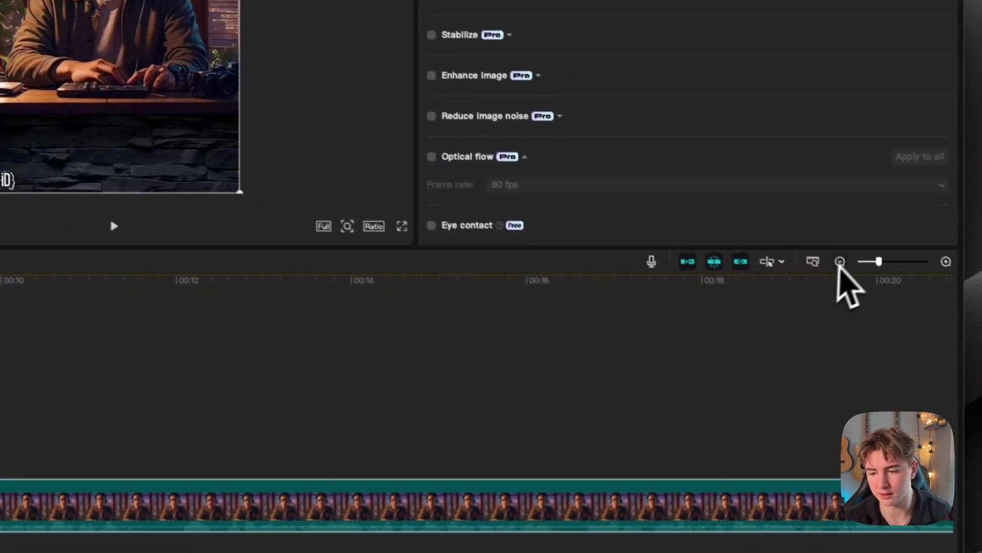
pyautogui.moveTo(879, 261); pyautogui.dragTo(884, 260)
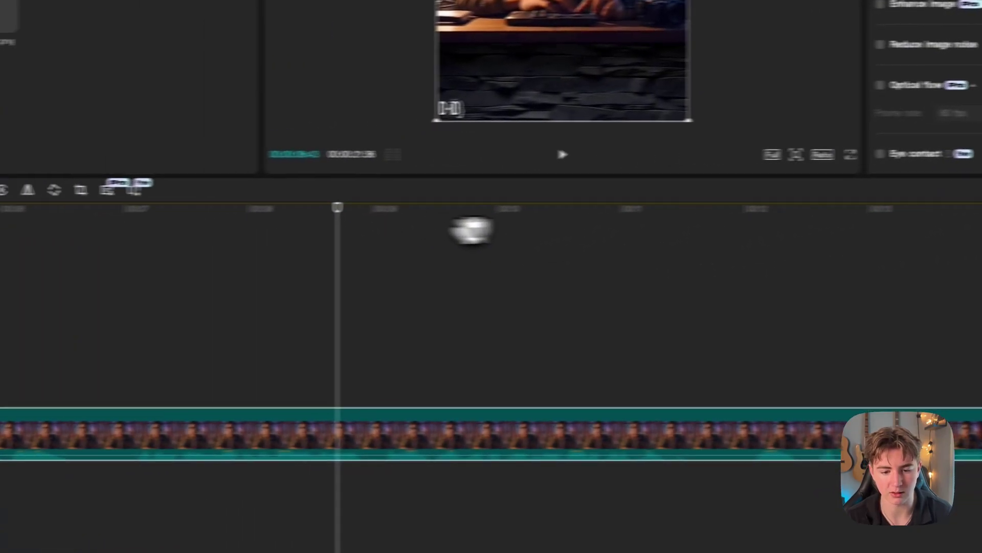
pyautogui.hscroll(-3, 111, 271)
pyautogui.hscroll(-5, 623, 230)
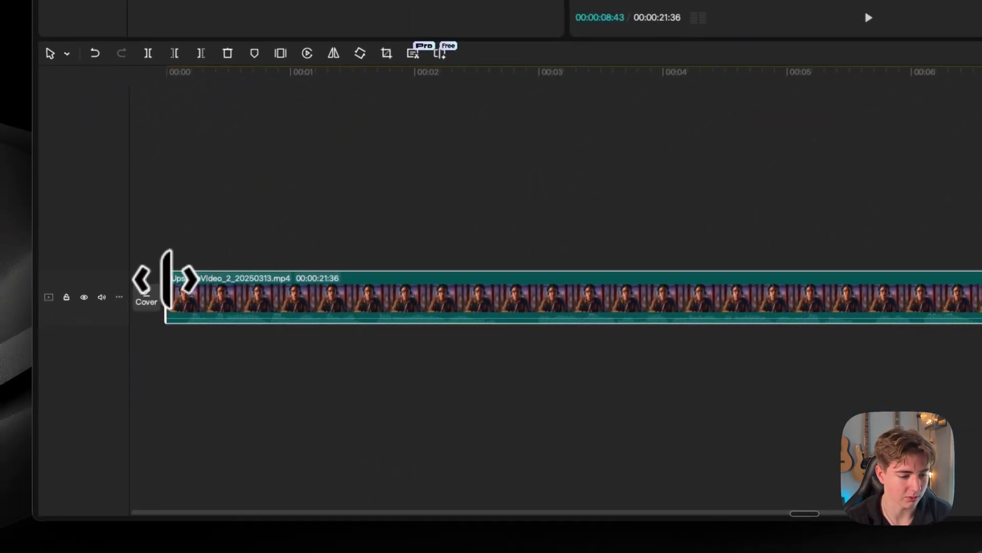
pyautogui.moveTo(166, 279); pyautogui.dragTo(184, 279)
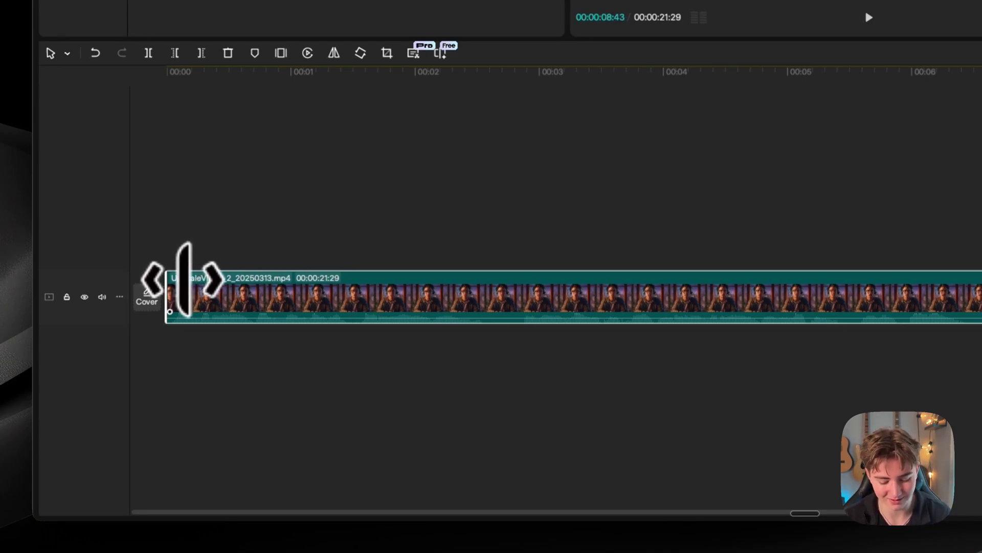
# - Split the avatar clip before and after each silent pause between spoken phrases, and where the speech ends
pyautogui.press('b')
pyautogui.click(517, 307)
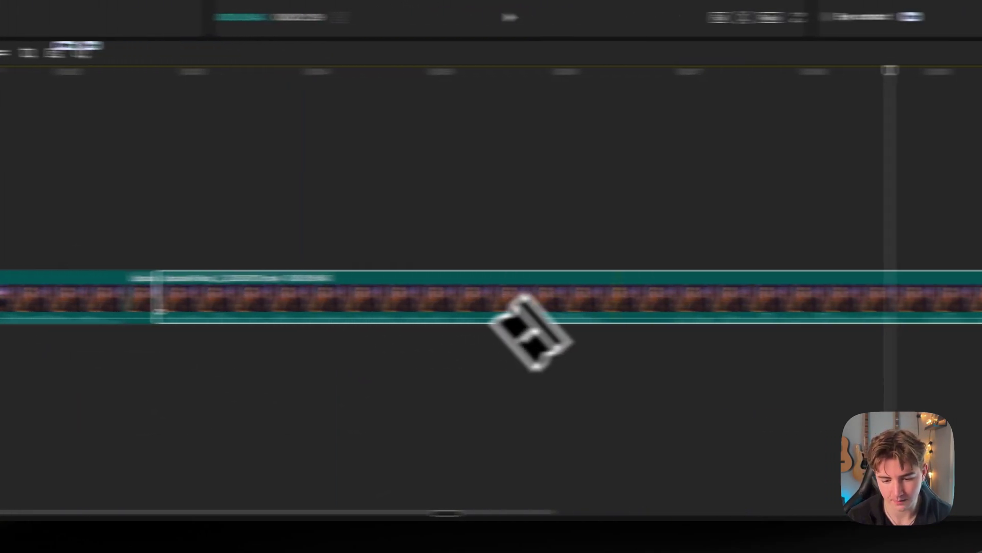
pyautogui.click(969, 307)
pyautogui.click(502, 307)
pyautogui.hscroll(3, 532, 328)
pyautogui.click(607, 307)
pyautogui.click(637, 307)
pyautogui.hscroll(4, 639, 327)
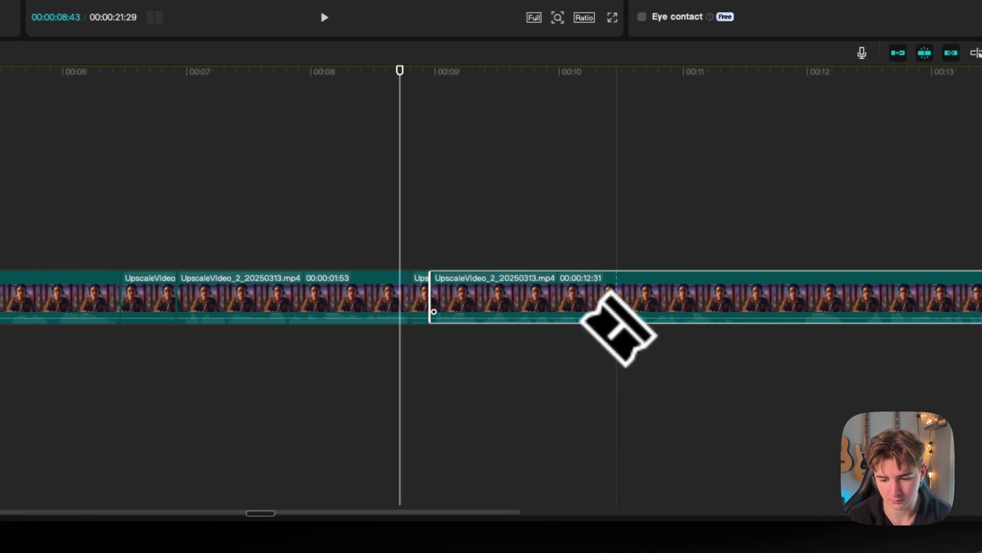
pyautogui.click(754, 307)
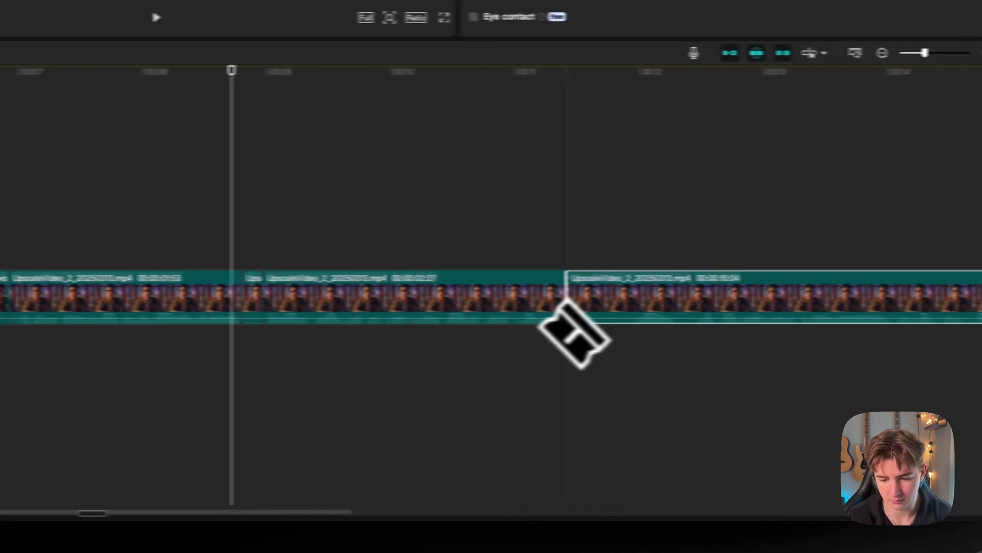
pyautogui.click(631, 307)
pyautogui.hscroll(5, 580, 328)
pyautogui.click(583, 307)
pyautogui.click(618, 307)
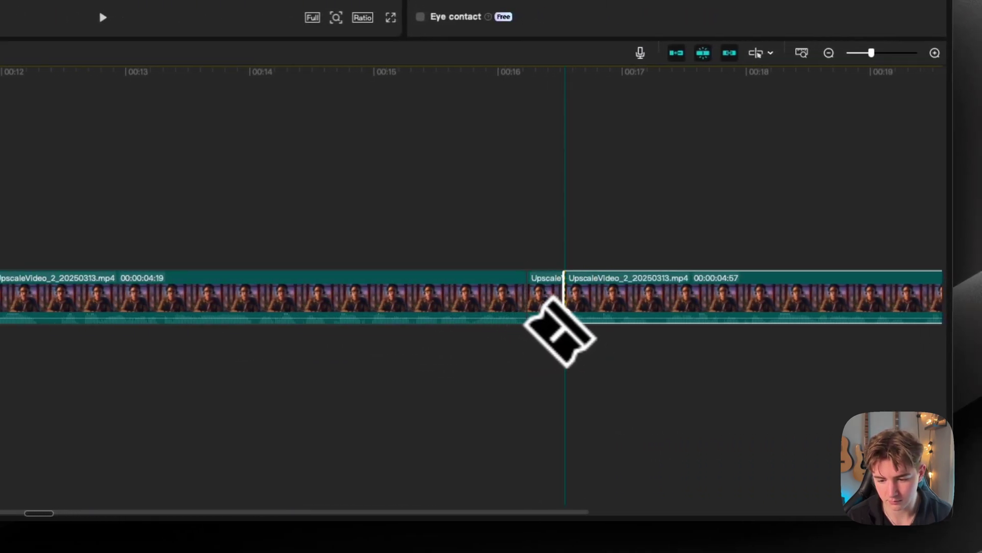
pyautogui.hscroll(3, 639, 328)
pyautogui.click(611, 307)
pyautogui.click(352, 307)
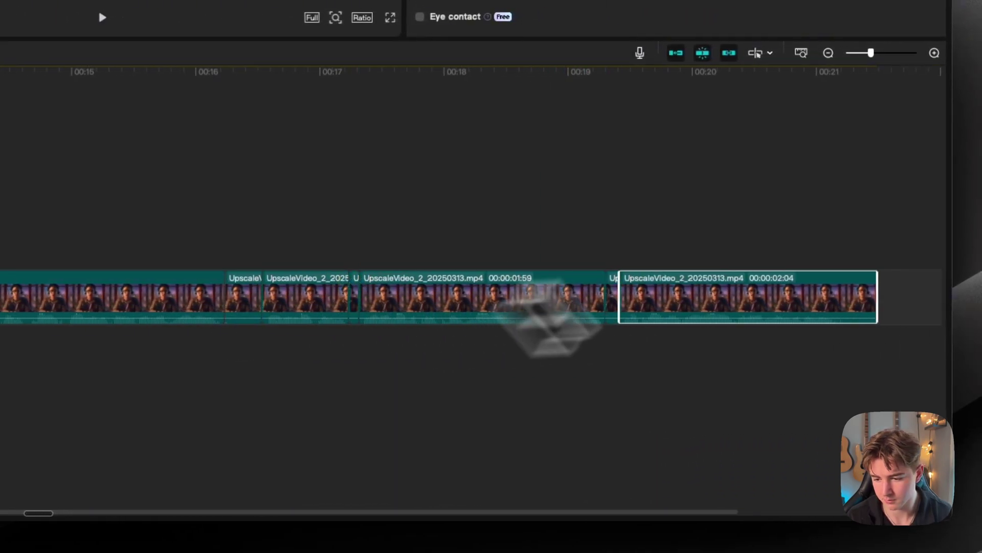
pyautogui.click(845, 307)
# - Delete the silent fragments between the spoken parts and the leftover tail of the avatar video
pyautogui.press('Delete')
pyautogui.click(611, 297)
pyautogui.press('Delete')
pyautogui.click(352, 297)
pyautogui.press('Delete')
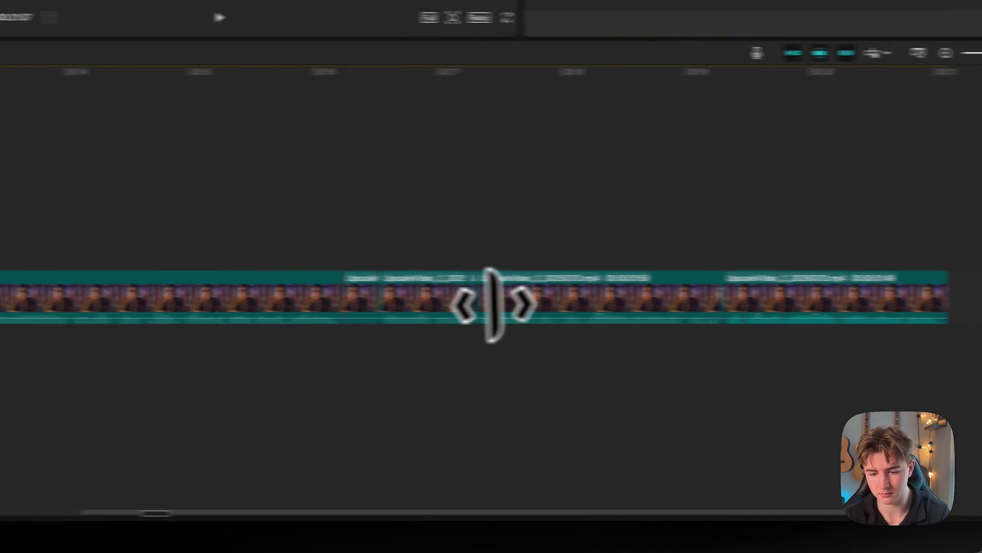
pyautogui.click(242, 296)
pyautogui.press('Delete')
pyautogui.press('Delete')
pyautogui.hscroll(-10, 473, 315)
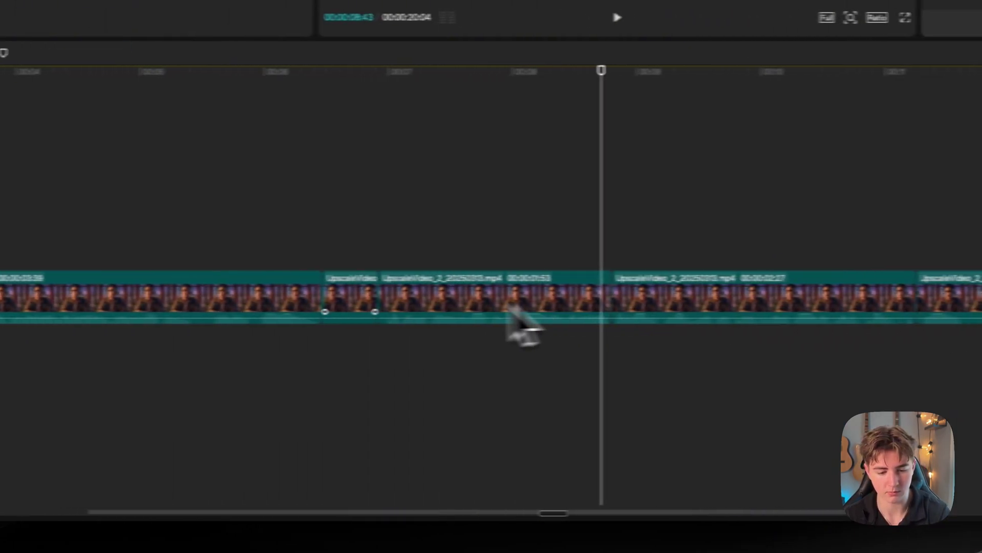
pyautogui.click(294, 296)
pyautogui.press('Delete')
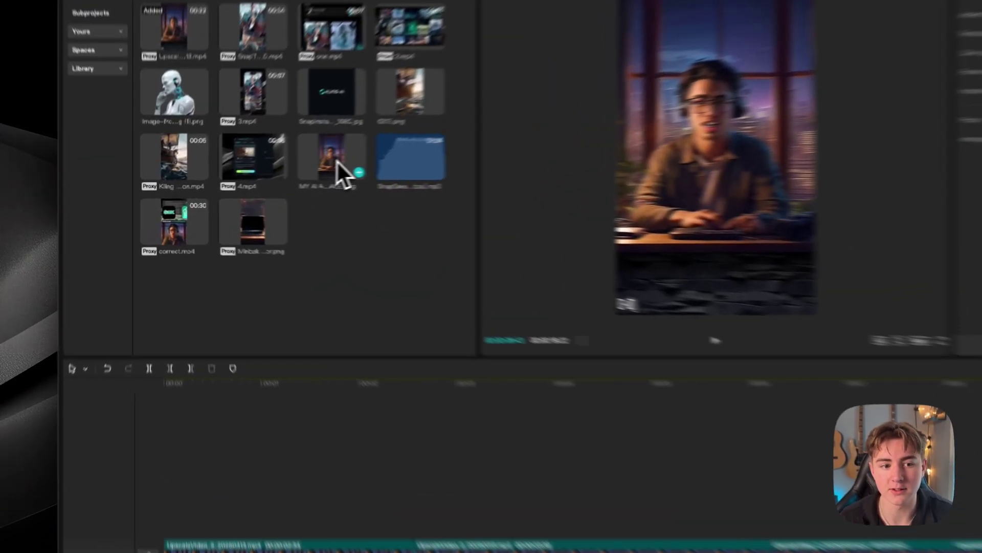
# - Place MY AI AVATAR IMAGE.png on a track above the avatar clips, starting at 00:00 and extended to their end
pyautogui.moveTo(259, 180); pyautogui.dragTo(192, 369)
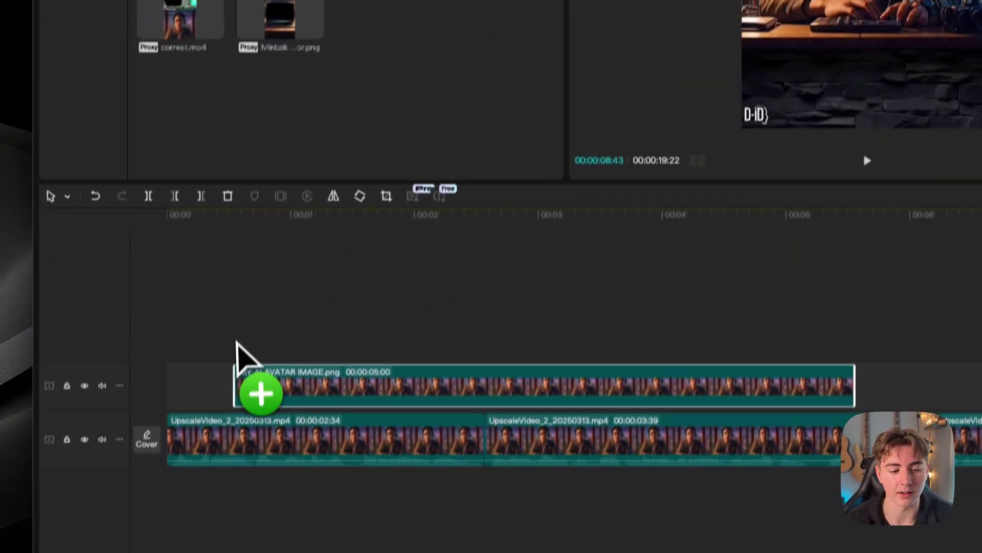
pyautogui.moveTo(237, 342); pyautogui.dragTo(239, 345)
pyautogui.click(412, 214)
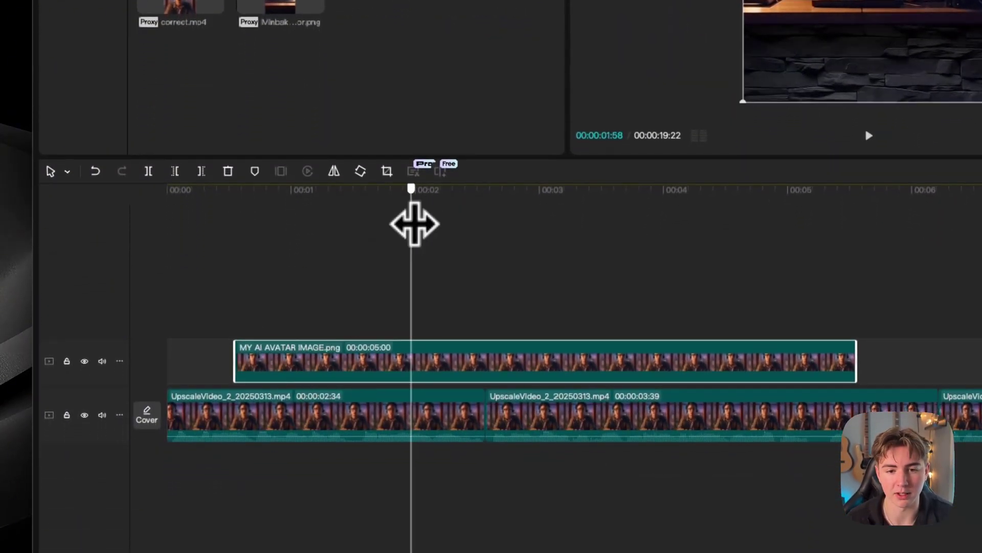
pyautogui.moveTo(415, 224); pyautogui.dragTo(454, 193)
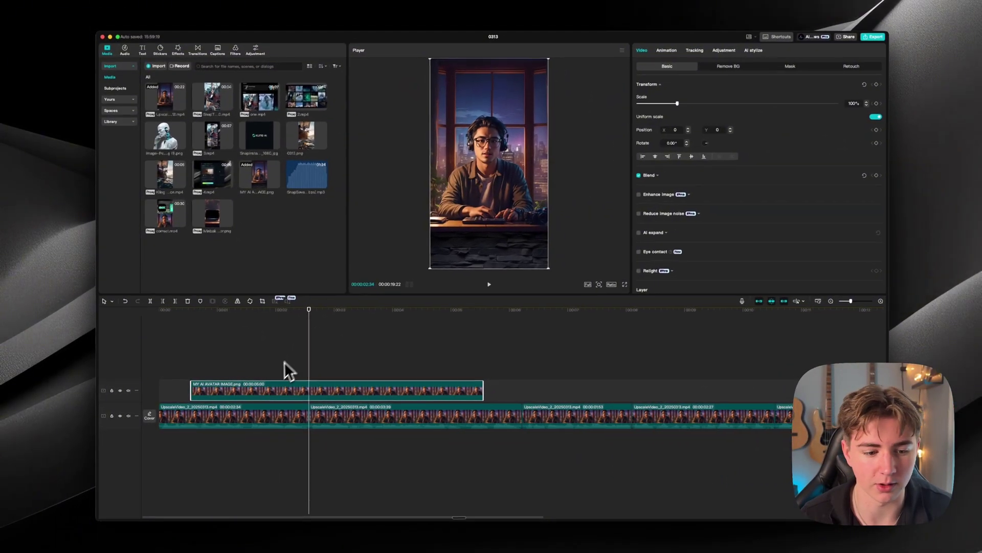
pyautogui.moveTo(284, 390); pyautogui.dragTo(252, 392)
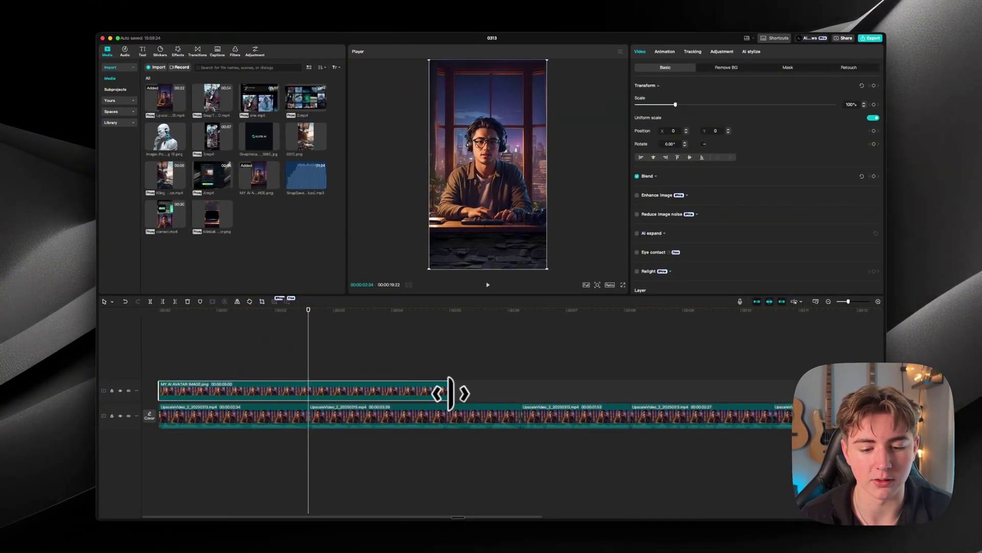
pyautogui.moveTo(450, 393); pyautogui.dragTo(473, 382)
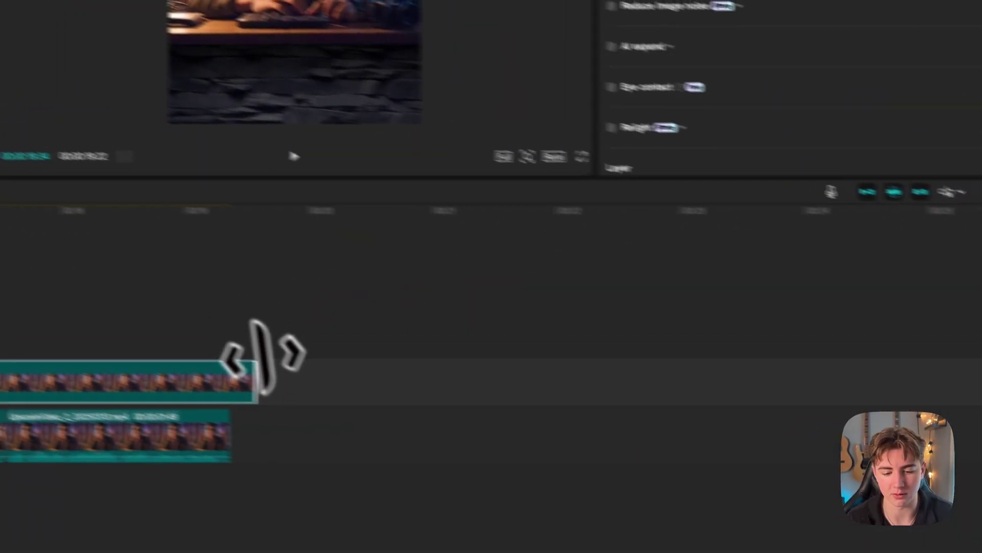
pyautogui.moveTo(264, 357); pyautogui.dragTo(230, 358)
# - Add a rectangle mask to the overlaid avatar image and fit it over the D-ID watermark in the frame's lower-left corner
pyautogui.scroll(3, 234, 363)
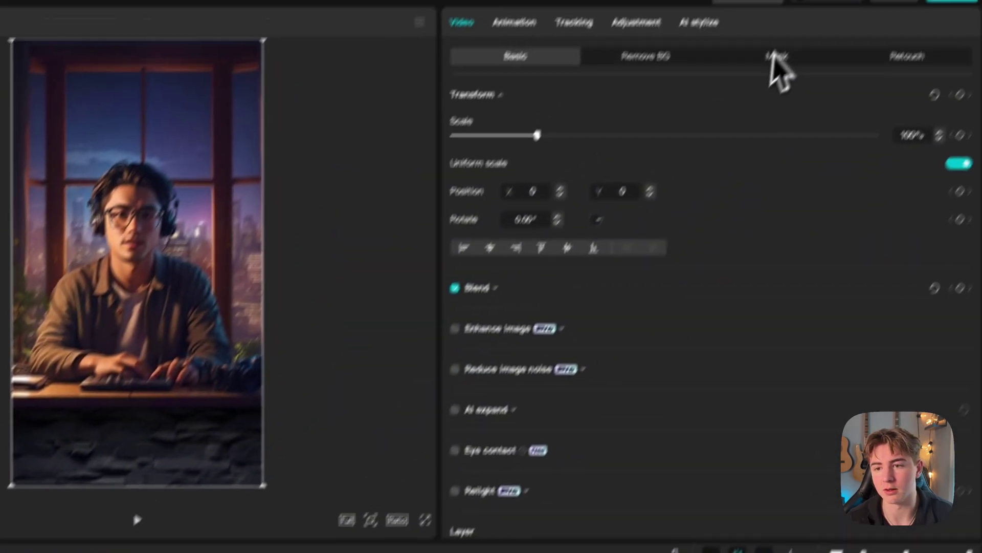
pyautogui.click(775, 56)
pyautogui.click(457, 172)
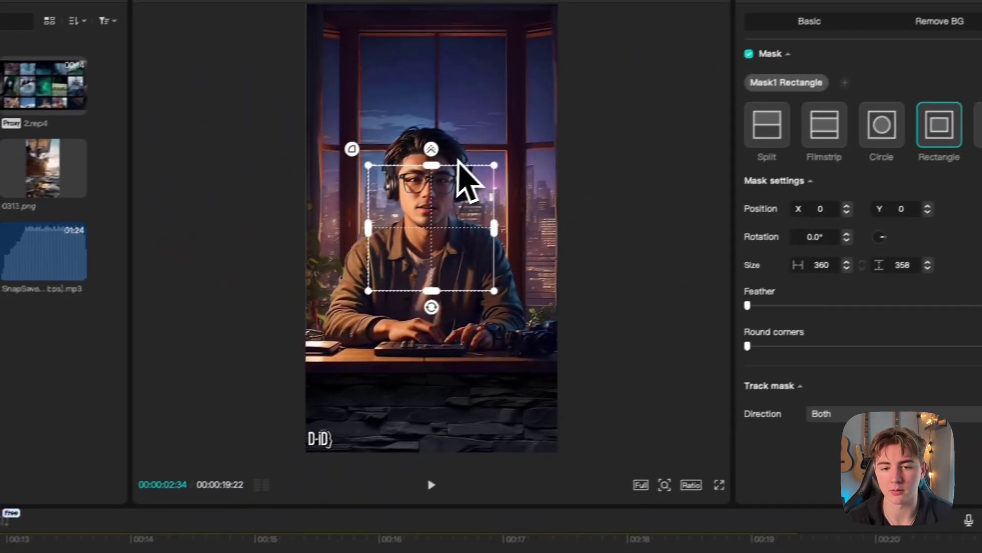
pyautogui.moveTo(100, 251); pyautogui.dragTo(105, 296)
pyautogui.moveTo(516, 223); pyautogui.dragTo(348, 425)
pyautogui.click(683, 552)
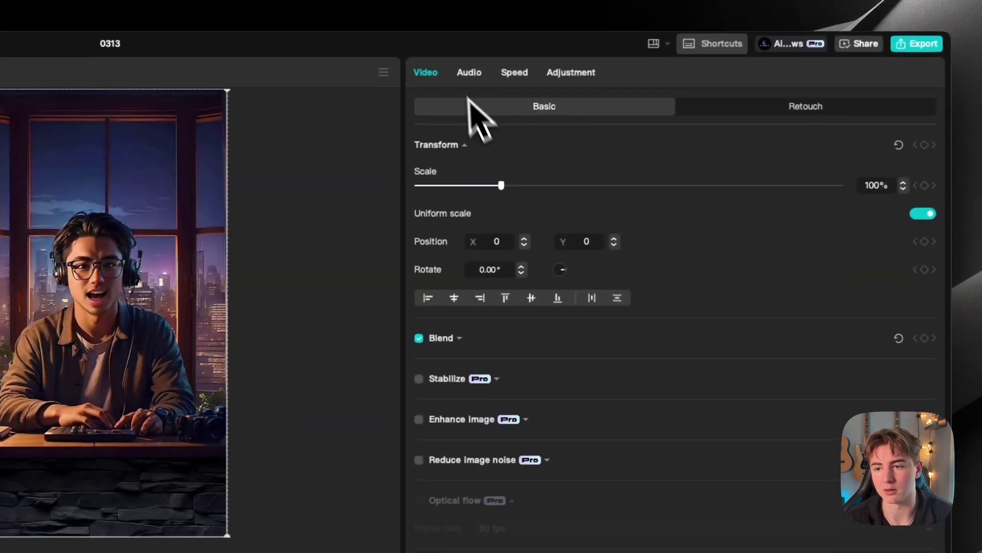
# - Combine the masked image and all avatar clips into one compound clip
pyautogui.click(919, 172)
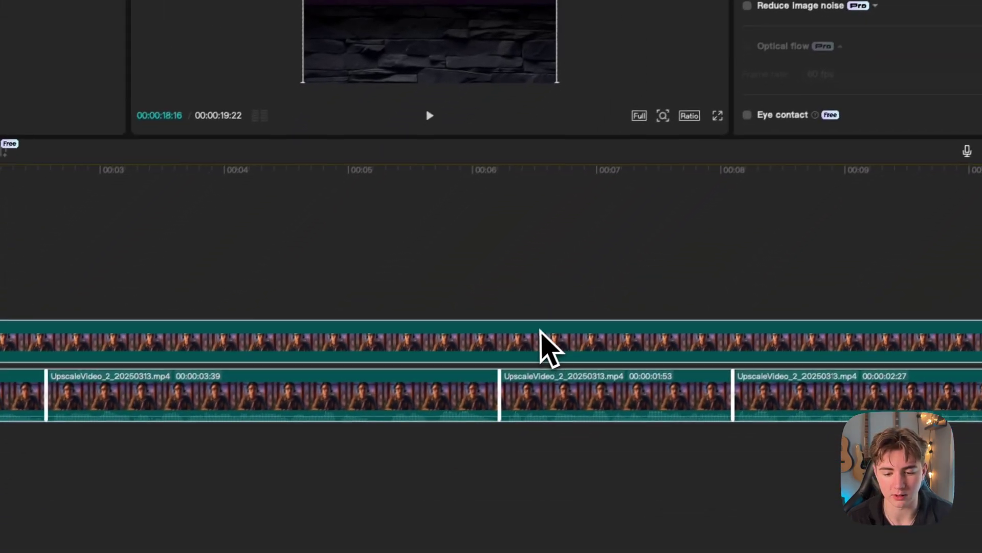
pyautogui.rightClick(545, 350)
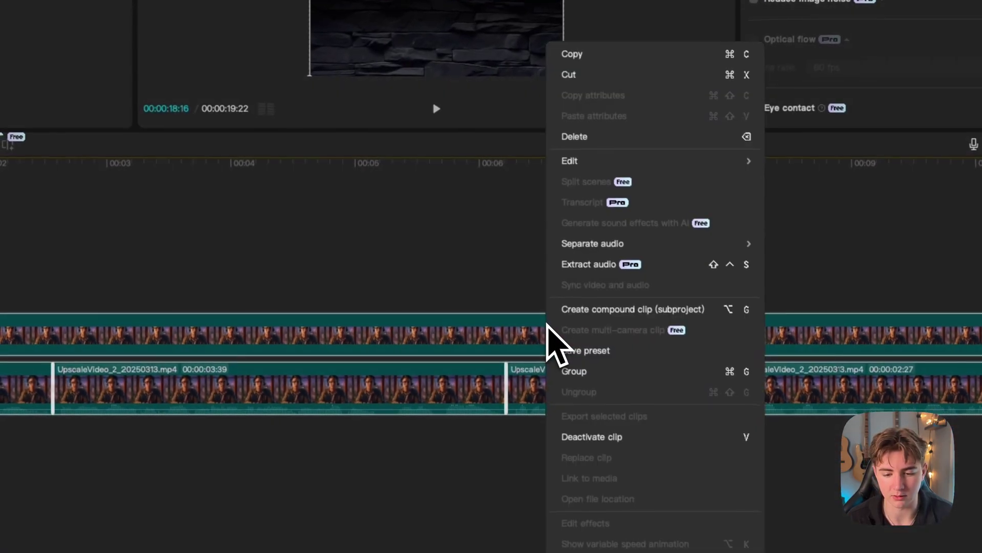
pyautogui.click(608, 318)
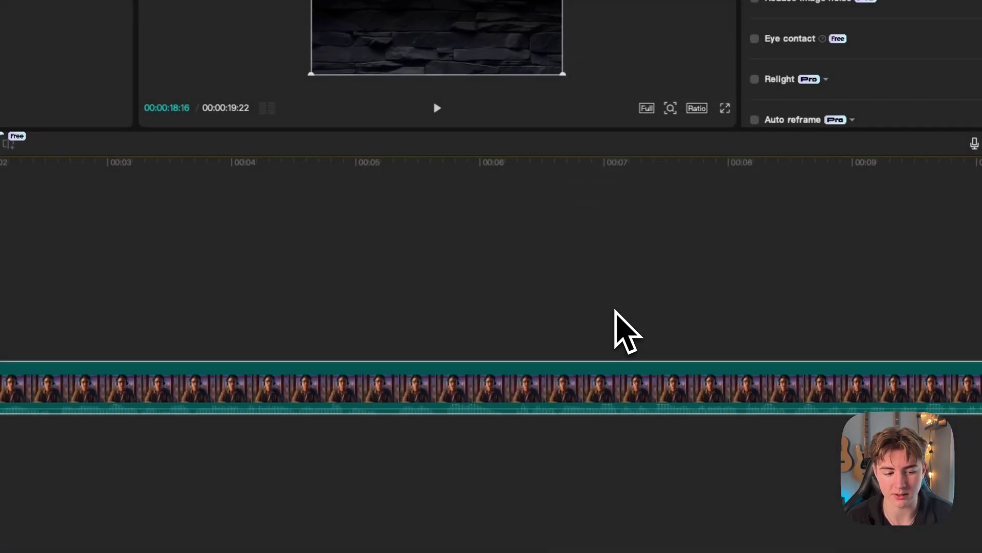
# - Play the compound clip from the start to check the cuts and find where the opening phrases end
pyautogui.click(33, 161)
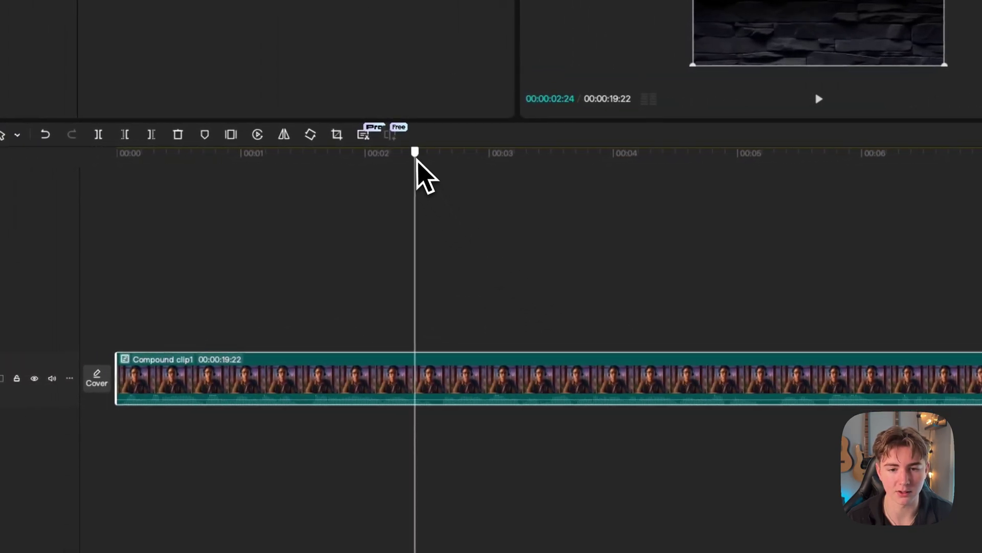
pyautogui.moveTo(417, 160); pyautogui.dragTo(352, 312)
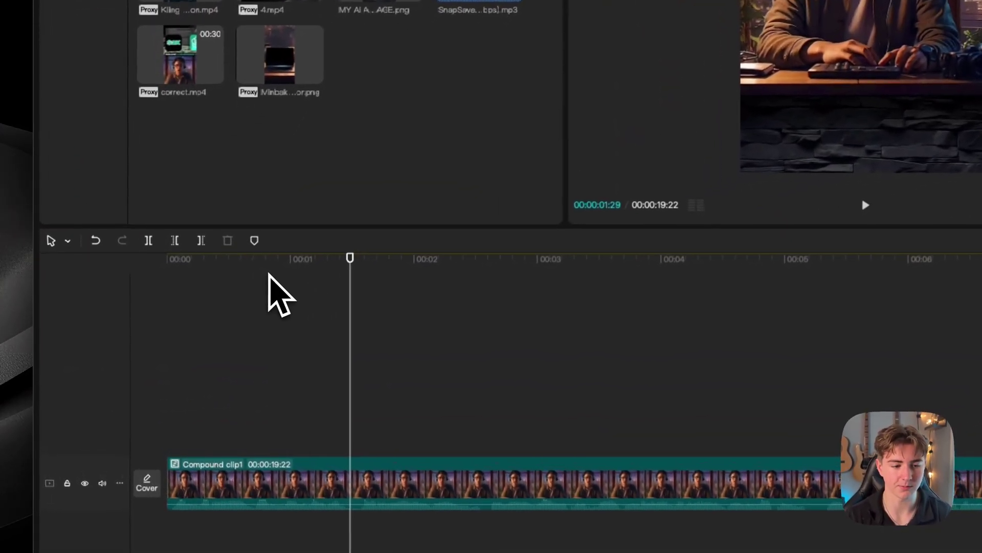
pyautogui.click(201, 310)
pyautogui.click(161, 281)
pyautogui.press('space')
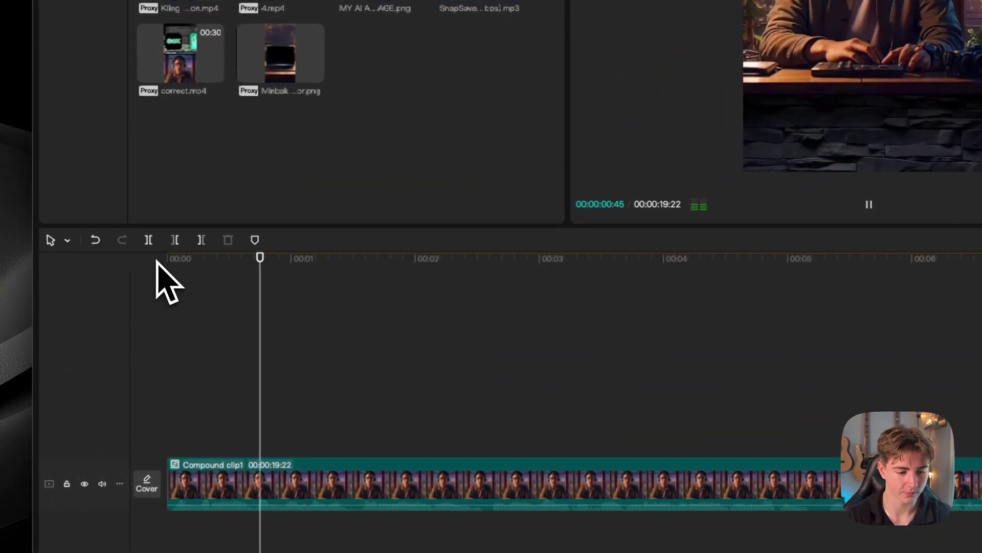
pyautogui.press('space')
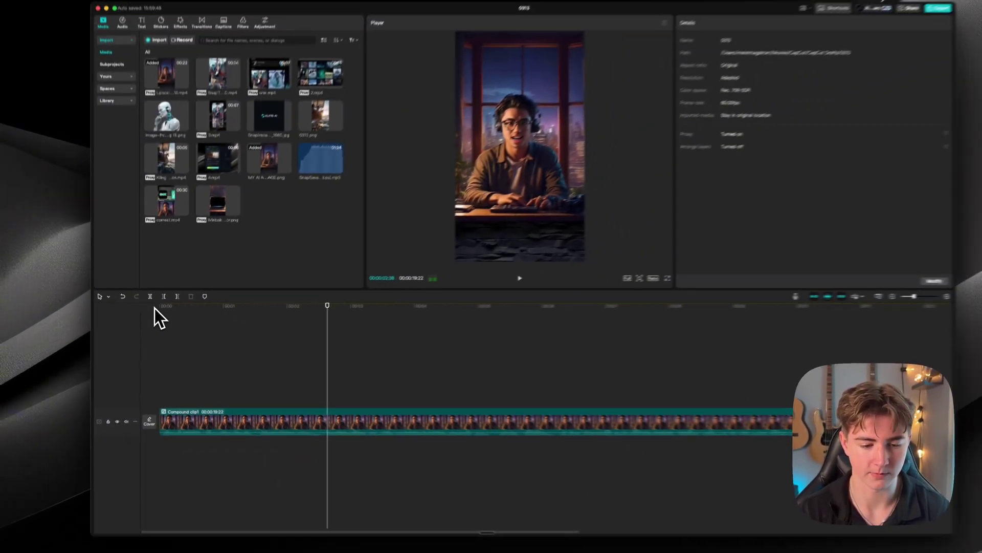
pyautogui.press('space')
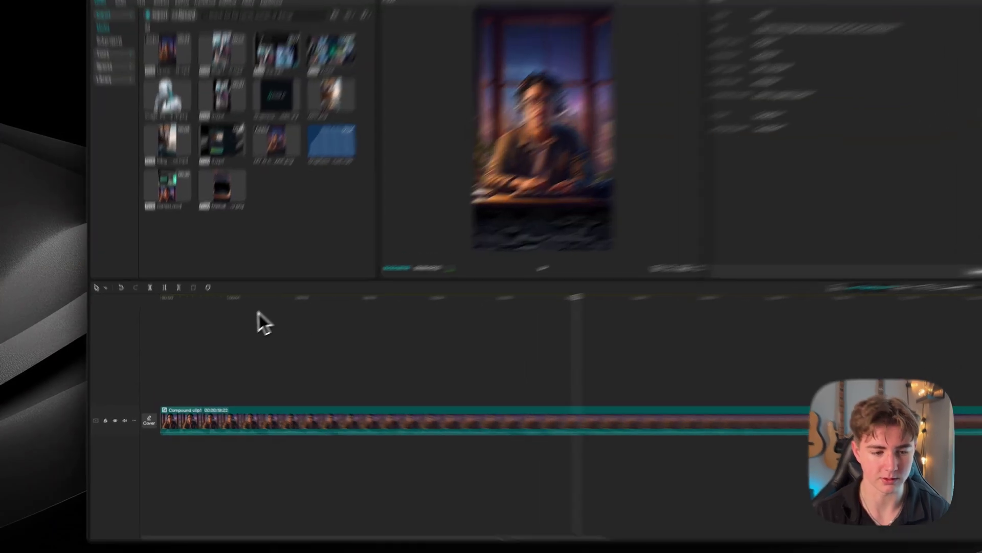
pyautogui.moveTo(238, 332); pyautogui.dragTo(153, 315)
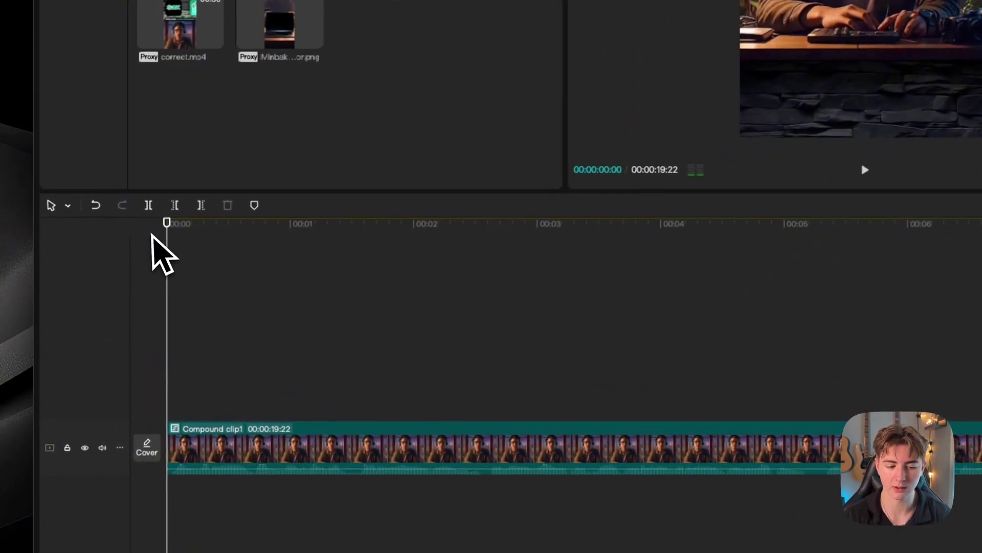
pyautogui.press('space')
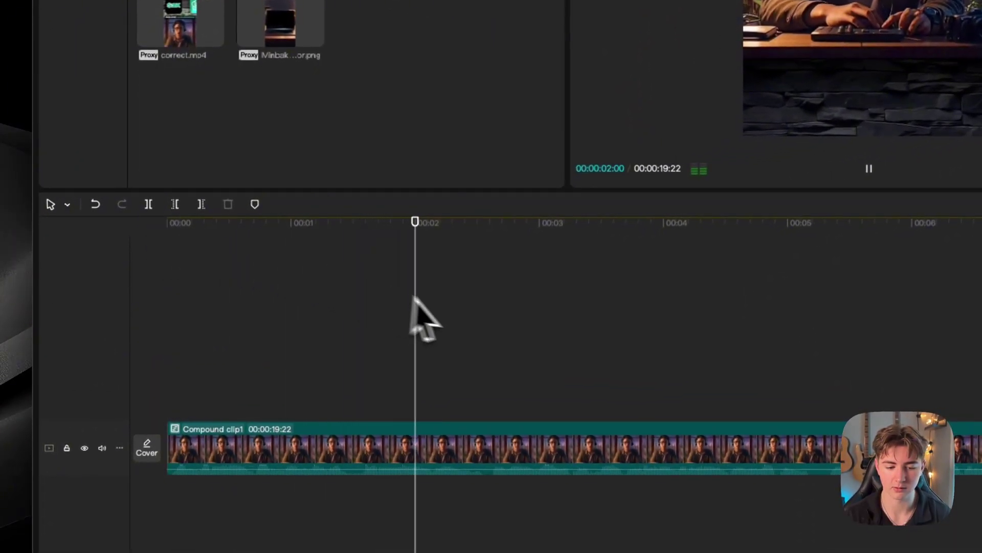
pyautogui.press('space')
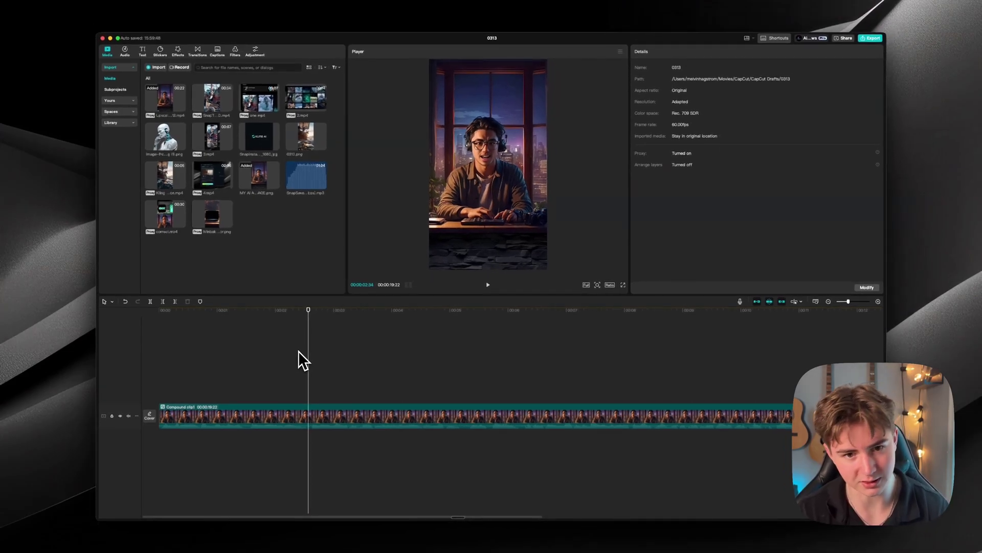
pyautogui.press('space')
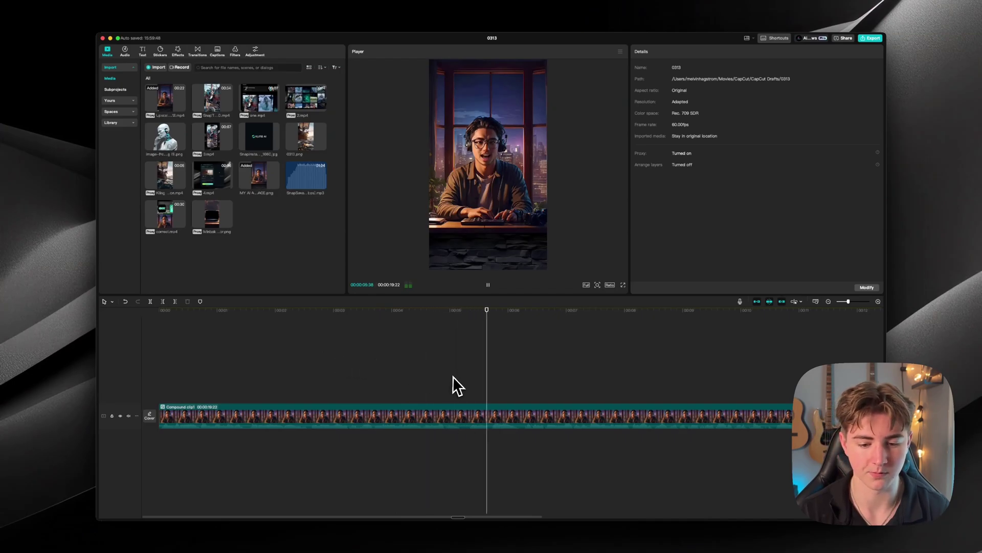
pyautogui.press('space')
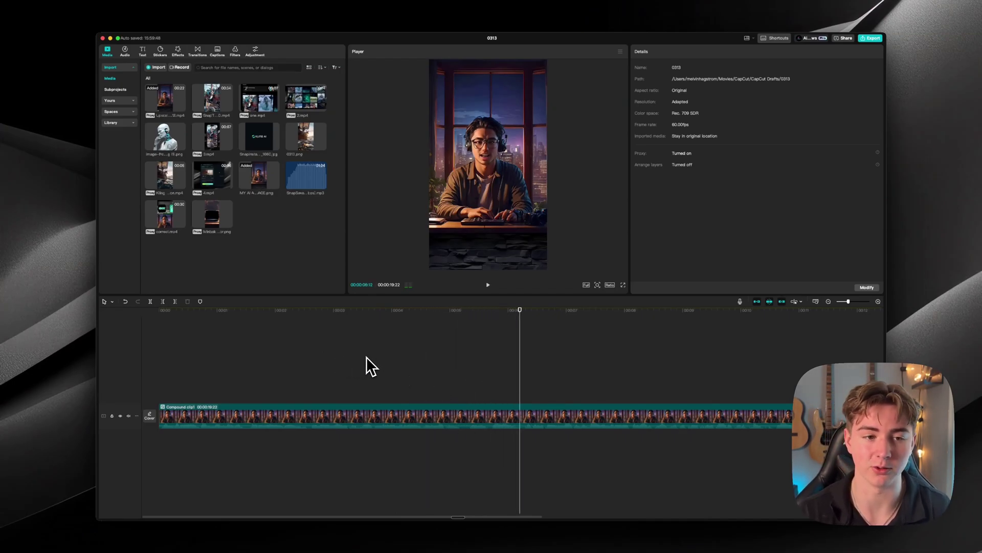
# - Split the compound clip at the end of each spoken phrase, from 00:00:02:36 through 00:00:17:34
pyautogui.click(299, 315)
pyautogui.click(308, 412)
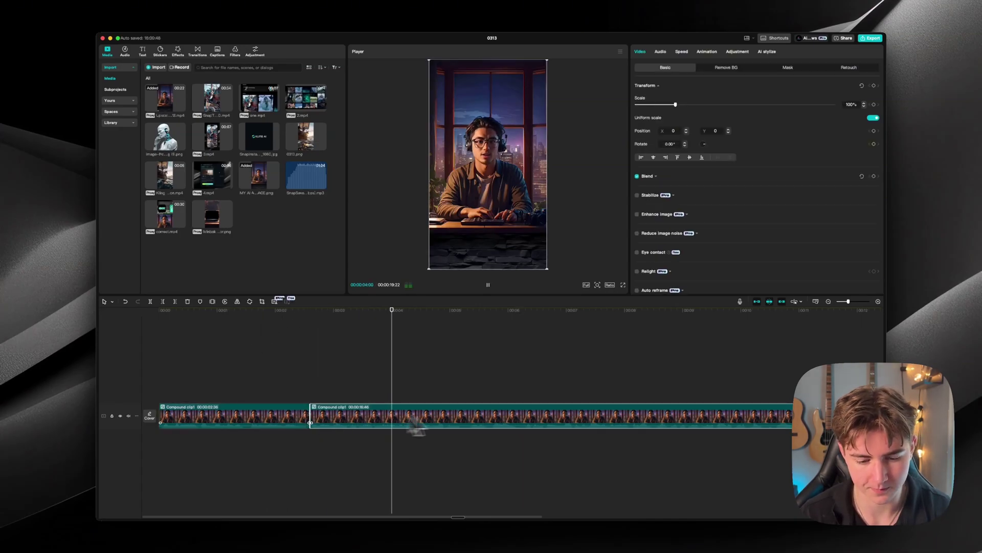
pyautogui.press('super+b')
pyautogui.hscroll(5, 541, 329)
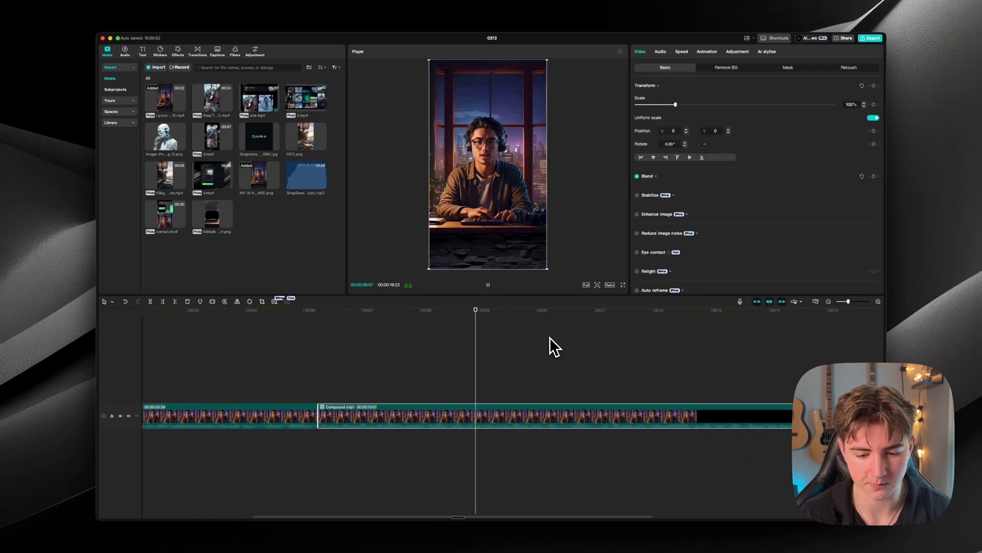
pyautogui.press('super+b')
pyautogui.hscroll(5, 549, 367)
pyautogui.press('space')
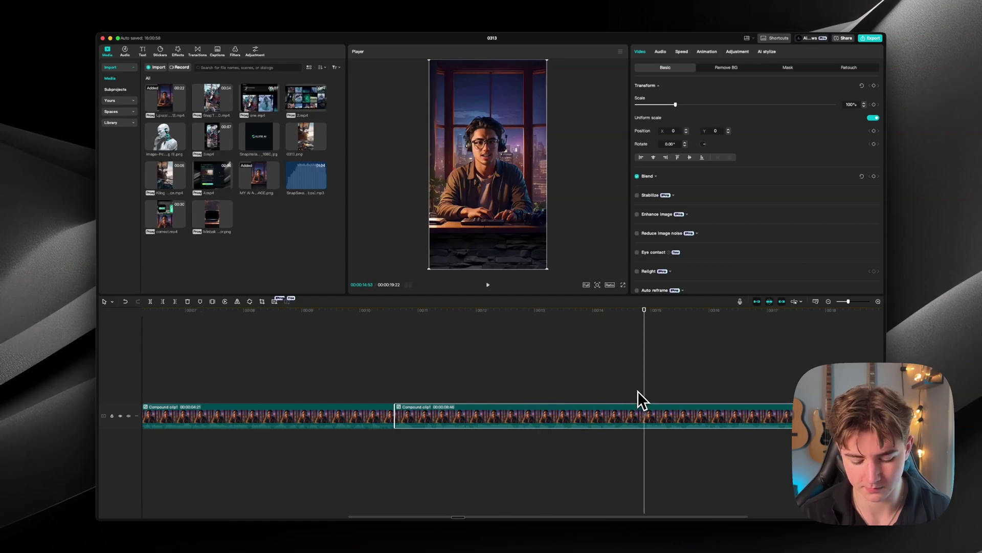
pyautogui.press('super+b')
pyautogui.hscroll(5, 638, 391)
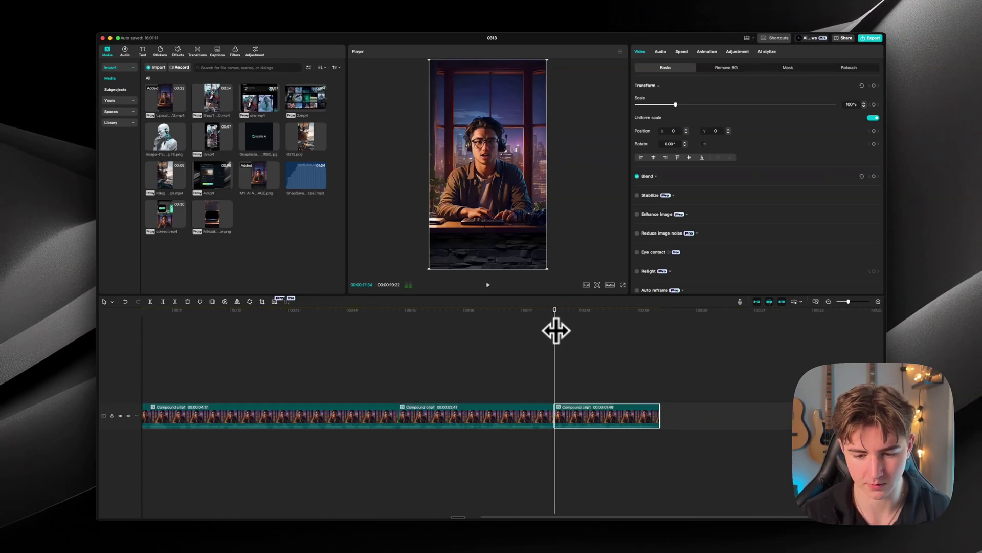
# - Insert the SnapTik ship video before the avatar clips, split it at 00:00:05:05 and delete the remainder
pyautogui.press('Home')
pyautogui.click(178, 322)
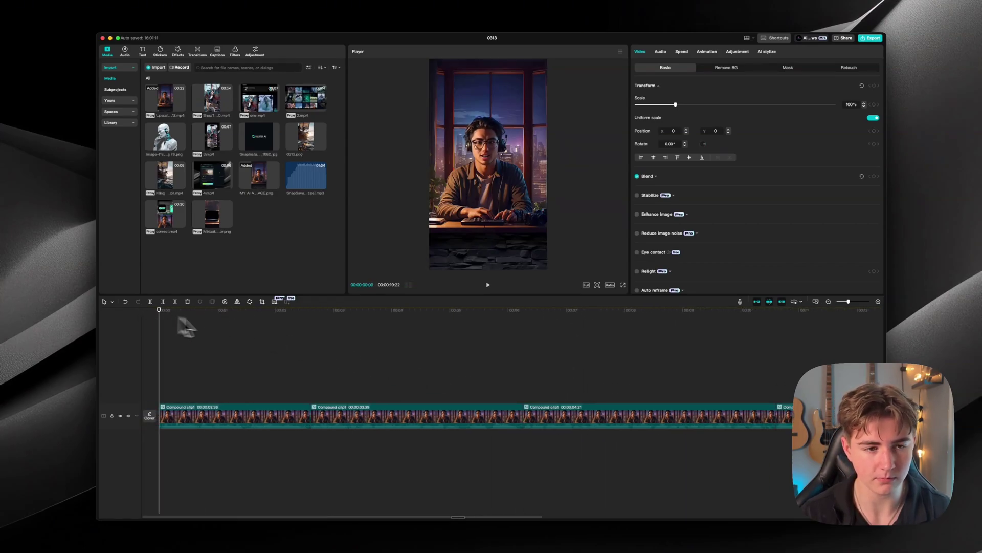
pyautogui.moveTo(262, 113); pyautogui.dragTo(170, 405)
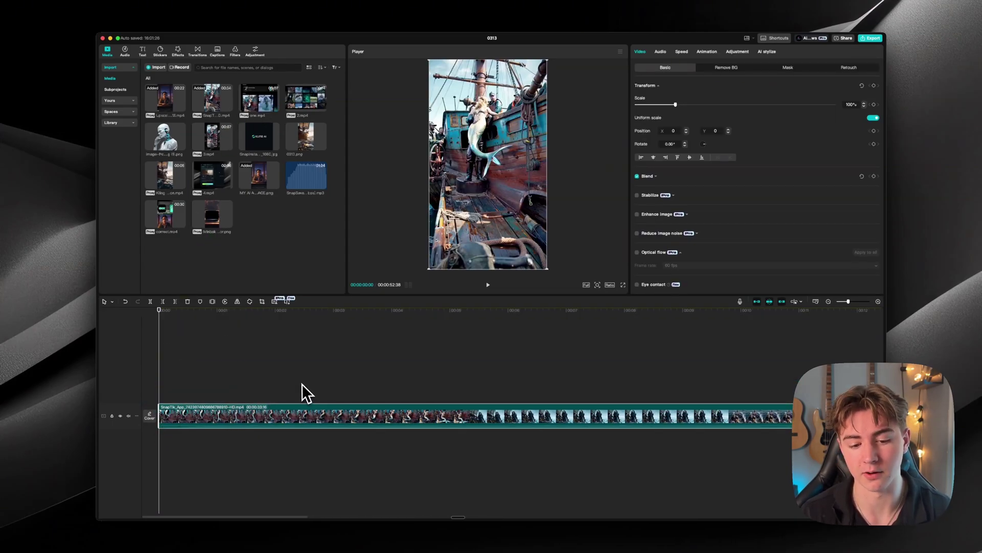
pyautogui.moveTo(449, 324)
pyautogui.mouseDown()
pyautogui.moveTo(433, 313)
pyautogui.moveTo(481, 313)
pyautogui.moveTo(458, 316)
pyautogui.mouseUp()
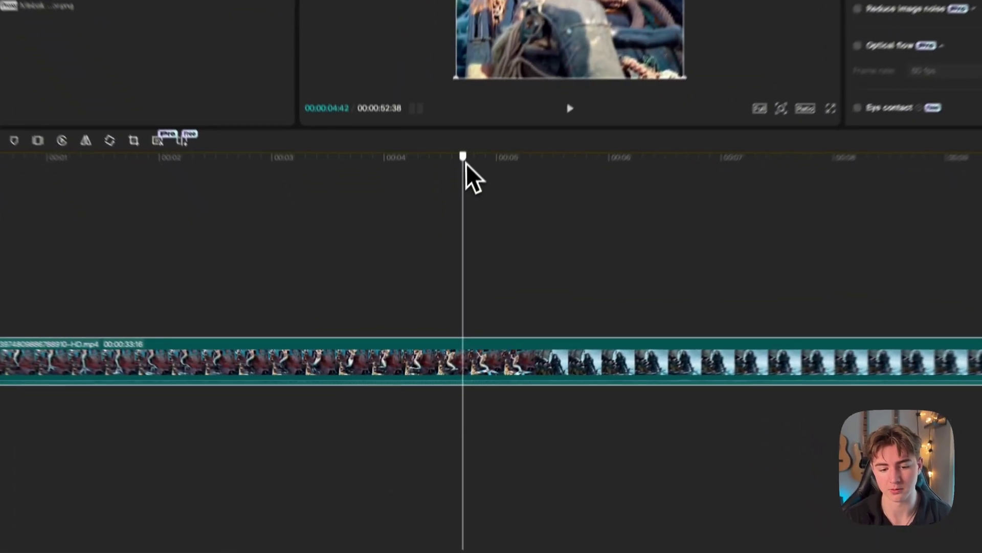
pyautogui.moveTo(523, 138); pyautogui.dragTo(518, 138)
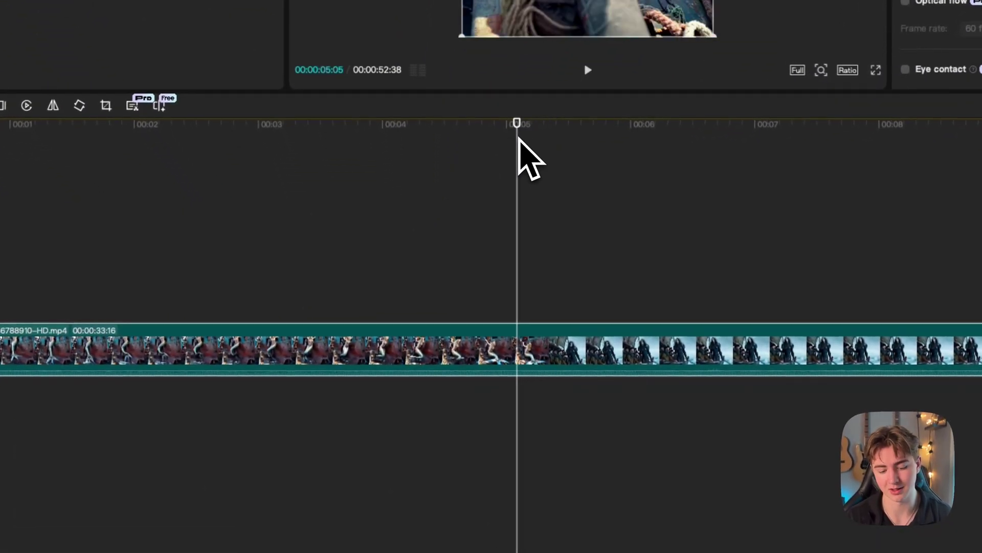
pyautogui.hotkey('ctrl', 'b')
pyautogui.press('Delete')
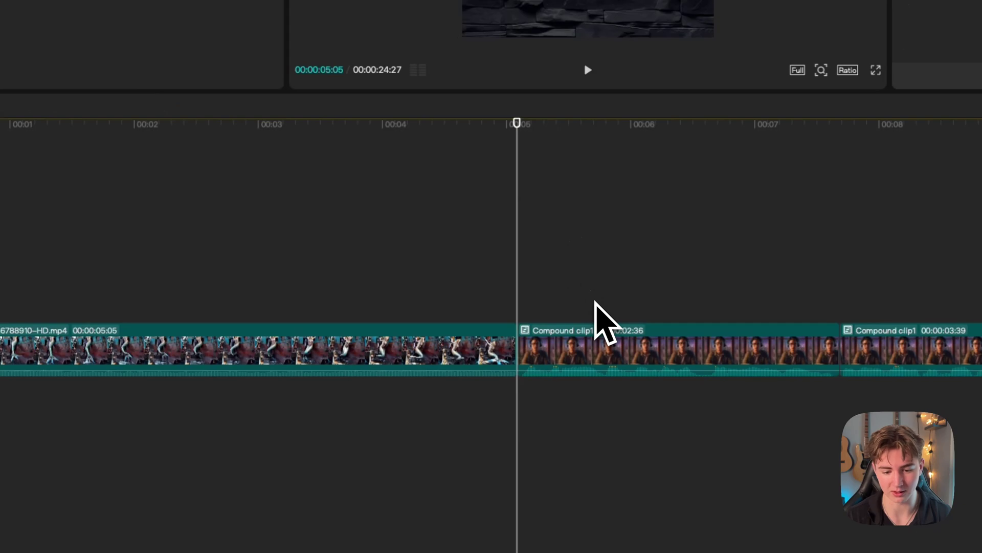
# - Set the opening ship clip's speed to 1.2x with optical flow and shorten it to 00:00:03:04
pyautogui.click(456, 351)
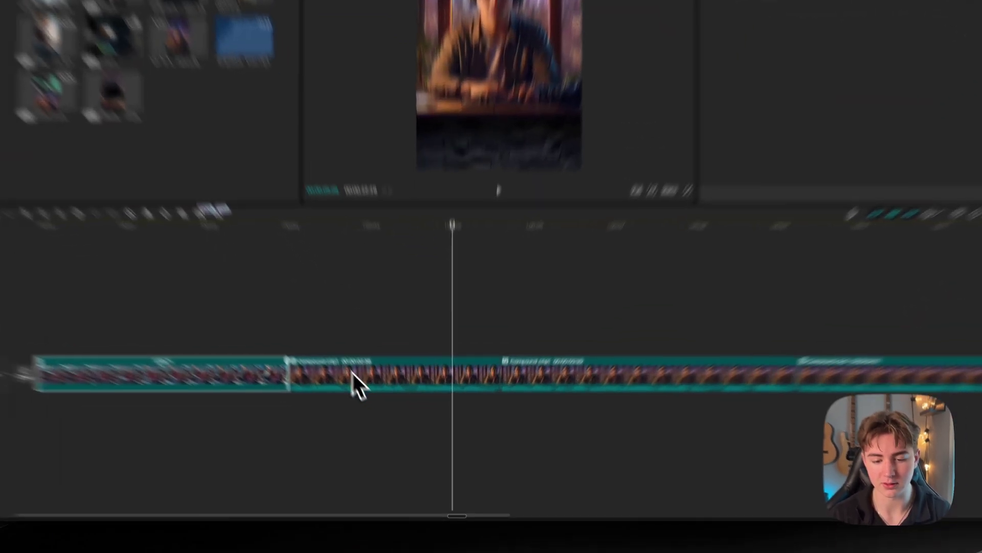
pyautogui.click(390, 417)
pyautogui.click(521, 415)
pyautogui.click(724, 297)
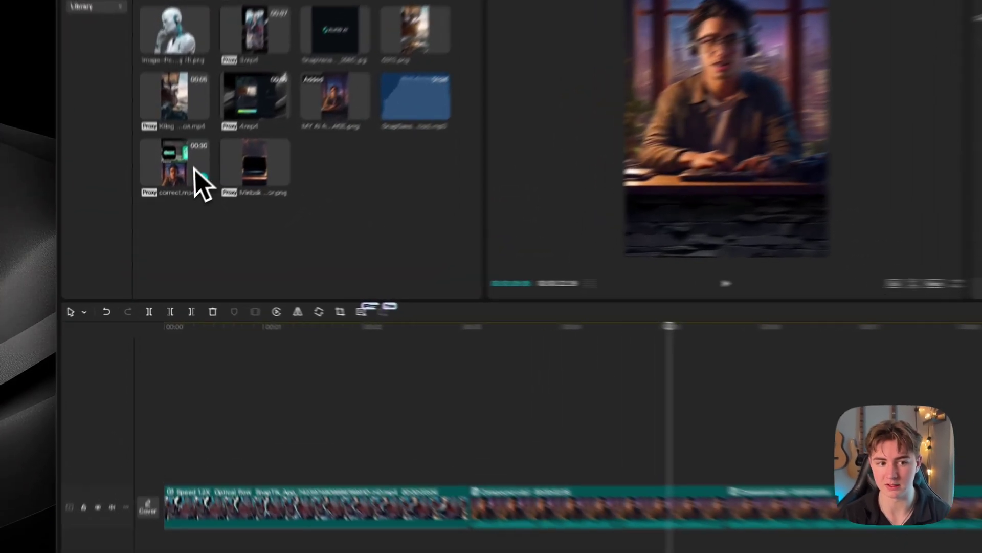
# - Preview correct.mp4 above the avatar clips as a layout reference, and shift the first avatar clip lower and enlarge it slightly
pyautogui.moveTo(179, 225); pyautogui.dragTo(345, 368)
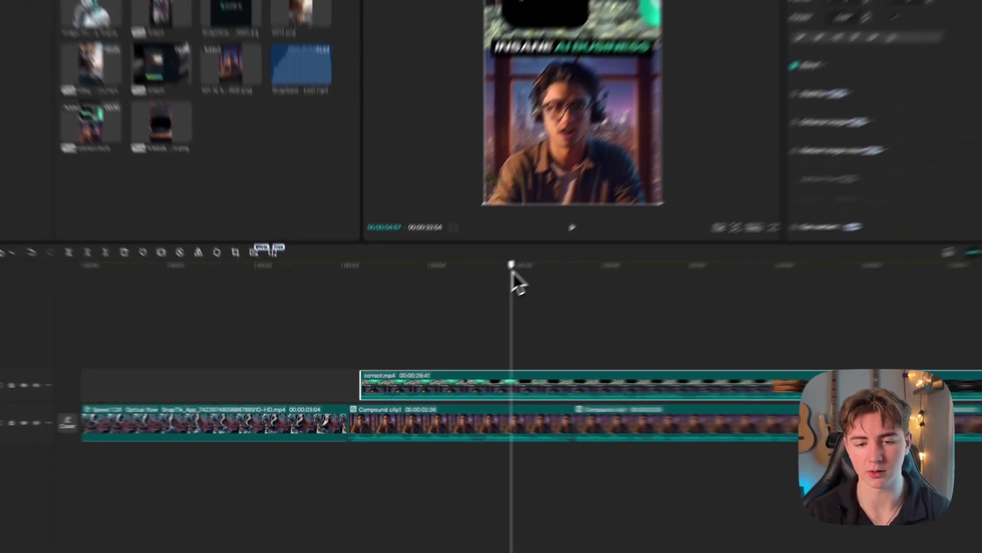
pyautogui.moveTo(518, 277); pyautogui.dragTo(414, 322)
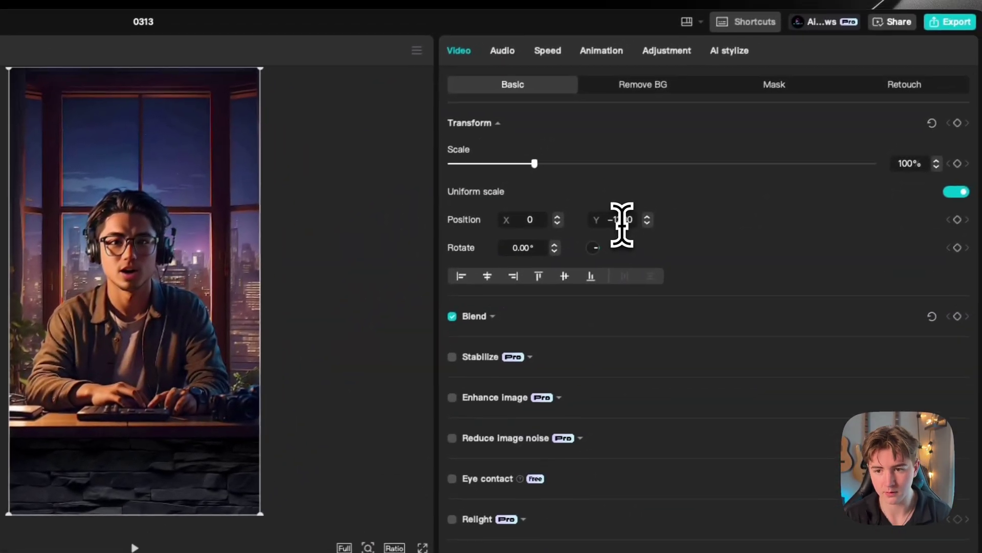
pyautogui.moveTo(533, 166)
pyautogui.mouseDown()
pyautogui.moveTo(568, 173)
pyautogui.moveTo(549, 167)
pyautogui.mouseUp()
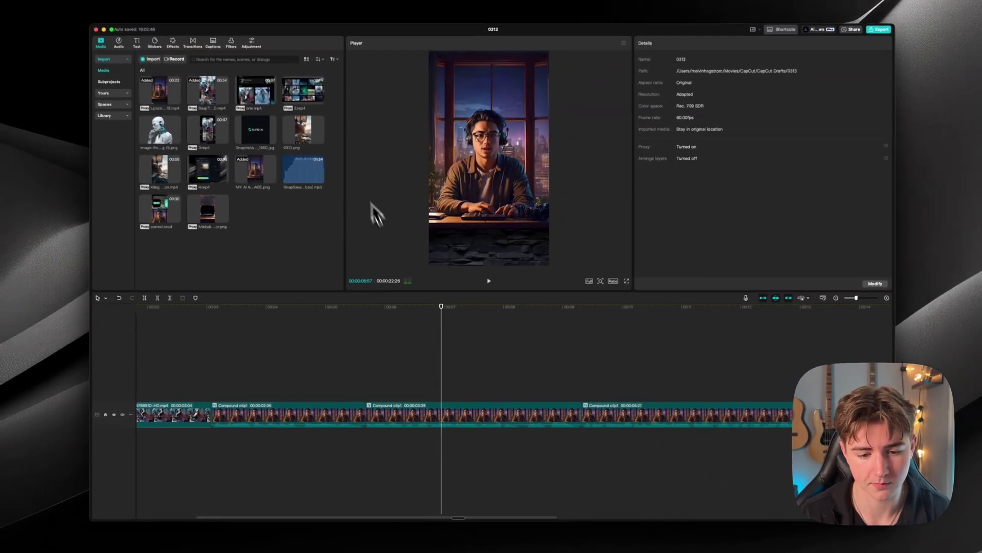
# - Place the black PNG image beneath the second avatar clip, with Arrange layers turned on in the project settings
pyautogui.moveTo(215, 210); pyautogui.dragTo(630, 354)
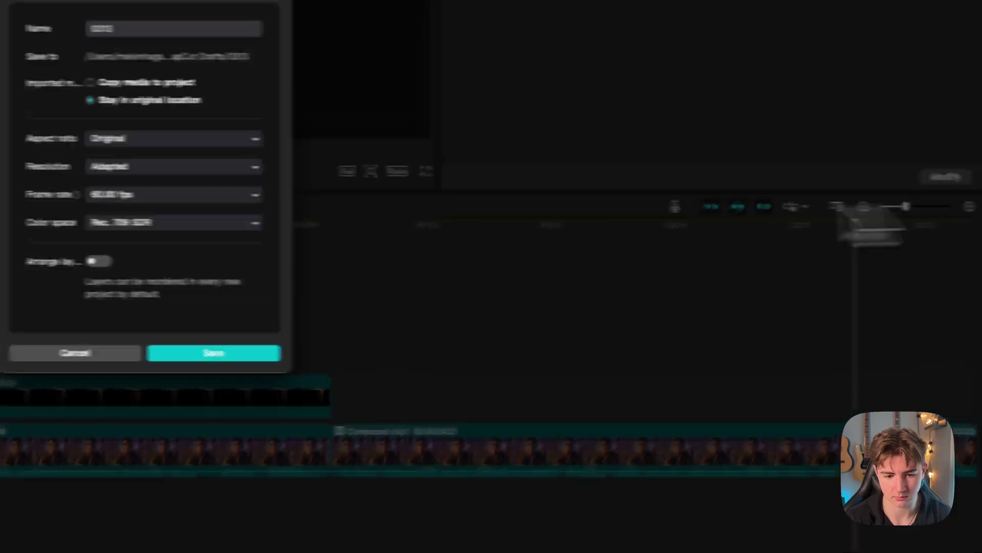
pyautogui.click(371, 182)
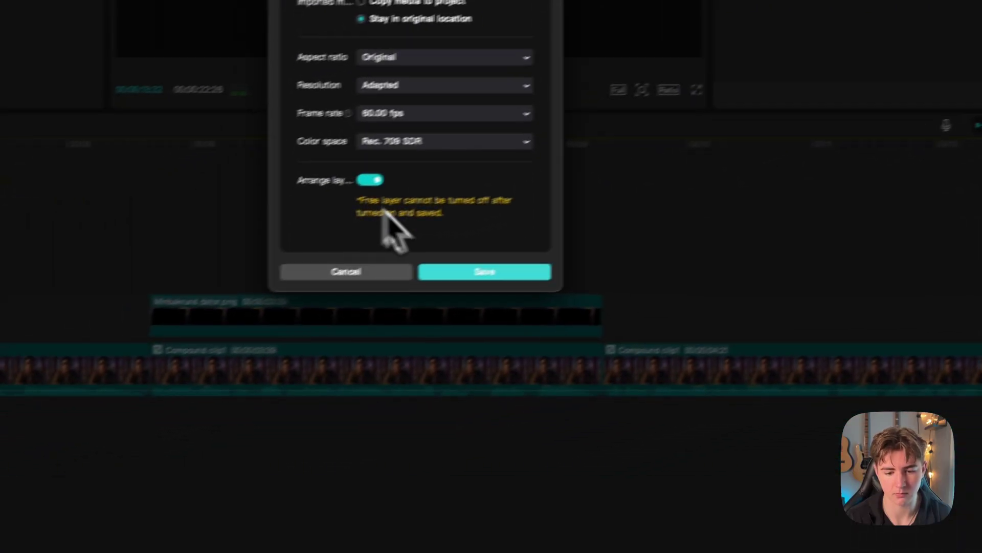
pyautogui.click(482, 271)
pyautogui.moveTo(418, 302); pyautogui.dragTo(419, 348)
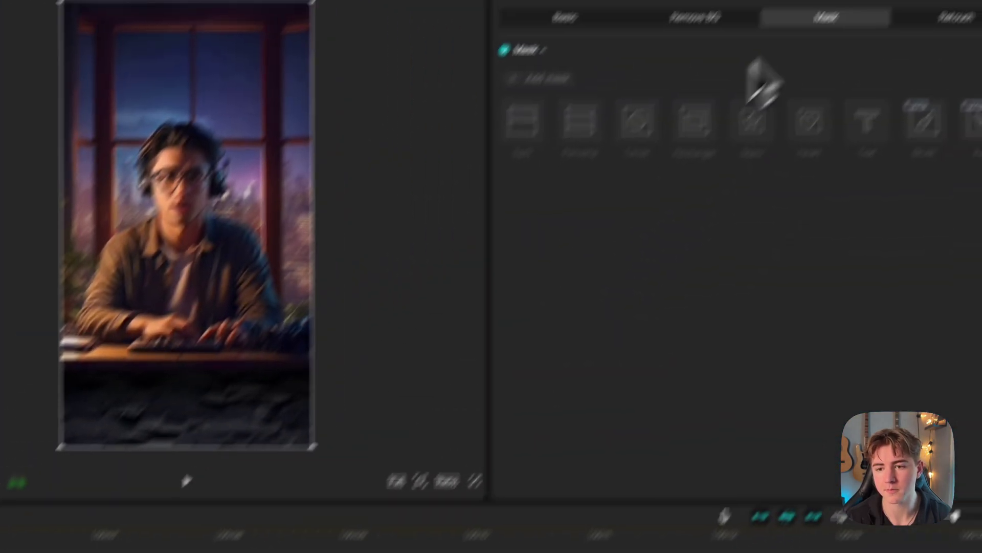
# - Apply a circle mask around the man's face on the overlay clip above the laptop scene and scale the clip down
pyautogui.click(568, 204)
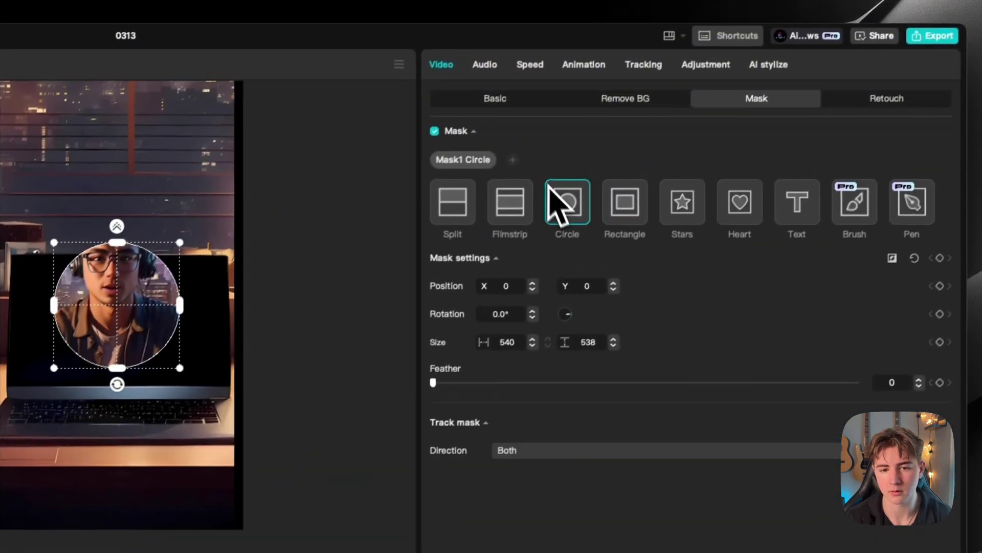
pyautogui.moveTo(280, 283); pyautogui.dragTo(279, 286)
pyautogui.click(652, 105)
pyautogui.moveTo(672, 184); pyautogui.dragTo(654, 186)
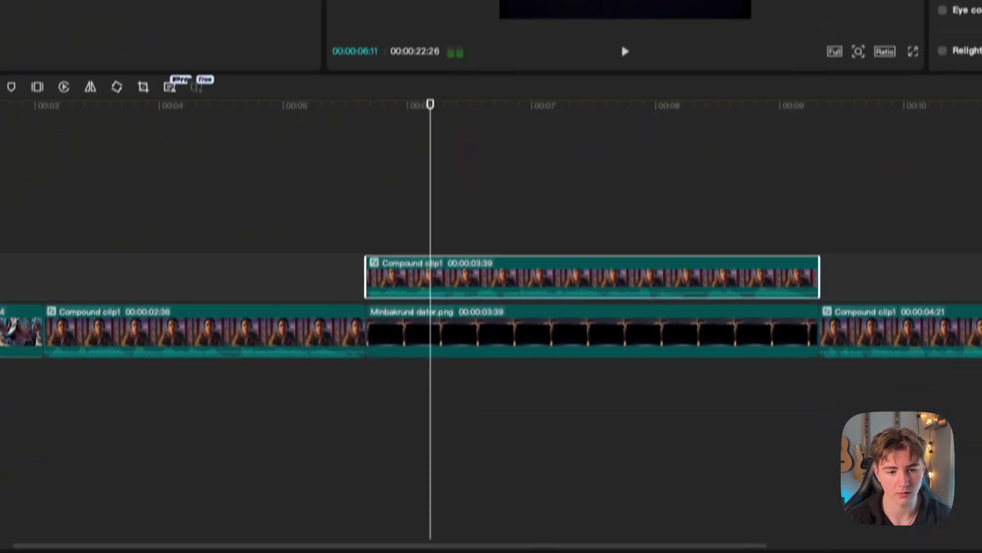
# - Add the white helvit.png beneath the face overlay with a circle mask, 83% scale and Y position 1115 so it rings the face
pyautogui.moveTo(300, 55); pyautogui.dragTo(423, 420)
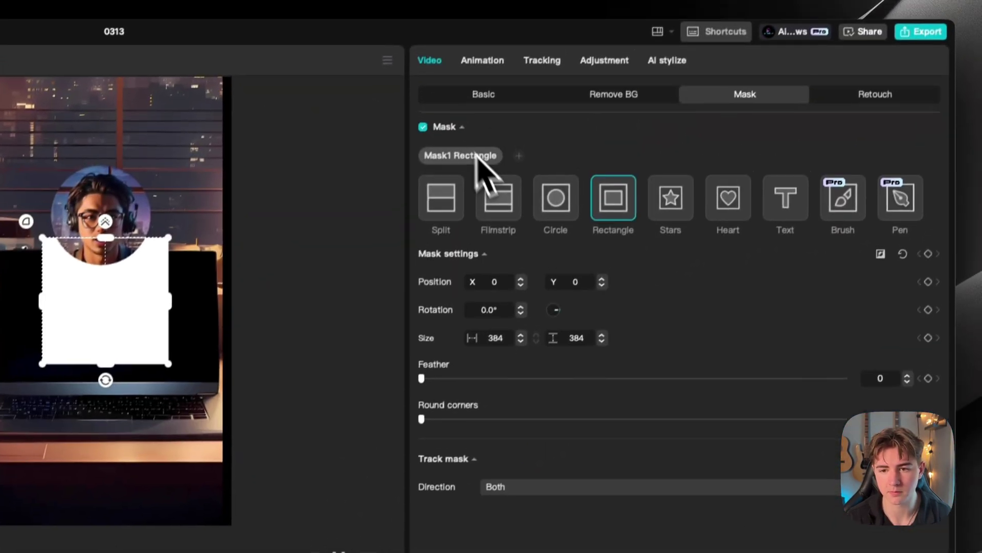
pyautogui.click(557, 193)
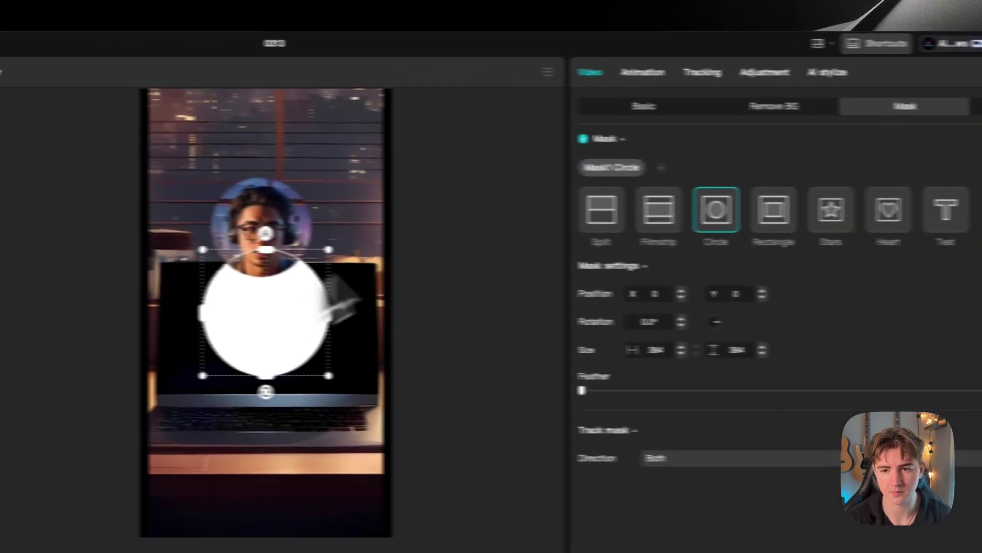
pyautogui.click(645, 106)
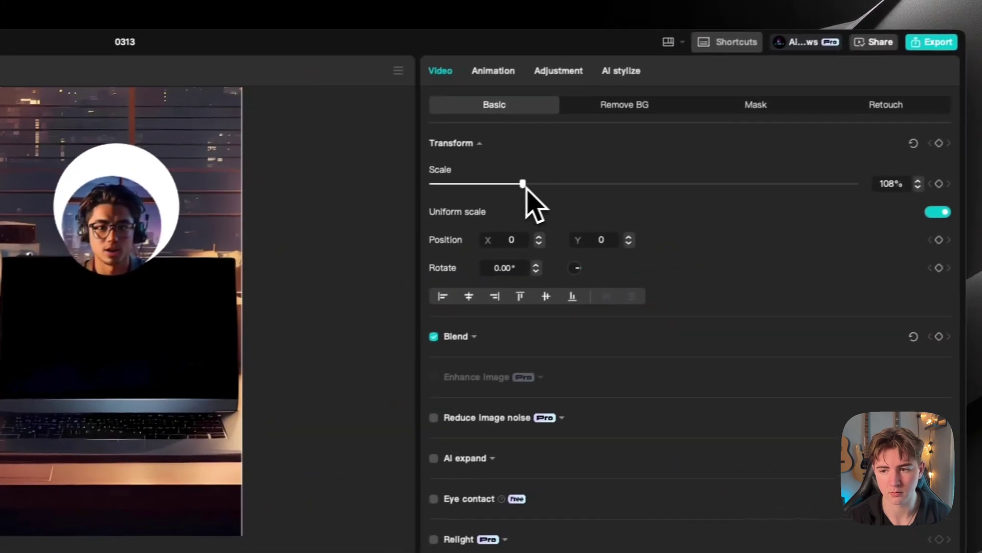
pyautogui.click(828, 73)
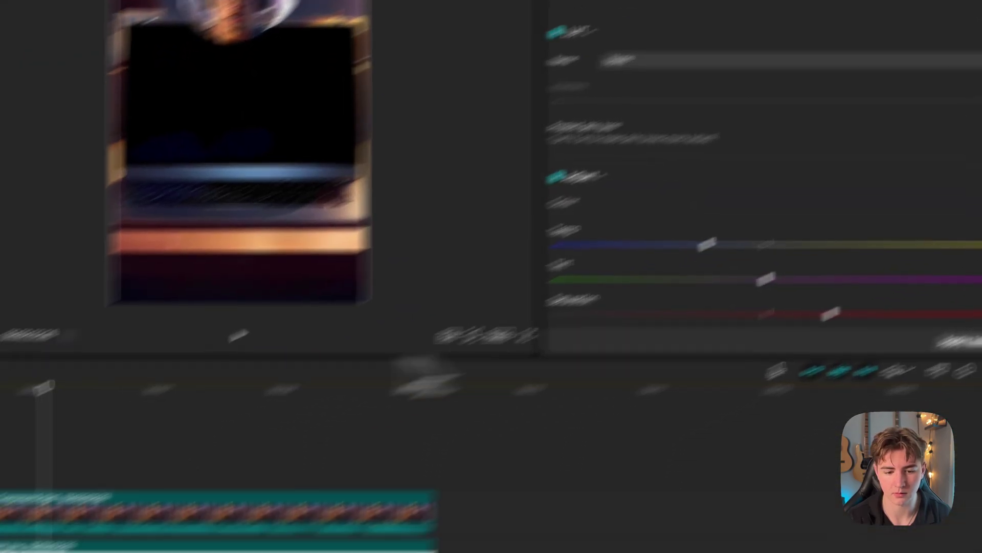
pyautogui.click(291, 395)
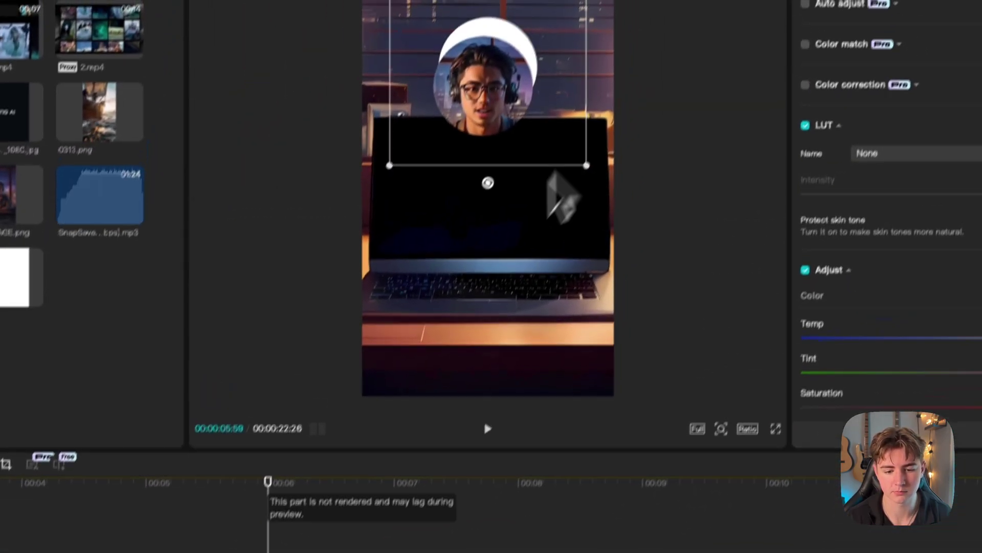
pyautogui.moveTo(528, 132); pyautogui.dragTo(534, 93)
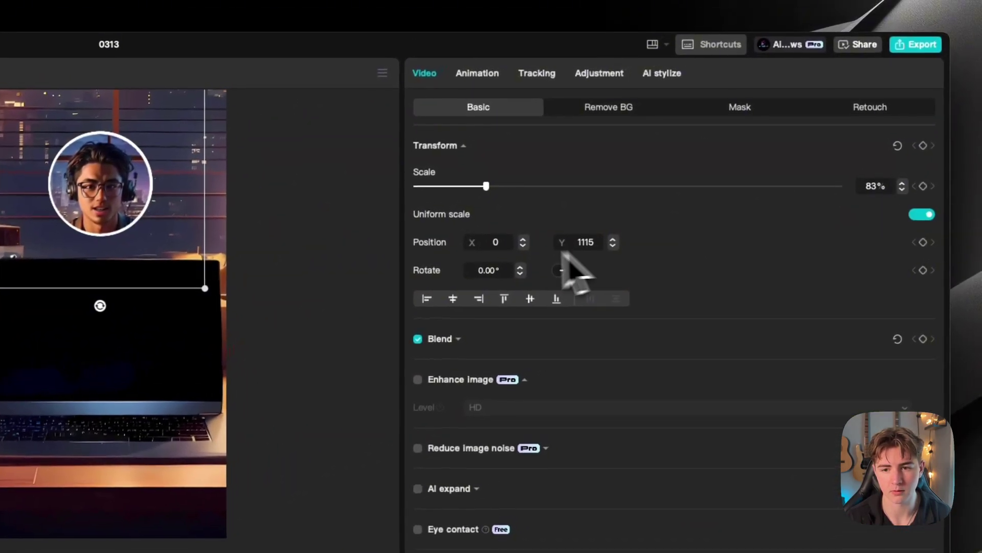
pyautogui.press('Escape')
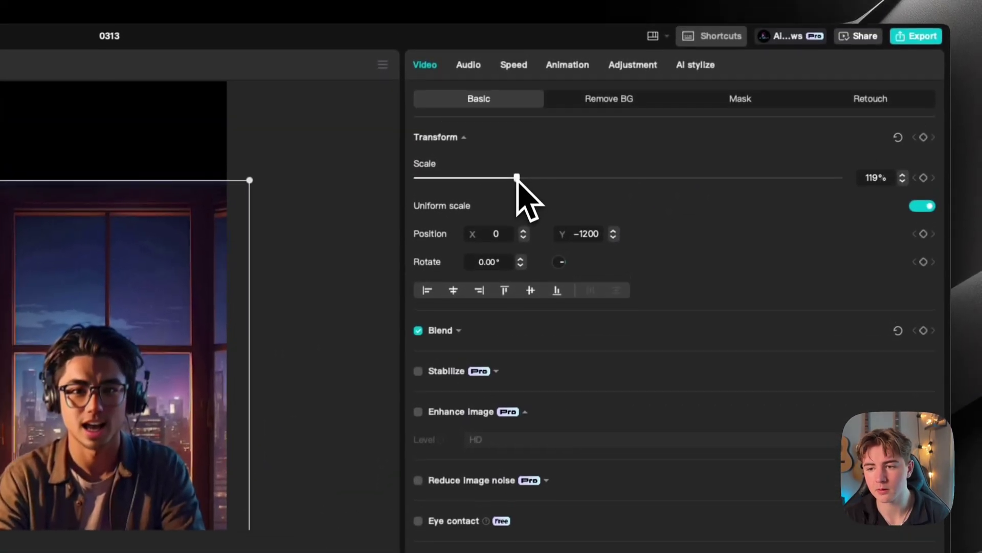
# - Review the cuts across the whole timeline, from the opening clip through the laptop scene to the last talking-head clip
pyautogui.press('Escape')
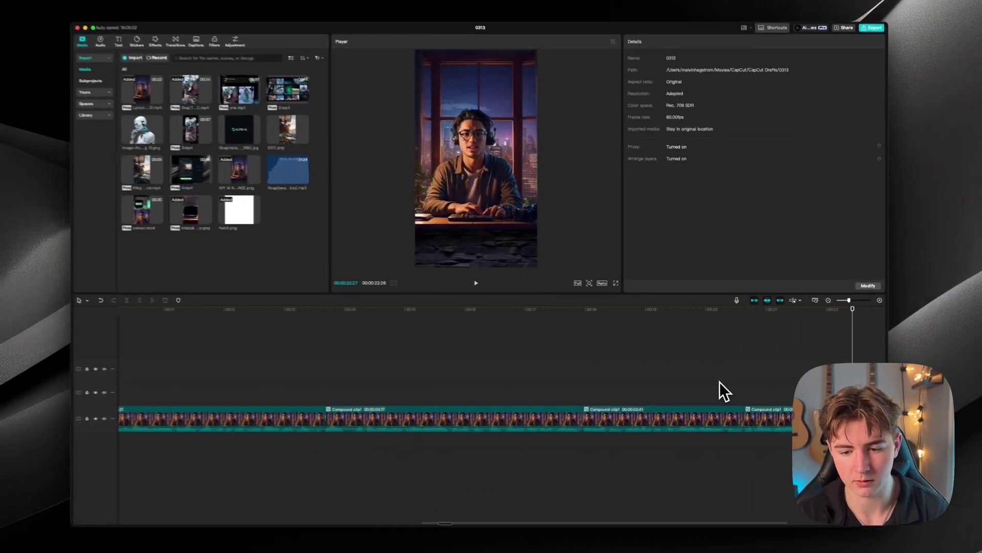
pyautogui.hscroll(-10, 783, 358)
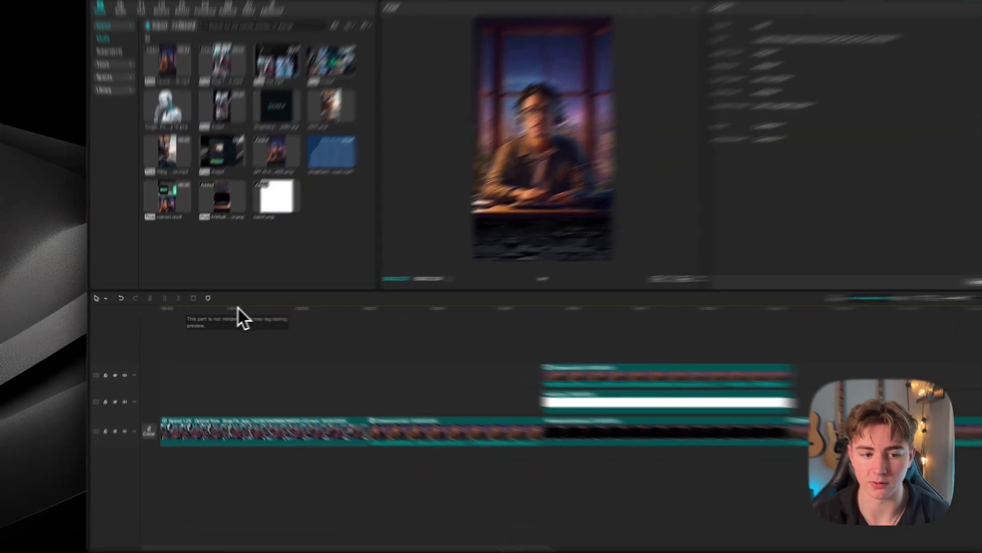
pyautogui.moveTo(214, 310); pyautogui.dragTo(402, 311)
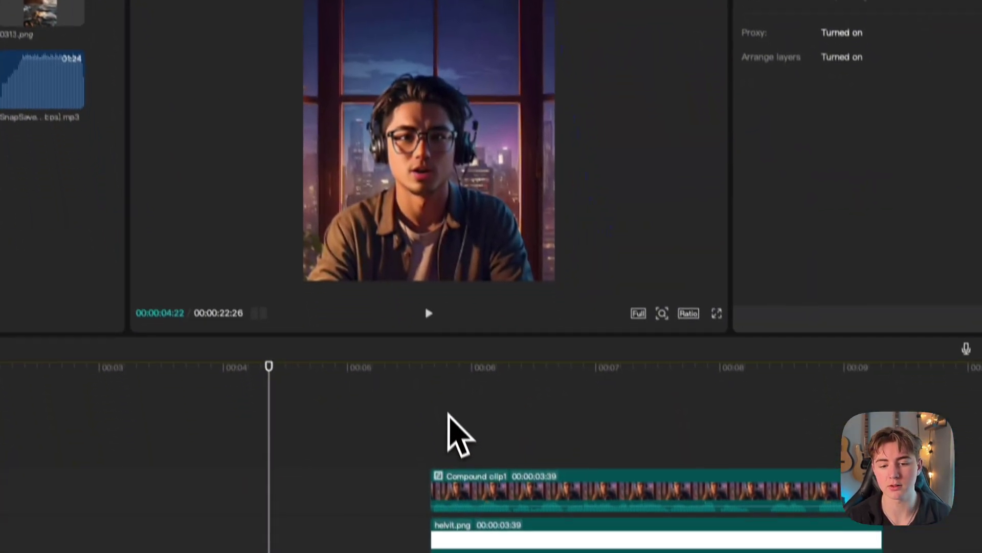
pyautogui.moveTo(455, 366); pyautogui.dragTo(716, 366)
pyautogui.hscroll(6, 382, 394)
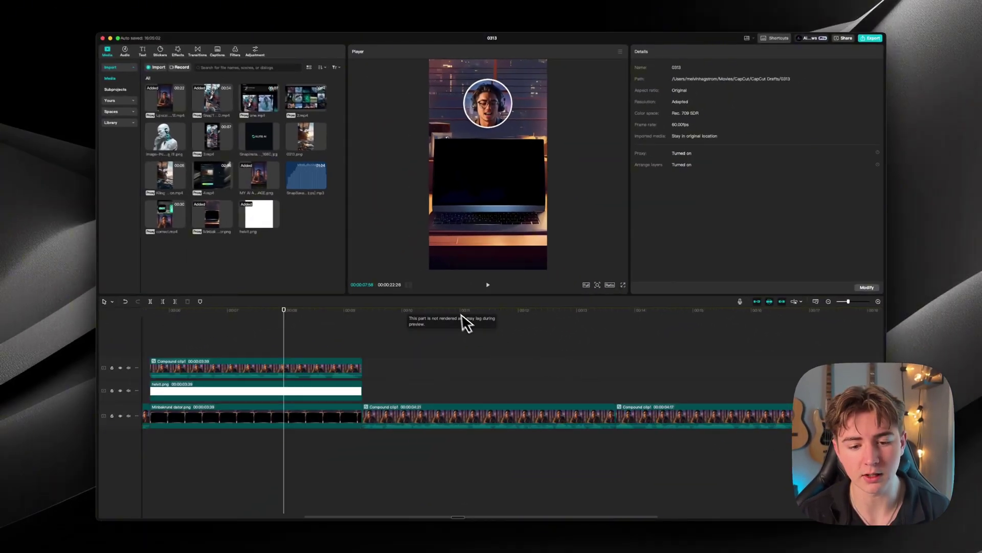
pyautogui.moveTo(453, 309); pyautogui.dragTo(483, 369)
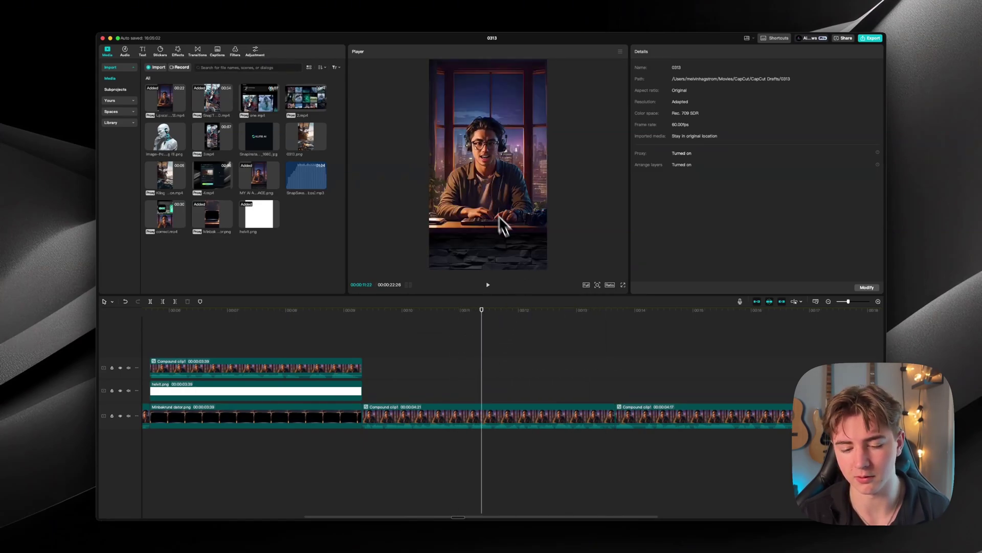
pyautogui.hscroll(5, 546, 369)
pyautogui.click(323, 313)
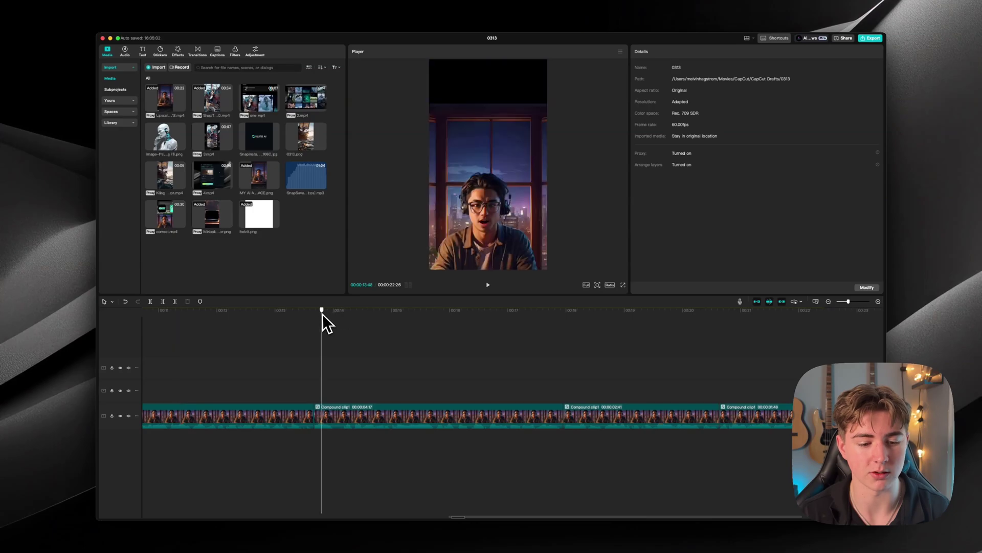
pyautogui.moveTo(317, 334); pyautogui.dragTo(454, 305)
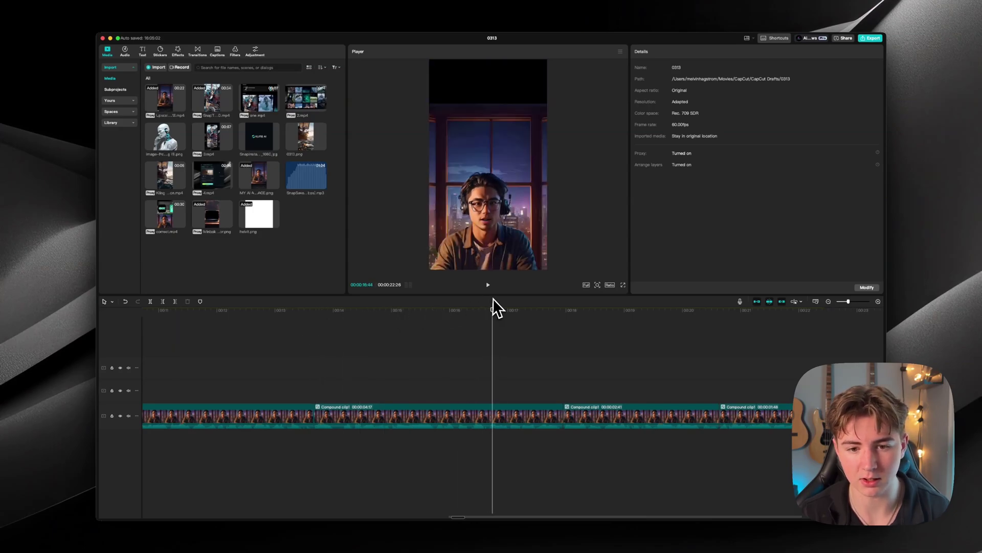
pyautogui.click(565, 326)
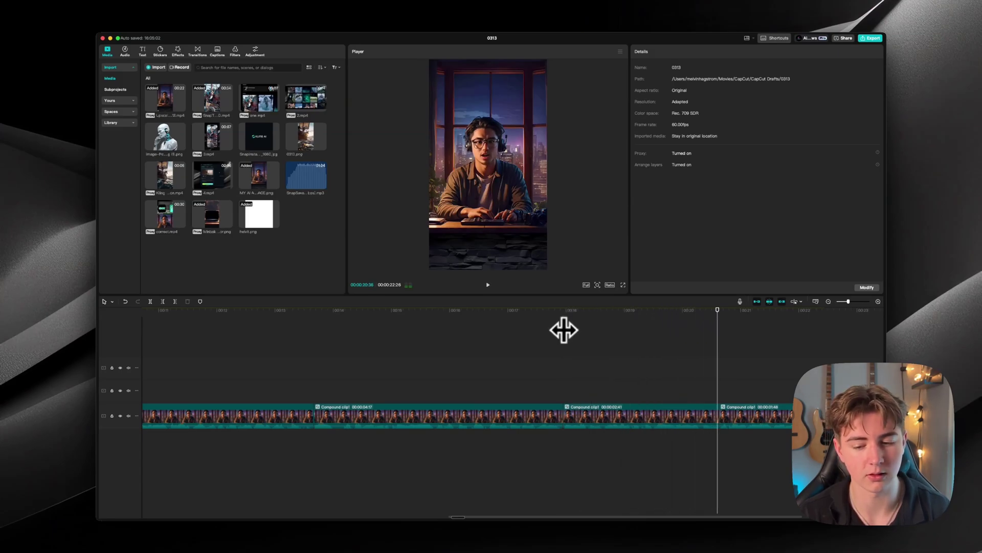
pyautogui.moveTo(568, 314); pyautogui.dragTo(723, 344)
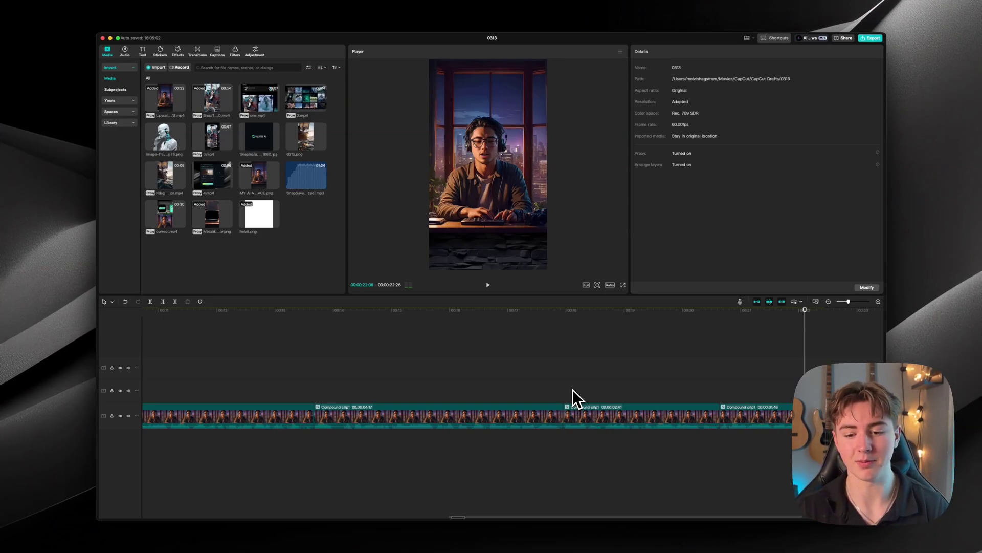
pyautogui.hscroll(-10, 543, 390)
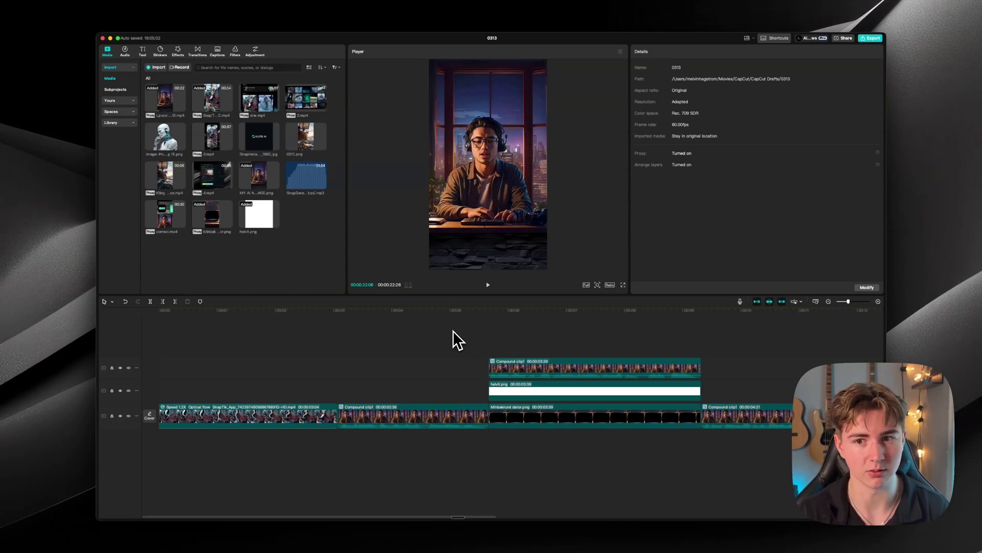
# - Place one.mp4 above the talking-head clip before the laptop scene, trimmed to that clip's length, with 119% scale and Y position 955
pyautogui.moveTo(259, 97); pyautogui.dragTo(375, 358)
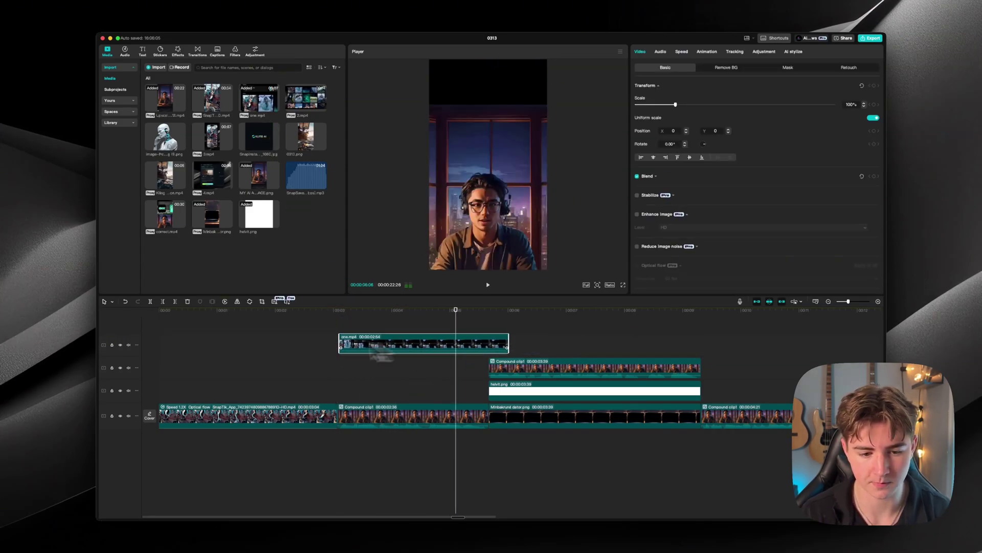
pyautogui.moveTo(332, 335); pyautogui.dragTo(372, 338)
pyautogui.moveTo(389, 341); pyautogui.dragTo(337, 344)
pyautogui.click(331, 345)
pyautogui.press('space')
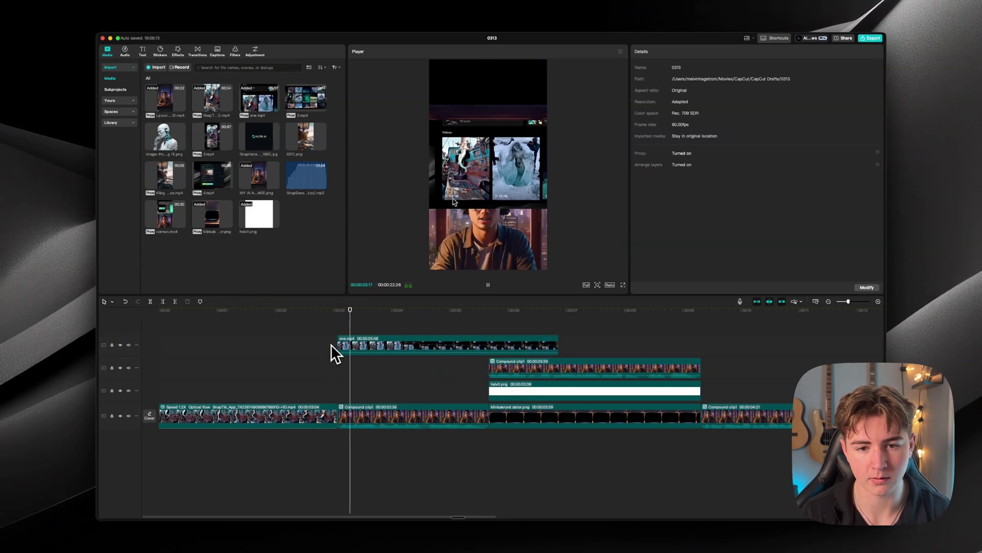
pyautogui.click(501, 347)
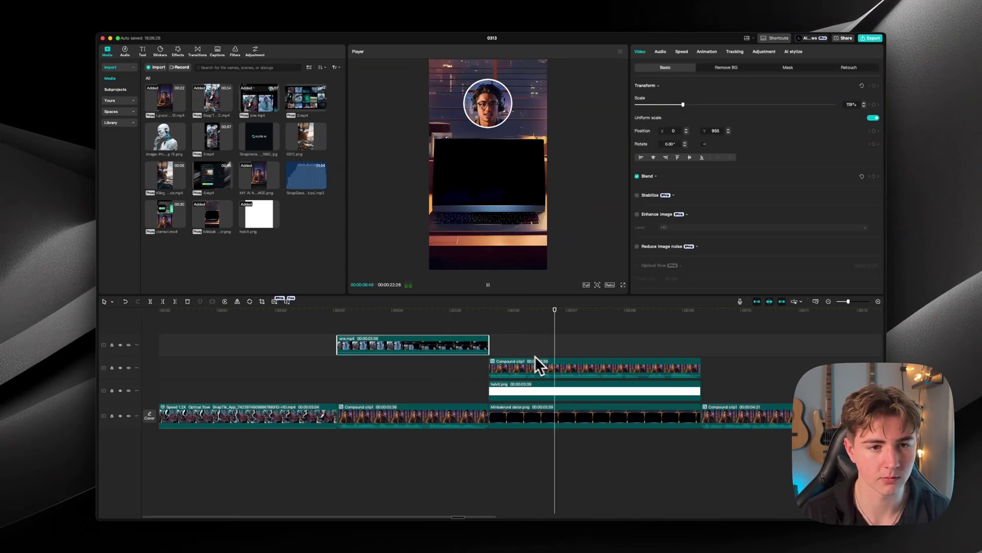
# - Place 2.mp4 above the laptop scene, trim it to the scene's end and scale it down to fit the laptop screen
pyautogui.moveTo(306, 98); pyautogui.dragTo(492, 333)
pyautogui.hscroll(5, 566, 359)
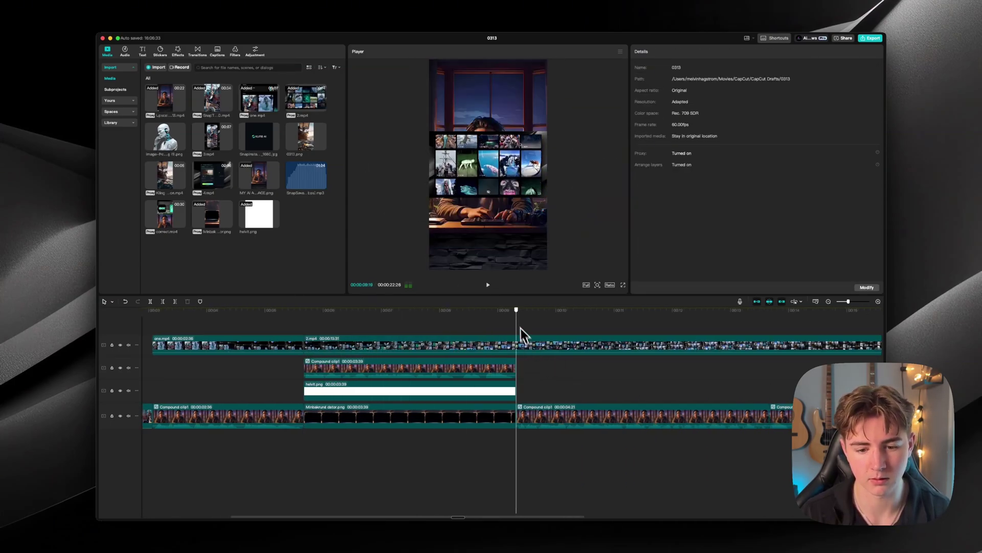
pyautogui.click(482, 338)
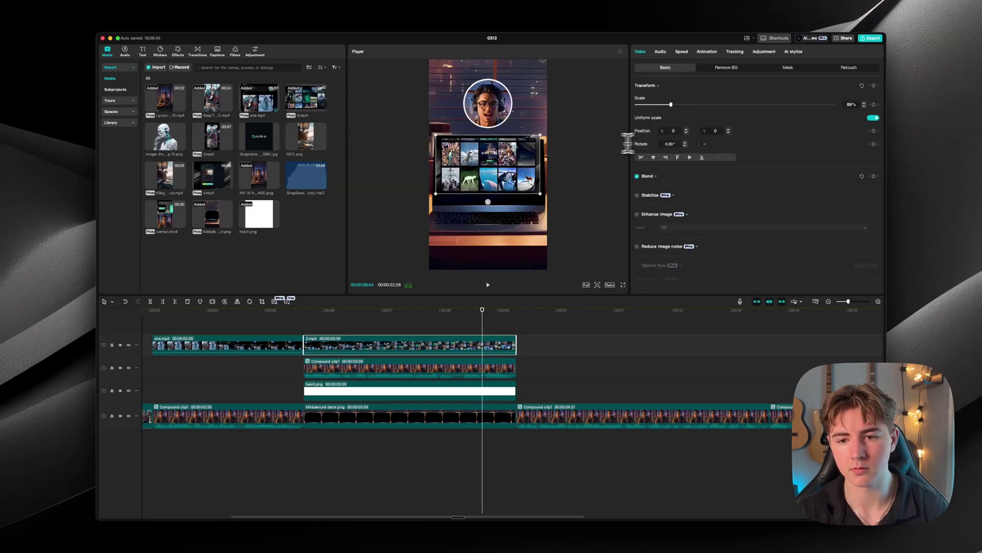
pyautogui.click(523, 264)
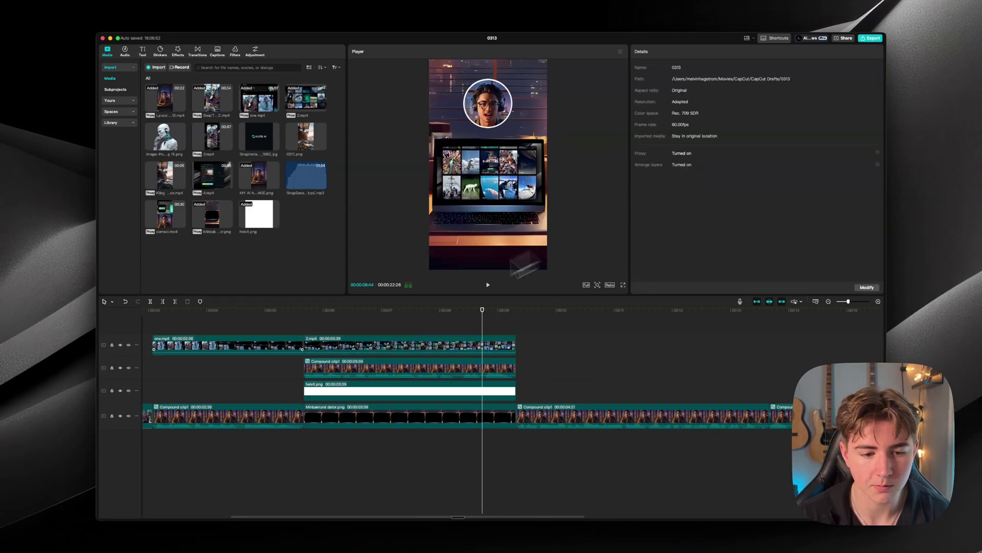
# - Place 3.mp4 directly after 2.mp4 on the same track, above the next talking-head clip
pyautogui.moveTo(498, 330); pyautogui.dragTo(521, 330)
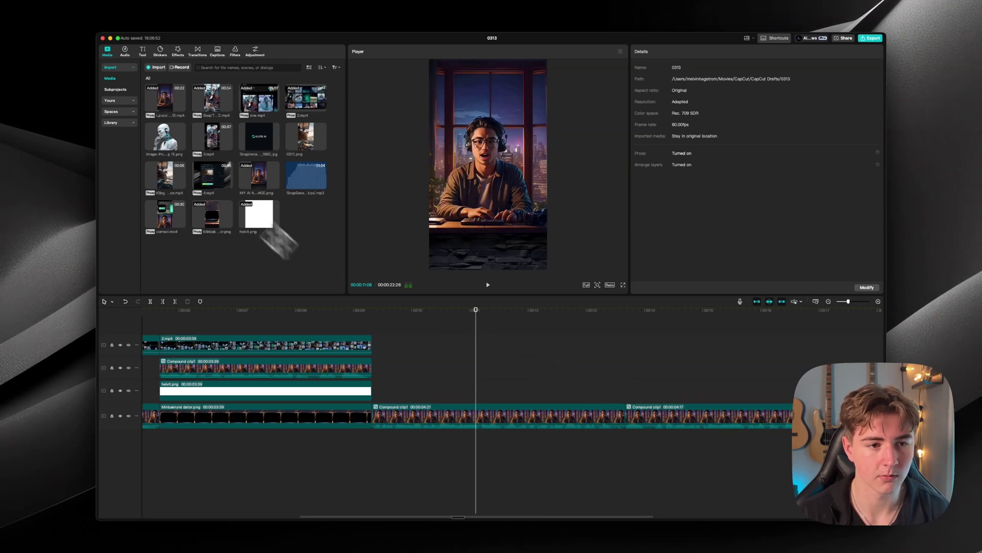
pyautogui.moveTo(213, 177); pyautogui.dragTo(424, 341)
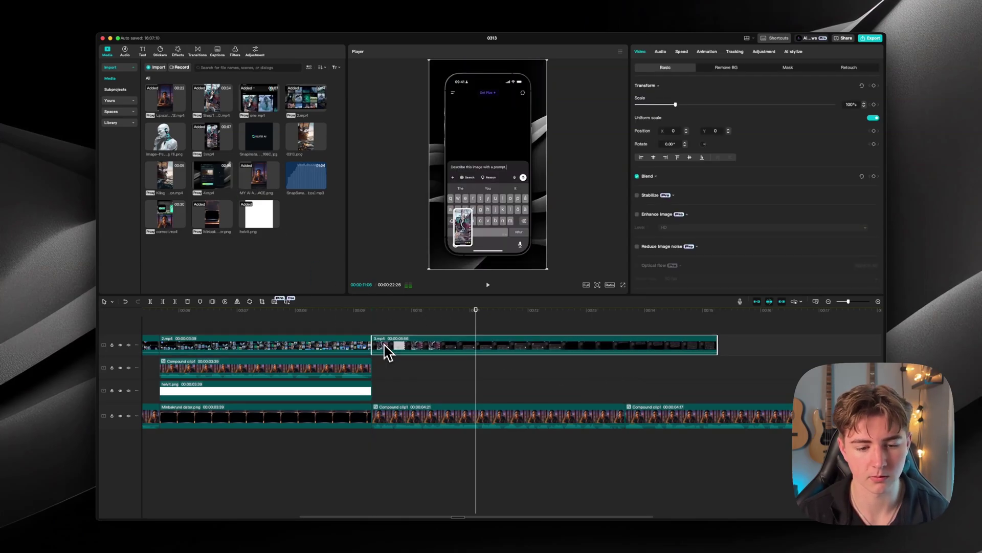
pyautogui.click(364, 327)
# - Split 3.mp4 about 1.5 seconds in and speed up its second part to 1.7X
pyautogui.press('space')
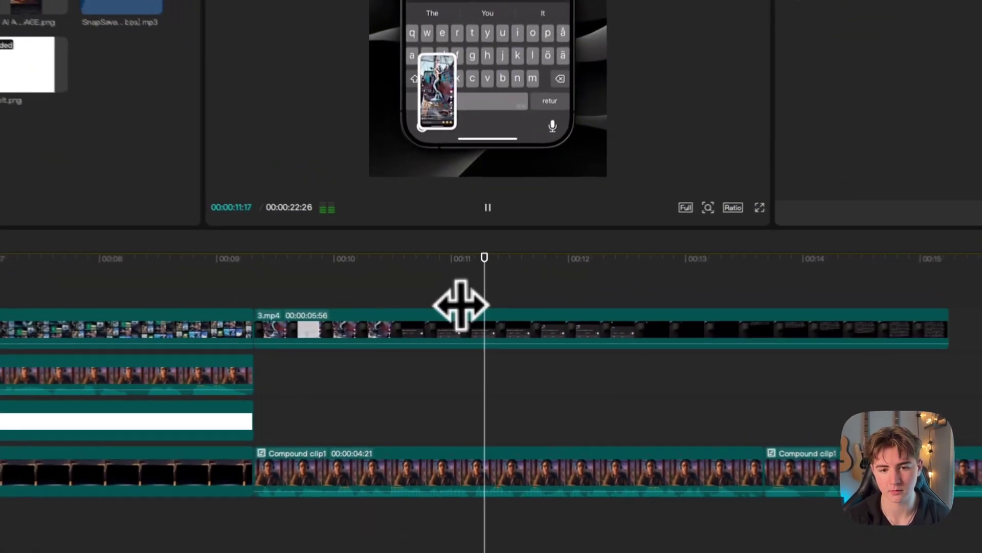
pyautogui.press('space')
pyautogui.hotkey('ctrl', 'b')
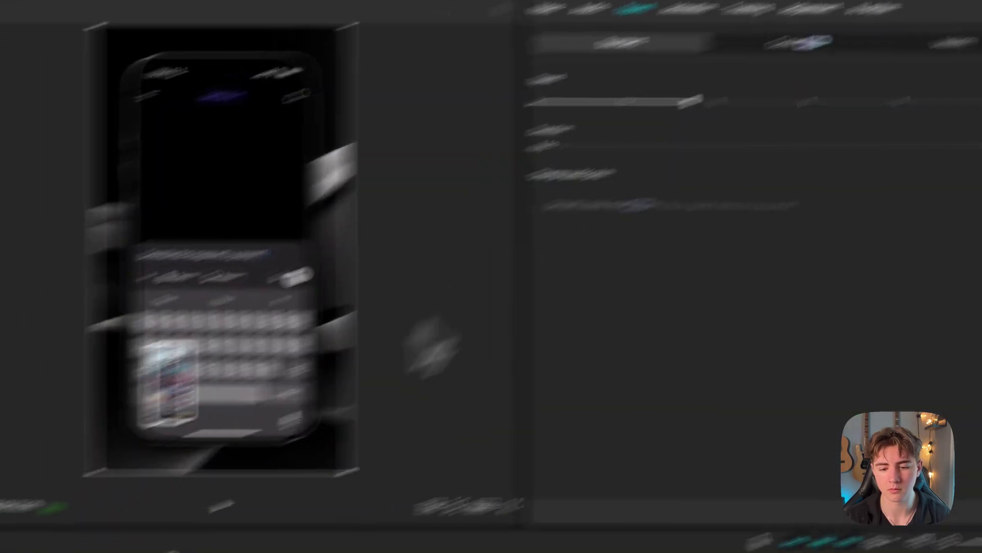
pyautogui.press('space')
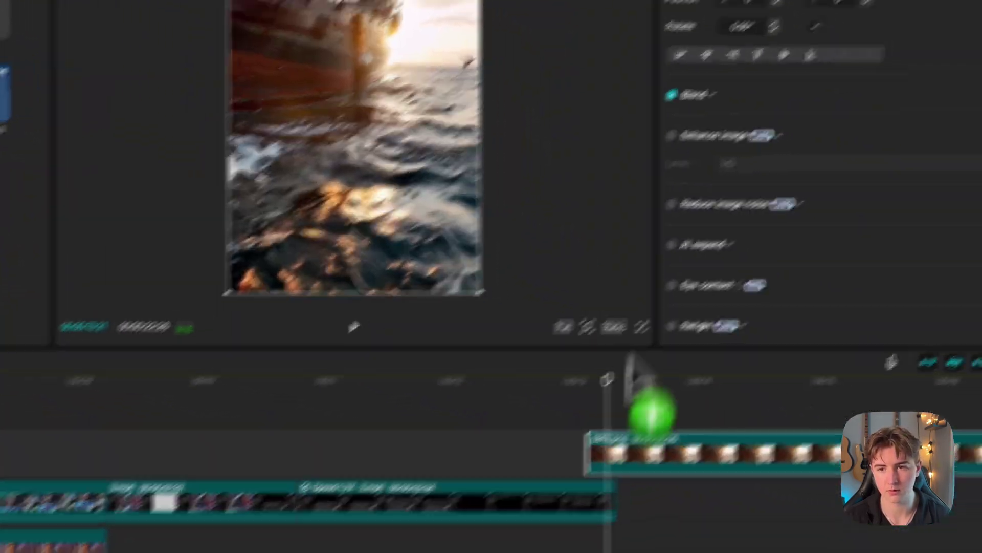
# - Give the 0313.png image overlapping the end of 3.mp4 an entrance animation that fades it in, and preview the transition
pyautogui.click(512, 40)
pyautogui.scroll(-1, 544, 193)
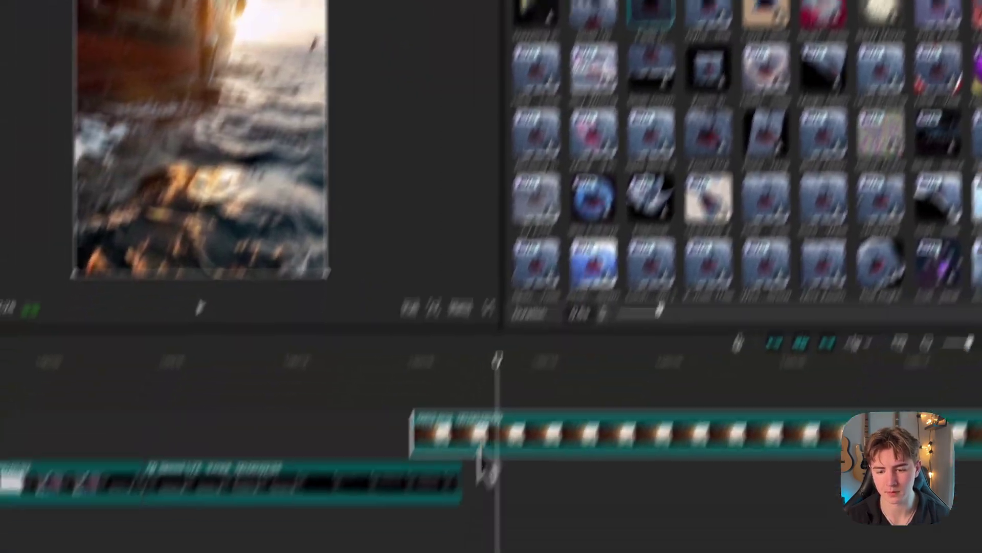
pyautogui.click(444, 282)
pyautogui.press('space')
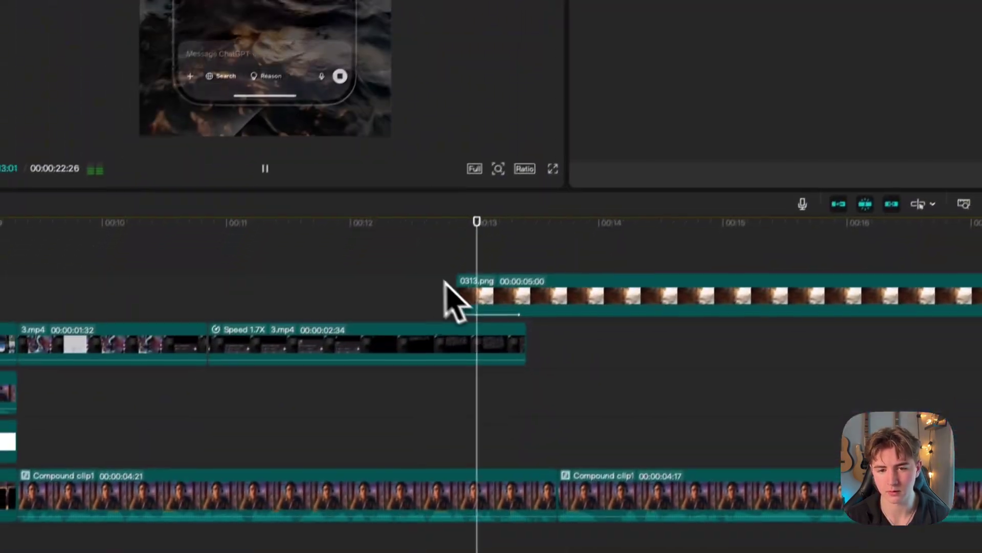
pyautogui.press('space')
# - Split 0313.png at about 00:00:14:25 and delete the part after the cut
pyautogui.click(603, 289)
pyautogui.press('space')
pyautogui.press('space')
pyautogui.hotkey('ctrl', 'b')
pyautogui.press('Delete')
# - Apply the 0.5 s Fade Out exit animation to the 0313.png image
pyautogui.click(637, 337)
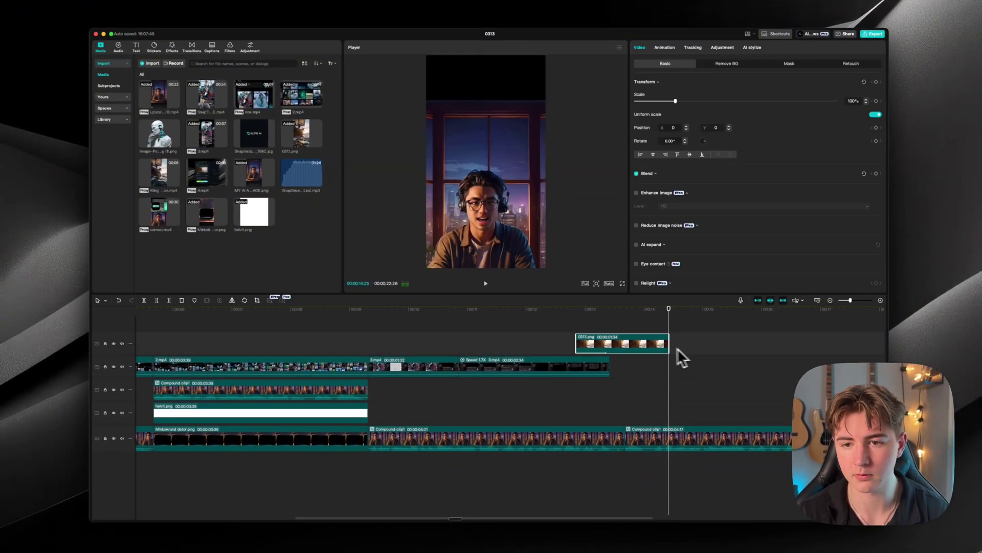
pyautogui.click(663, 10)
pyautogui.click(727, 28)
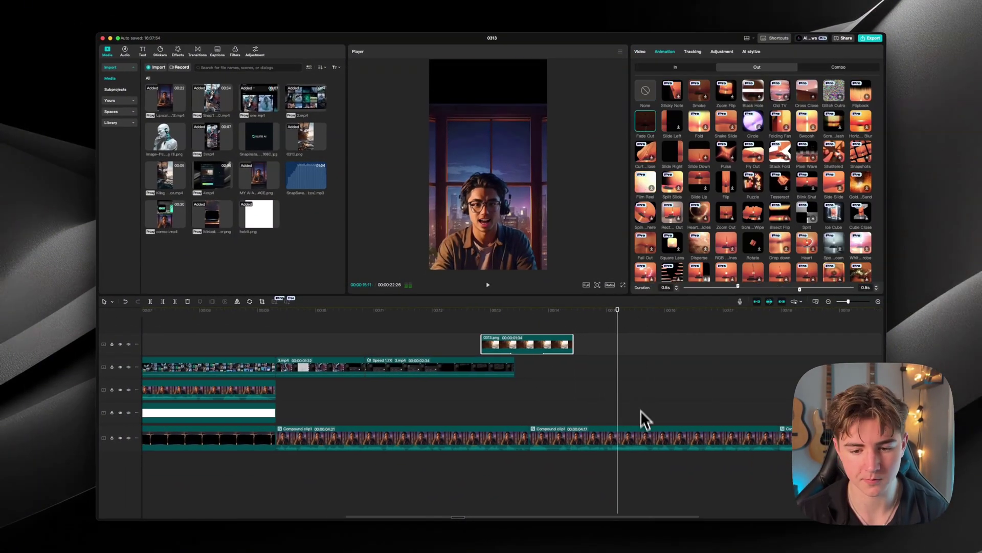
pyautogui.hscroll(-3, 644, 420)
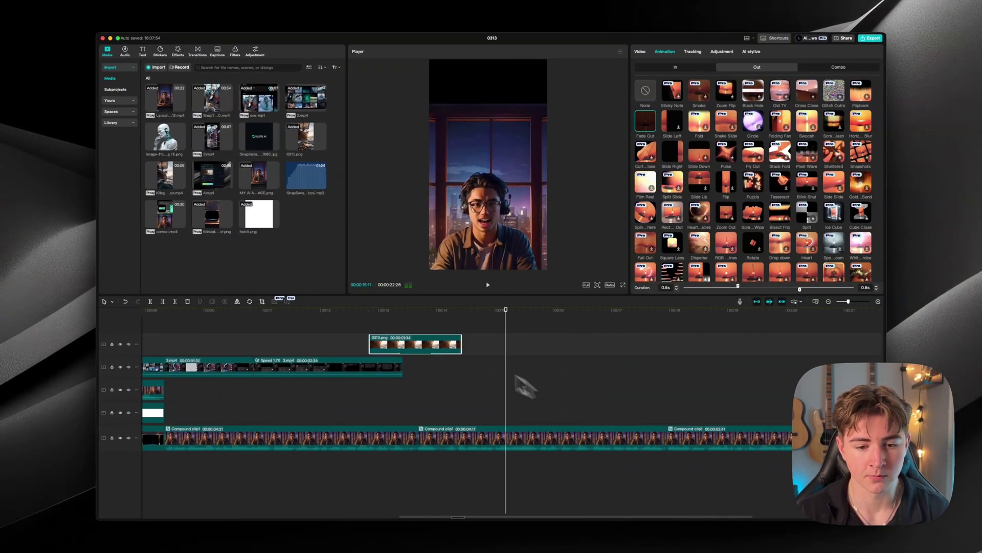
# - Place 4.mp4 on the timeline after 3.mp4 and enlarge the overlaid KLING AI image until it fills the frame's width
pyautogui.moveTo(212, 176); pyautogui.dragTo(444, 376)
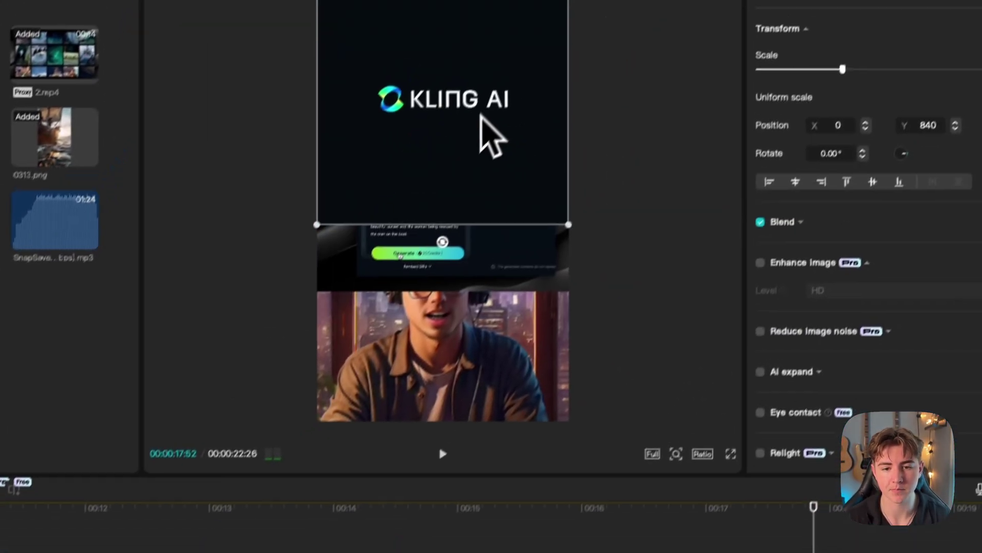
pyautogui.moveTo(843, 69); pyautogui.dragTo(859, 69)
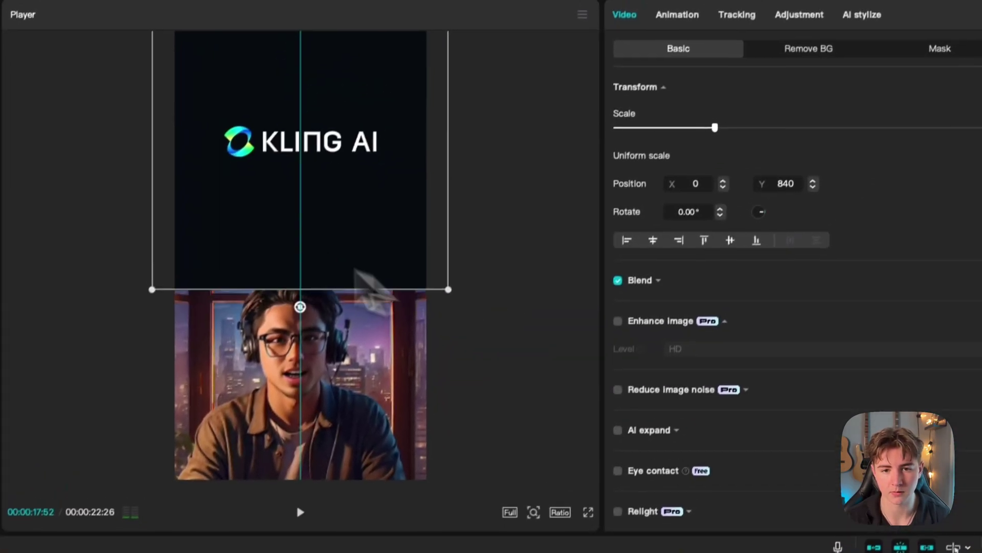
# - Fit the KLING AI image above the speaker at Y 1089 with a Split mask, and shorten its clip to end at about 15.4 s
pyautogui.click(923, 77)
pyautogui.click(532, 189)
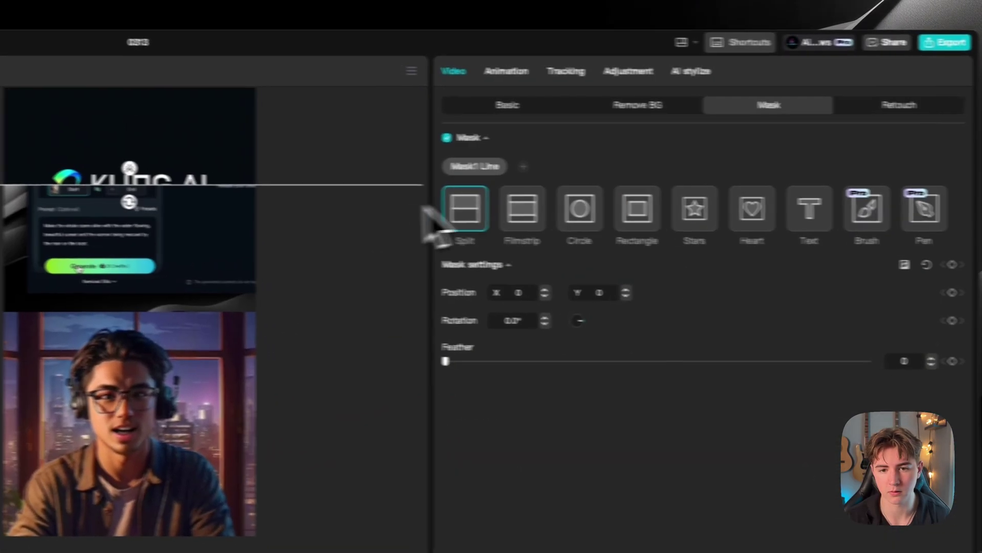
pyautogui.moveTo(220, 161); pyautogui.dragTo(220, 291)
pyautogui.click(576, 83)
pyautogui.moveTo(434, 307); pyautogui.dragTo(439, 341)
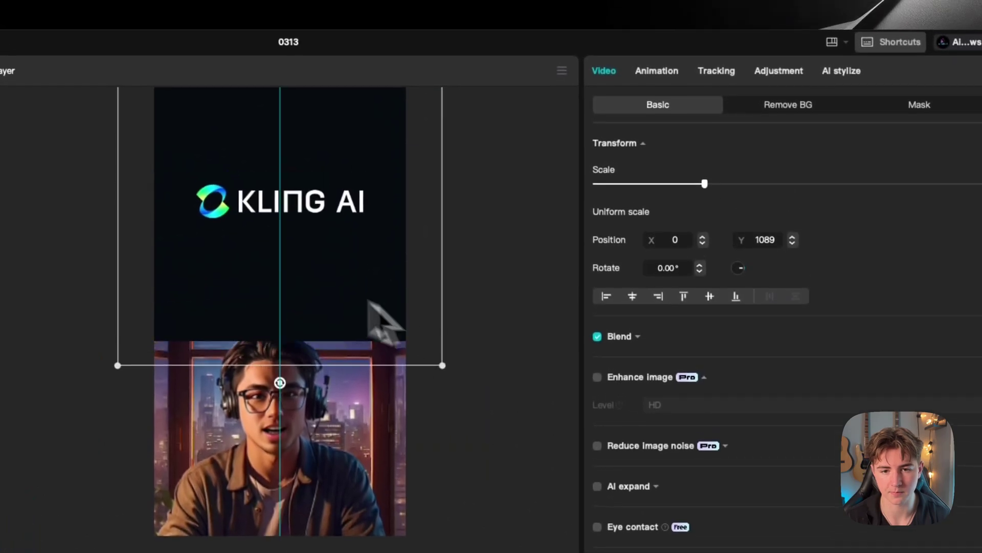
pyautogui.click(920, 79)
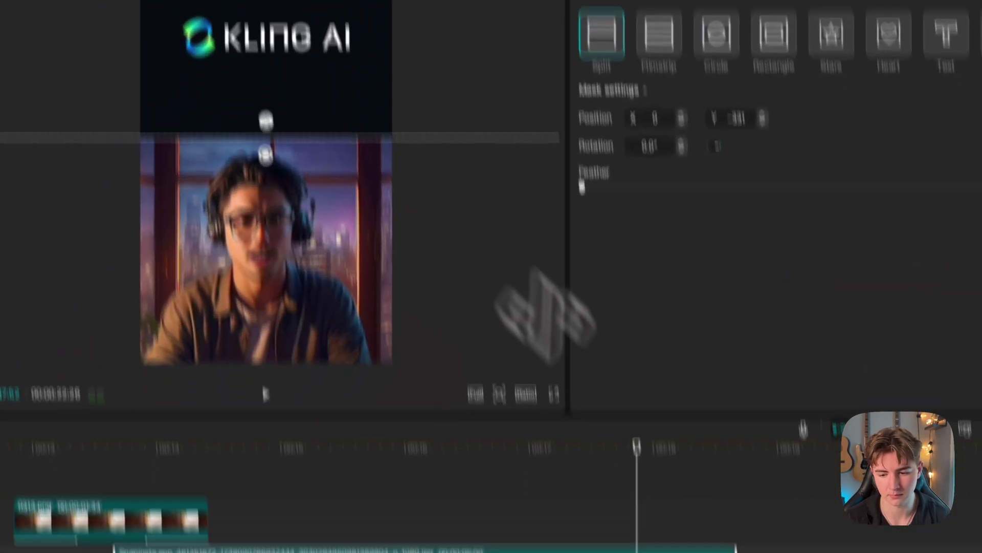
pyautogui.moveTo(735, 549); pyautogui.dragTo(268, 549)
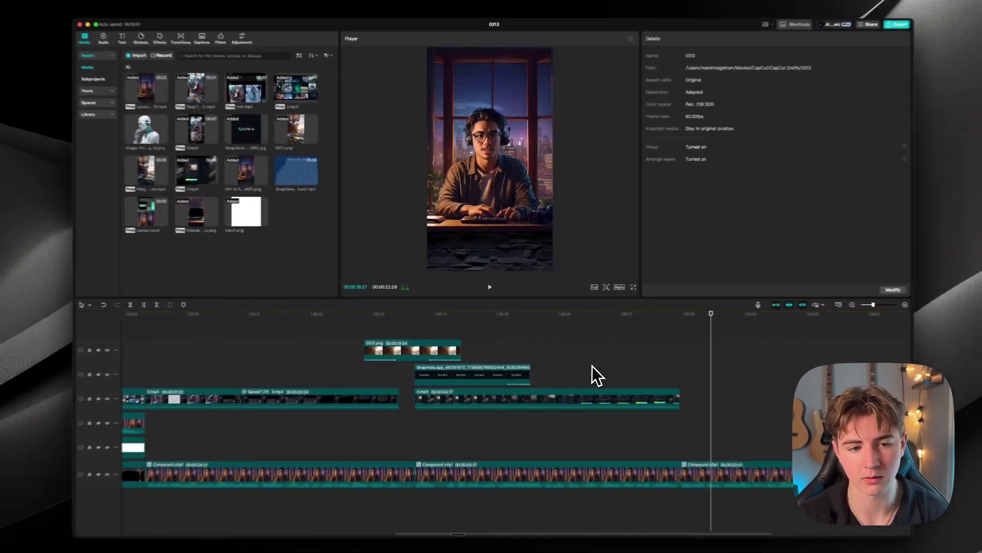
# - Add Kling Generation.mp4 directly after 4.mp4 and trim its end to match the compound clip below, 00:00:02:41 long
pyautogui.hscroll(5, 592, 366)
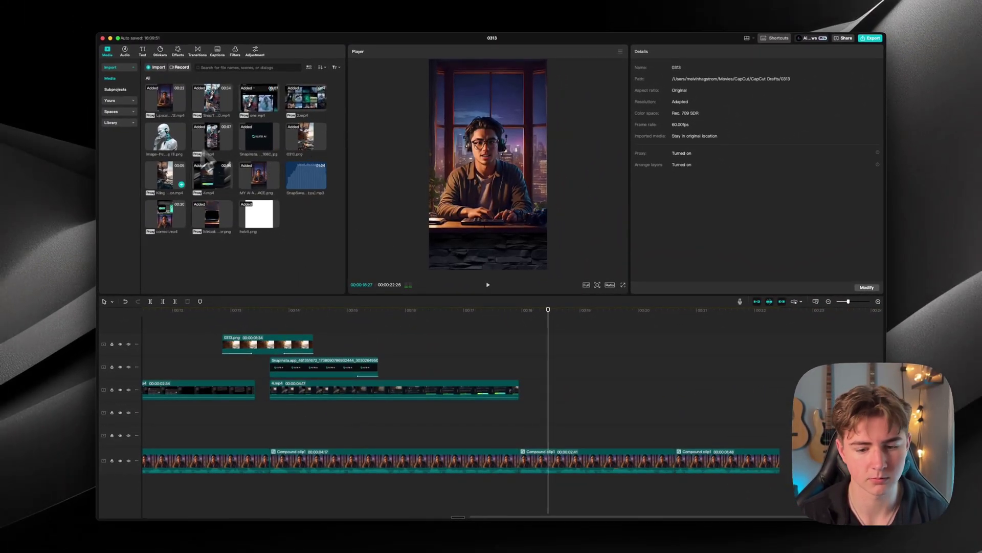
pyautogui.moveTo(207, 161); pyautogui.dragTo(521, 384)
pyautogui.moveTo(660, 320); pyautogui.dragTo(675, 325)
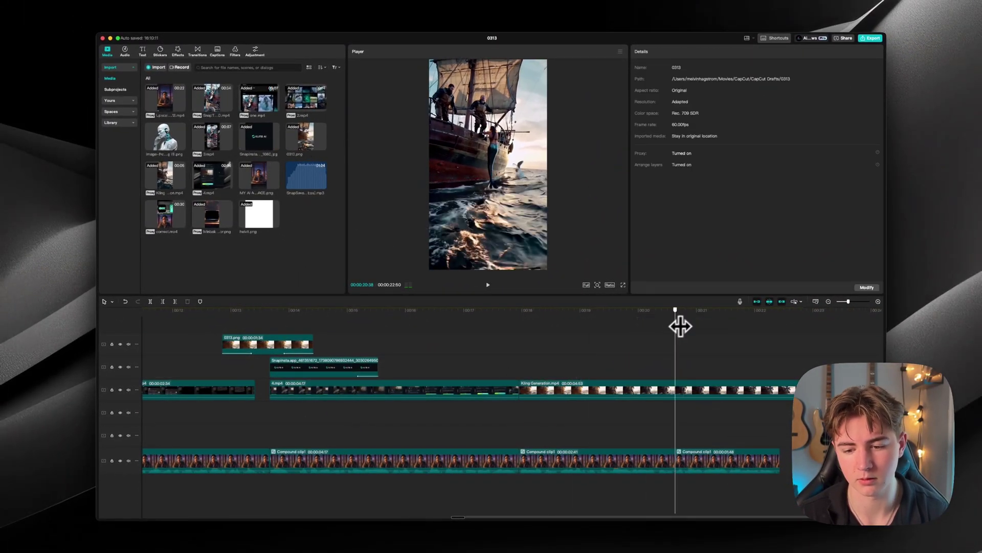
pyautogui.moveTo(795, 390); pyautogui.dragTo(673, 383)
# - Play the whole edit from the start to check the clips and transitions, and recheck the opening section
pyautogui.press('space')
pyautogui.hscroll(-10, 672, 384)
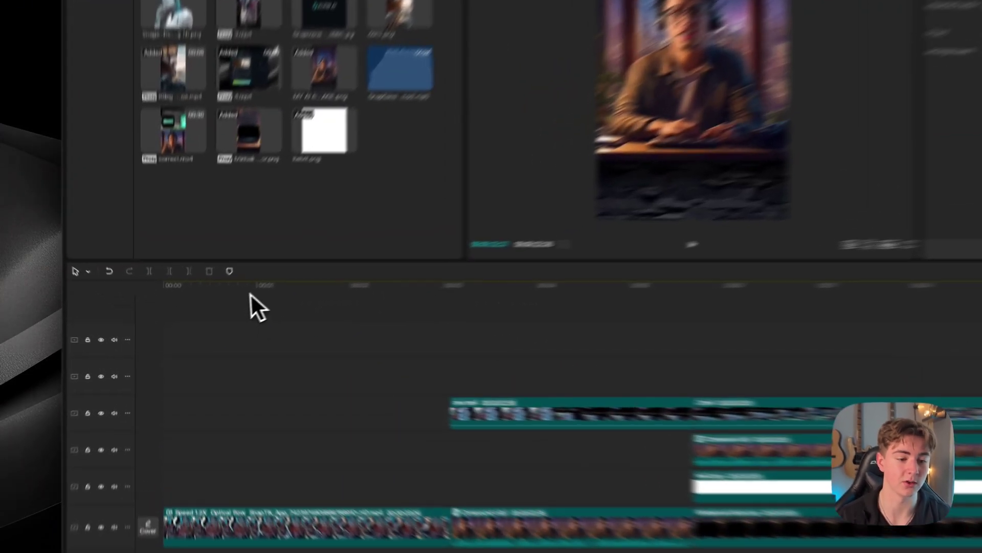
pyautogui.click(165, 311)
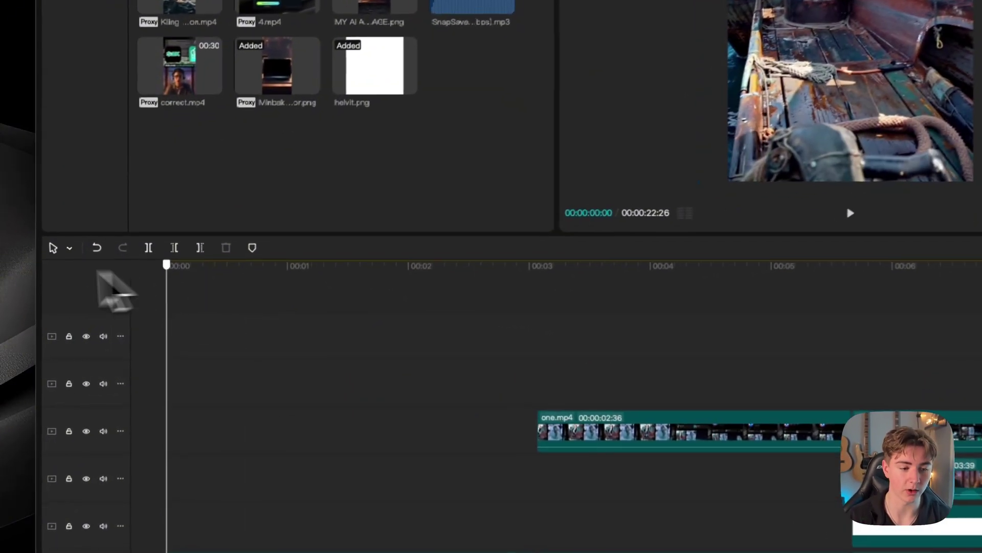
pyautogui.press('space')
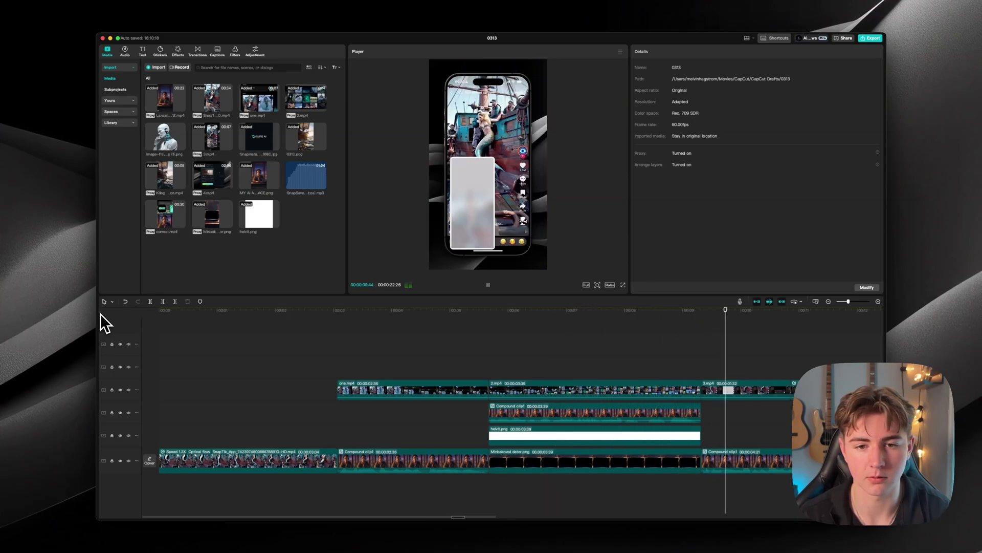
pyautogui.hscroll(5, 461, 352)
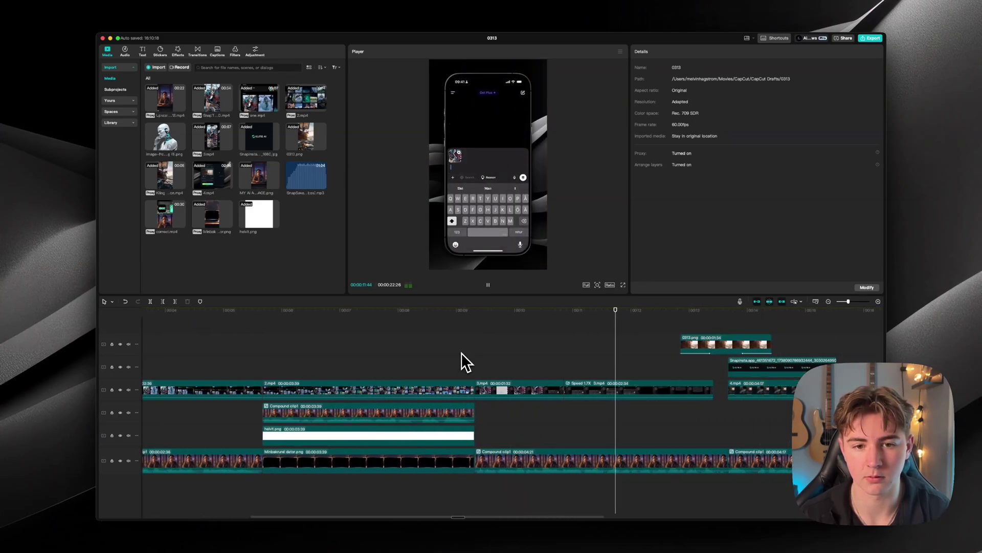
pyautogui.hscroll(6, 462, 352)
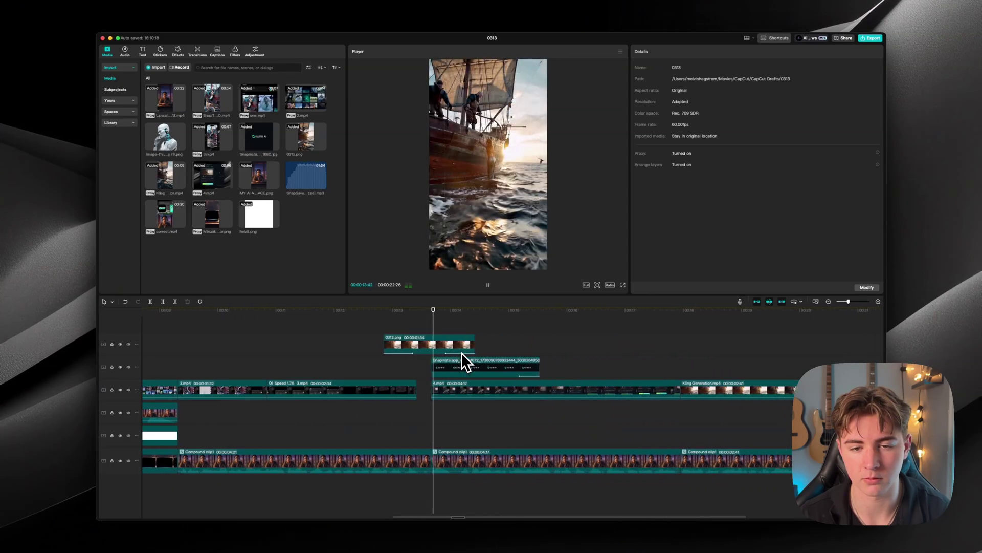
pyautogui.hscroll(1, 462, 352)
pyautogui.hscroll(1, 462, 352)
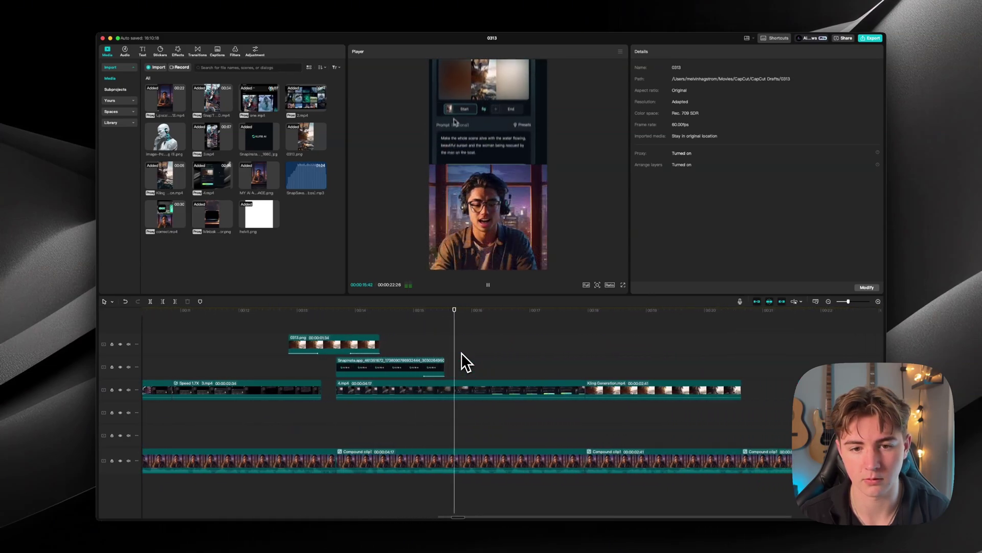
pyautogui.hscroll(1, 461, 352)
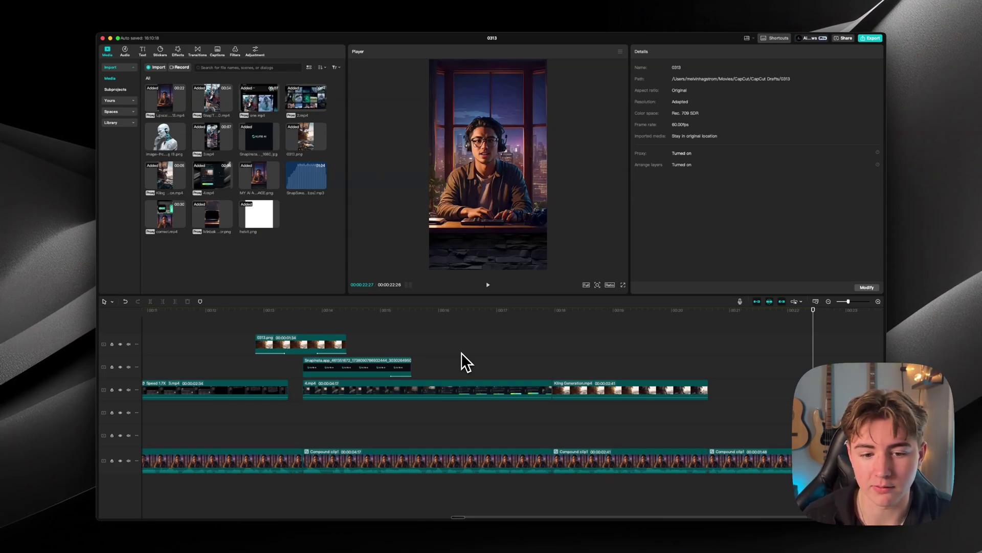
pyautogui.hscroll(-10, 461, 352)
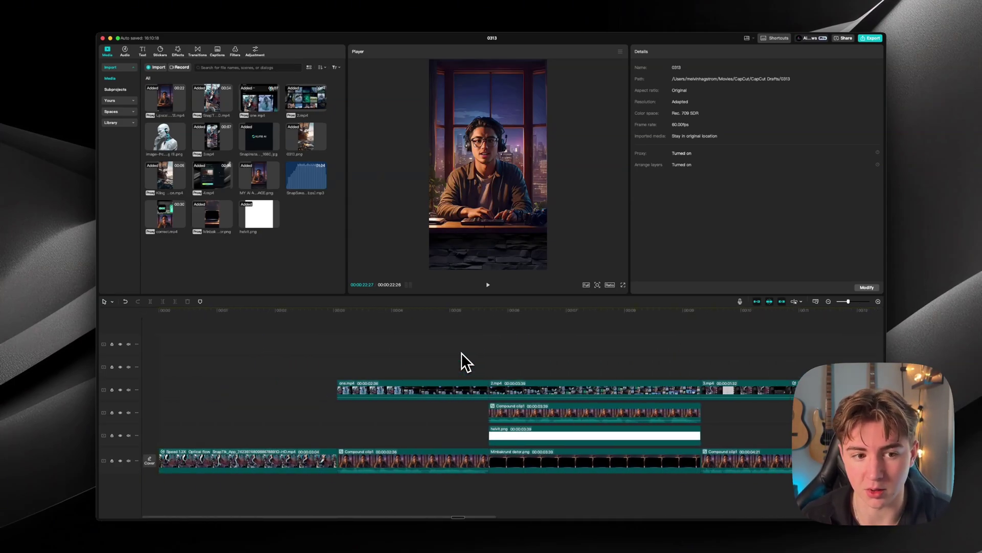
pyautogui.click(279, 311)
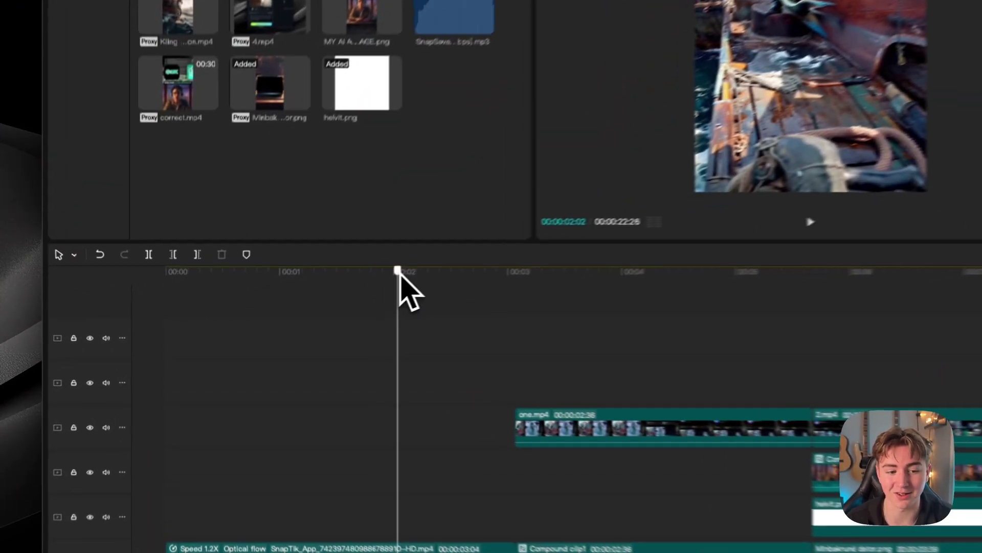
pyautogui.moveTo(395, 309); pyautogui.dragTo(688, 332)
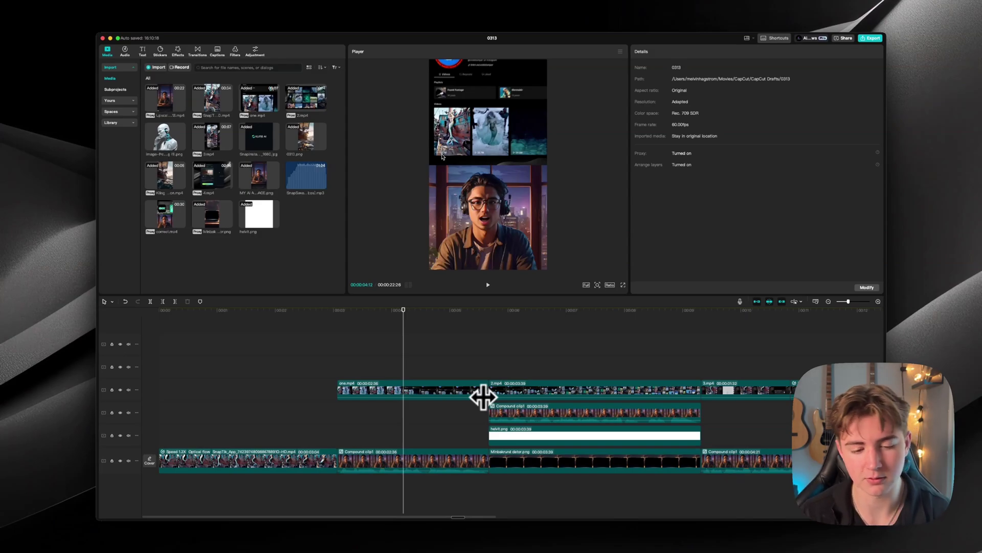
# - Add the SnapSave mp3 music beneath the video tracks, cutting away everything before 00:00:10:54
pyautogui.moveTo(378, 349); pyautogui.dragTo(400, 461)
pyautogui.hscroll(5, 400, 462)
pyautogui.click(389, 334)
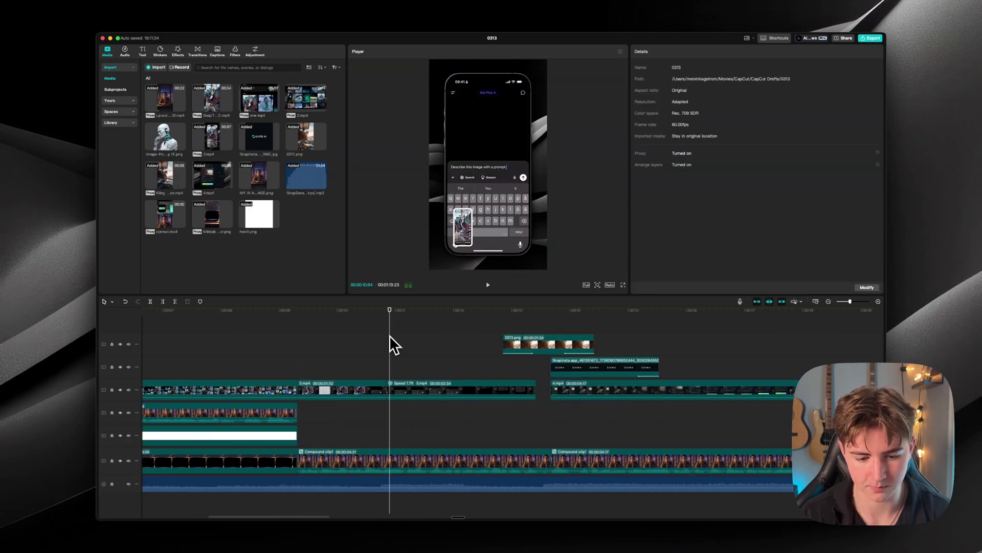
pyautogui.click(380, 483)
pyautogui.press('super+b')
pyautogui.press('Delete')
# - Align the remaining music with the start of the timeline at -13.2 dB volume and preview the mix
pyautogui.hscroll(-7, 397, 491)
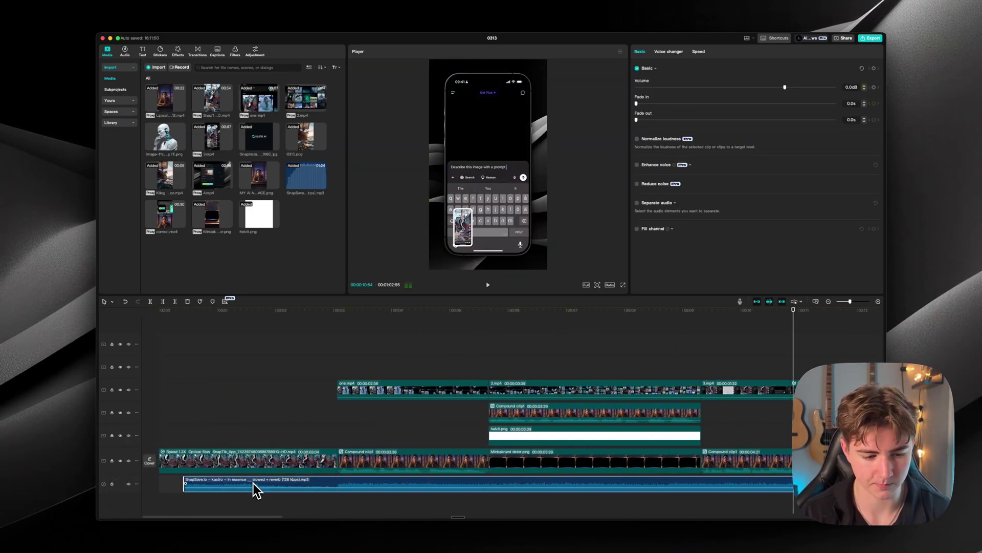
pyautogui.click(154, 311)
pyautogui.press('space')
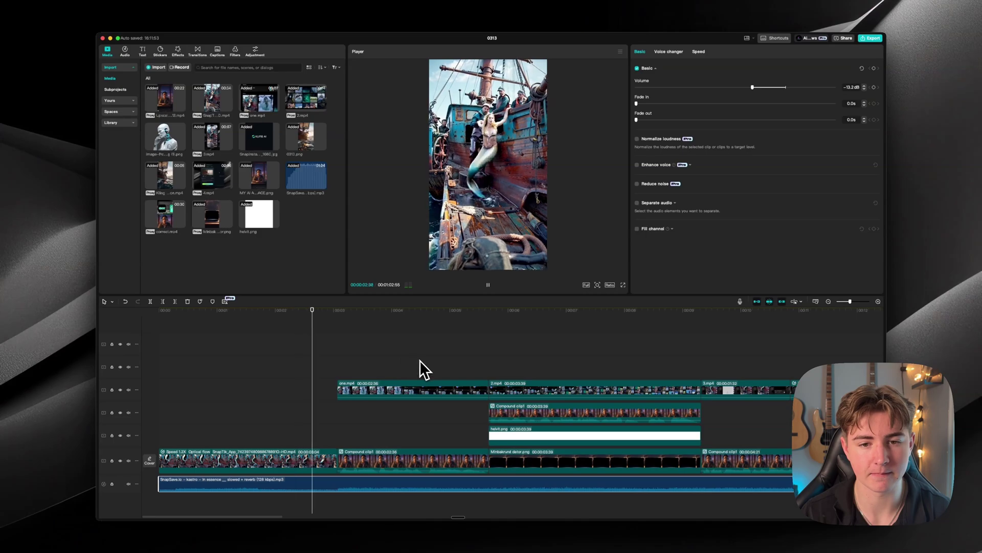
pyautogui.click(349, 321)
pyautogui.press('space')
pyautogui.hscroll(4, 554, 330)
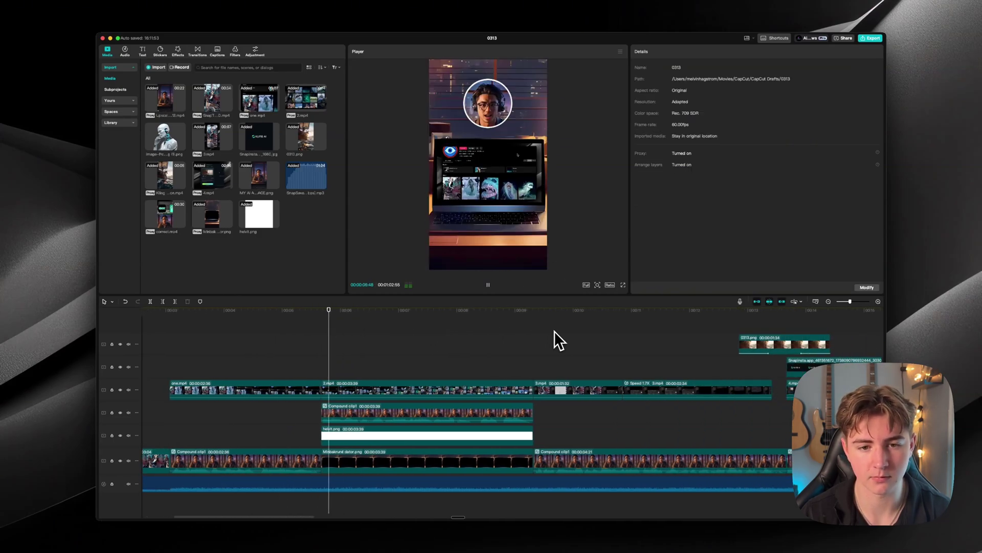
pyautogui.hscroll(2, 481, 353)
pyautogui.press('space')
# - Place the rawpixel robot image above the last part of 2.mp4, positioned over the laptop screen
pyautogui.moveTo(164, 137); pyautogui.dragTo(249, 204)
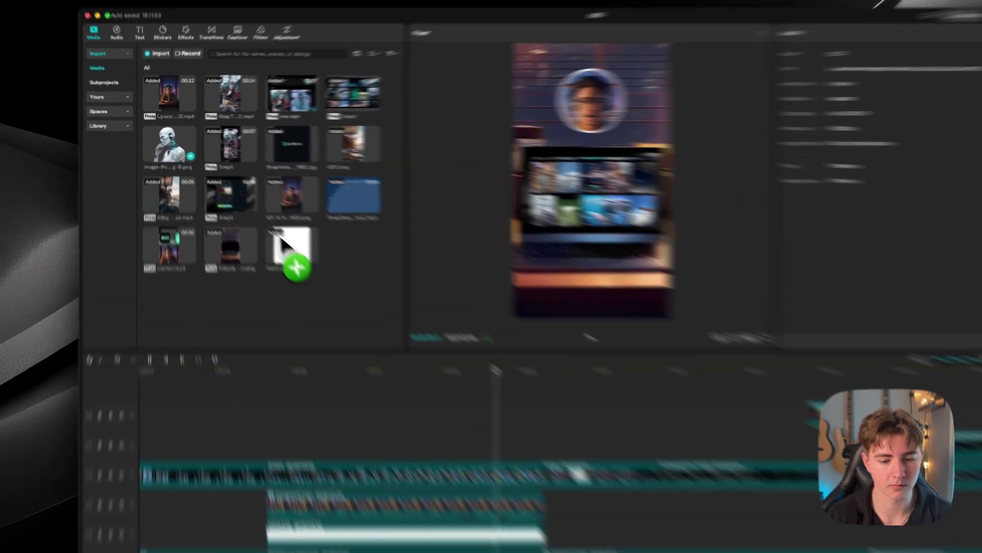
pyautogui.moveTo(279, 233); pyautogui.dragTo(491, 450)
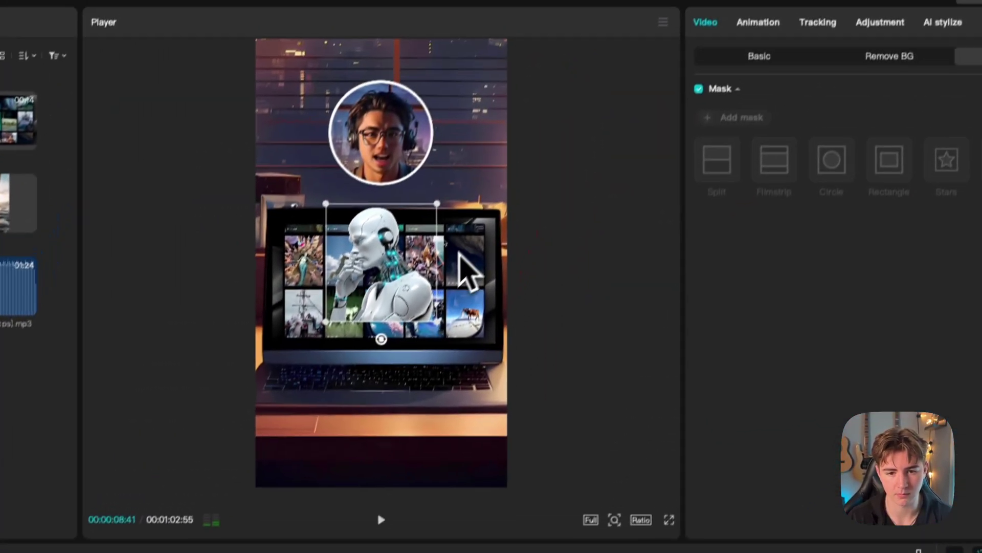
pyautogui.moveTo(468, 271); pyautogui.dragTo(398, 283)
# - Fine-tune the robot image's size and position so it stands inside the laptop screen's lower edge
pyautogui.click(509, 331)
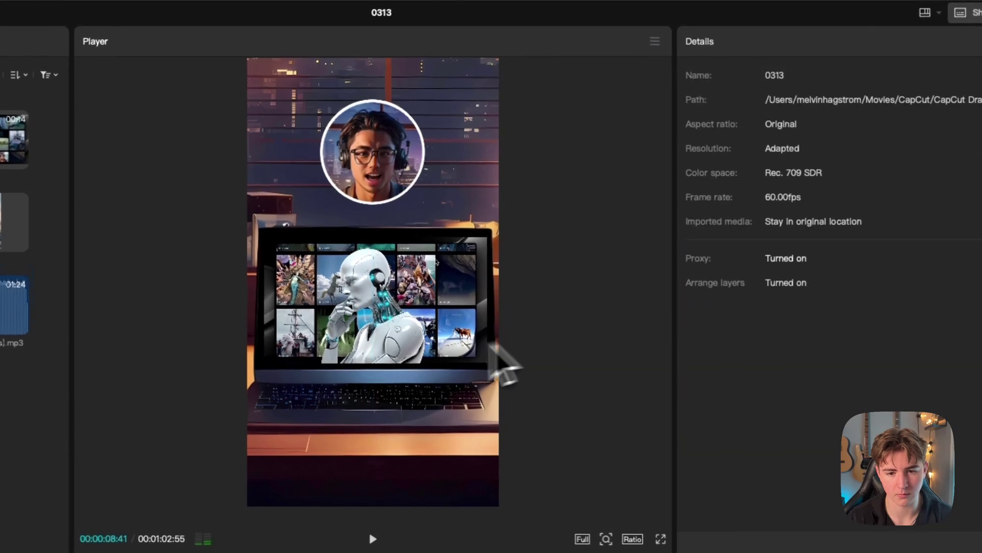
pyautogui.click(441, 327)
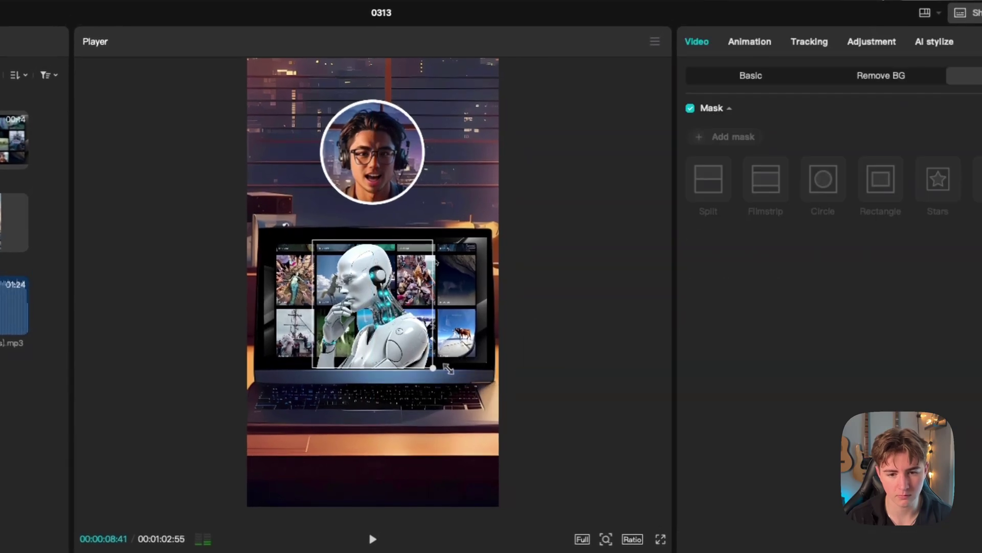
pyautogui.moveTo(448, 368); pyautogui.dragTo(444, 365)
pyautogui.click(511, 394)
pyautogui.click(467, 413)
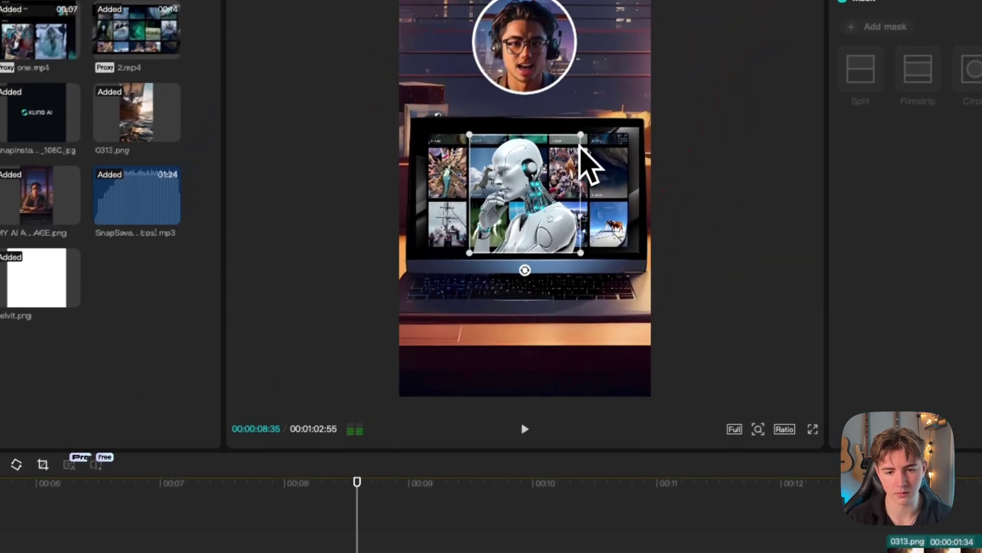
pyautogui.moveTo(546, 204); pyautogui.dragTo(545, 198)
pyautogui.click(380, 516)
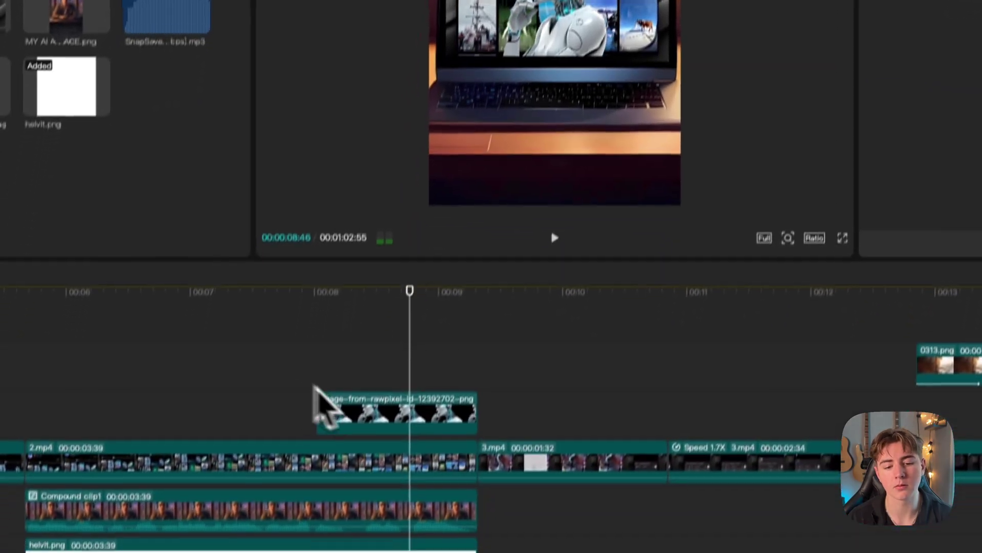
# - Apply the Fade In entrance animation to the robot image and preview the edit
pyautogui.click(328, 409)
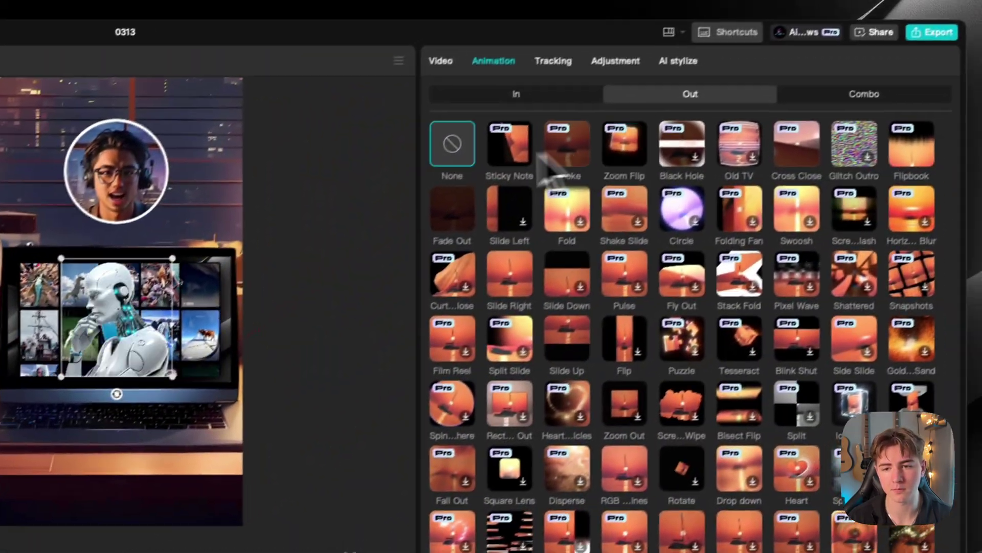
pyautogui.click(499, 106)
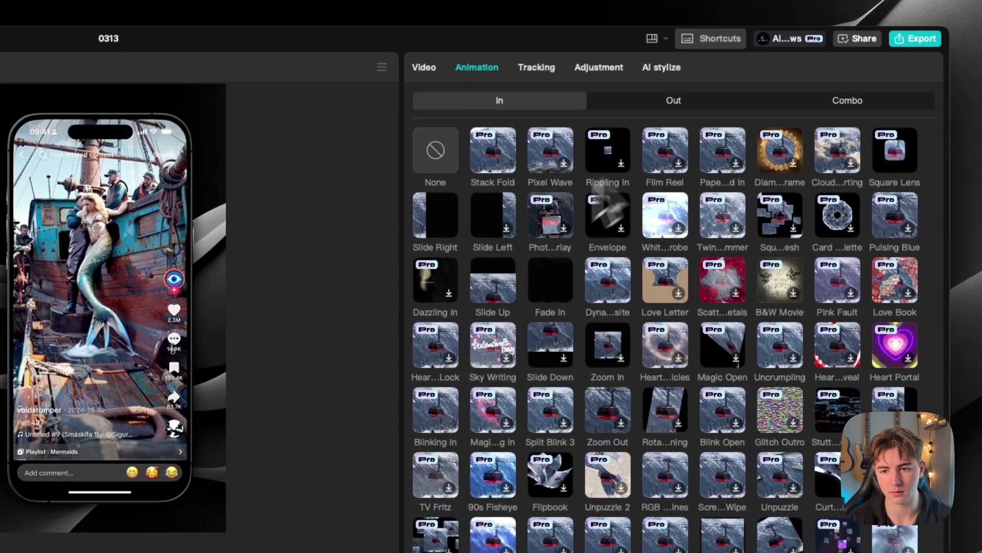
pyautogui.click(551, 286)
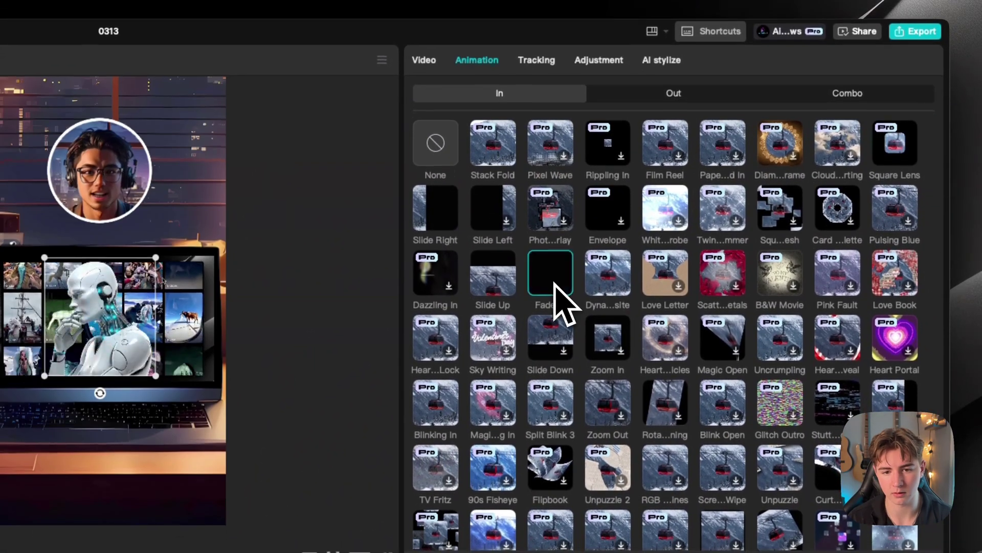
pyautogui.press('space')
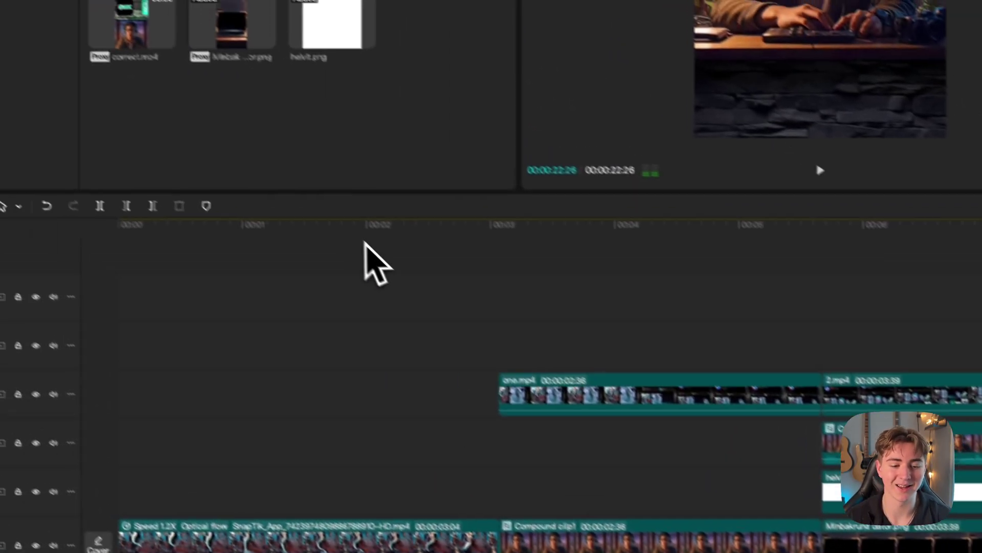
pyautogui.moveTo(364, 242); pyautogui.dragTo(502, 275)
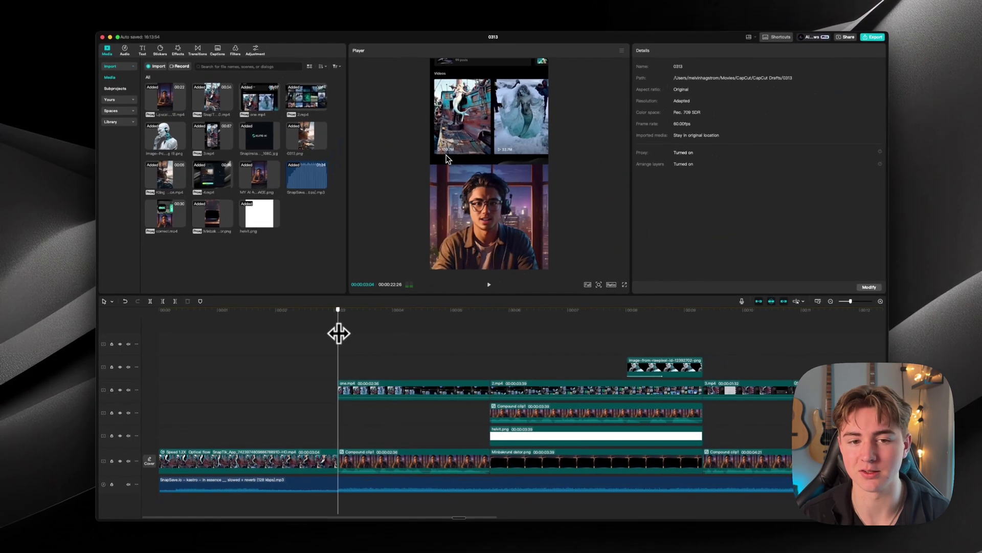
pyautogui.moveTo(339, 333); pyautogui.dragTo(441, 335)
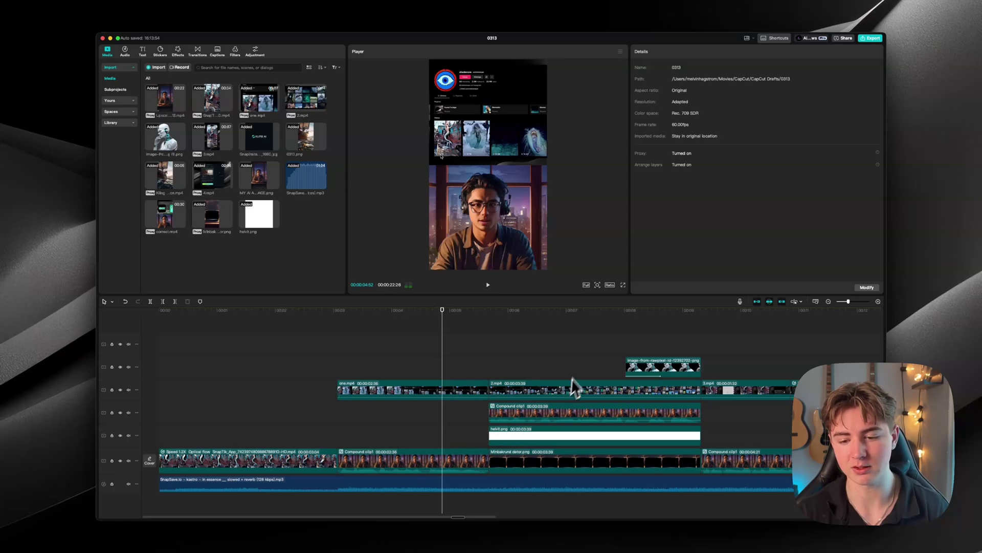
pyautogui.hscroll(10, 595, 438)
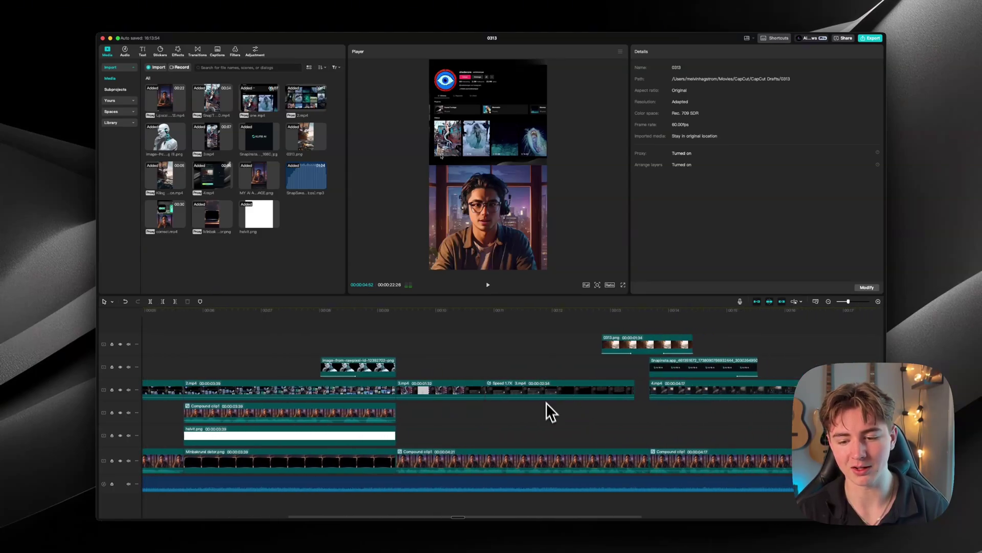
# - Generate automatic captions for the whole video with English as the spoken language
pyautogui.hscroll(8, 548, 410)
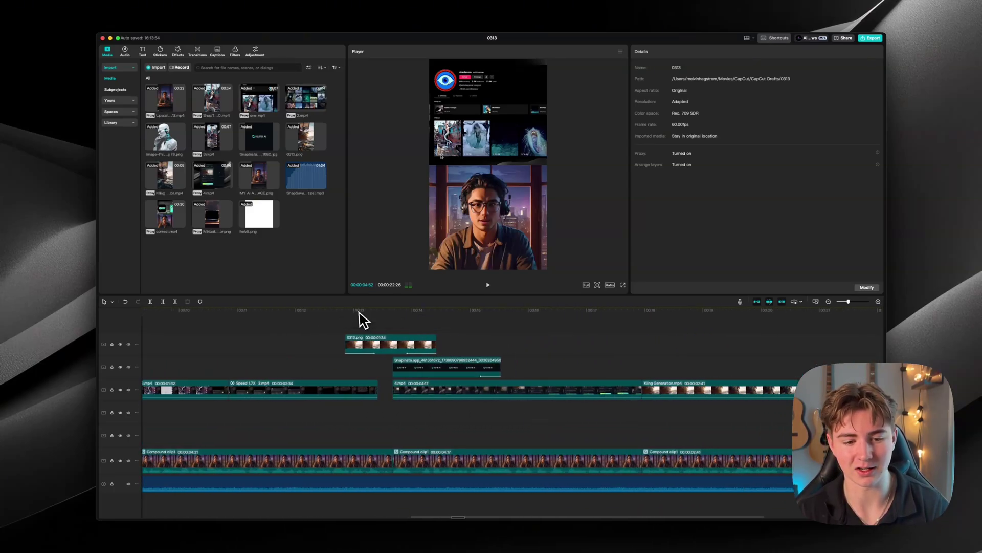
pyautogui.moveTo(359, 313); pyautogui.dragTo(449, 328)
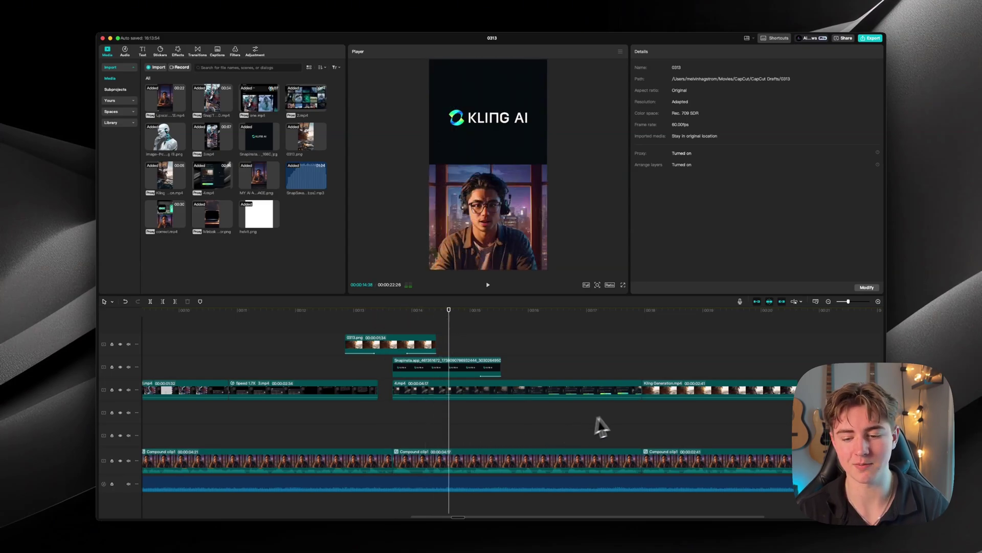
pyautogui.hscroll(6, 609, 417)
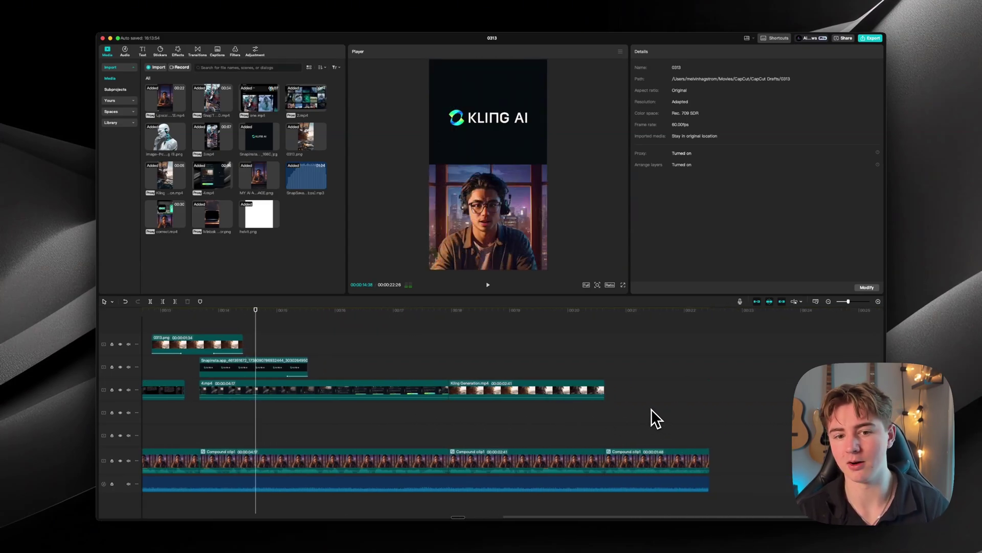
pyautogui.hscroll(-20, 651, 409)
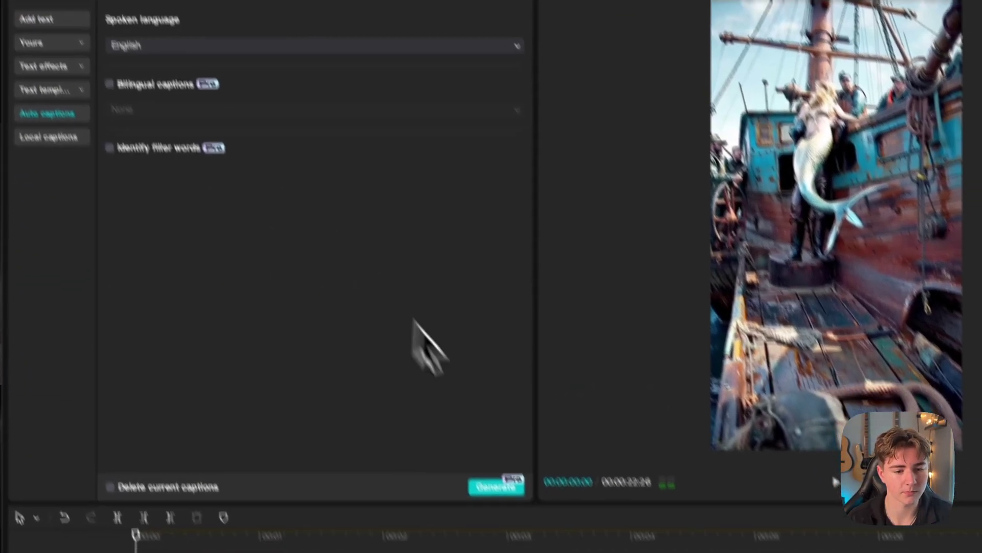
pyautogui.click(496, 486)
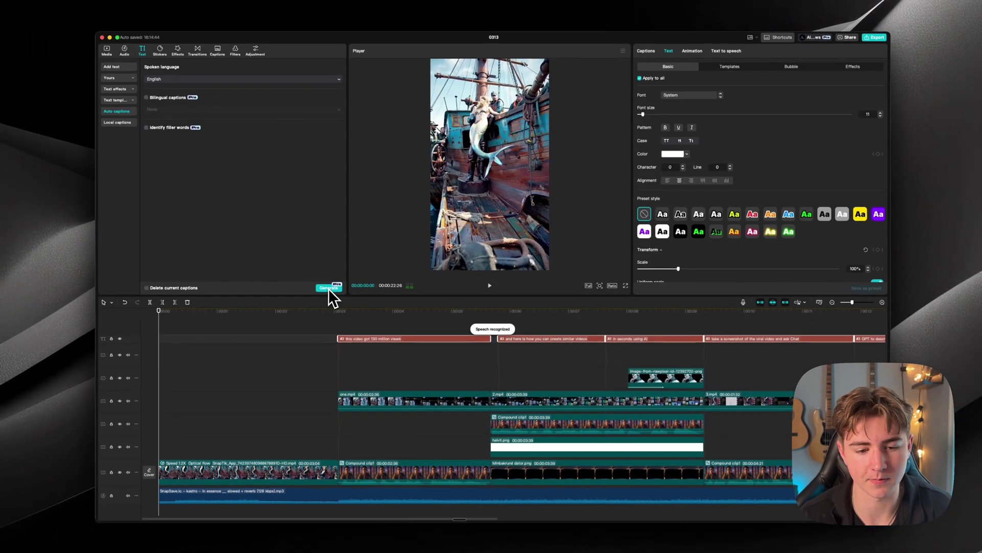
# - Style all captions in the Agrandir font with uppercase, italic lettering
pyautogui.click(400, 321)
pyautogui.click(691, 95)
pyautogui.click(691, 130)
pyautogui.click(666, 140)
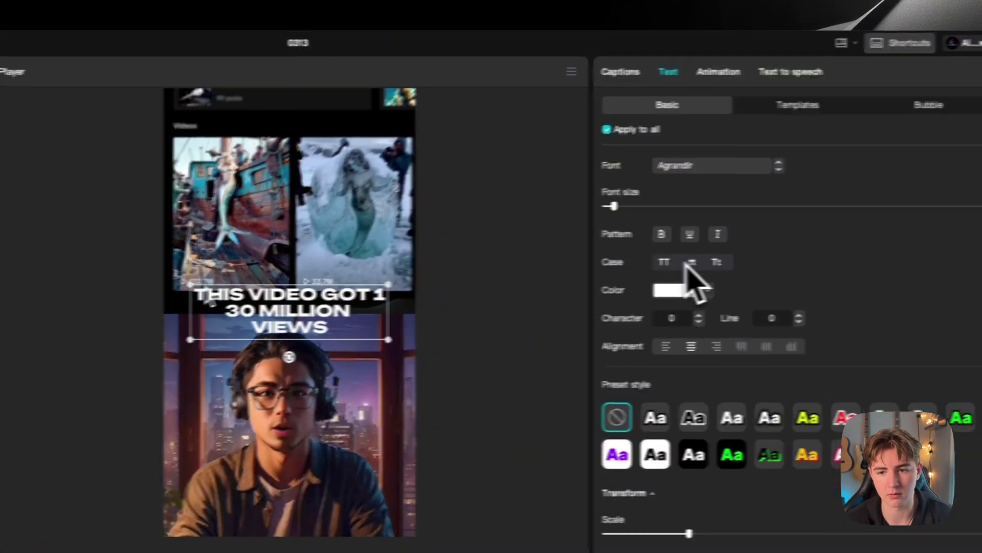
# - Give all captions a white glow with intensity 20 and range 41, plus a black shadow at 100% opacity and 33% blurriness
pyautogui.scroll(-10, 696, 281)
pyautogui.click(439, 399)
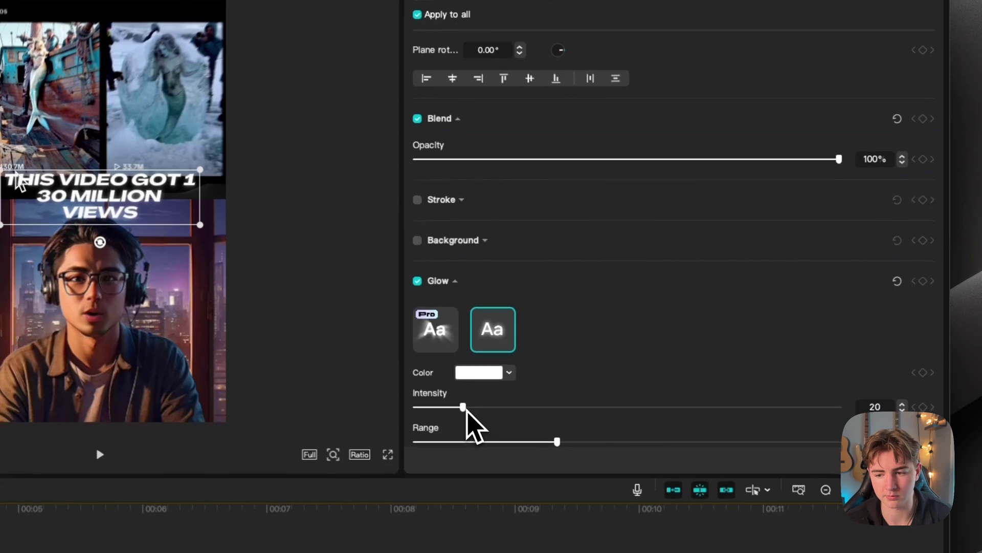
pyautogui.scroll(-2, 556, 361)
pyautogui.click(418, 386)
pyautogui.scroll(-2, 549, 384)
pyautogui.moveTo(796, 340); pyautogui.dragTo(842, 340)
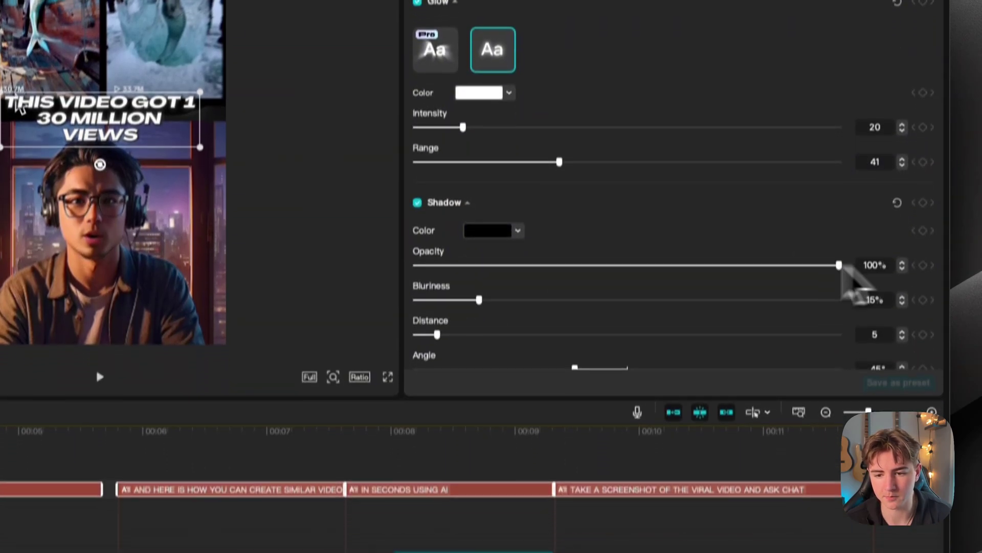
pyautogui.moveTo(478, 377); pyautogui.dragTo(560, 377)
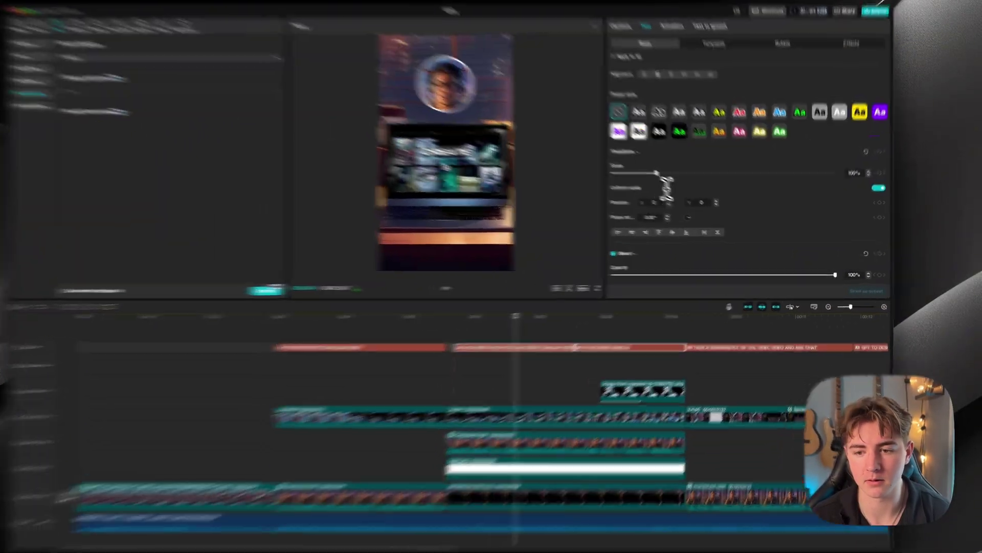
# - Preview the captioned video and check how the first caption's words appear one at a time
pyautogui.press('space')
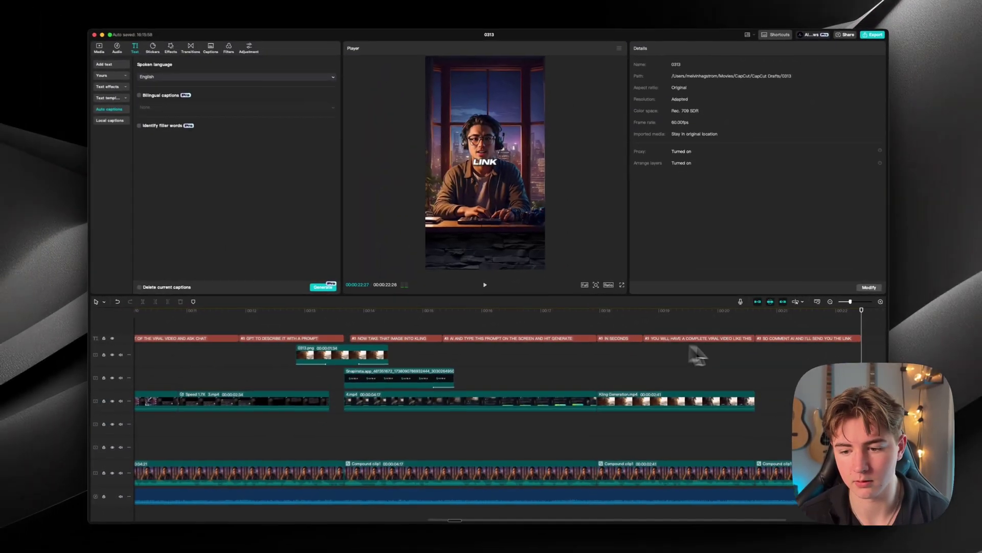
pyautogui.click(794, 397)
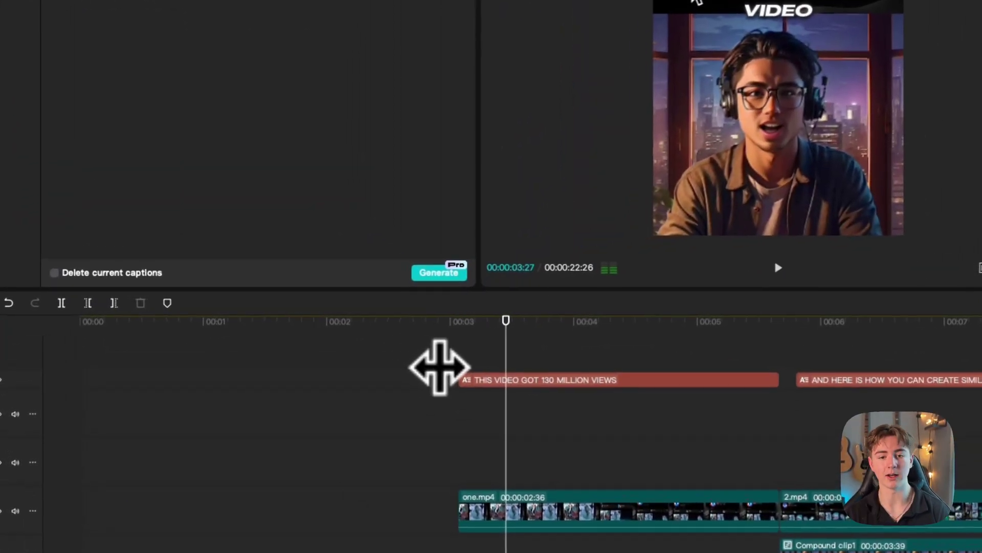
pyautogui.moveTo(507, 362); pyautogui.dragTo(645, 362)
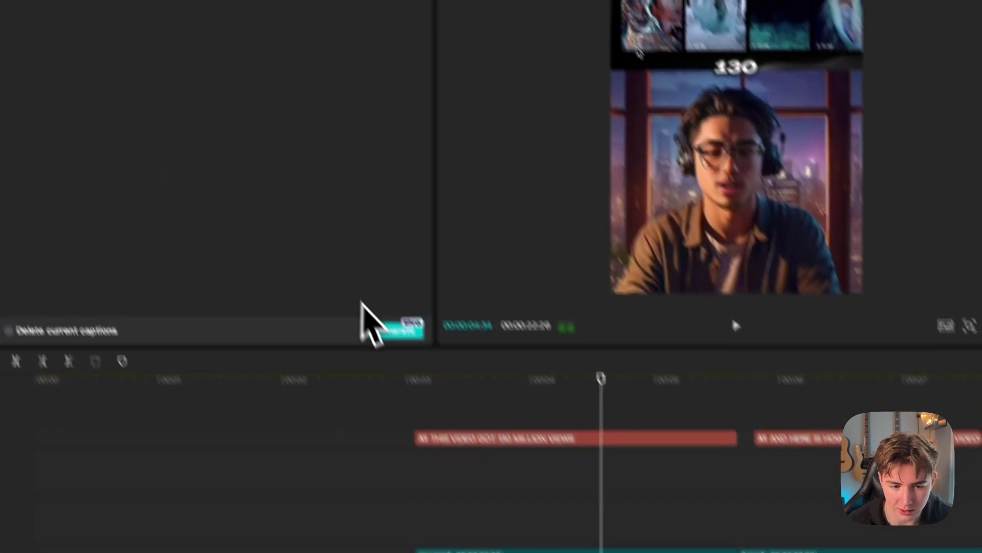
pyautogui.click(410, 364)
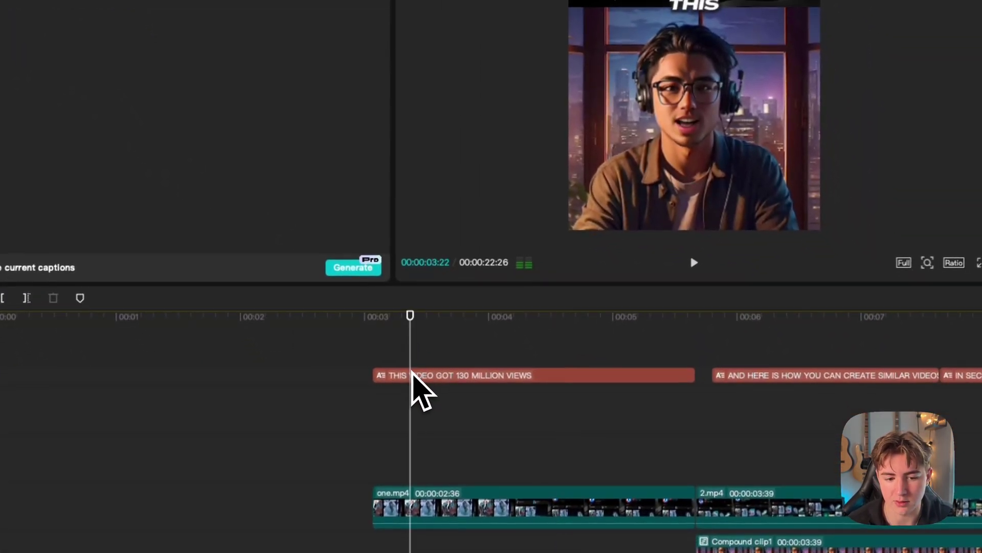
# - Review the first caption's text styling, glow, shadow and caption animation settings
pyautogui.click(413, 376)
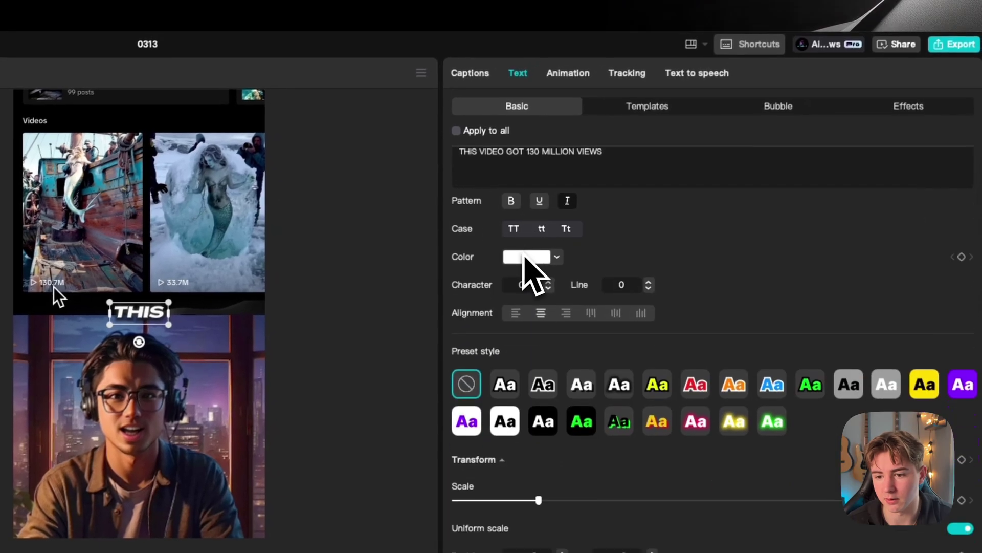
pyautogui.scroll(-10, 524, 255)
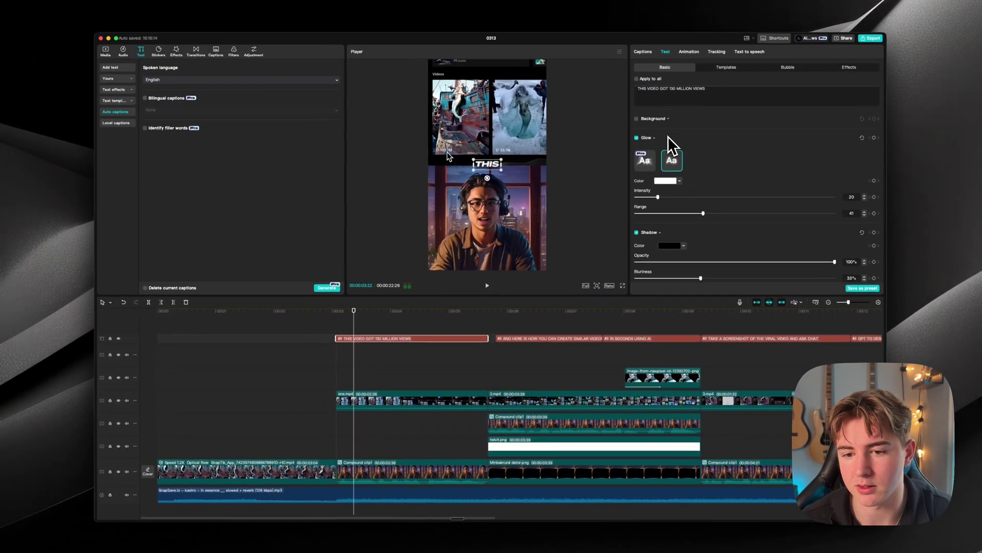
pyautogui.scroll(-4, 669, 141)
pyautogui.scroll(8, 670, 144)
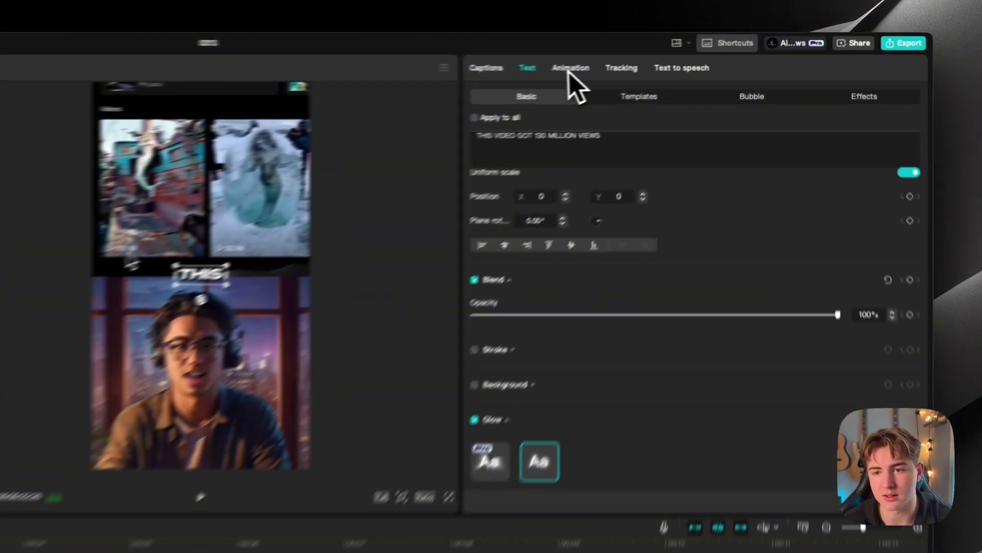
pyautogui.click(570, 69)
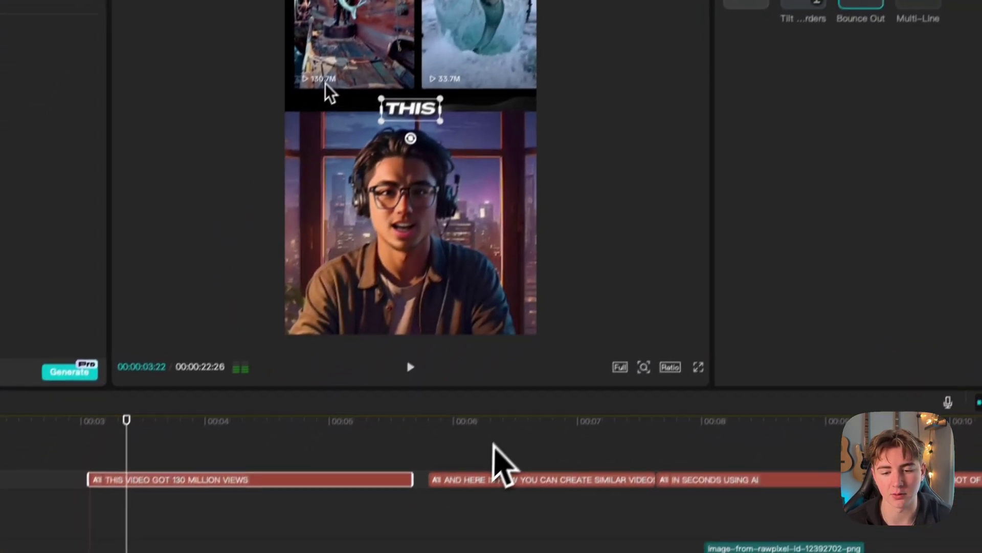
pyautogui.click(494, 446)
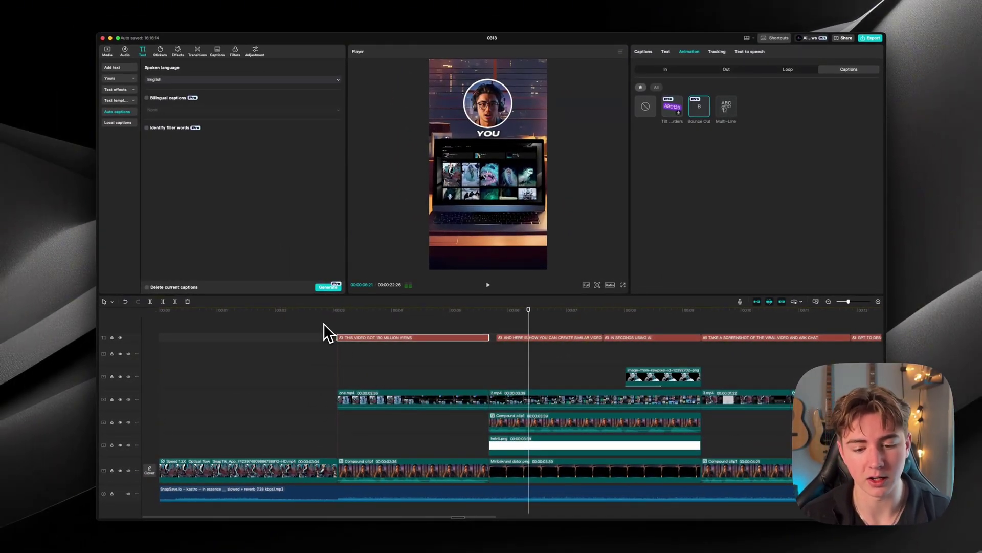
# - Combine the first caption, one.mp4 and the talking-head clip below it into a single compound clip
pyautogui.click(360, 324)
pyautogui.moveTo(344, 323)
pyautogui.mouseDown()
pyautogui.moveTo(329, 326)
pyautogui.moveTo(346, 331)
pyautogui.mouseUp()
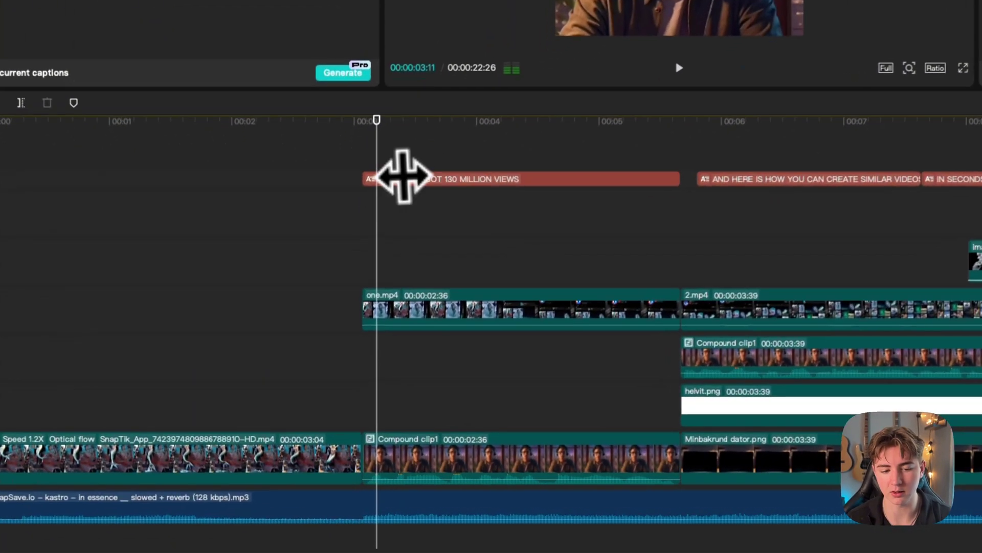
pyautogui.moveTo(351, 335); pyautogui.dragTo(338, 328)
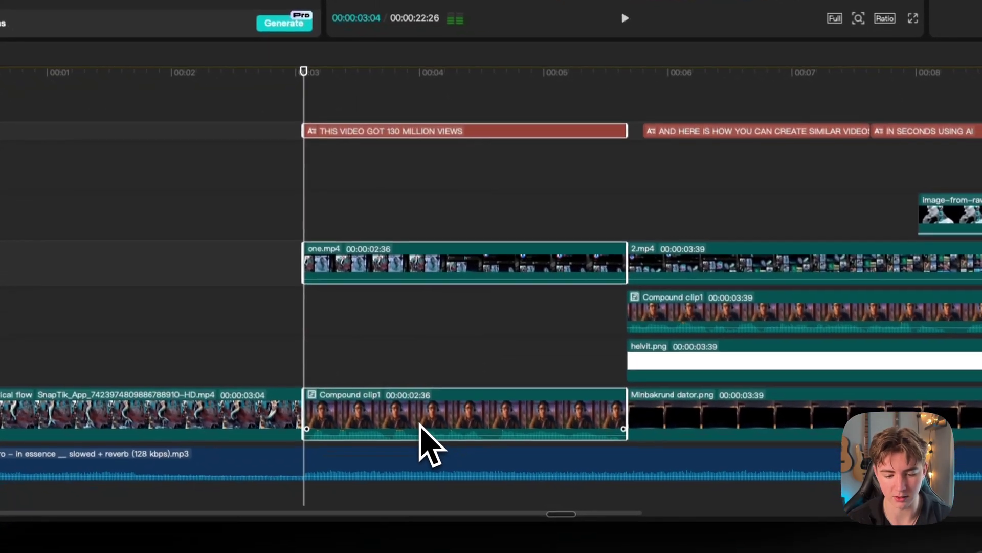
pyautogui.rightClick(479, 469)
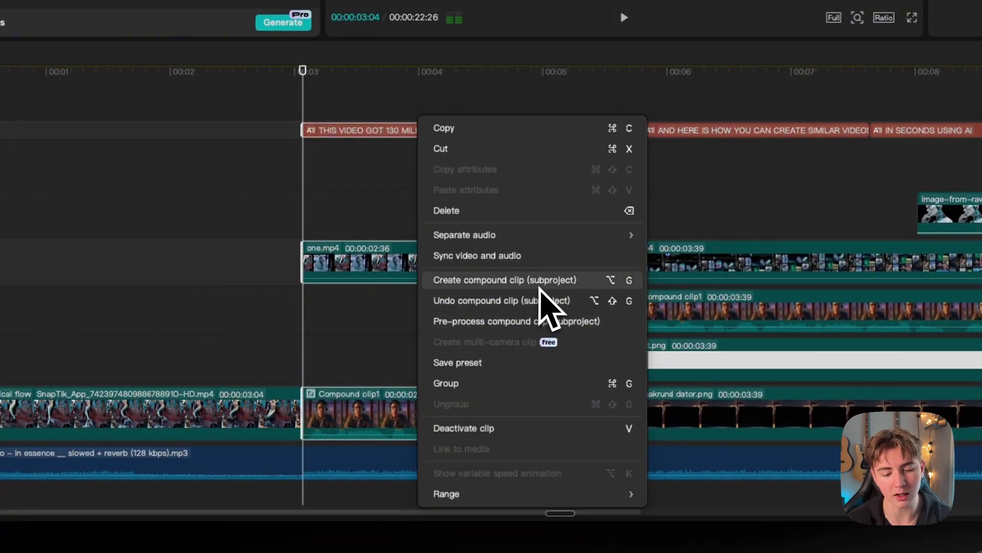
pyautogui.click(493, 281)
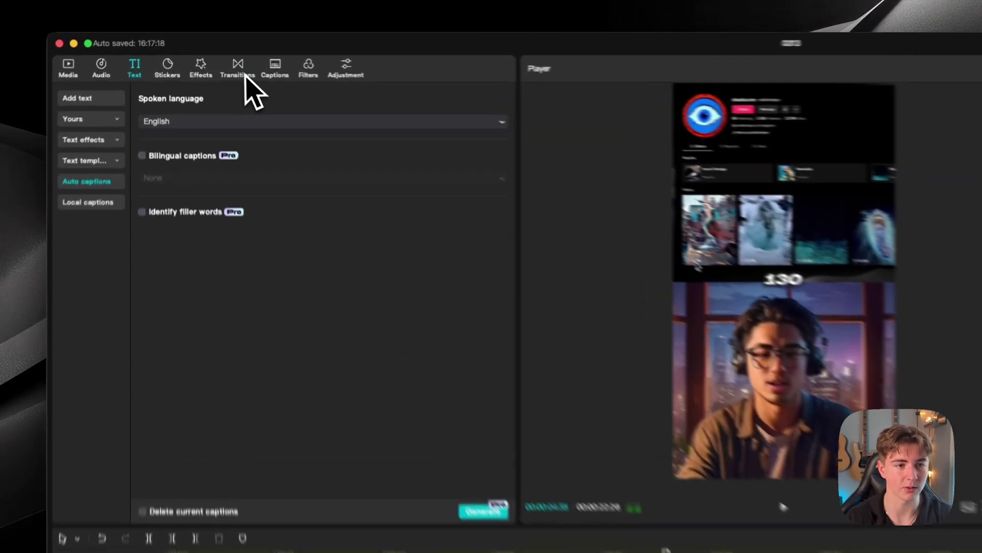
# - Add a transition from the Basic category between the opening SnapTik clip and the new compound clip, and preview it
pyautogui.click(198, 51)
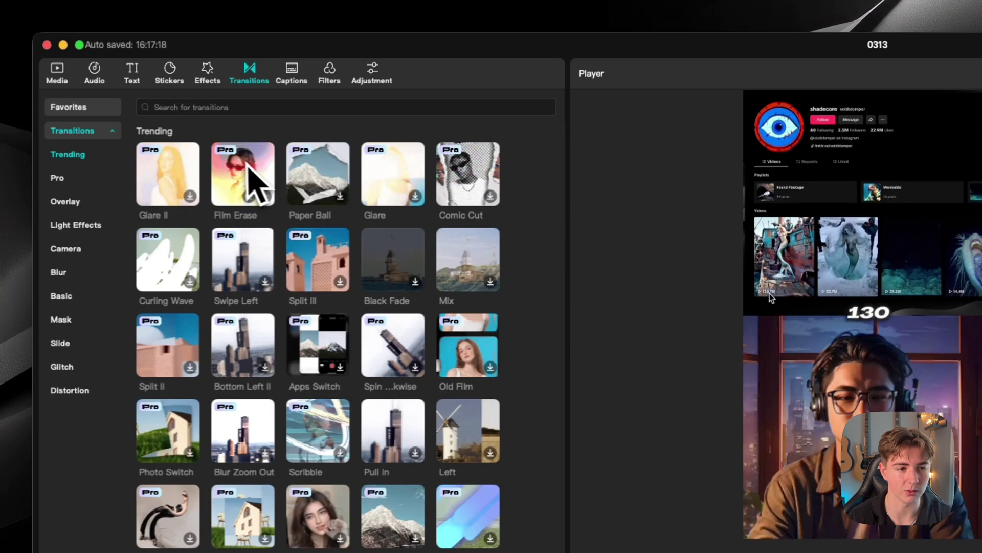
pyautogui.click(81, 297)
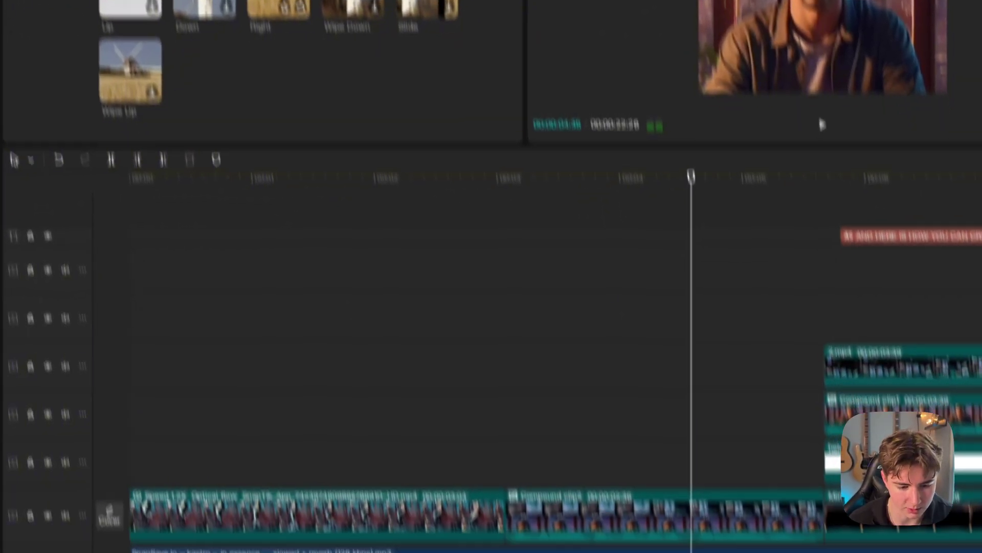
pyautogui.moveTo(131, 70); pyautogui.dragTo(494, 532)
pyautogui.click(454, 459)
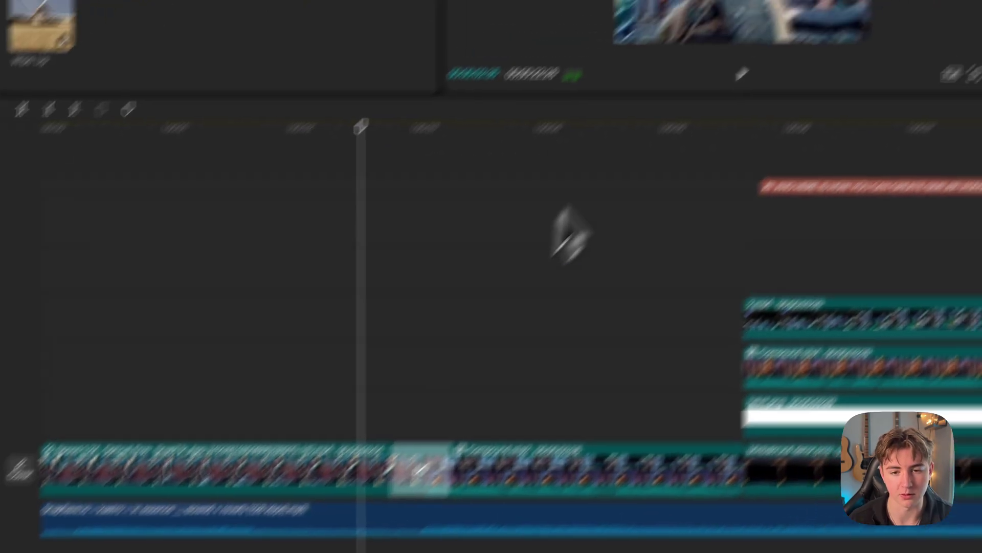
pyautogui.press('space')
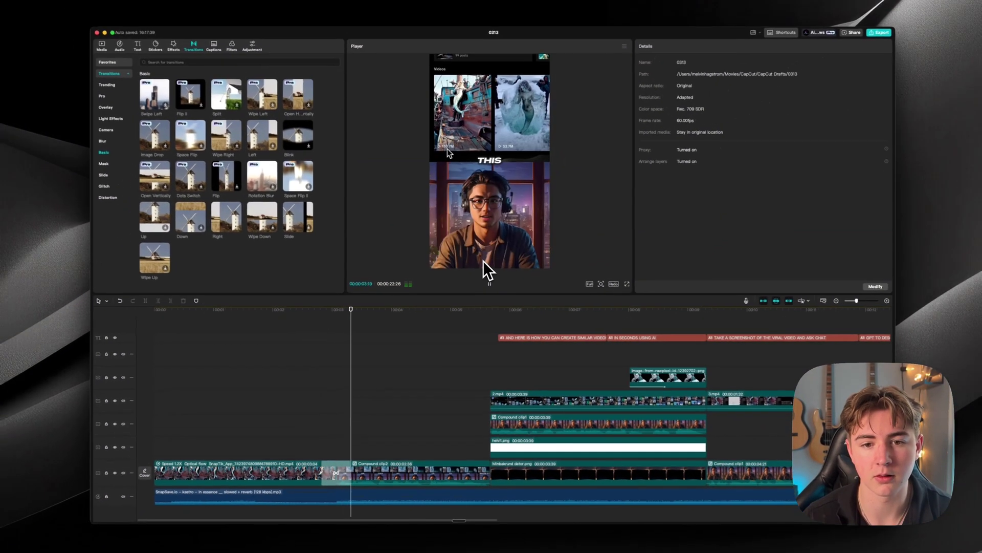
pyautogui.press('space')
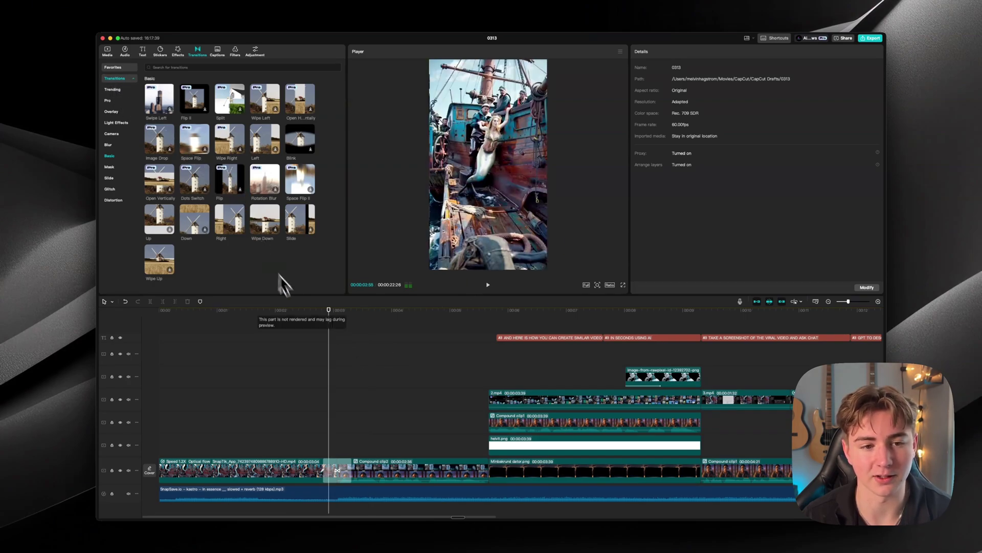
pyautogui.moveTo(328, 327)
pyautogui.mouseDown()
pyautogui.moveTo(317, 329)
pyautogui.moveTo(334, 333)
pyautogui.mouseUp()
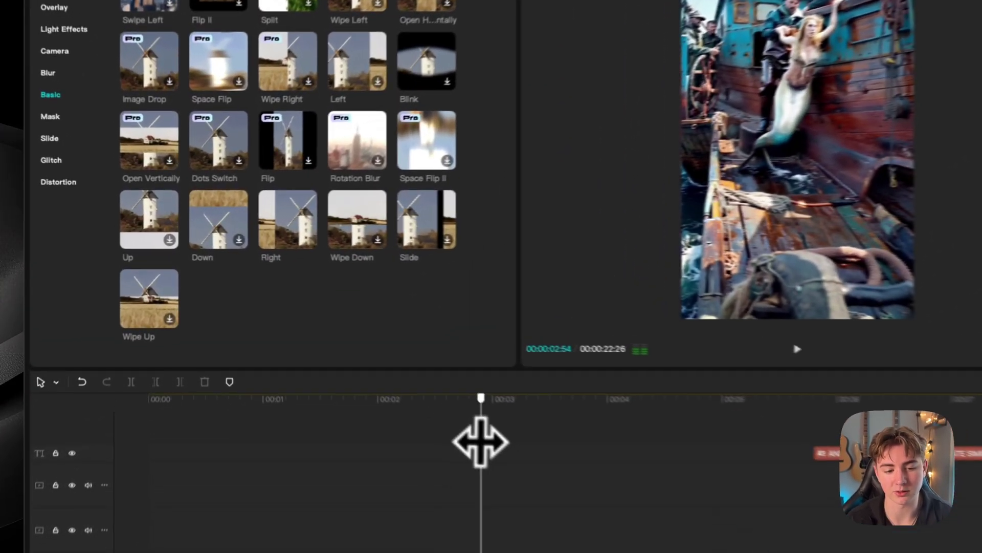
pyautogui.moveTo(518, 460); pyautogui.dragTo(500, 460)
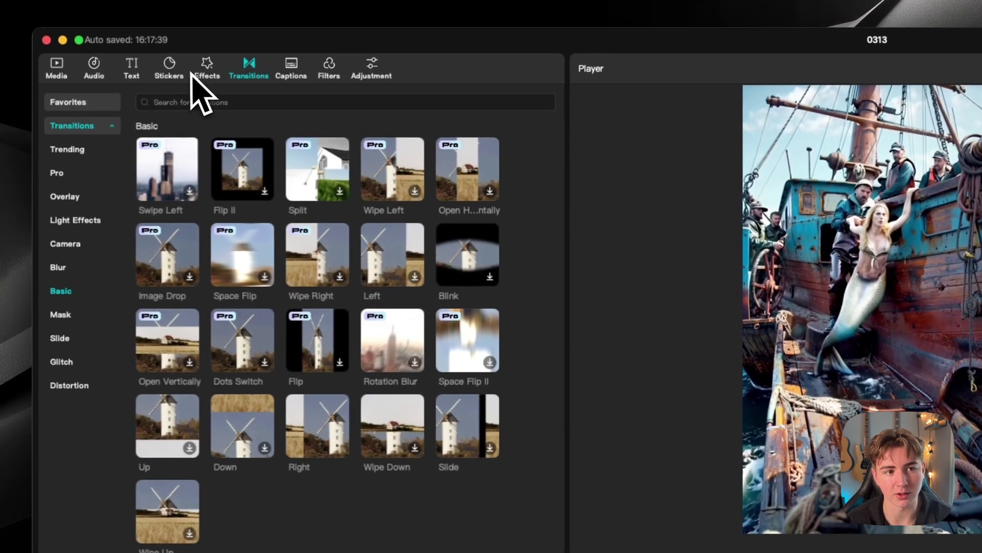
# - Add the Halo 2 video effect from the favorites above the timeline, starting just before 2.mp4
pyautogui.click(207, 77)
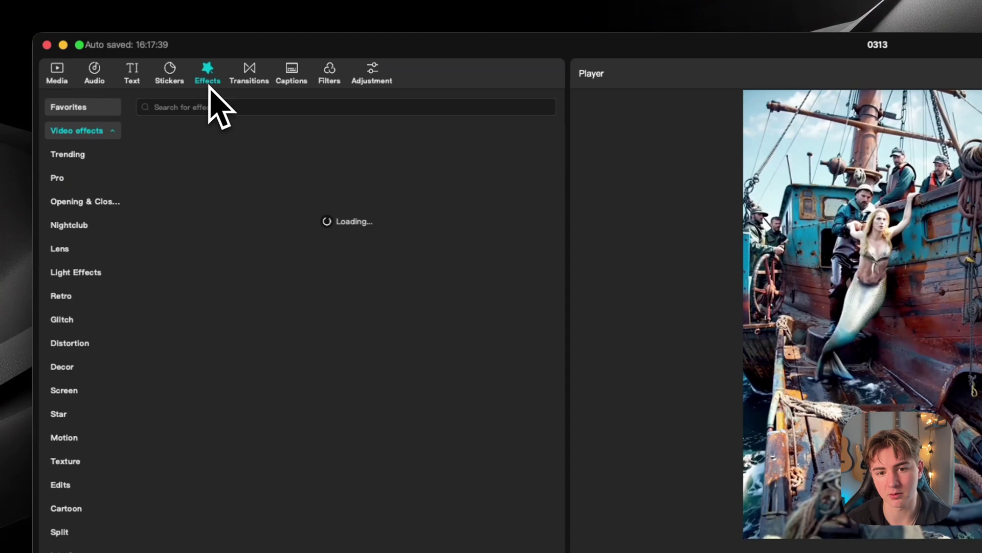
pyautogui.click(68, 107)
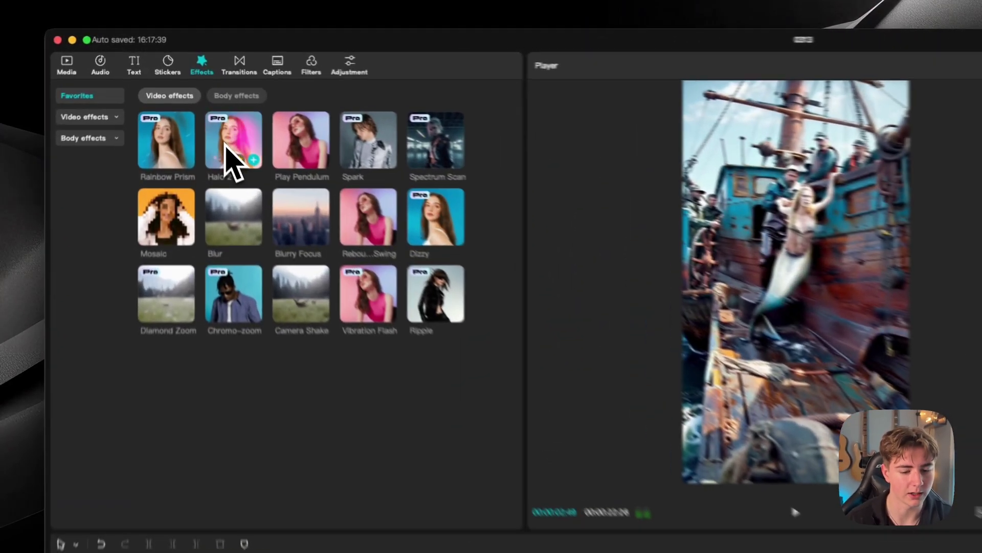
pyautogui.moveTo(187, 100); pyautogui.dragTo(467, 325)
pyautogui.click(328, 265)
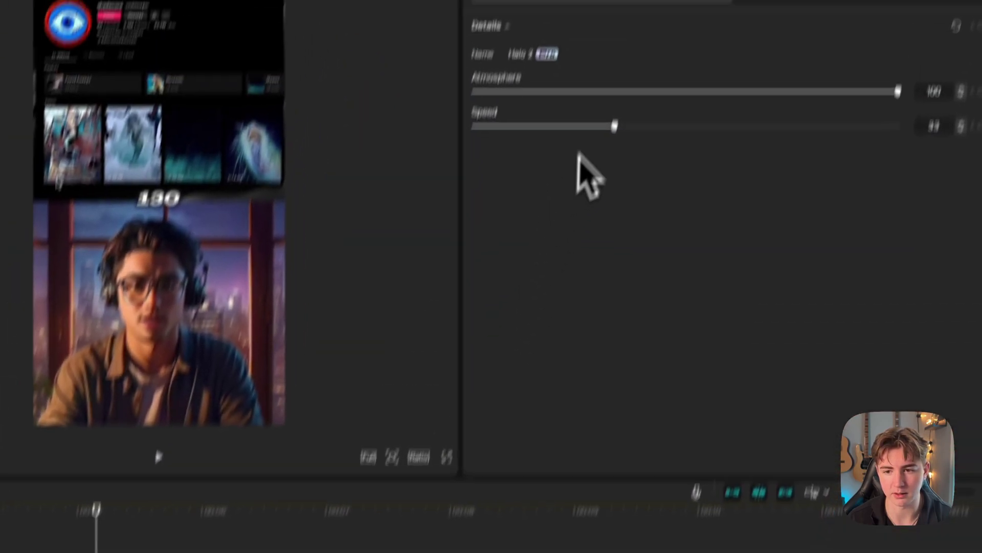
# - Set the Halo 2 effect's speed to 100 and shorten it to a brief span across the cut into 2.mp4
pyautogui.moveTo(614, 126); pyautogui.dragTo(872, 156)
pyautogui.click(451, 312)
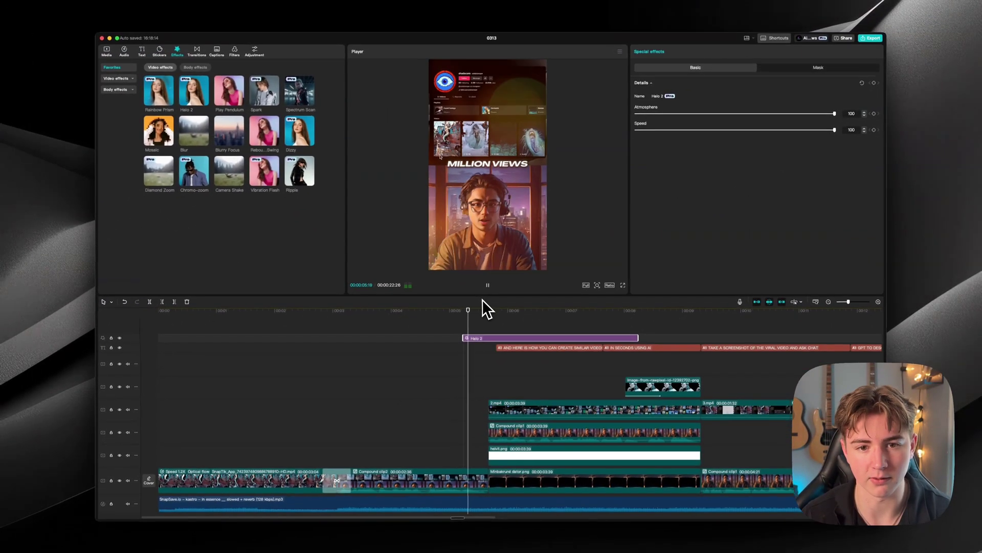
pyautogui.press('space')
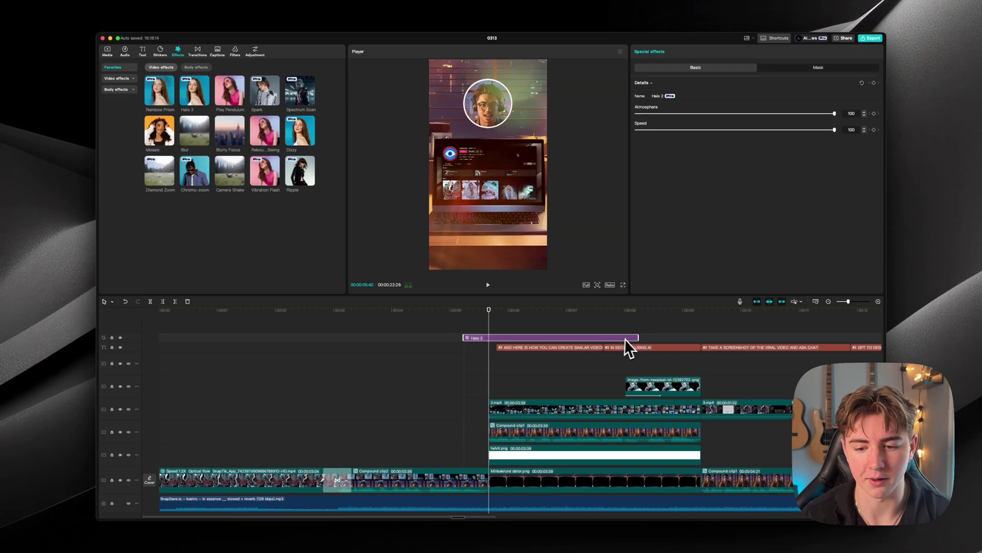
pyautogui.moveTo(627, 338); pyautogui.dragTo(504, 339)
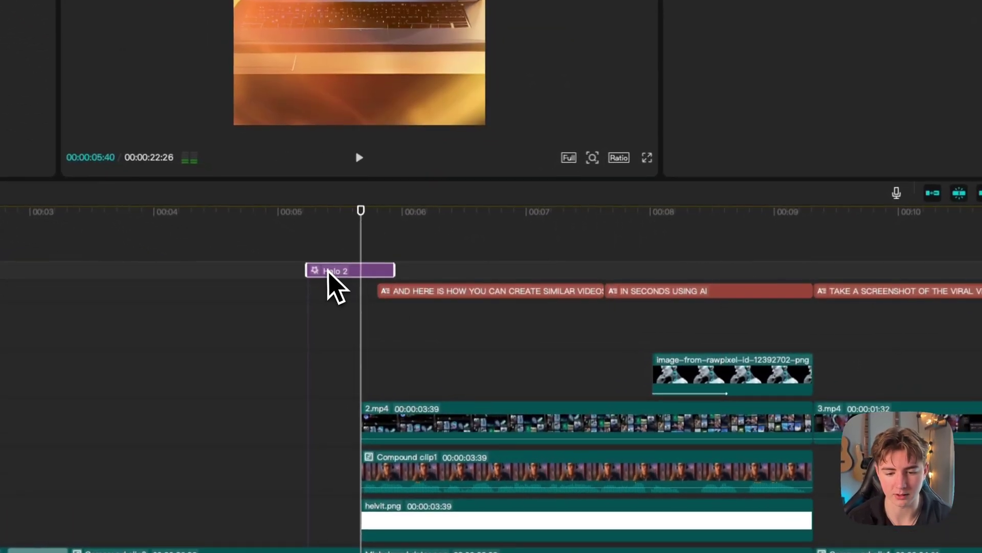
# - Shift the Halo 2 effect so that it straddles the cut into 2.mp4, and preview the cut
pyautogui.moveTo(328, 272); pyautogui.dragTo(377, 271)
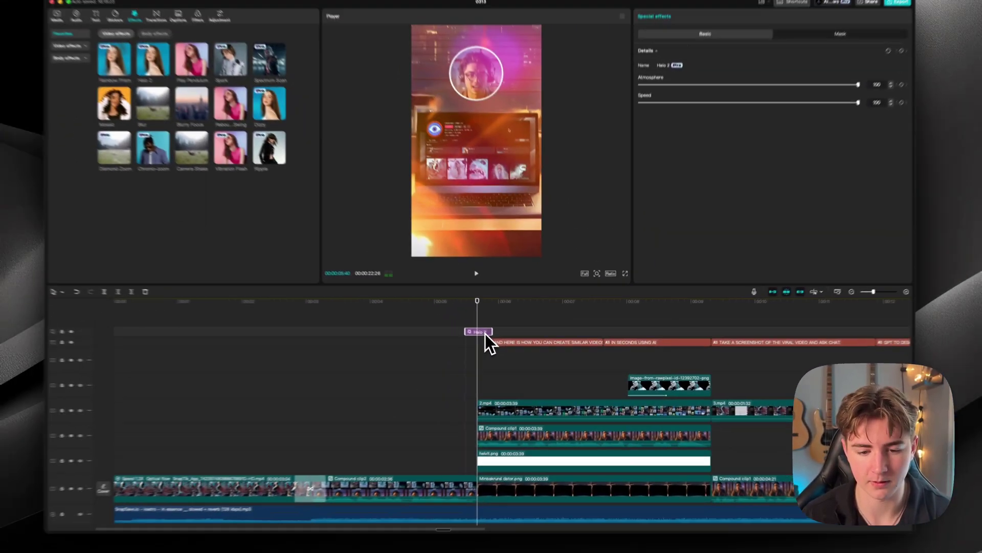
pyautogui.press('space')
pyautogui.press('space')
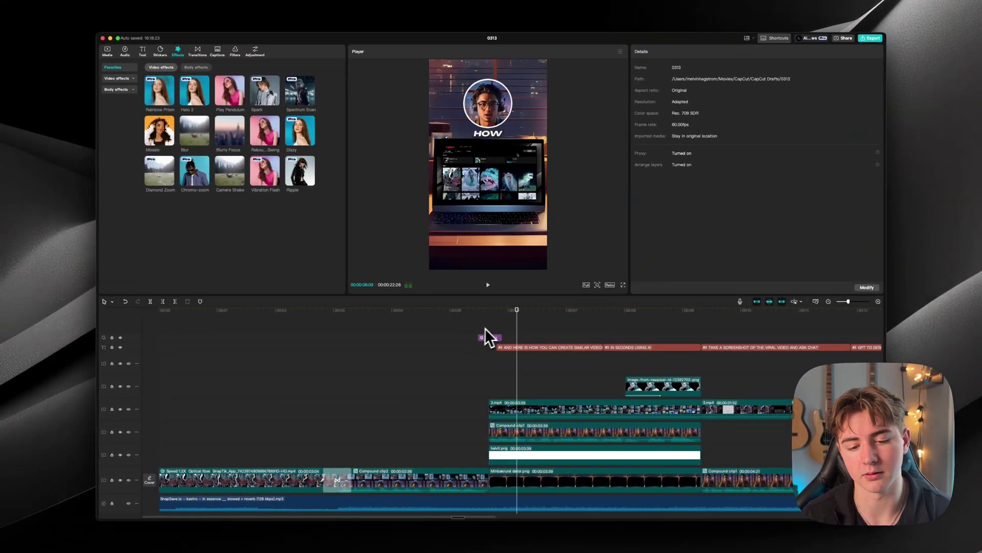
# - Play through the timeline from the opening clip to the closing captions to check which cuts still need effects
pyautogui.hscroll(10, 511, 429)
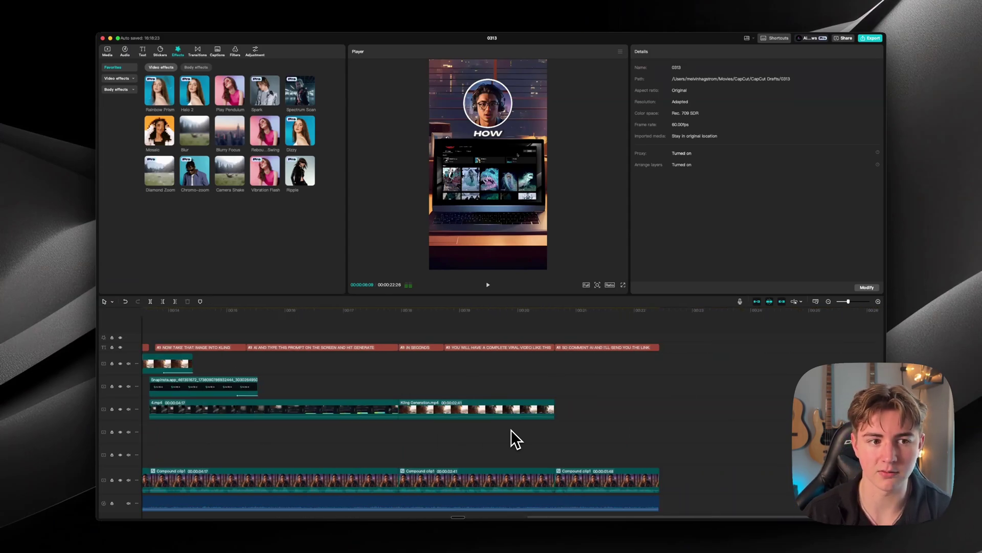
pyautogui.hscroll(-10, 511, 430)
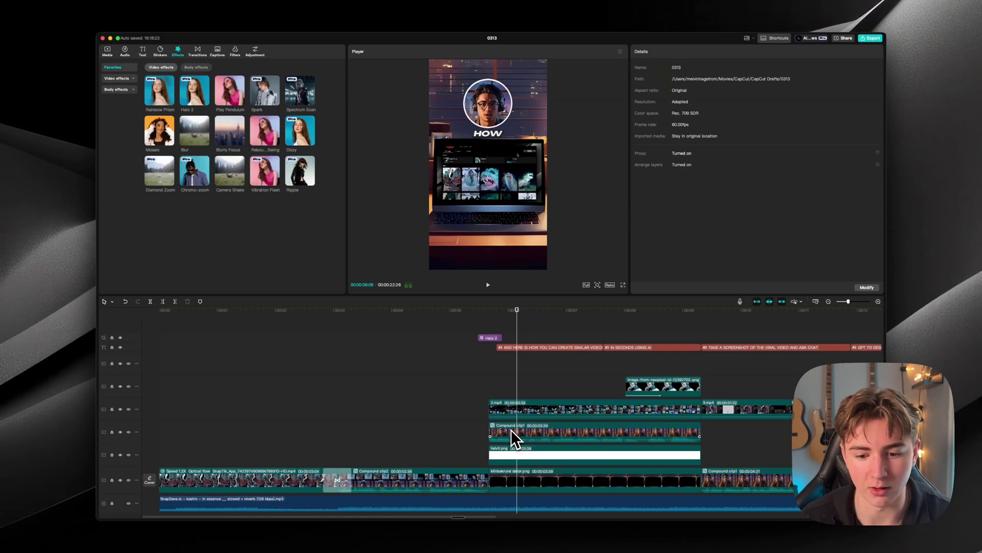
pyautogui.click(302, 316)
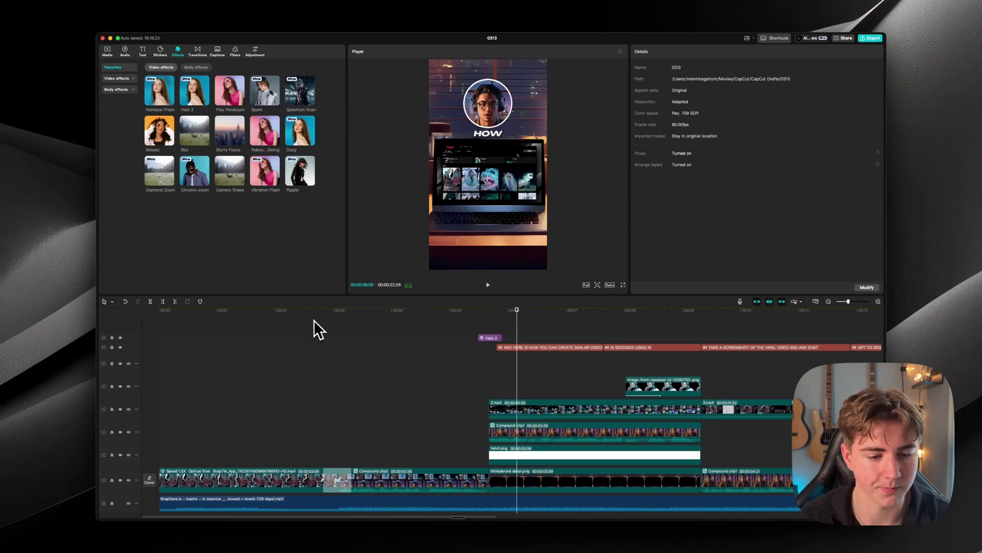
pyautogui.click(228, 322)
pyautogui.click(124, 51)
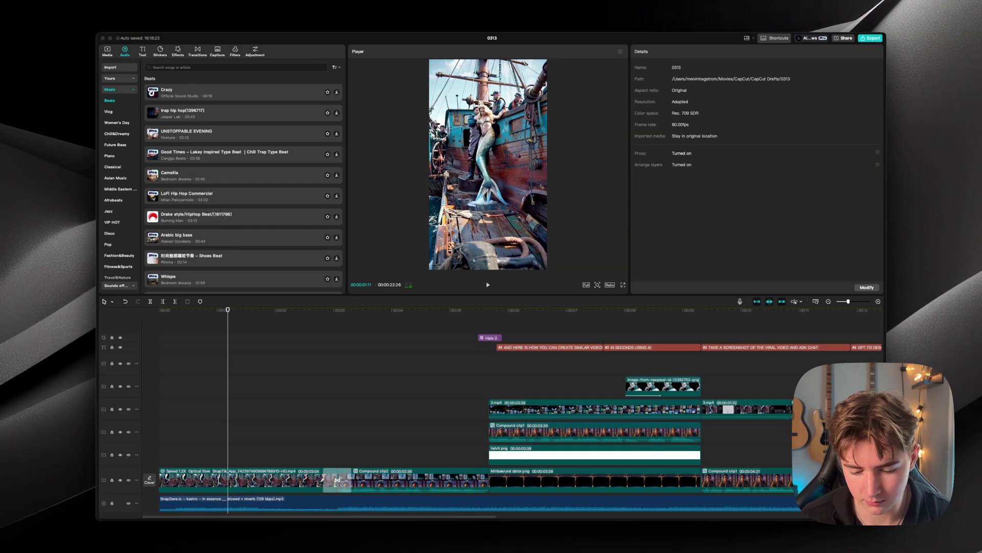
pyautogui.press('space')
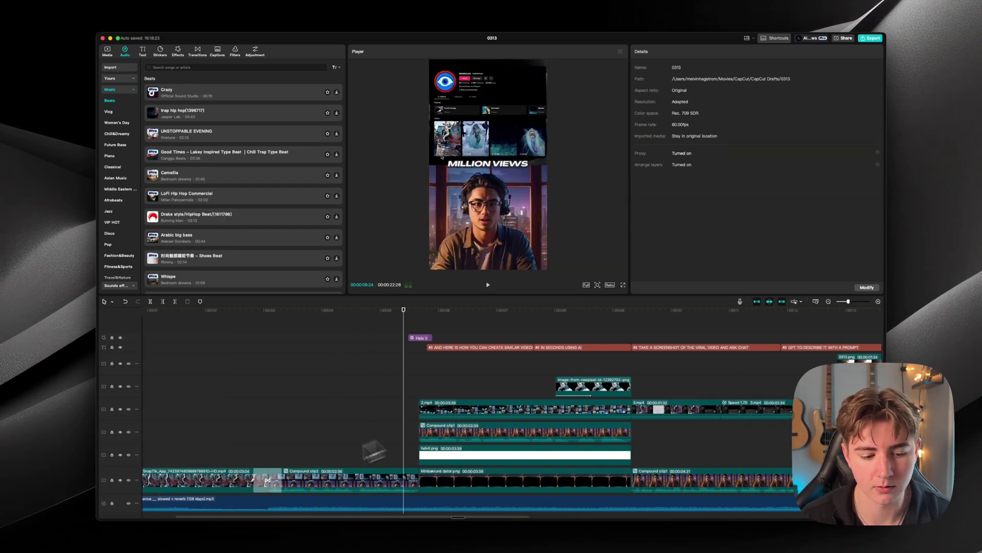
pyautogui.click(294, 369)
pyautogui.press('space')
pyautogui.click(412, 318)
pyautogui.press('space')
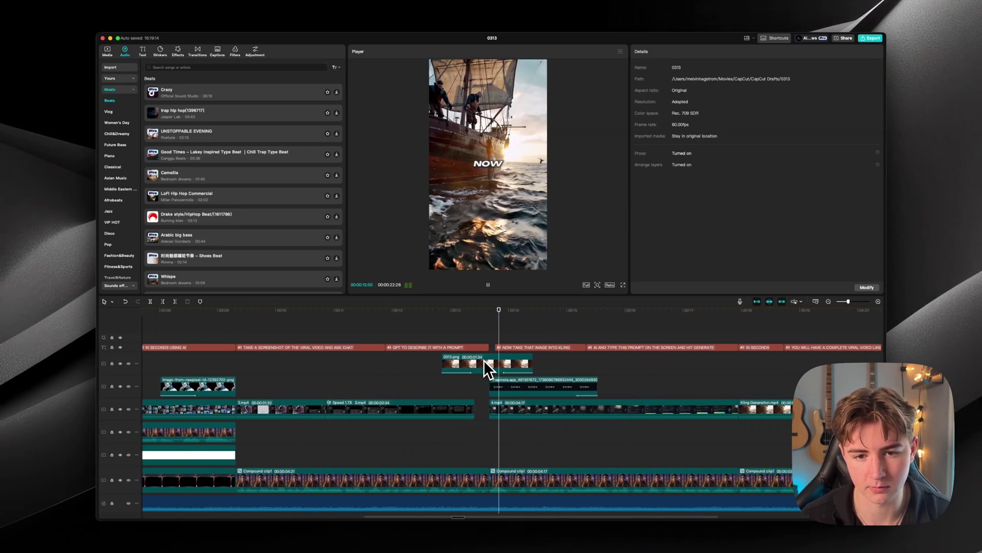
pyautogui.press('space')
# - Try to split 4.mp4 and the talking-head clip at the start of the caption "AI AND TYPE THIS PROMPT ON THE SCREEN AND HIT GENERATE"
pyautogui.click(389, 340)
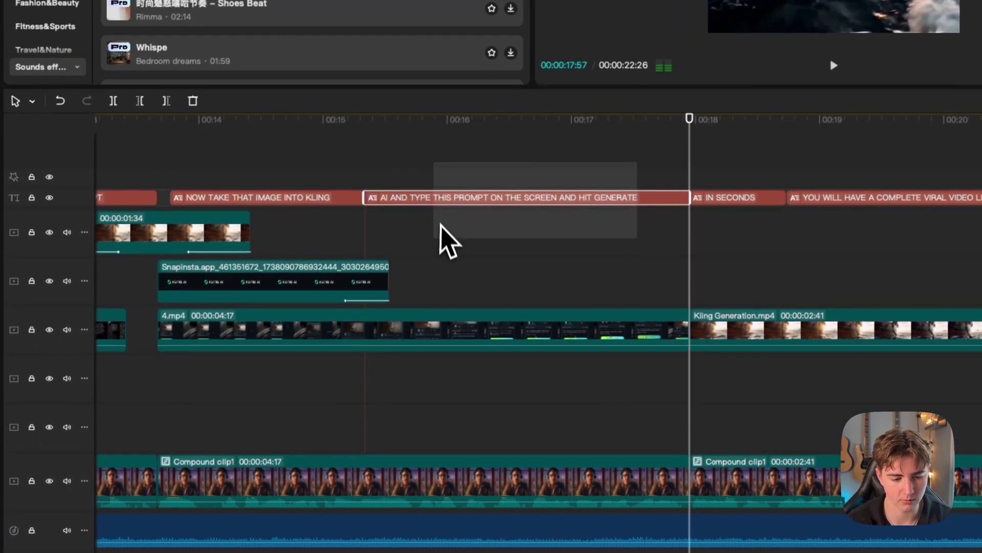
pyautogui.press('Up')
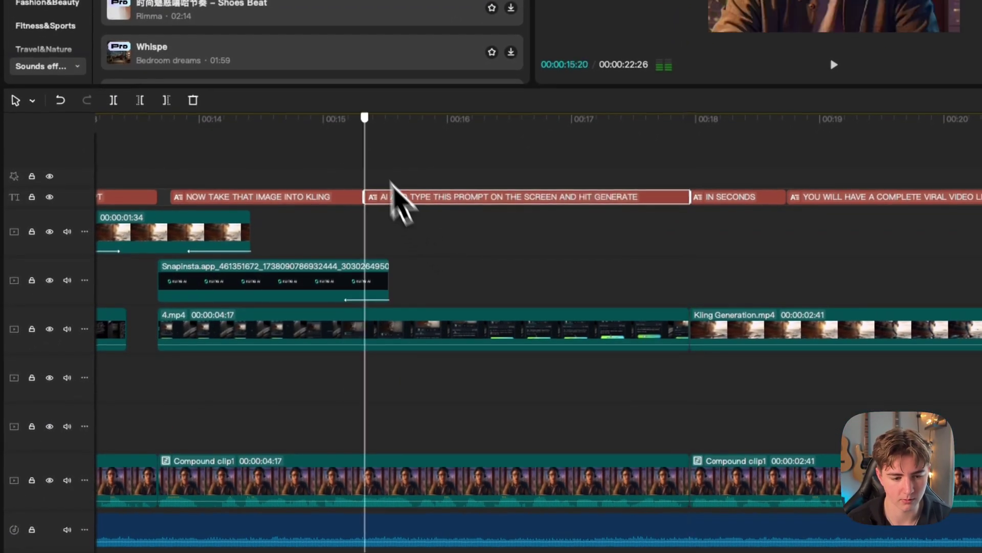
pyautogui.click(406, 328)
pyautogui.press('super+b')
pyautogui.click(441, 468)
pyautogui.press('super+z')
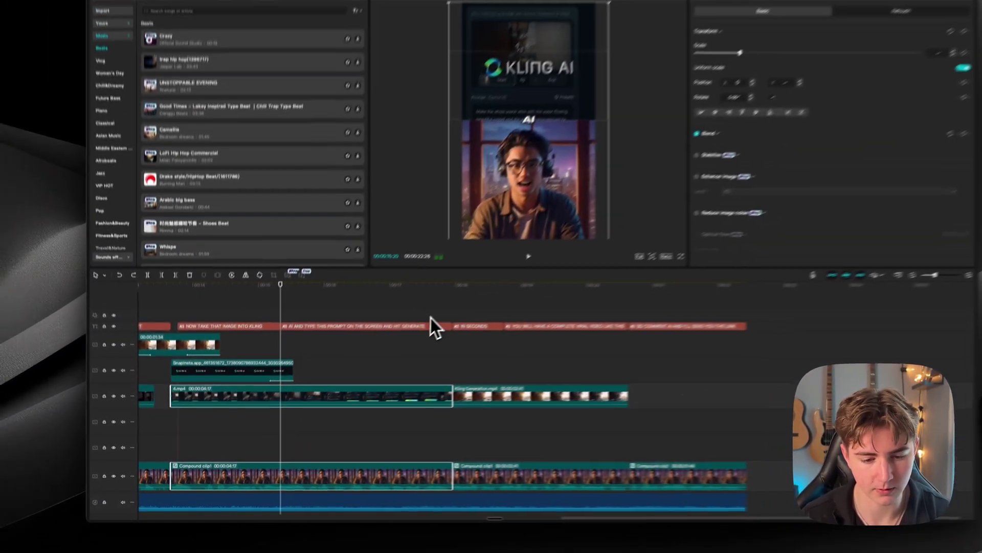
# - Paste copies of the Halo 2 effect across the cuts at the start and end of Kling Generation.mp4, and preview them
pyautogui.press('space')
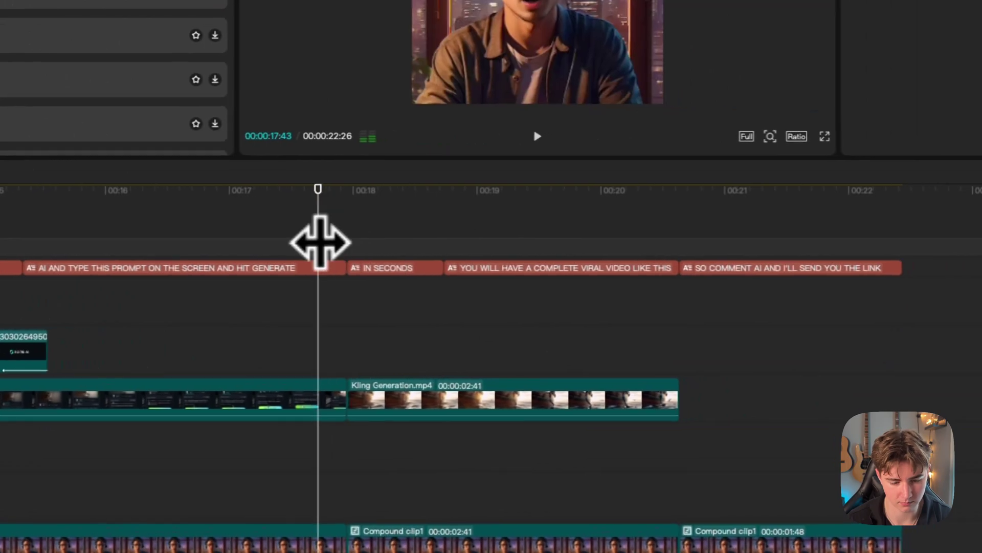
pyautogui.click(320, 245)
pyautogui.press('space')
pyautogui.press('space')
pyautogui.press('super+v')
pyautogui.press('space')
pyautogui.press('space')
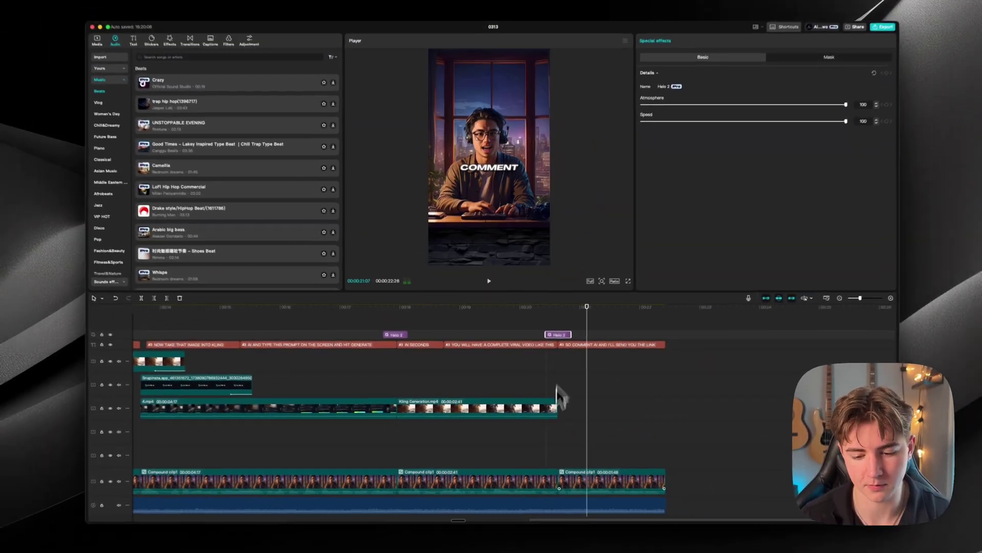
# - Combine the last caption and the final talking-head clip into a compound clip, and play the whole video from the start
pyautogui.moveTo(921, 251); pyautogui.dragTo(824, 542)
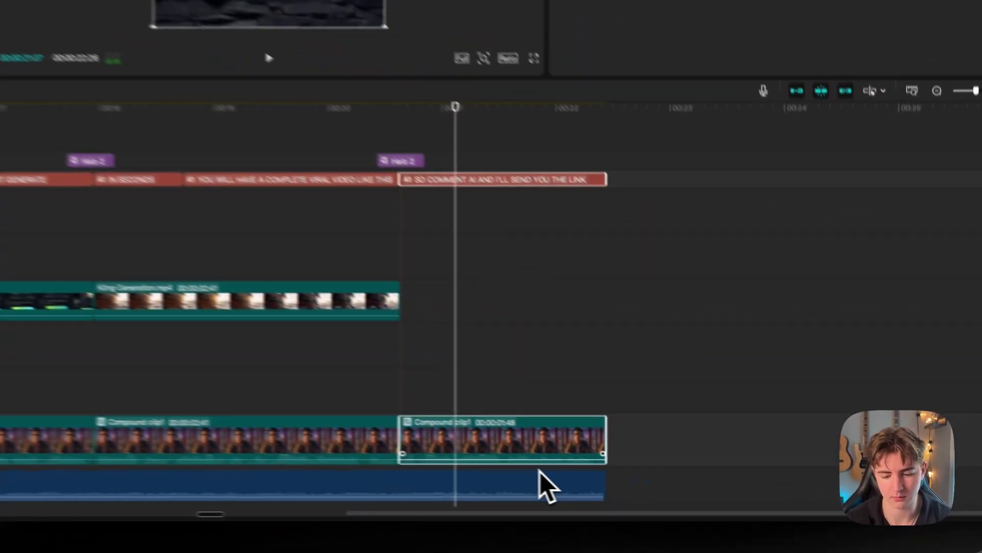
pyautogui.hotkey('alt', 'g')
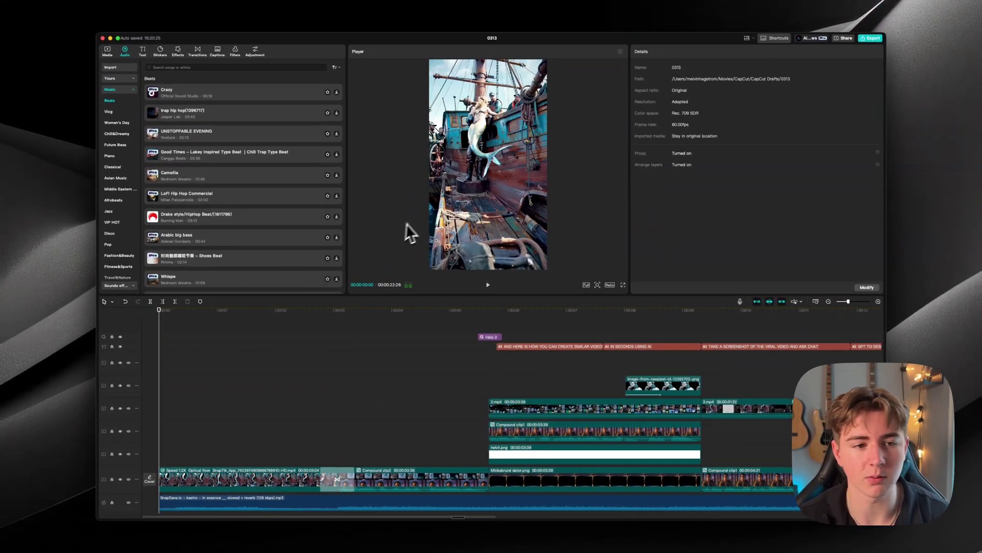
pyautogui.press('space')
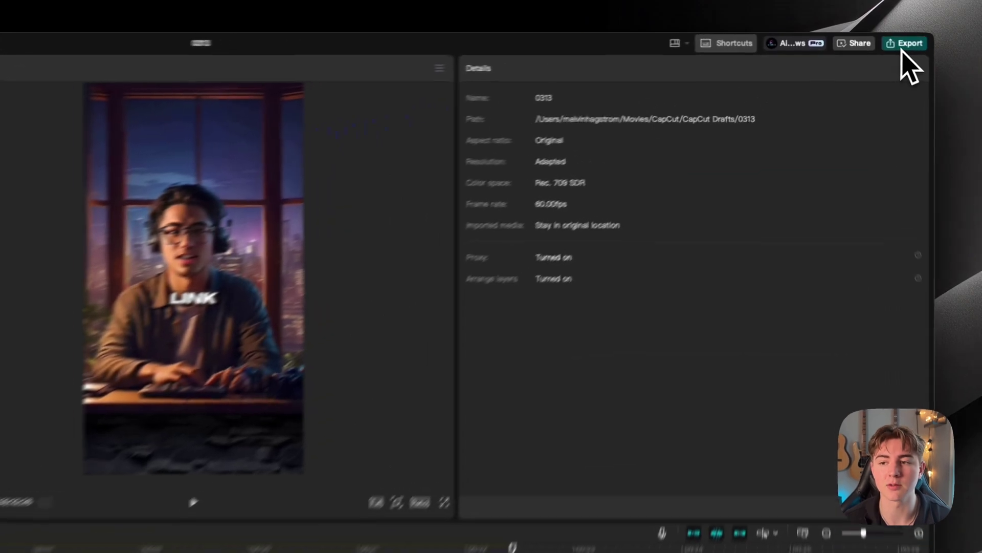
# - Export the video under the name whatever as a 4K, 60fps mp4 file
pyautogui.click(903, 45)
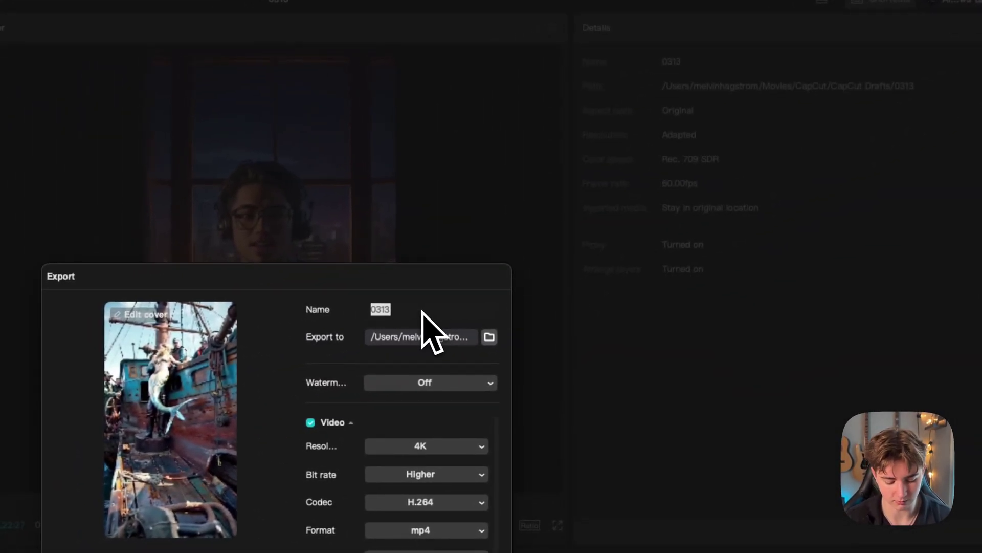
pyautogui.write('whatever')
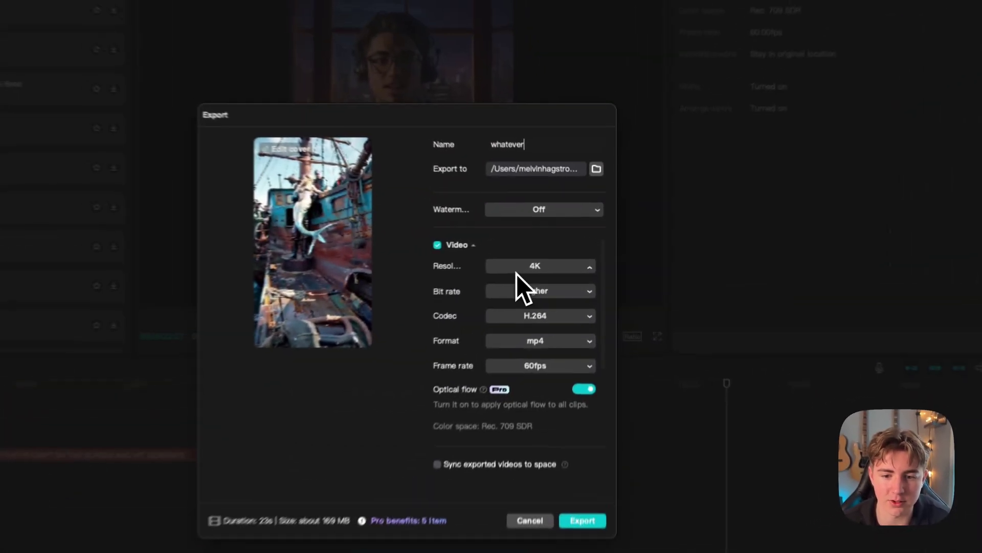
pyautogui.click(551, 249)
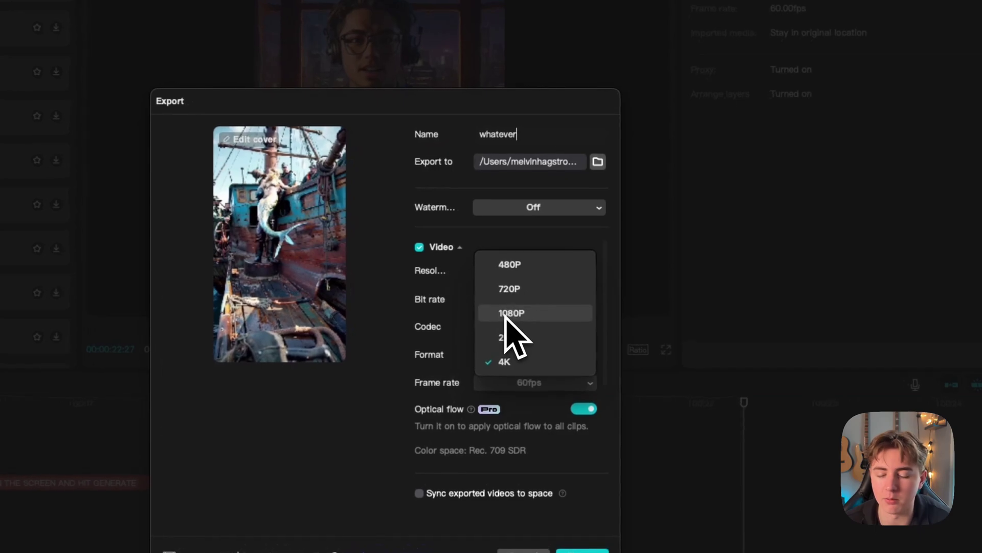
pyautogui.click(520, 244)
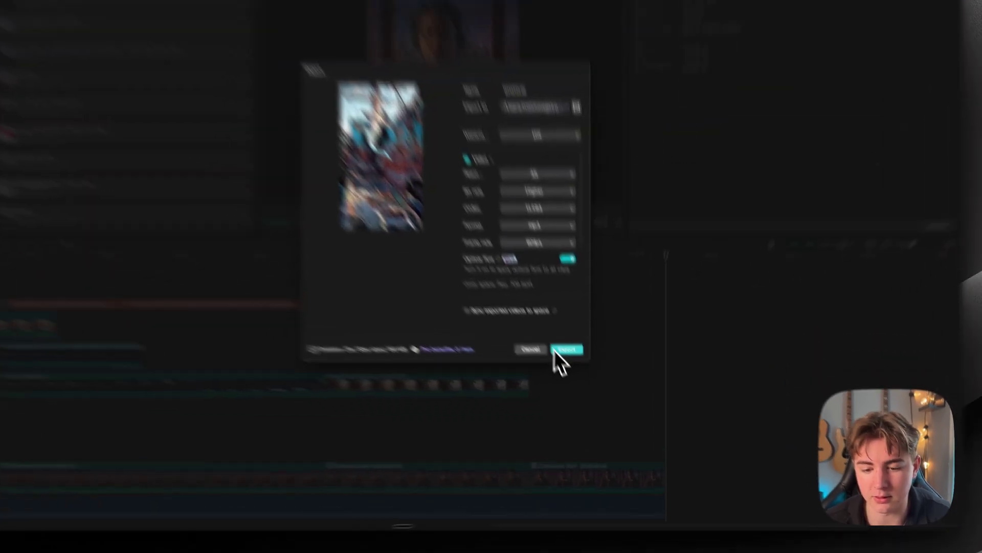
pyautogui.click(583, 382)
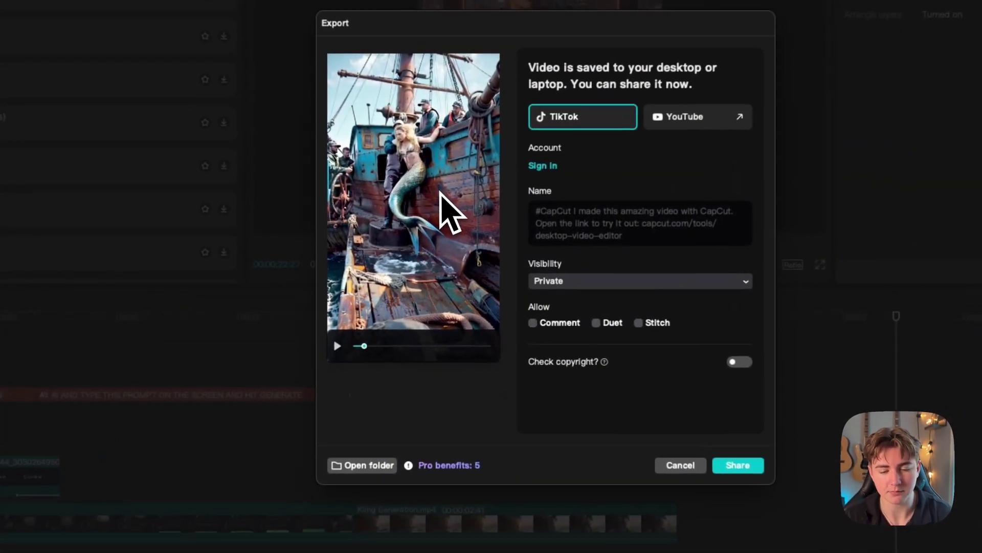
pyautogui.click(445, 260)
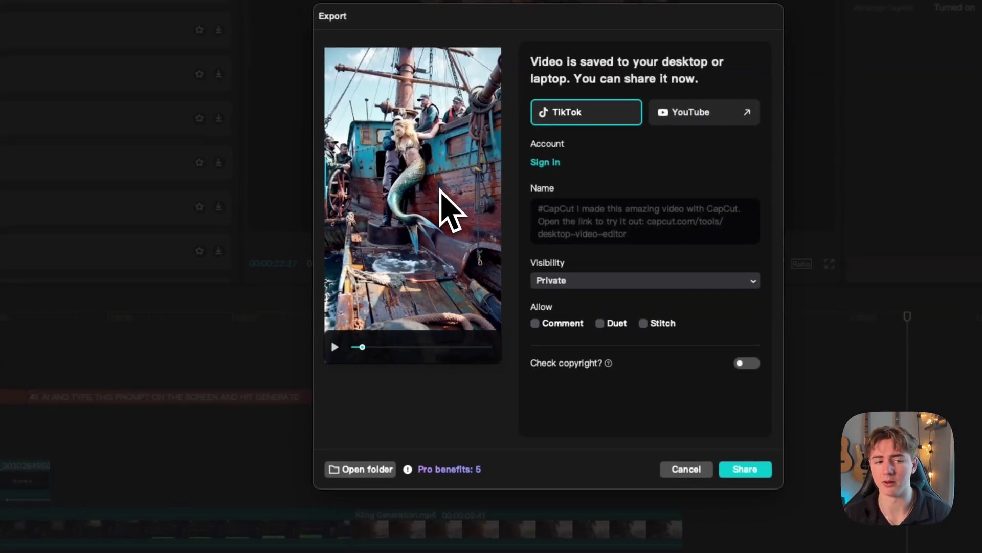
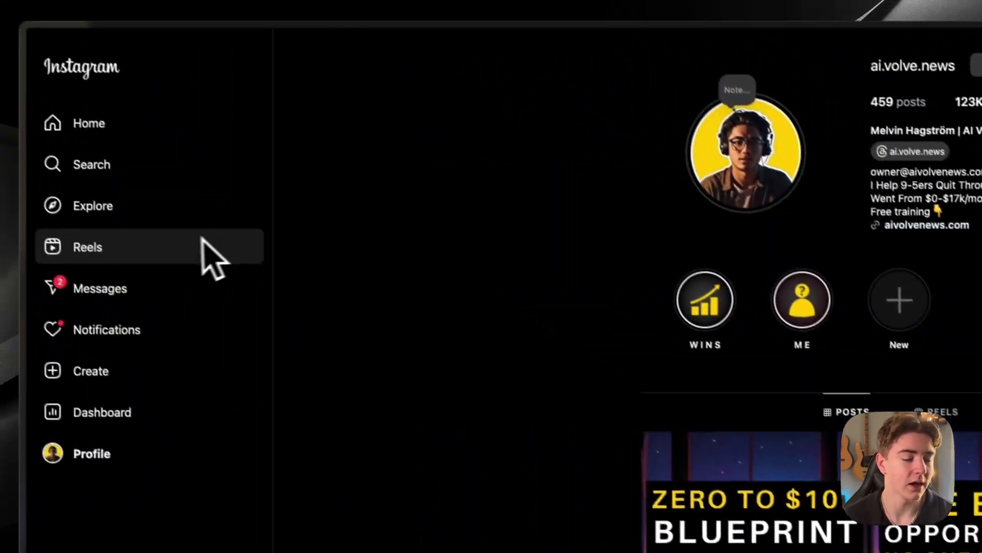
# - On the ai.volve.news Instagram profile, open the pinned reel "The Big AI Opportunity No One Realizes" and view the replies to a comment
pyautogui.scroll(-6, 492, 358)
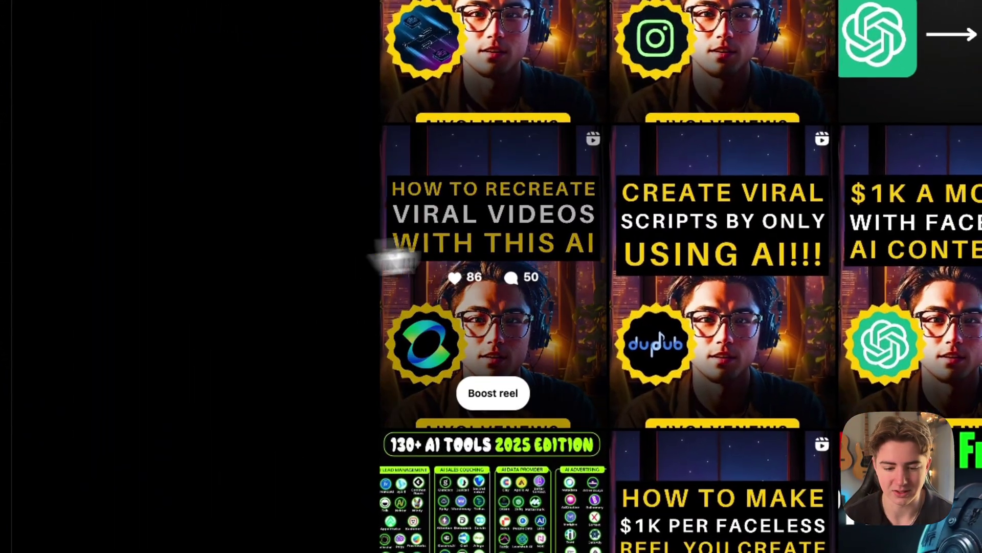
pyautogui.scroll(-5, 681, 226)
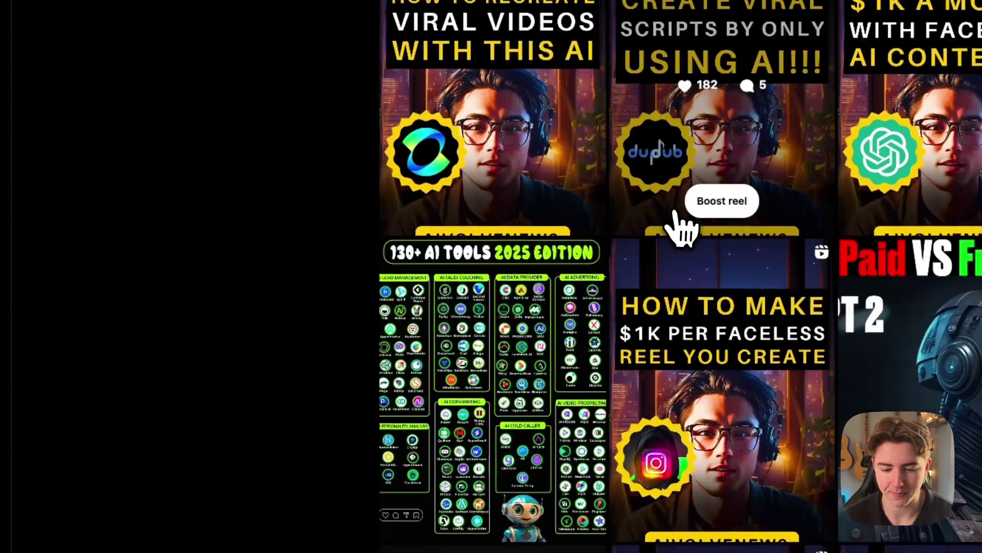
pyautogui.scroll(8, 680, 226)
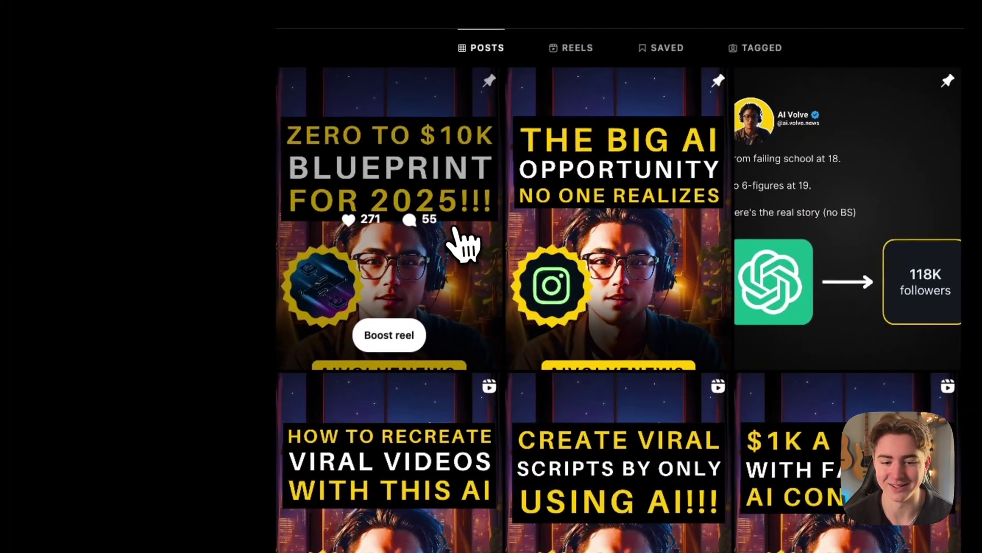
pyautogui.click(587, 245)
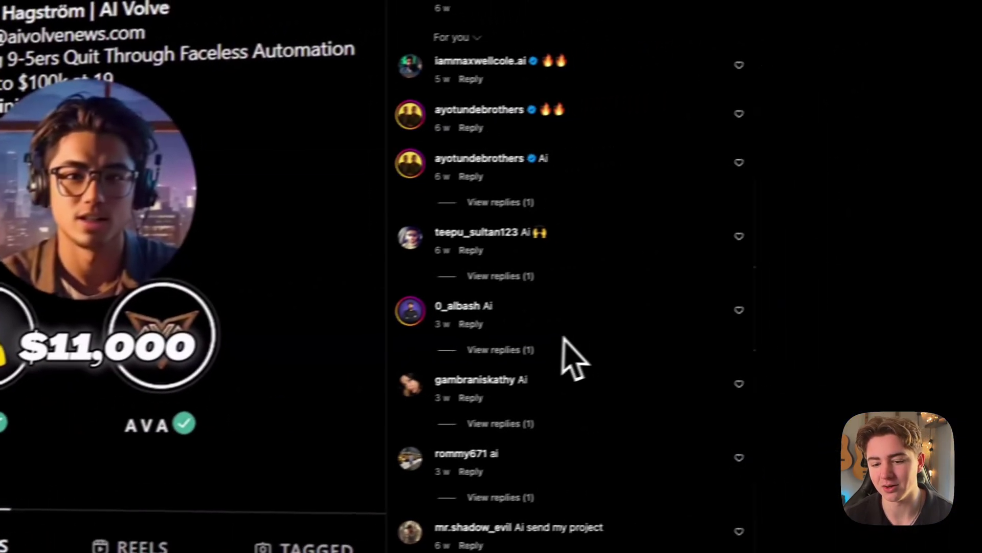
pyautogui.scroll(-3, 563, 358)
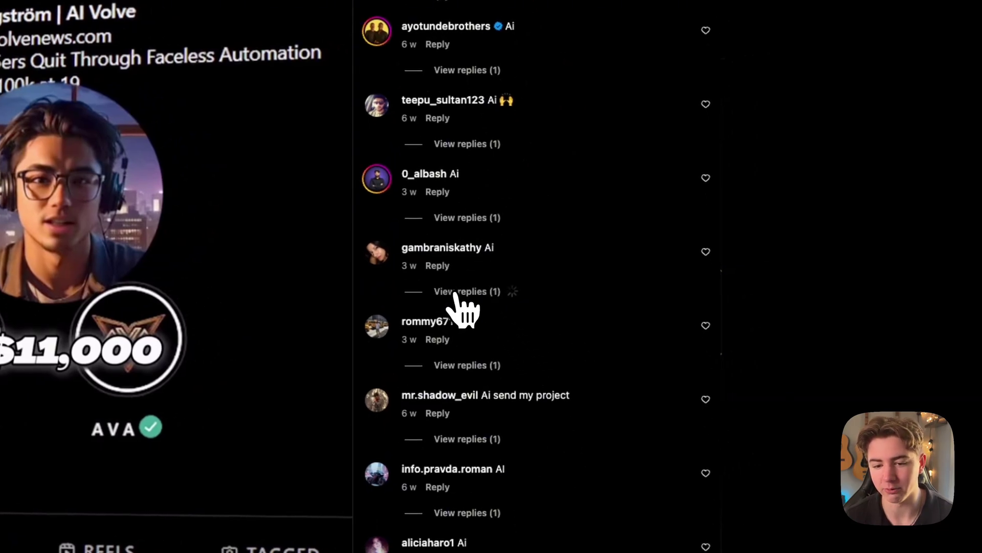
pyautogui.click(463, 292)
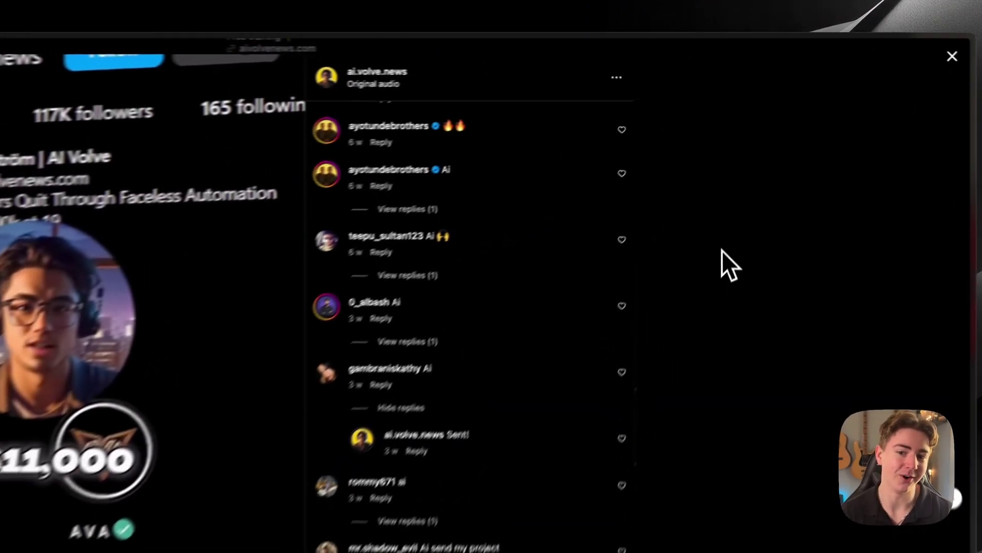
pyautogui.click(722, 251)
pyautogui.scroll(3, 724, 292)
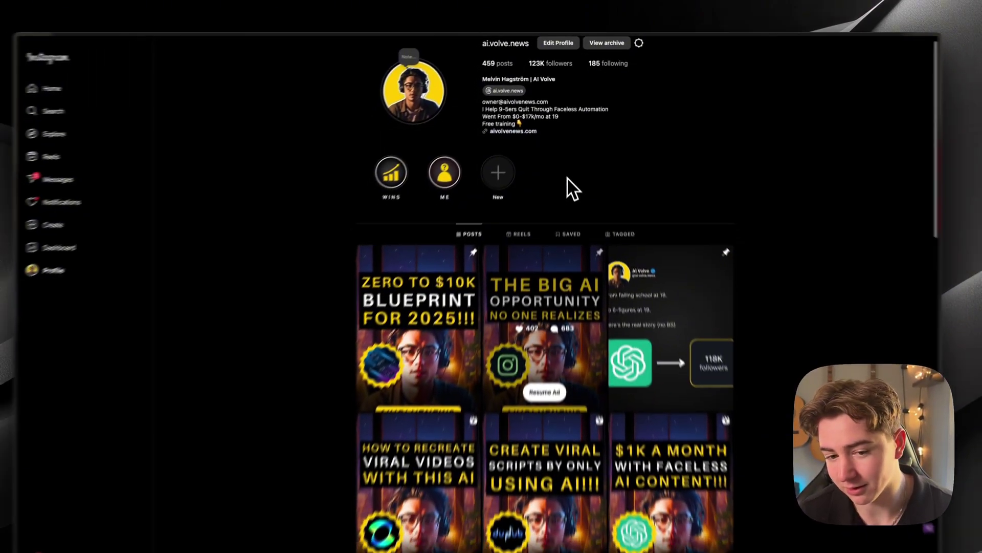
pyautogui.scroll(-3, 558, 323)
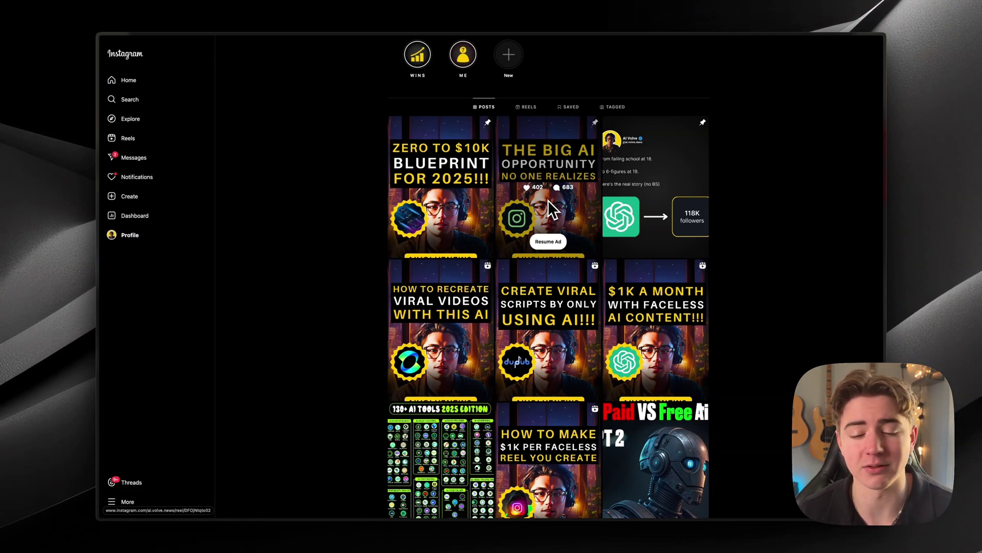
pyautogui.scroll(2, 548, 200)
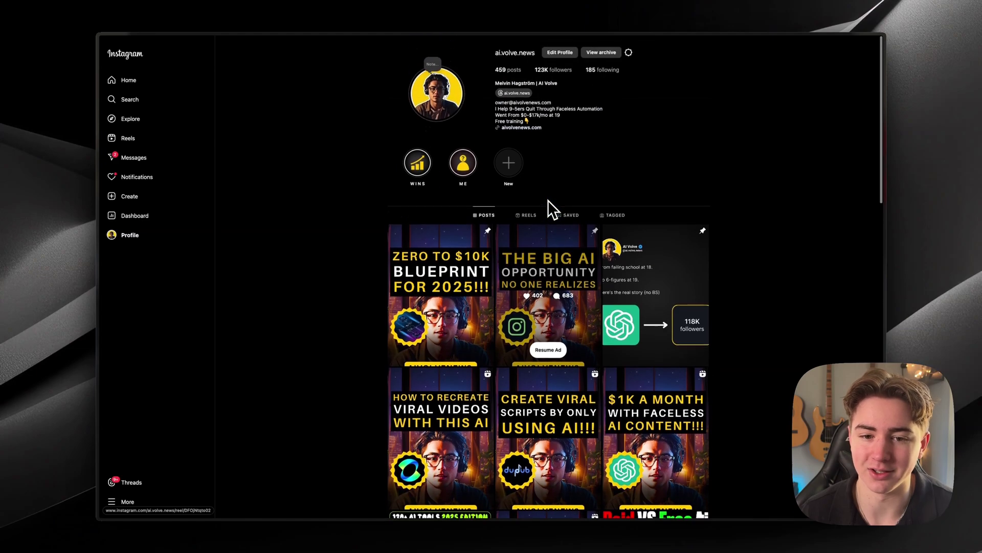
pyautogui.scroll(-2, 548, 201)
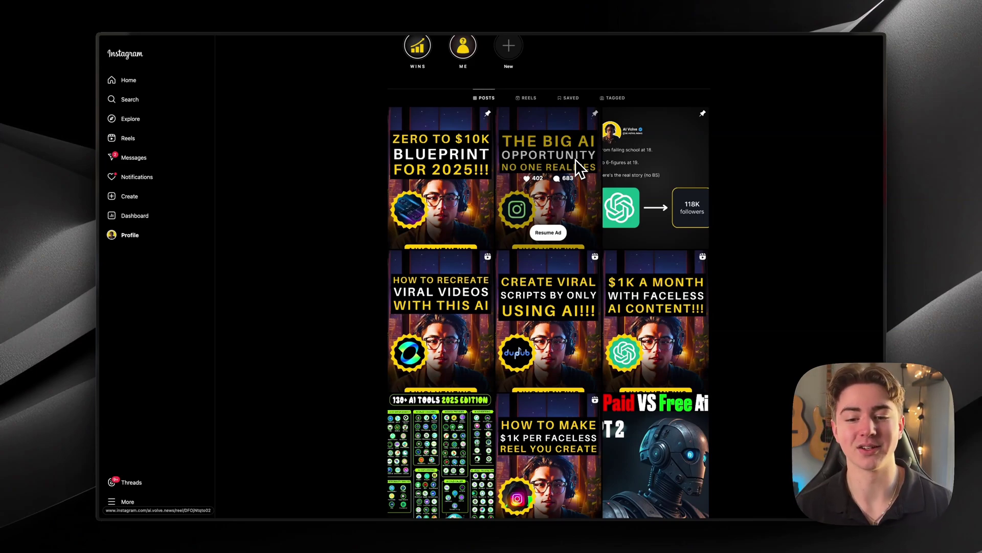
pyautogui.scroll(-3, 575, 158)
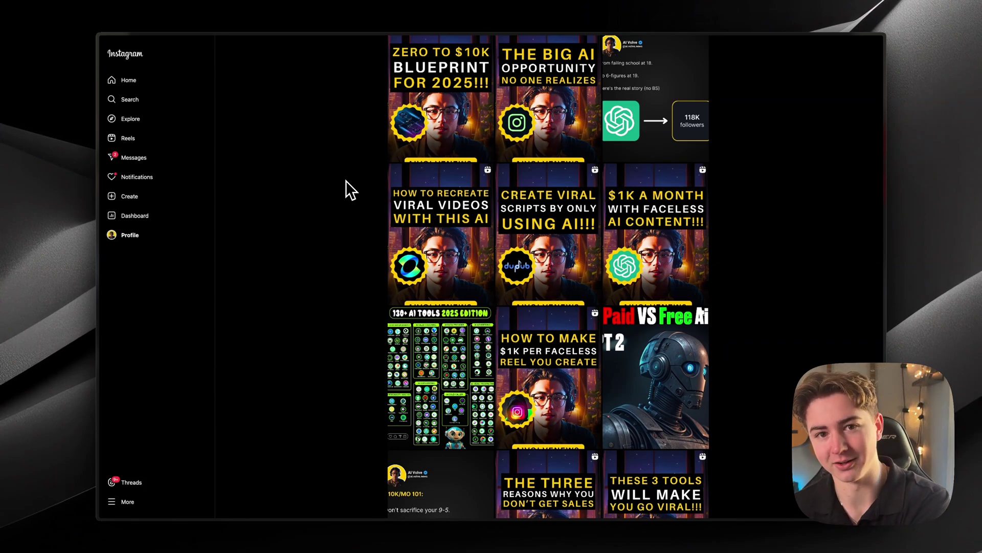
pyautogui.scroll(4, 346, 180)
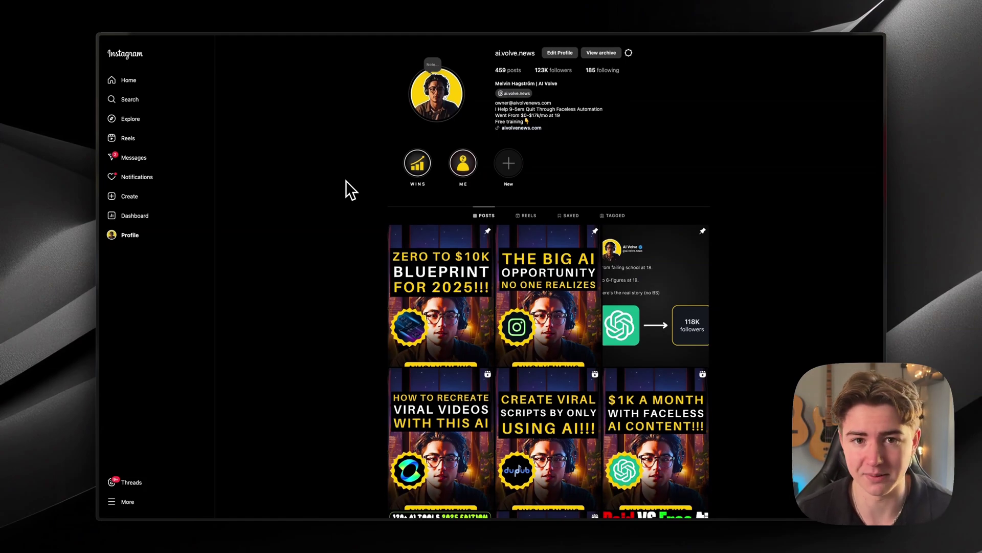
# - Switch from Instagram to Manychat, sign in with Facebook and open the Videos automation for editing
pyautogui.scroll(-3, 345, 180)
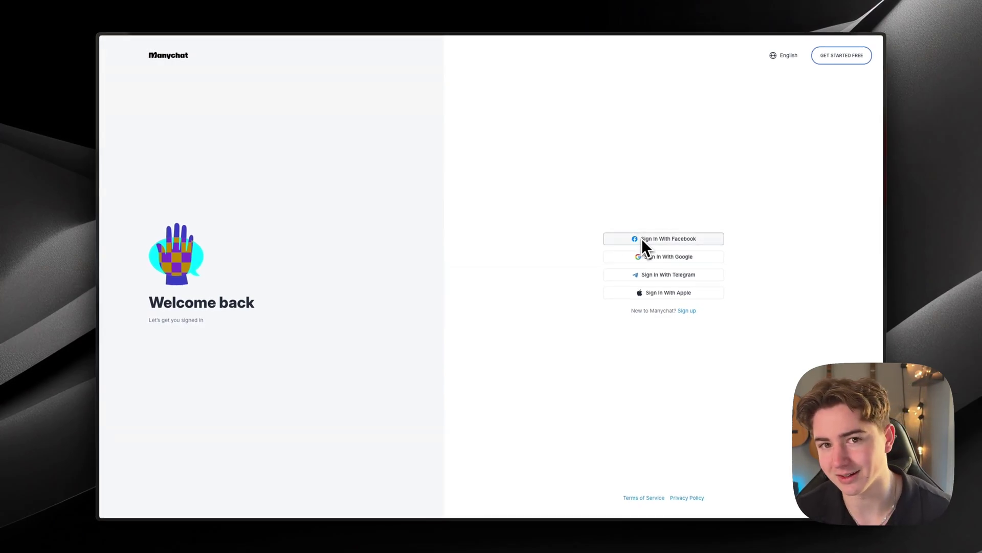
pyautogui.click(642, 238)
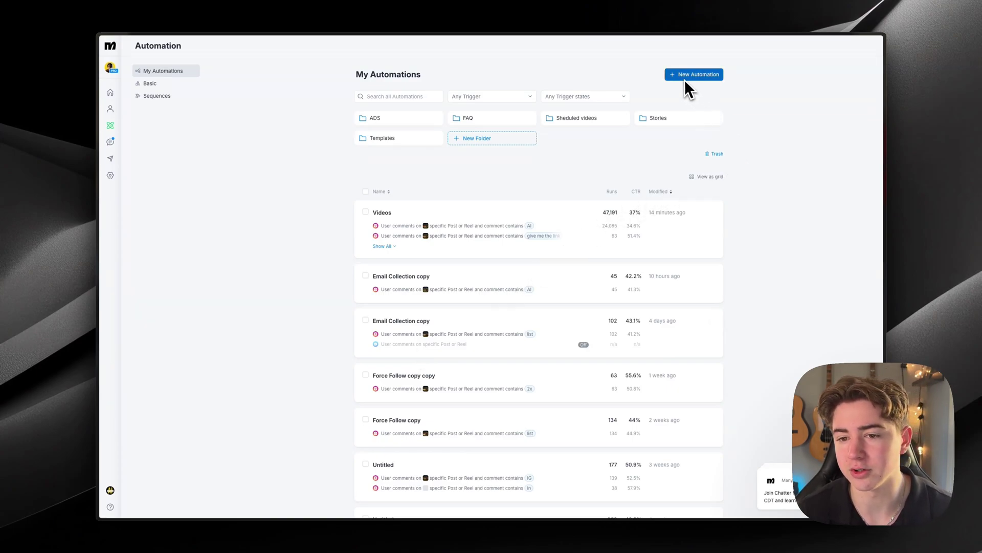
pyautogui.click(388, 222)
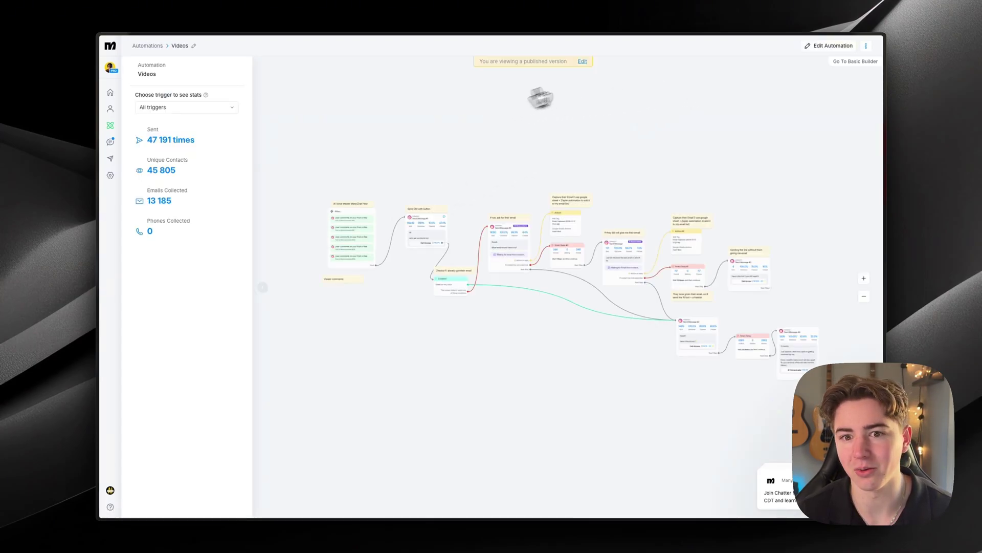
pyautogui.click(584, 62)
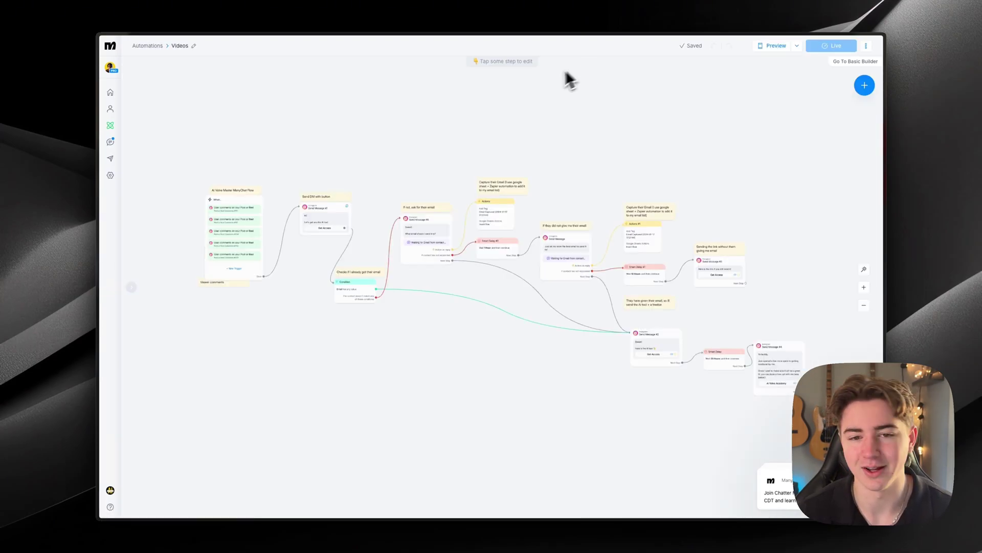
# - Examine the Videos automation's flow, from the comment triggers through the first DM to the email condition and the email request
pyautogui.moveTo(459, 154); pyautogui.dragTo(482, 139)
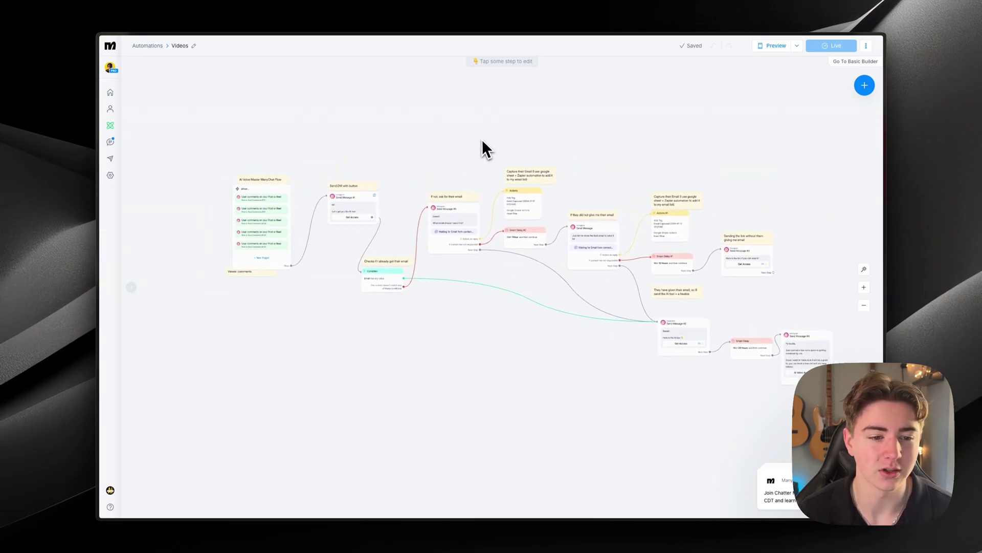
pyautogui.scroll(5, 486, 322)
pyautogui.hscroll(-5, 569, 354)
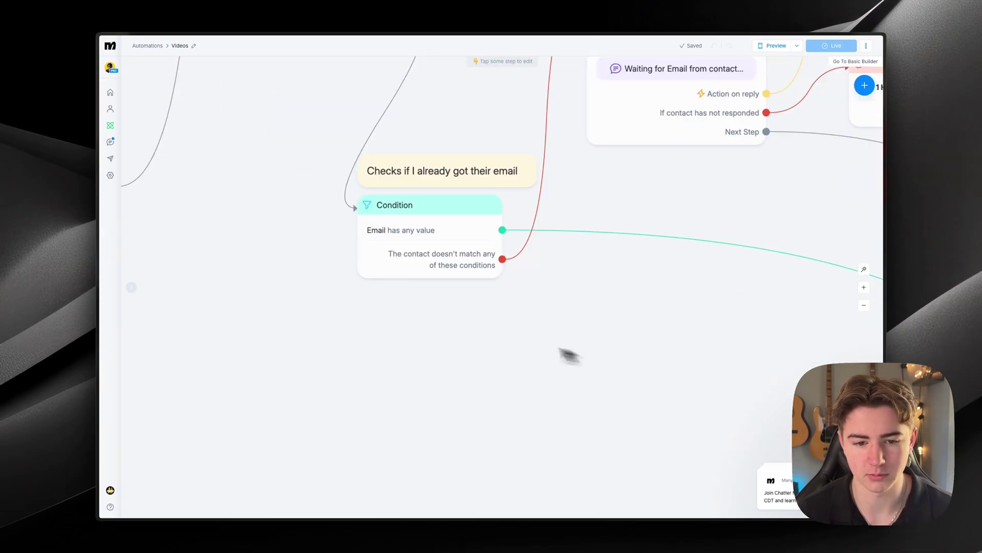
pyautogui.hscroll(-10, 569, 354)
pyautogui.scroll(8, 702, 336)
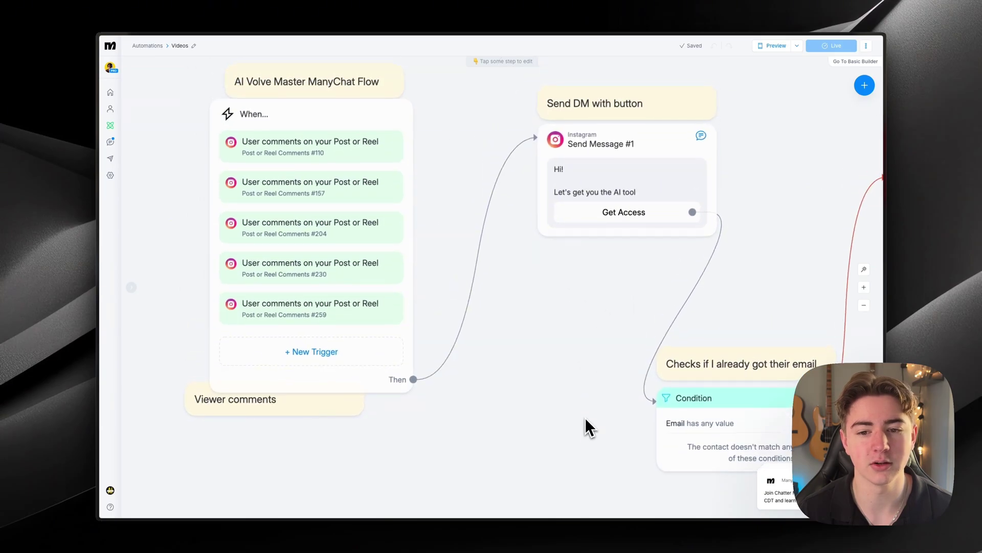
pyautogui.hscroll(6, 585, 416)
pyautogui.hscroll(1, 610, 233)
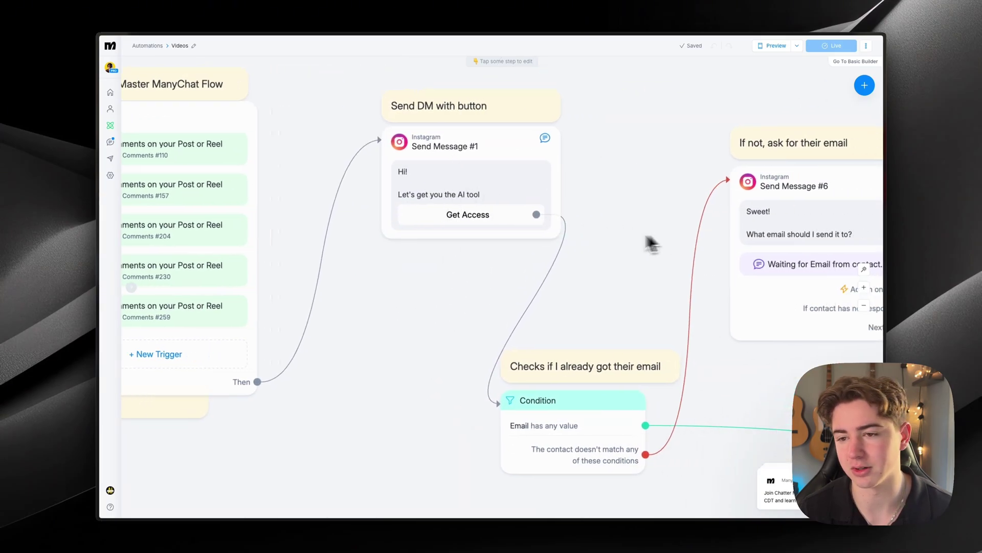
pyautogui.moveTo(651, 244); pyautogui.dragTo(639, 268)
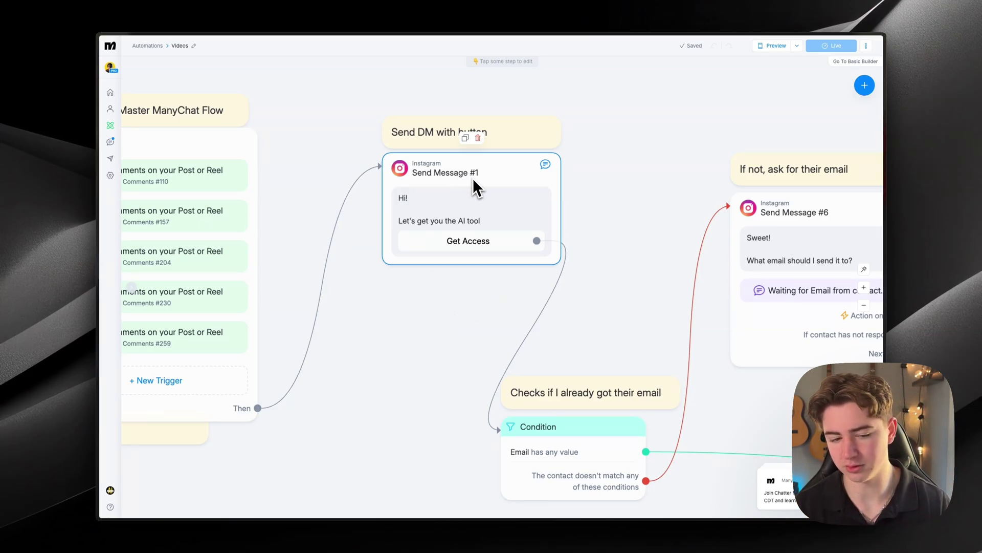
# - Return to the list of automations and start a new automation from scratch
pyautogui.click(110, 128)
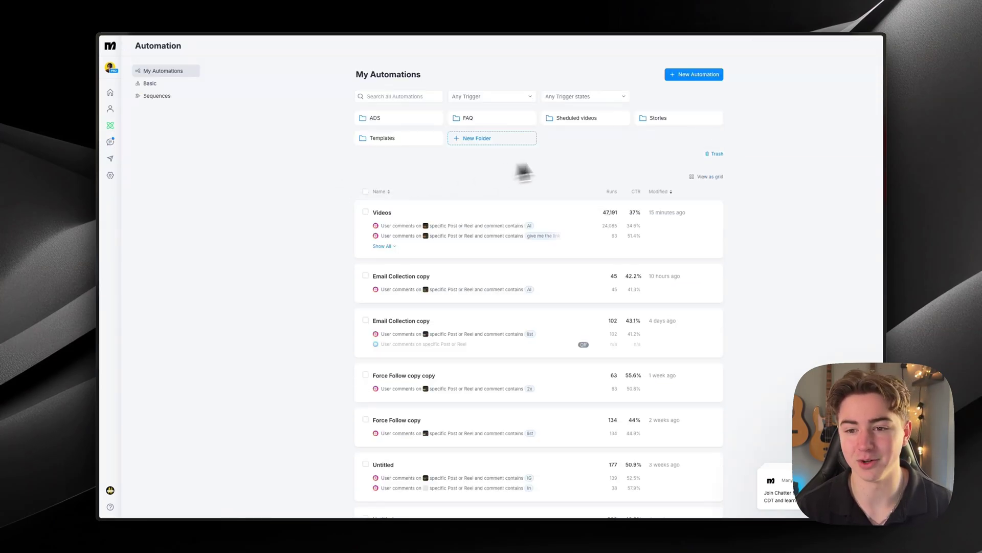
pyautogui.click(702, 75)
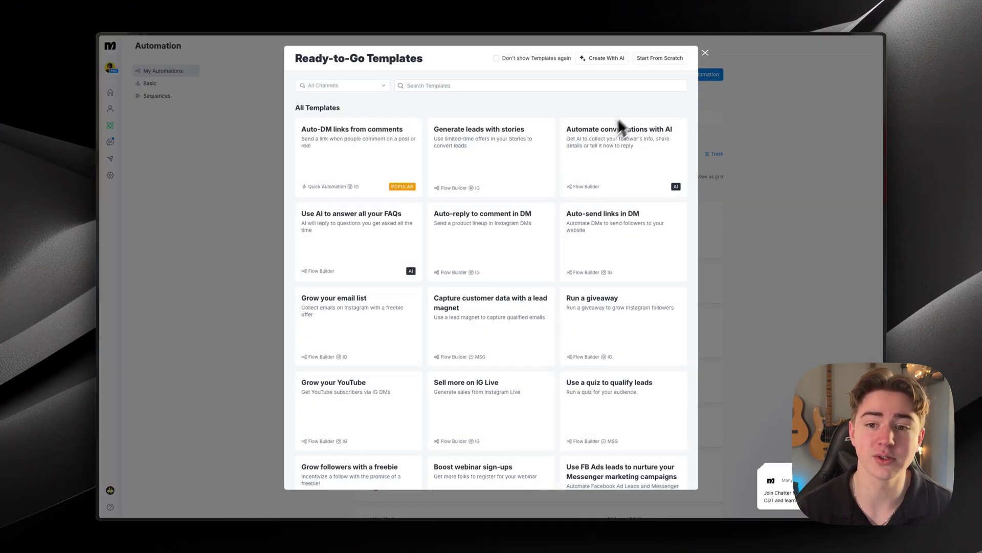
pyautogui.click(721, 102)
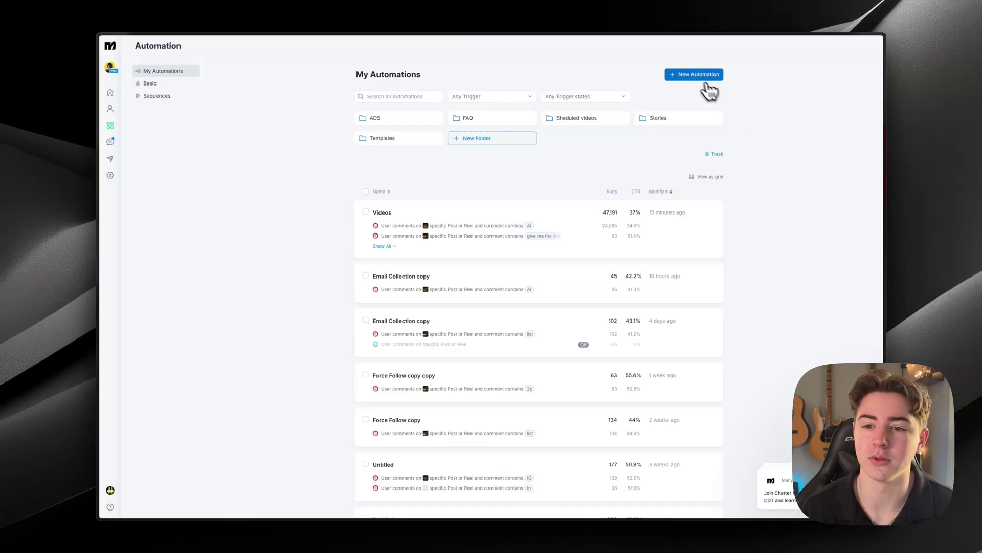
pyautogui.click(697, 75)
pyautogui.click(656, 60)
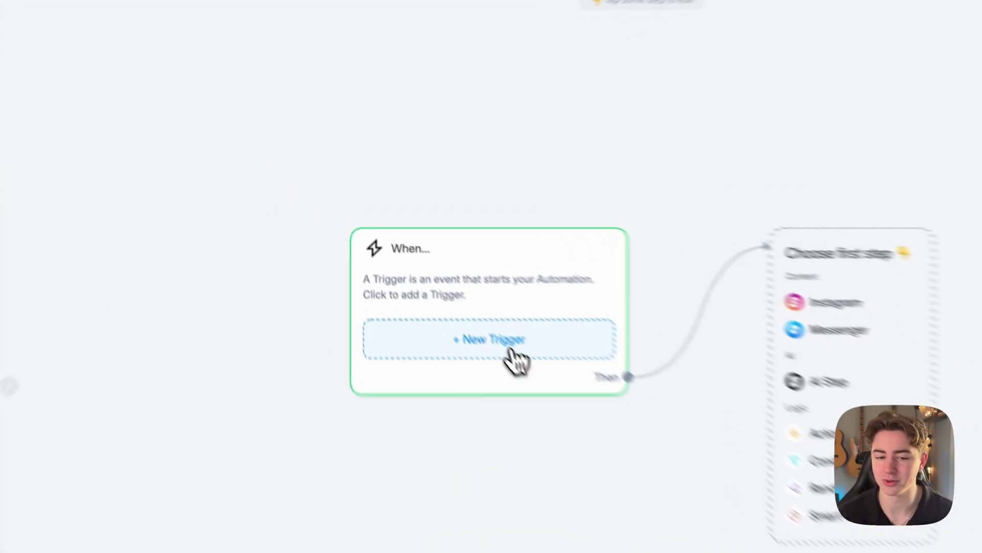
# - Add an Instagram post or reel comment trigger for the reel "How to Recreate Viral Videos With This AI", limited to comments that include a specific keyword
pyautogui.click(417, 261)
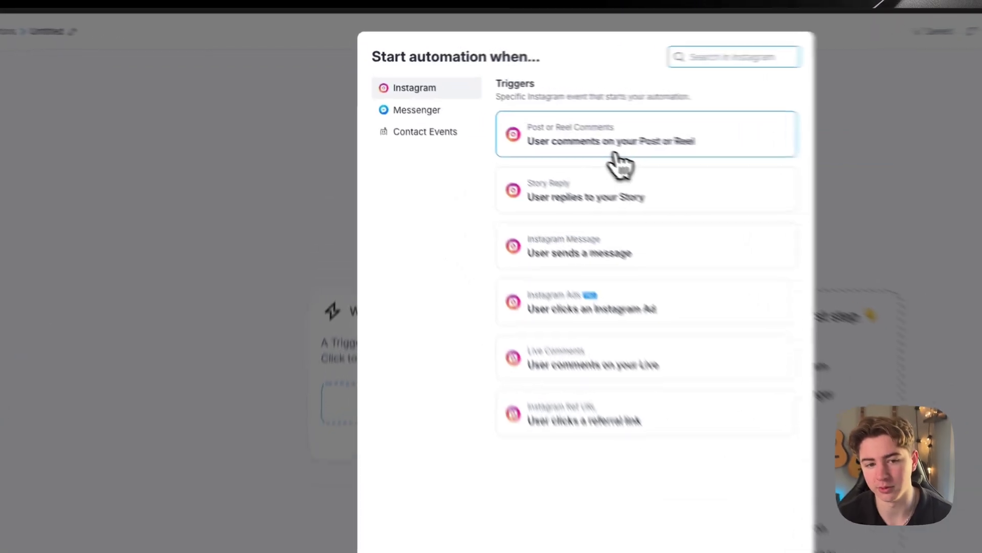
pyautogui.click(511, 123)
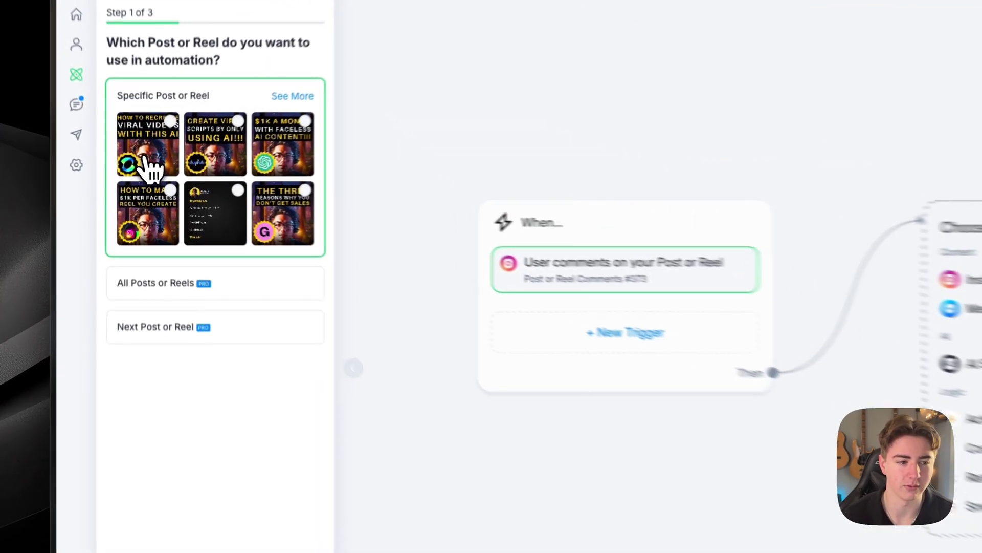
pyautogui.click(151, 174)
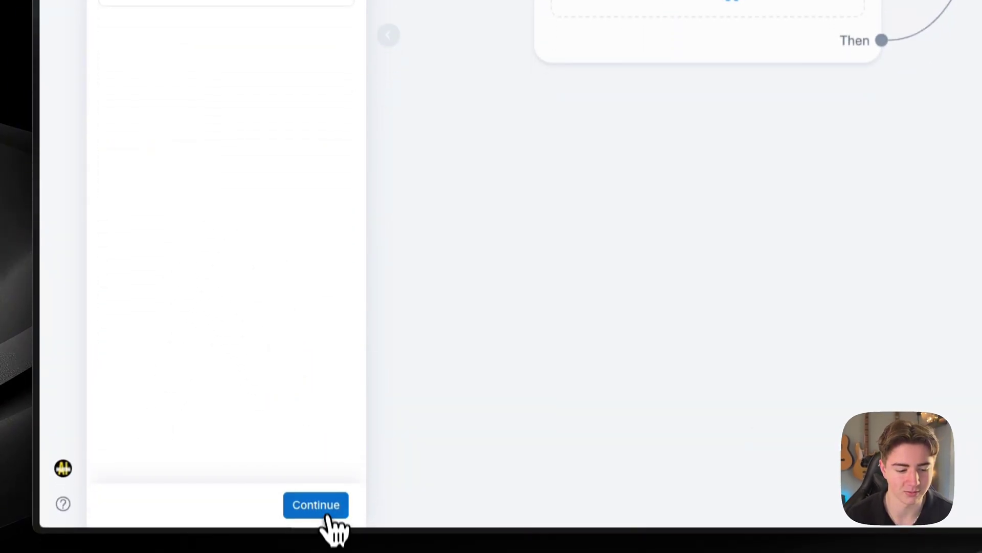
pyautogui.click(320, 501)
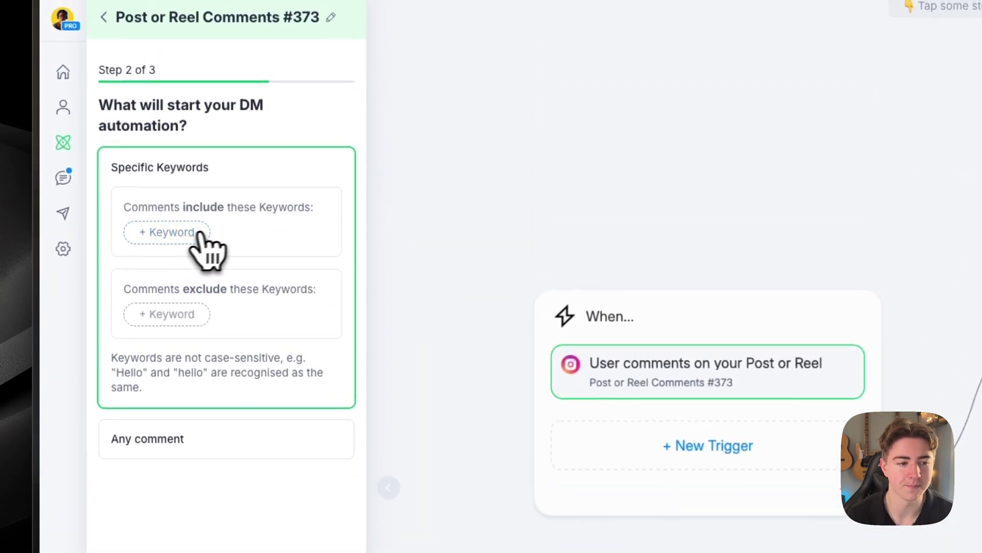
pyautogui.click(172, 225)
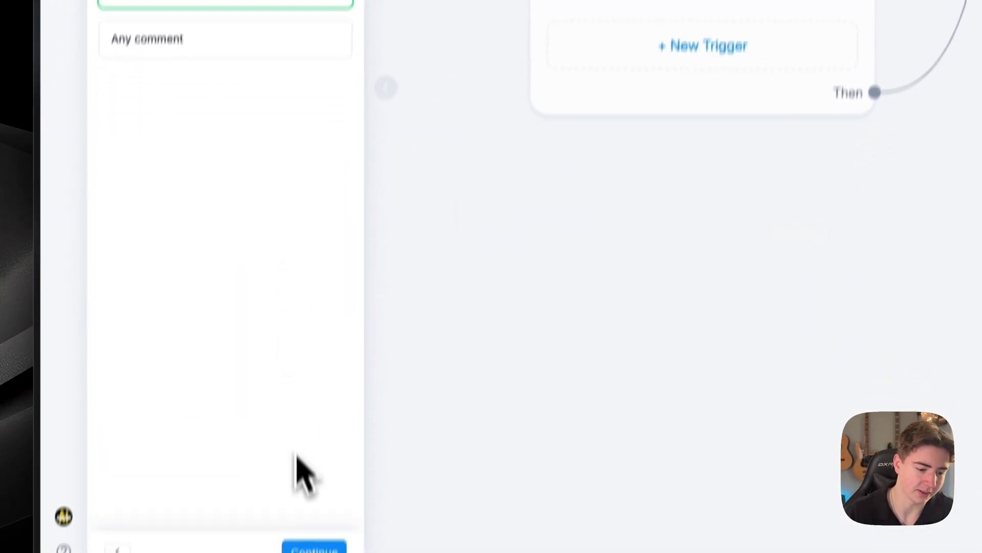
pyautogui.click(310, 548)
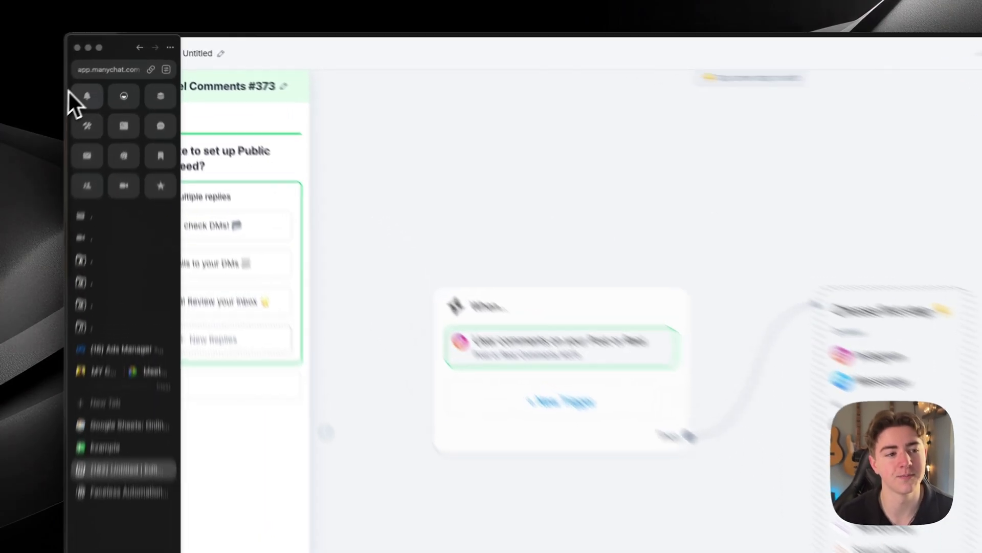
# - Switch to the Instagram profile and look through the published posts and reels
pyautogui.click(79, 92)
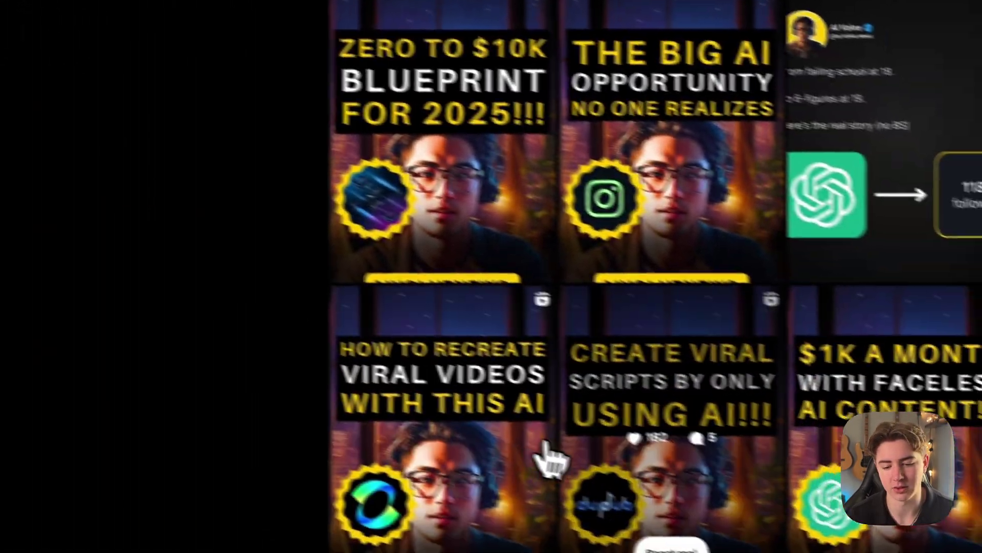
pyautogui.scroll(-10, 549, 461)
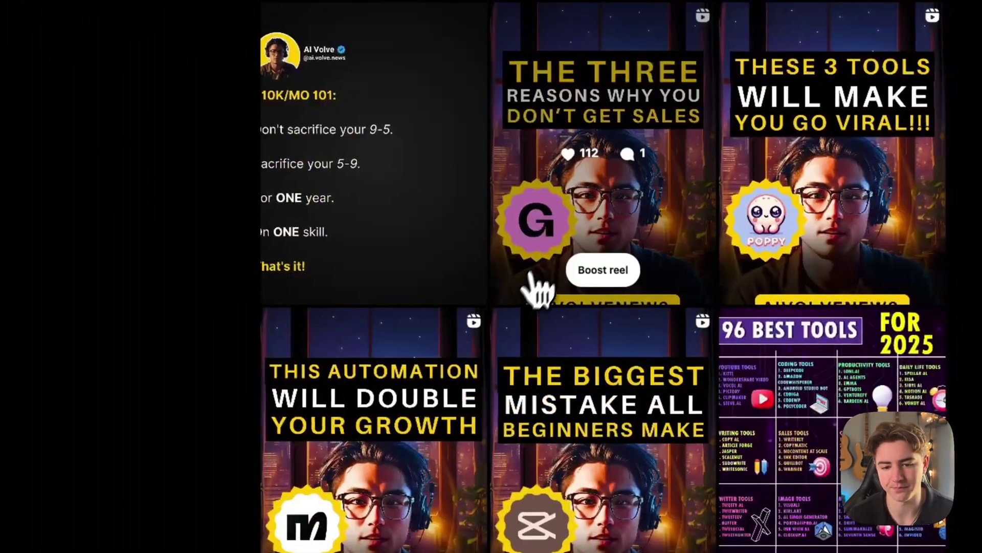
pyautogui.scroll(15, 537, 289)
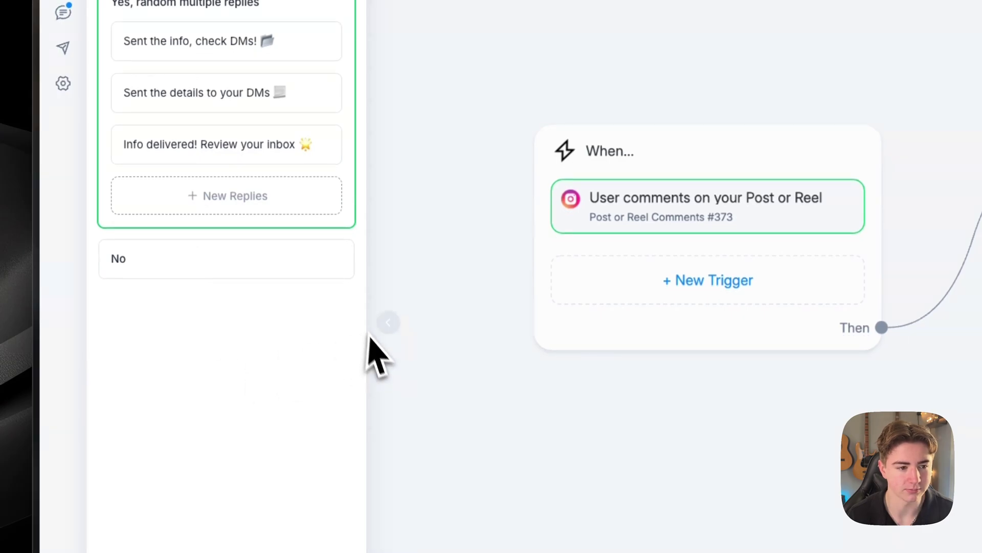
# - Replace the first public reply with "Sent! By the way make sure to share this" and save the comment trigger
pyautogui.doubleClick(165, 194)
pyautogui.tripleClick(162, 244)
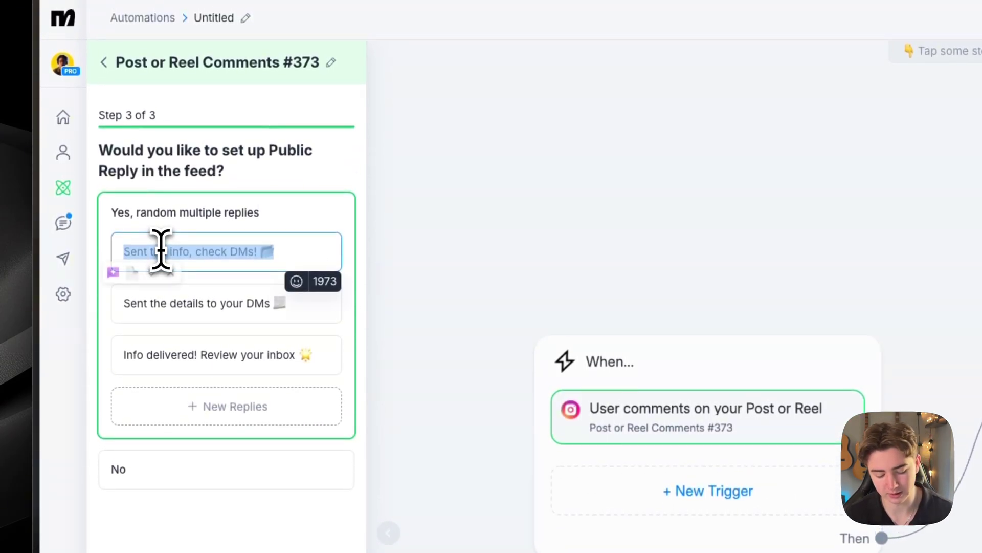
pyautogui.write('en')
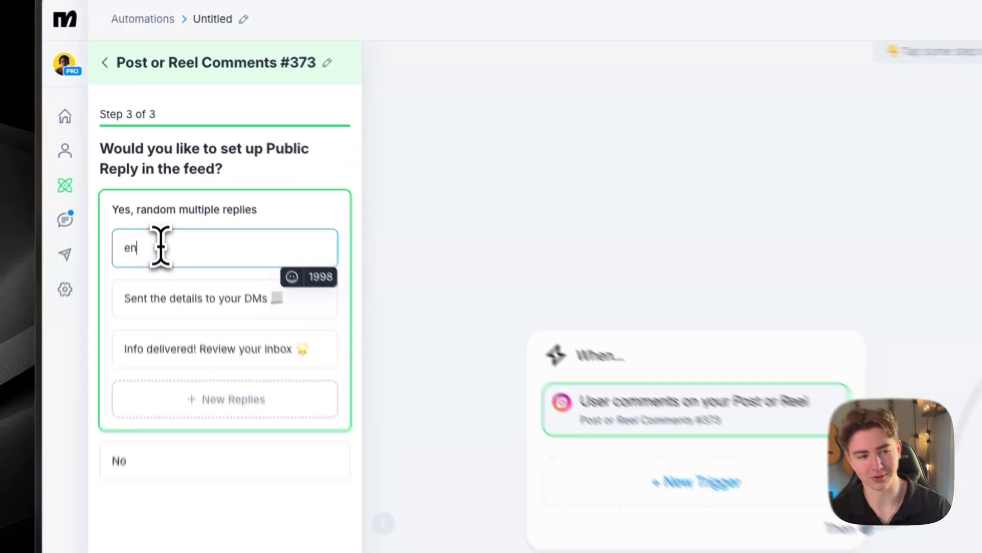
pyautogui.press('BackSpace')
pyautogui.press('BackSpace')
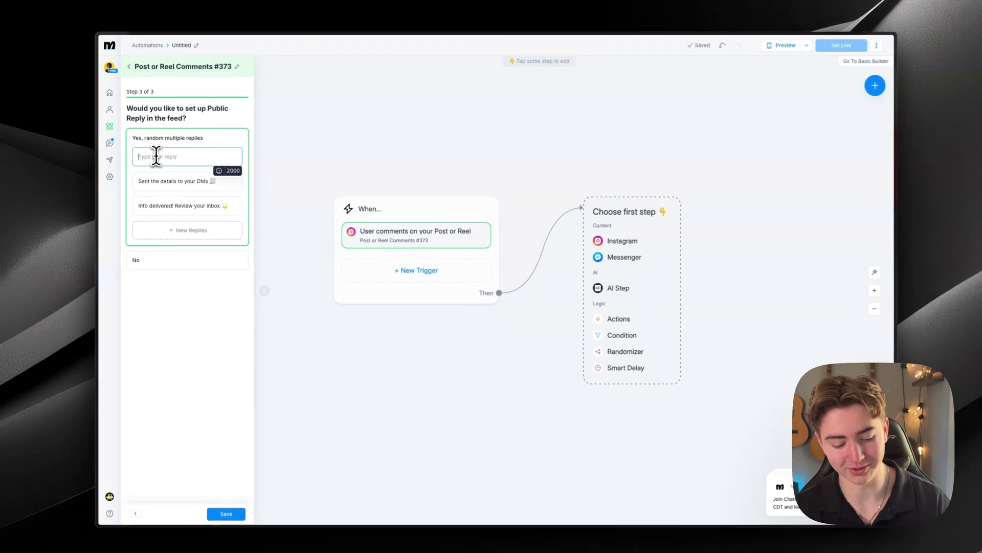
pyautogui.write('Sent!')
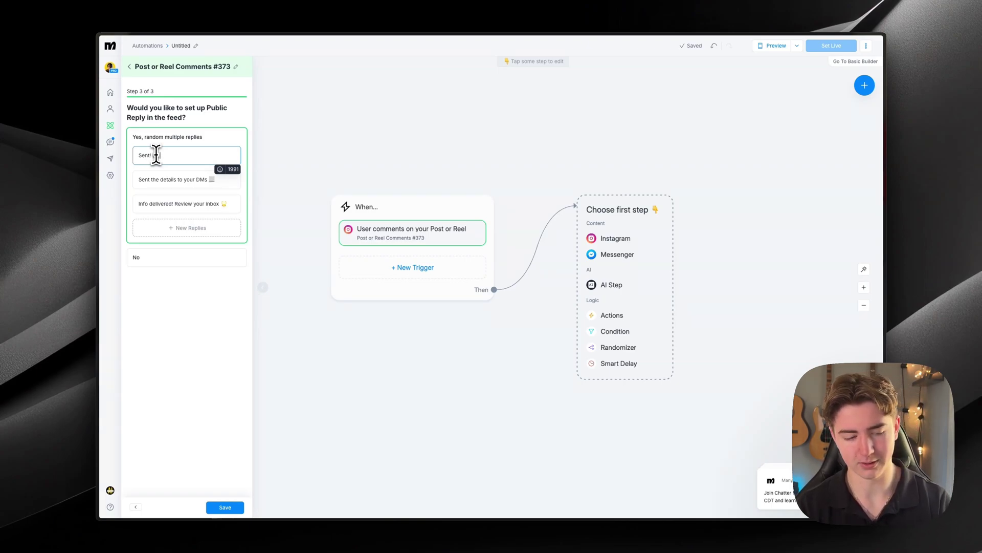
pyautogui.write('the way ma')
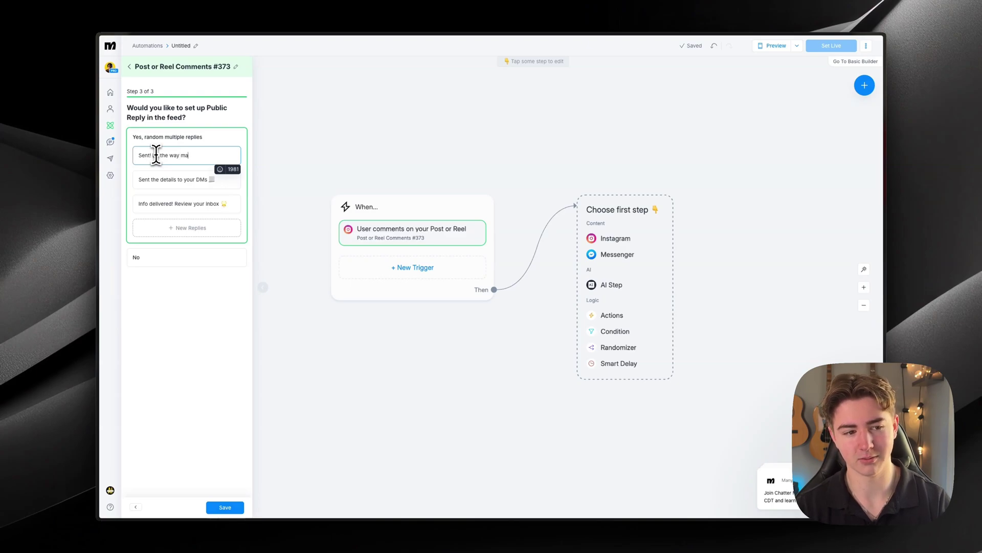
pyautogui.write('ke sure ')
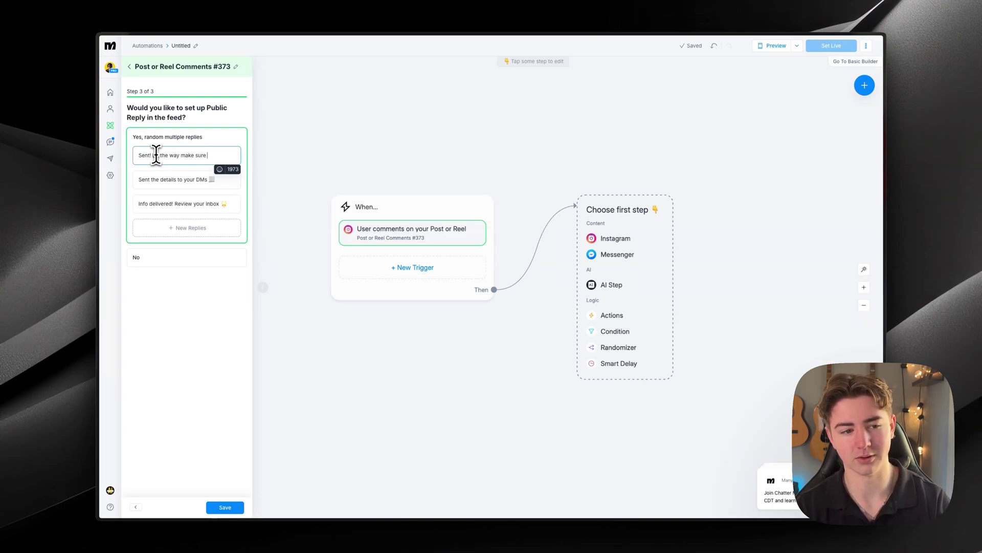
pyautogui.write('tp s')
pyautogui.write('hare')
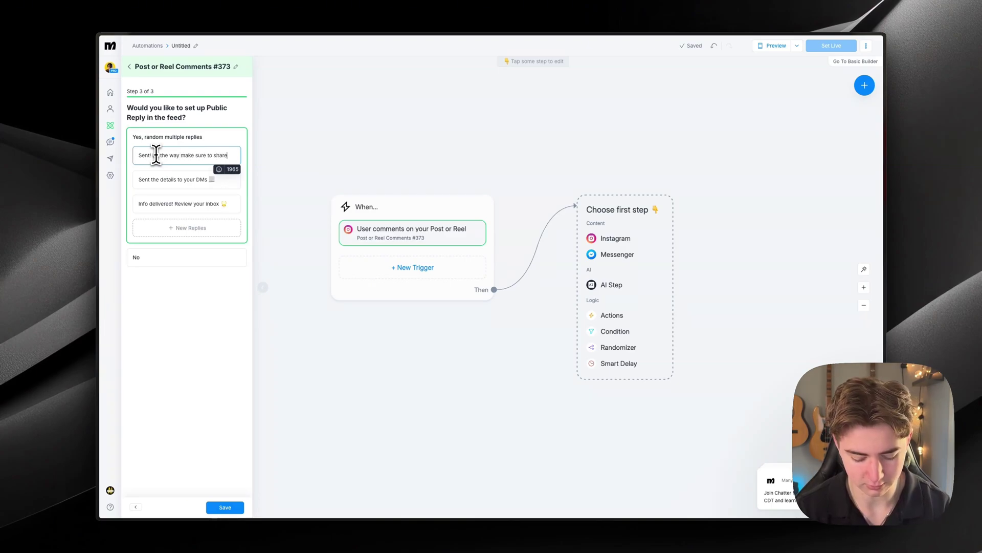
pyautogui.write(' this')
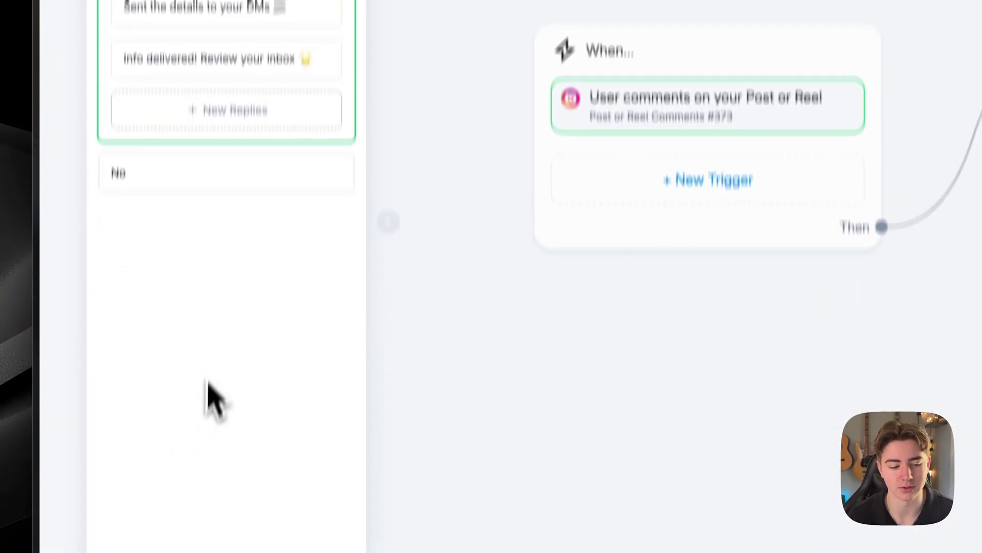
pyautogui.click(307, 493)
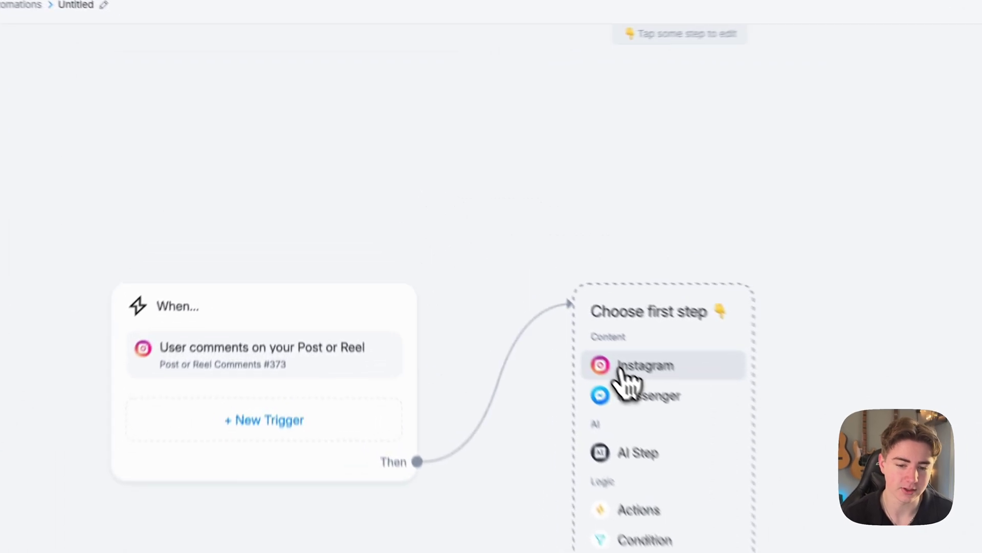
# - Add an Instagram message as the first step after the comment trigger, with the text "Hi here you go👇"
pyautogui.click(623, 372)
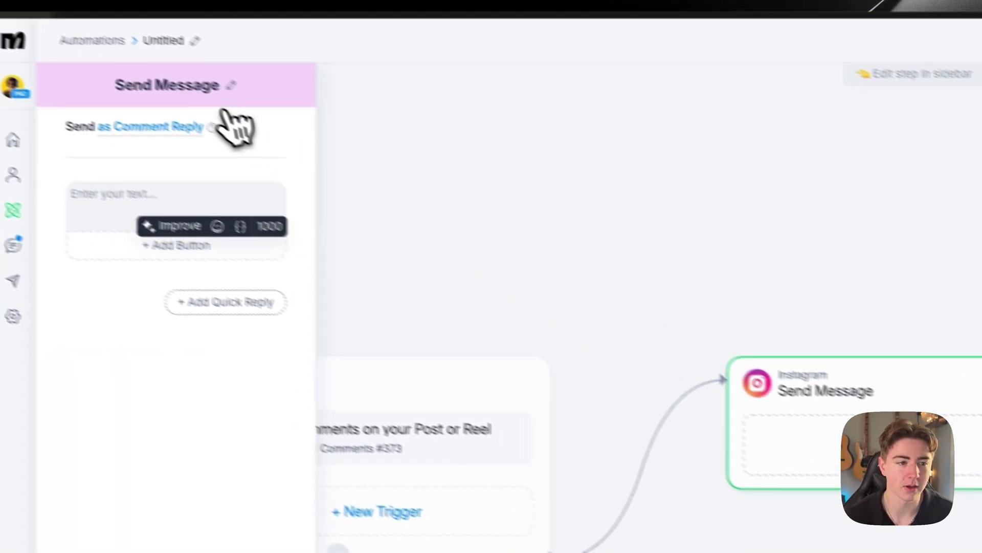
pyautogui.click(154, 214)
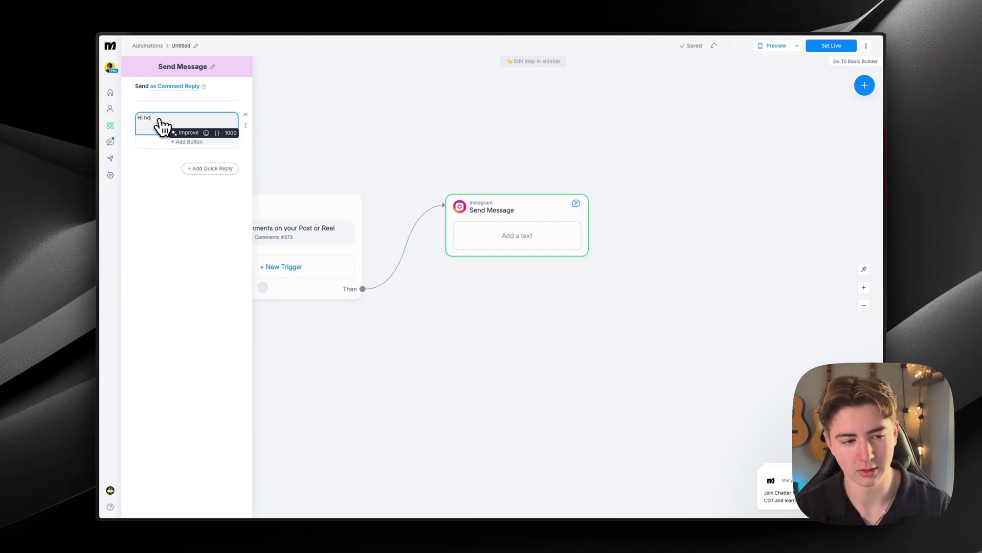
pyautogui.write('Hi here you go')
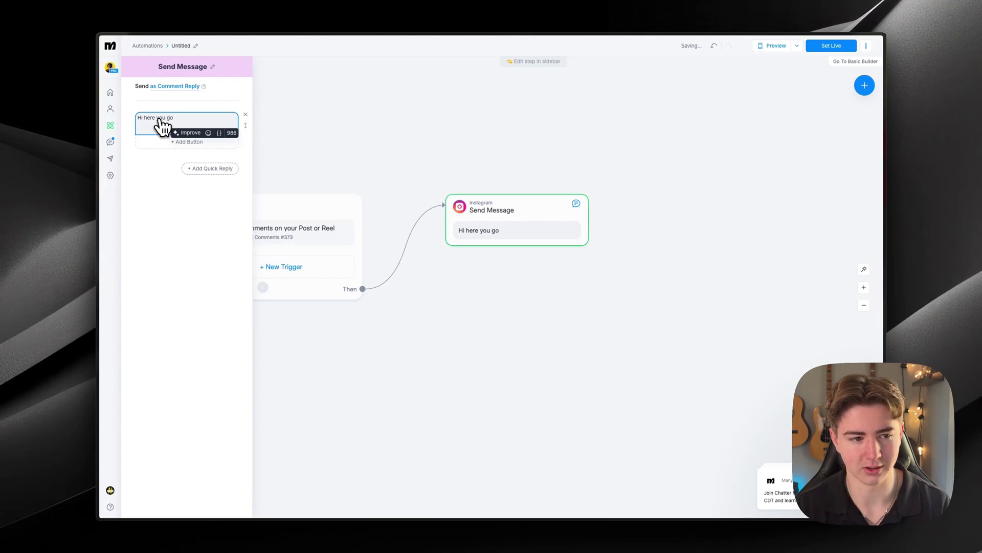
pyautogui.click(207, 133)
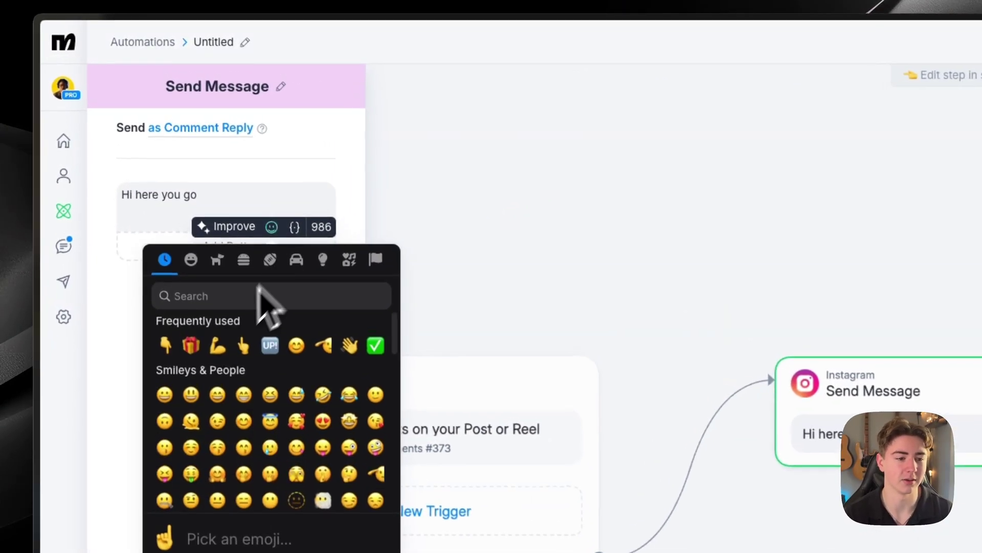
pyautogui.click(180, 349)
# - Add a button titled "free guide" to the message, set to open a website, and finish editing the message
pyautogui.click(185, 248)
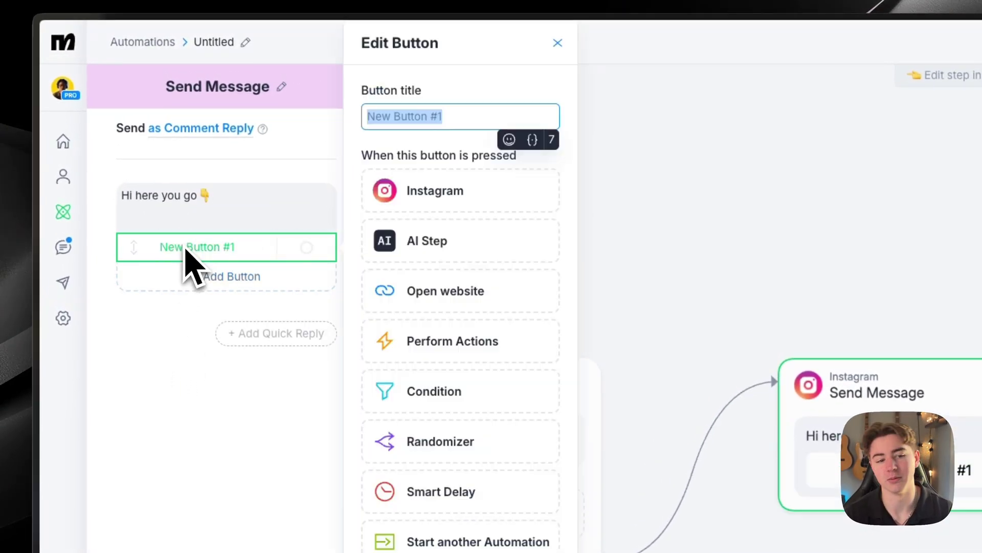
pyautogui.click(445, 295)
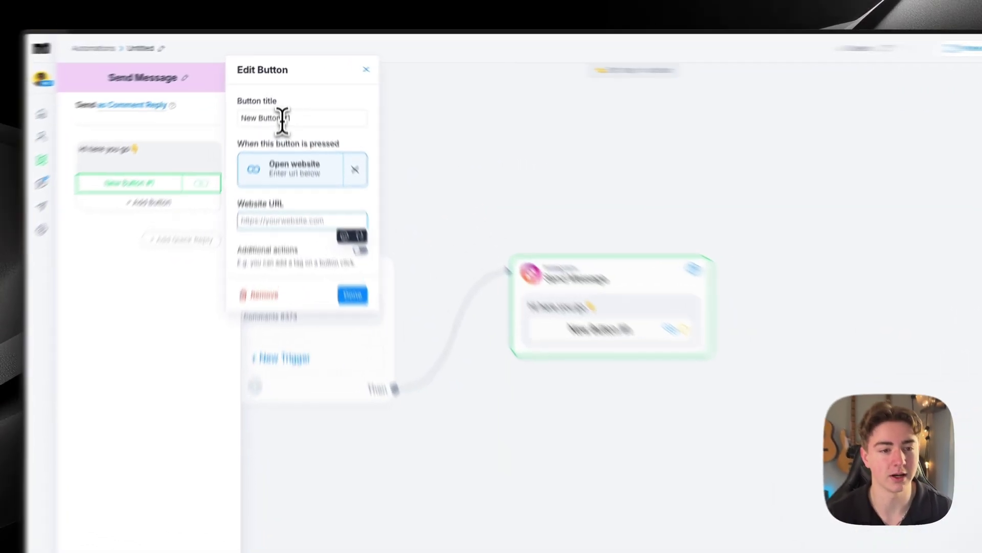
pyautogui.tripleClick(278, 96)
pyautogui.write('f')
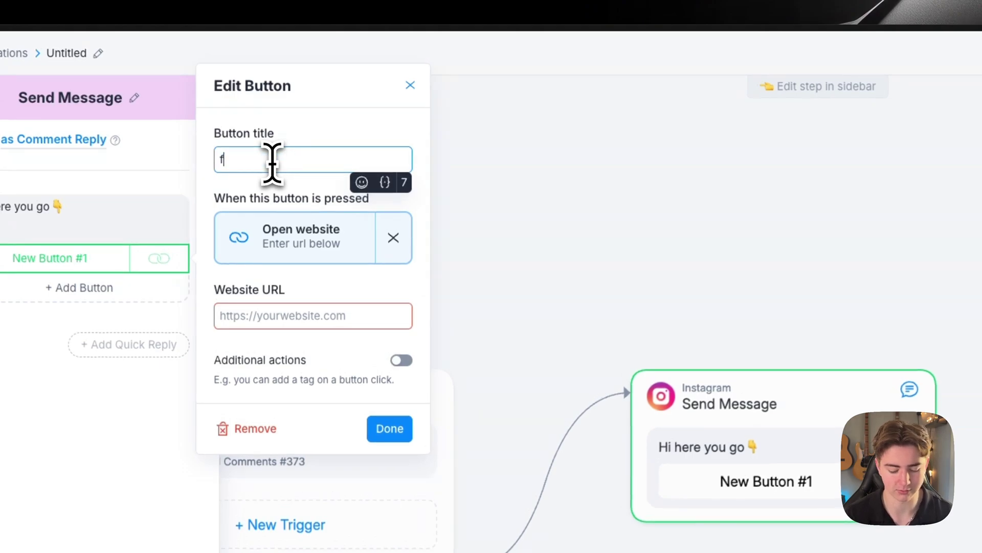
pyautogui.write('ree guide')
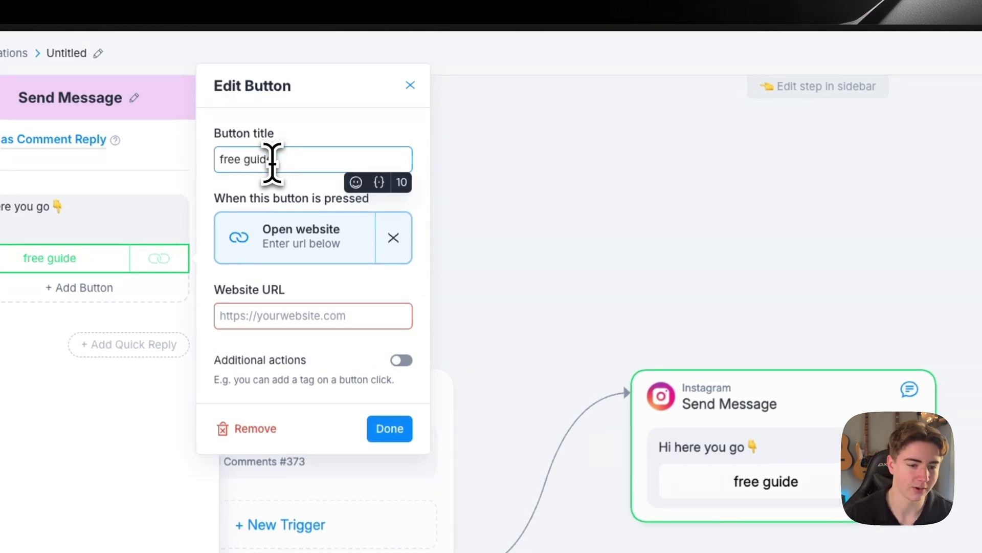
pyautogui.click(389, 429)
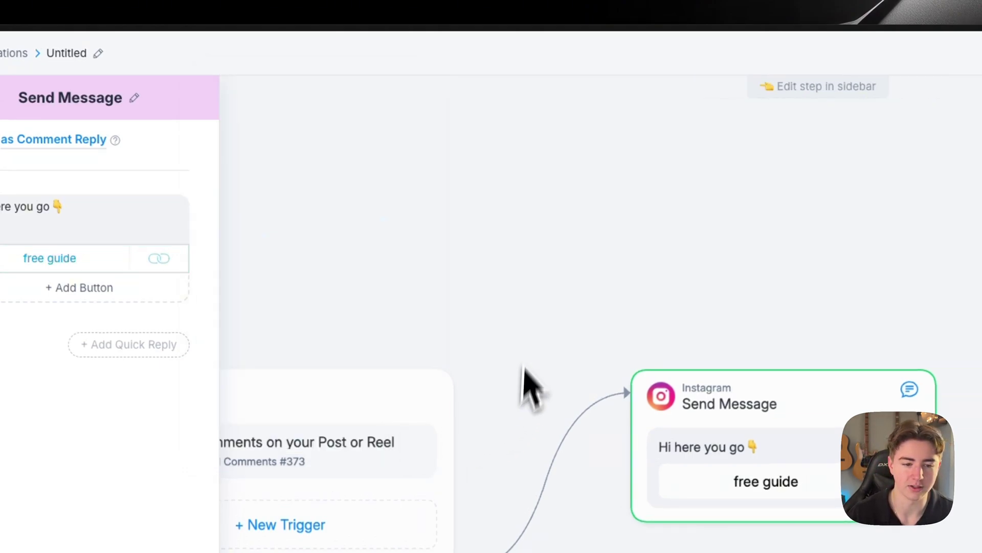
pyautogui.click(385, 341)
# - Preview how the direct message looks in the Instagram chat, and close the preview
pyautogui.moveTo(391, 344); pyautogui.dragTo(561, 329)
pyautogui.click(865, 60)
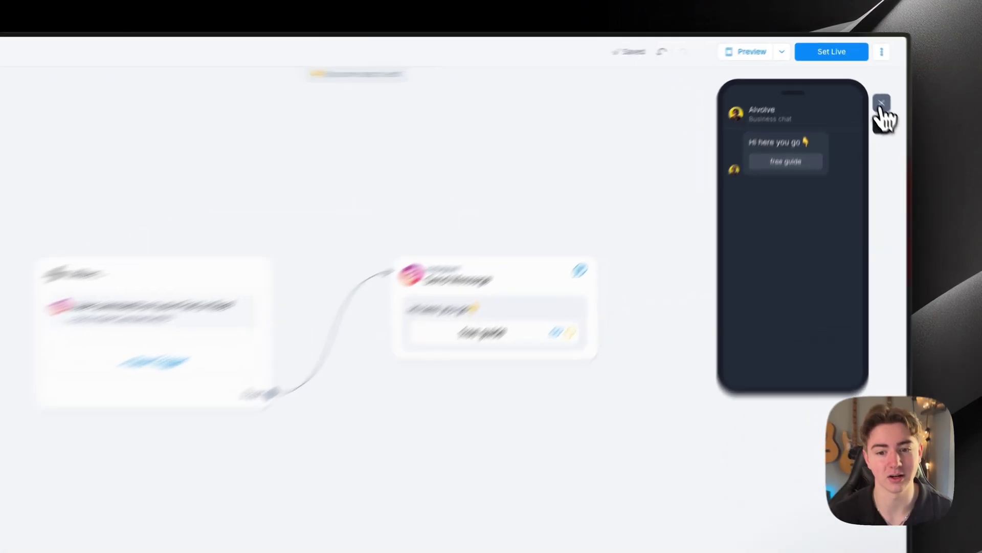
pyautogui.click(865, 82)
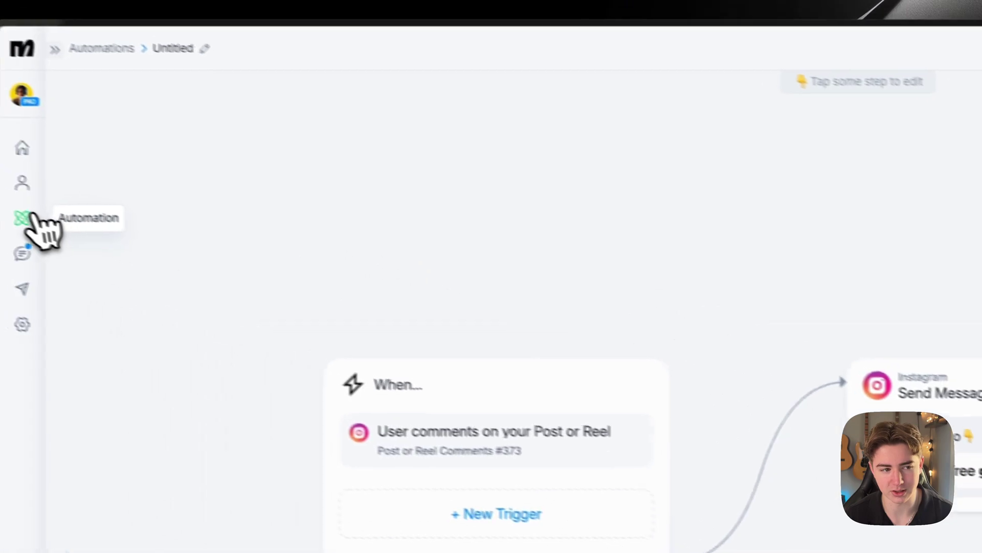
# - Return to the list of automations and delete the Untitled automation
pyautogui.click(59, 230)
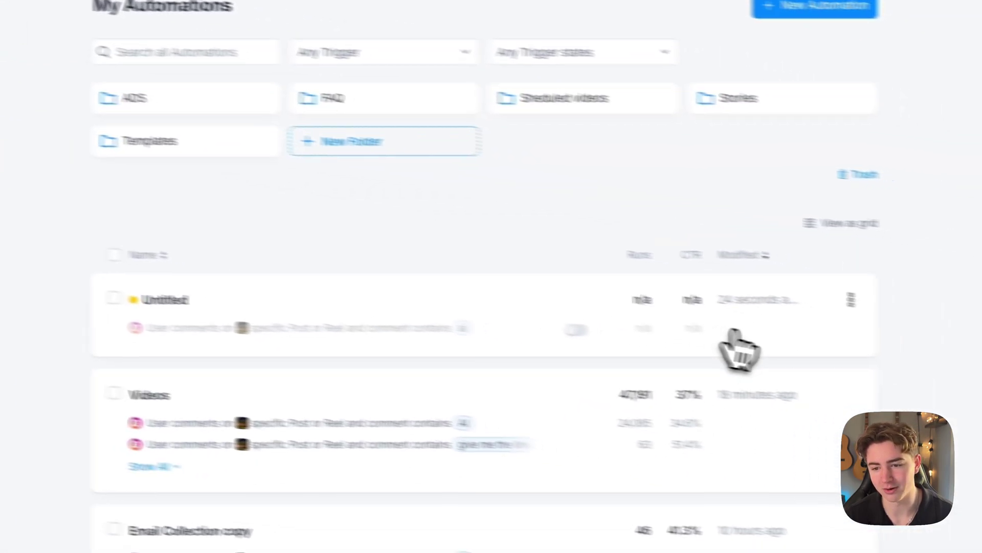
pyautogui.click(735, 244)
pyautogui.click(617, 428)
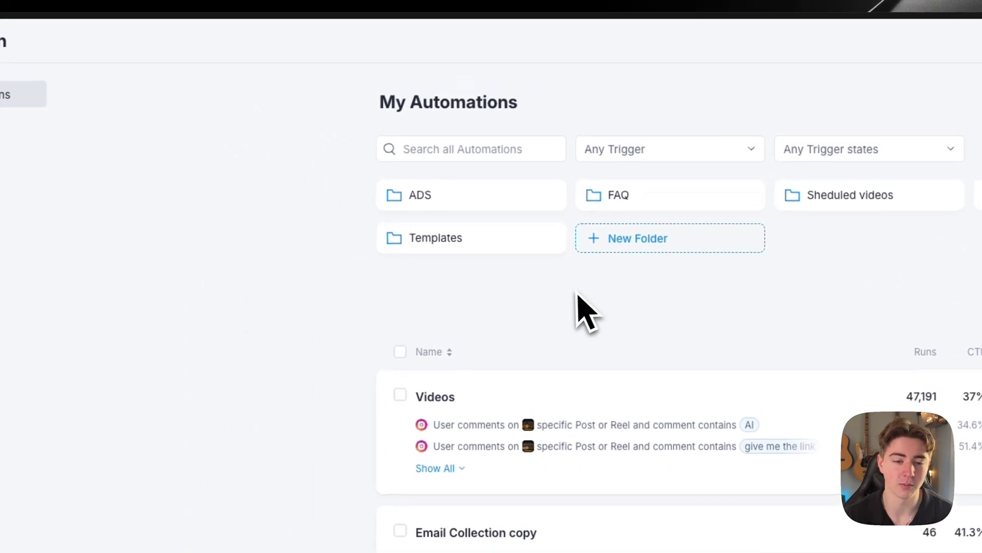
# - Open the 2x Followers automation from the Templates folder, examine its trigger and first message, and bring it up for editing
pyautogui.click(458, 239)
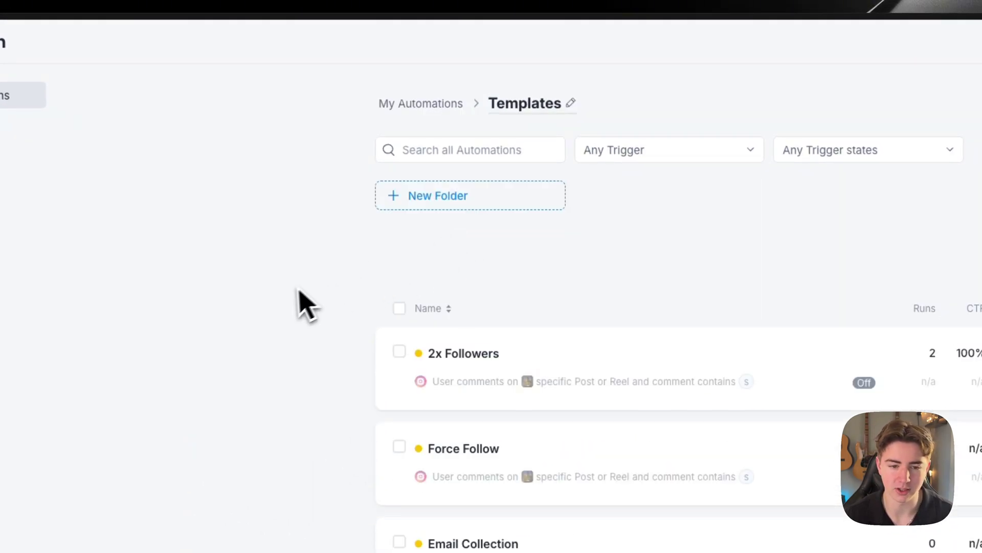
pyautogui.click(460, 357)
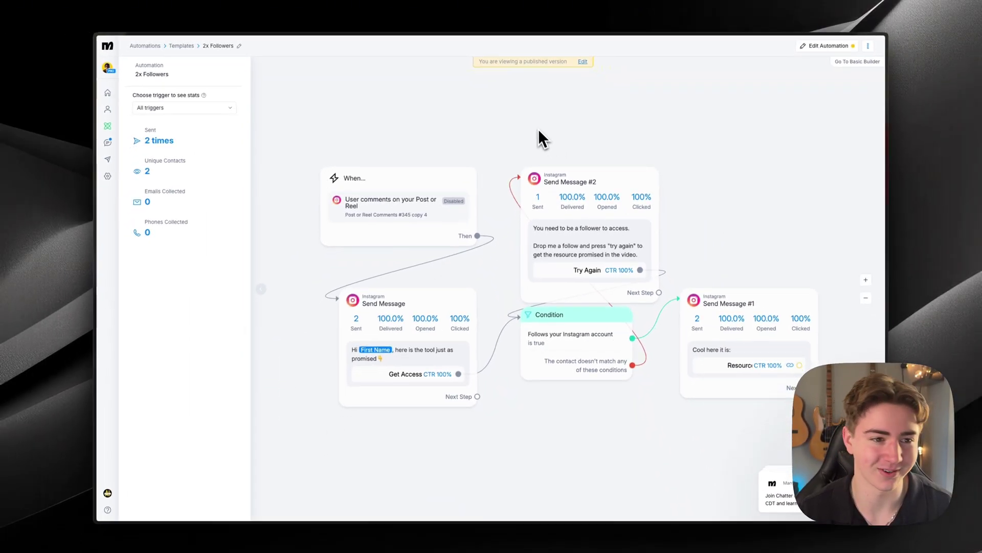
pyautogui.moveTo(467, 119); pyautogui.dragTo(375, 109)
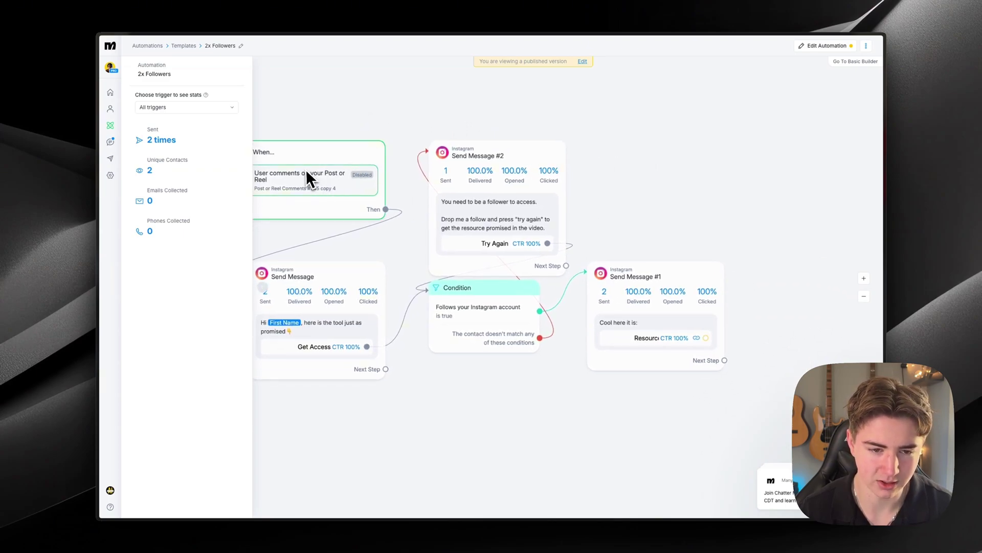
pyautogui.hscroll(-2, 456, 82)
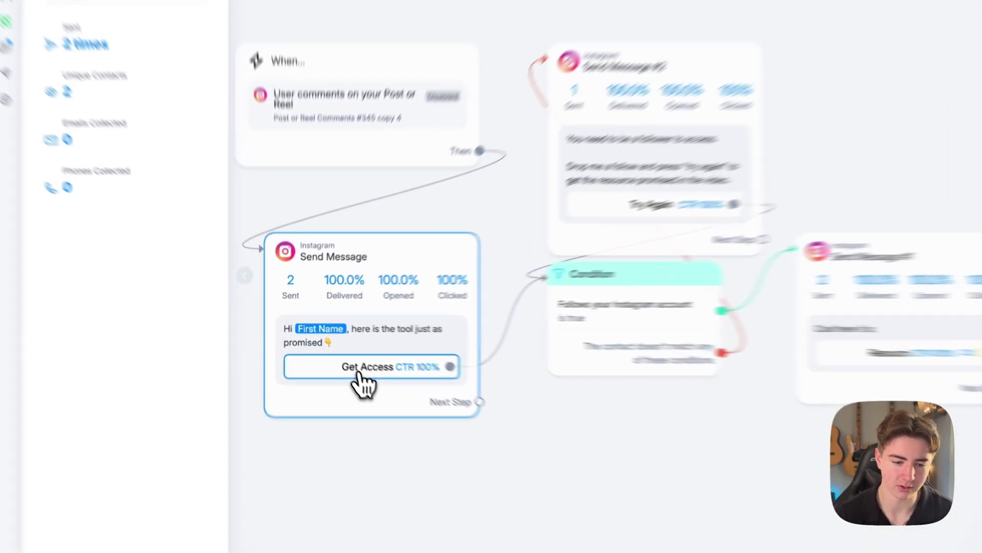
pyautogui.moveTo(369, 347)
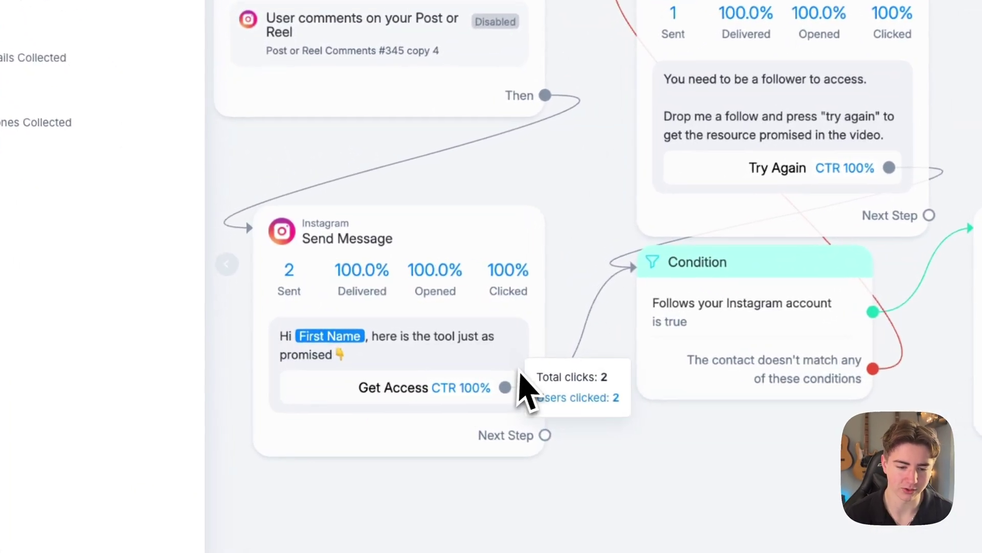
pyautogui.click(351, 333)
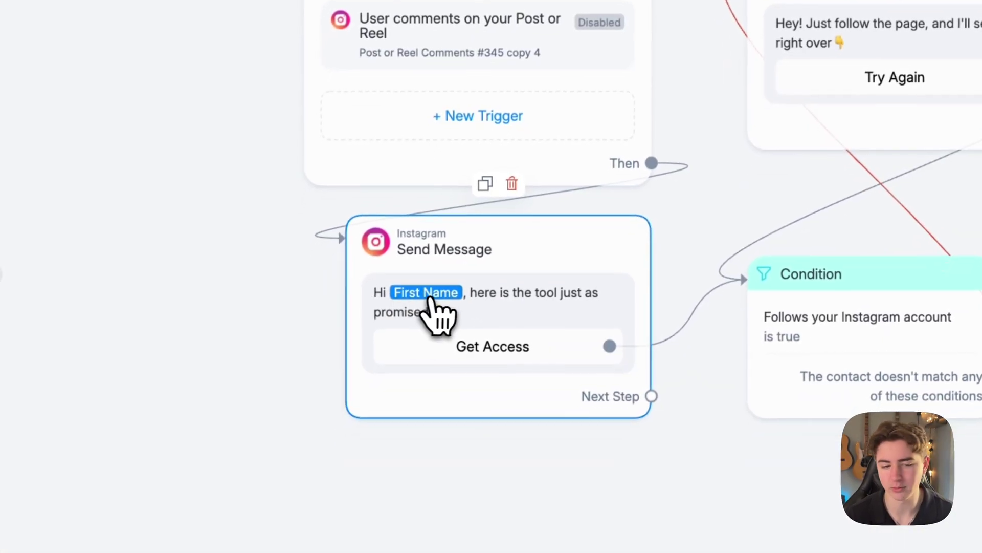
pyautogui.click(488, 337)
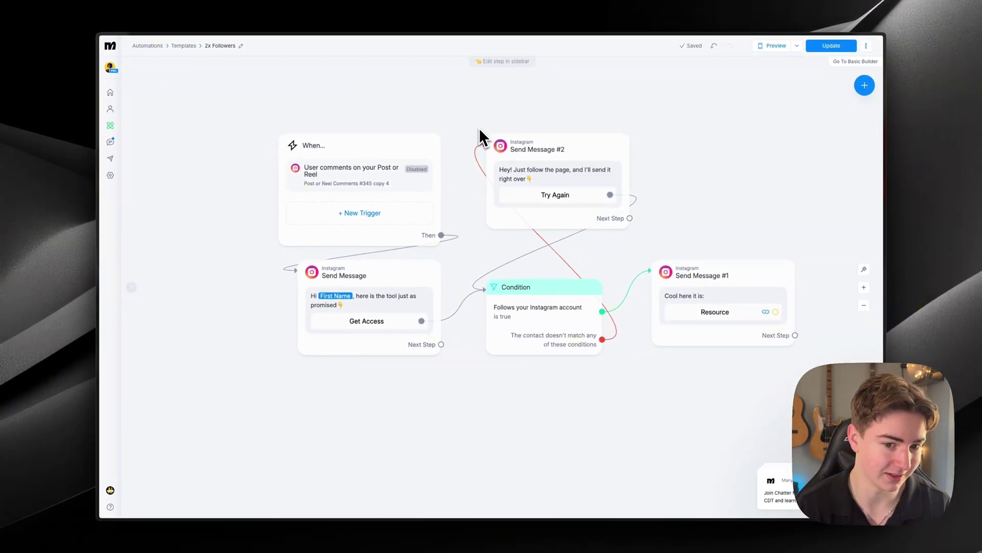
# - Examine the settings of the follow-request message, the follower condition and the first message in the 2x Followers flow
pyautogui.moveTo(479, 127); pyautogui.dragTo(480, 134)
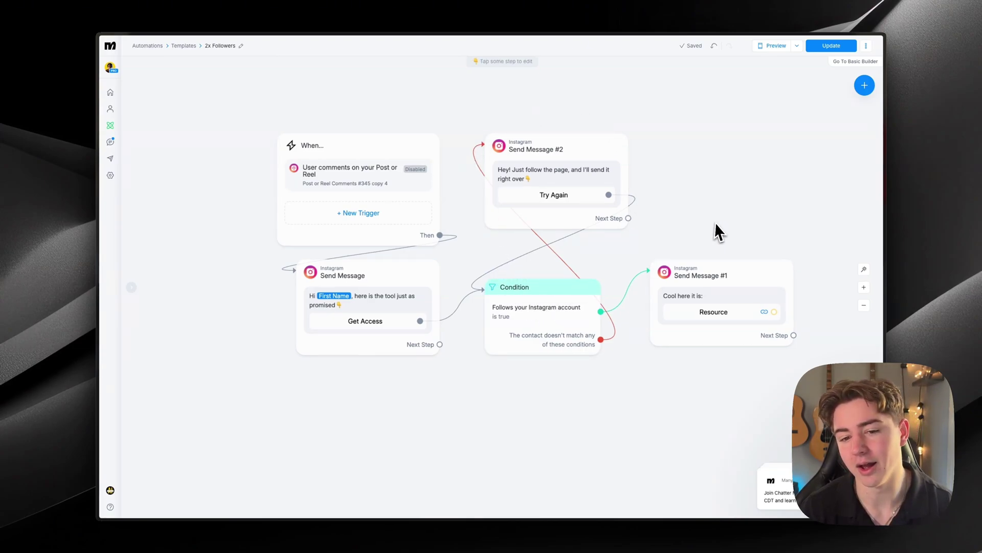
pyautogui.moveTo(715, 223); pyautogui.dragTo(676, 217)
pyautogui.click(548, 174)
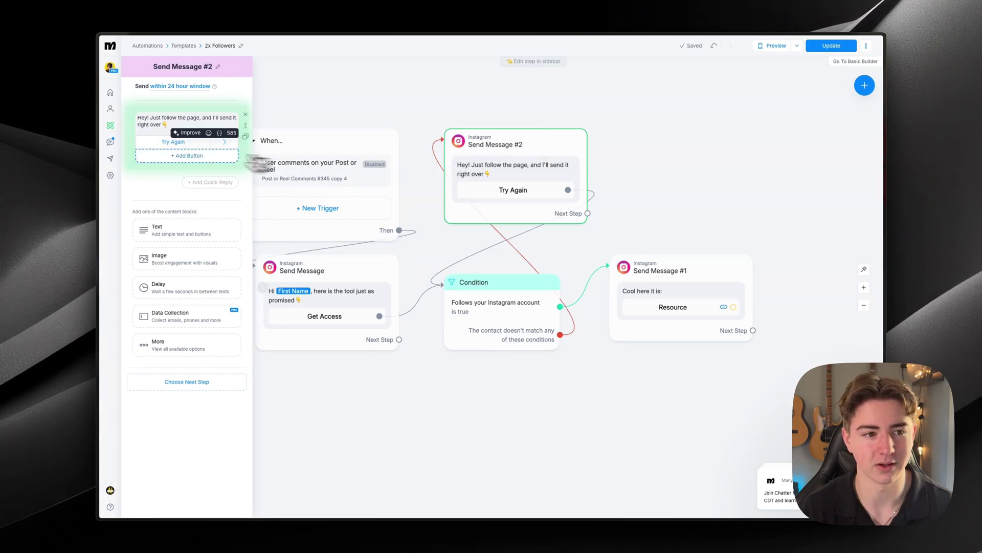
pyautogui.click(321, 92)
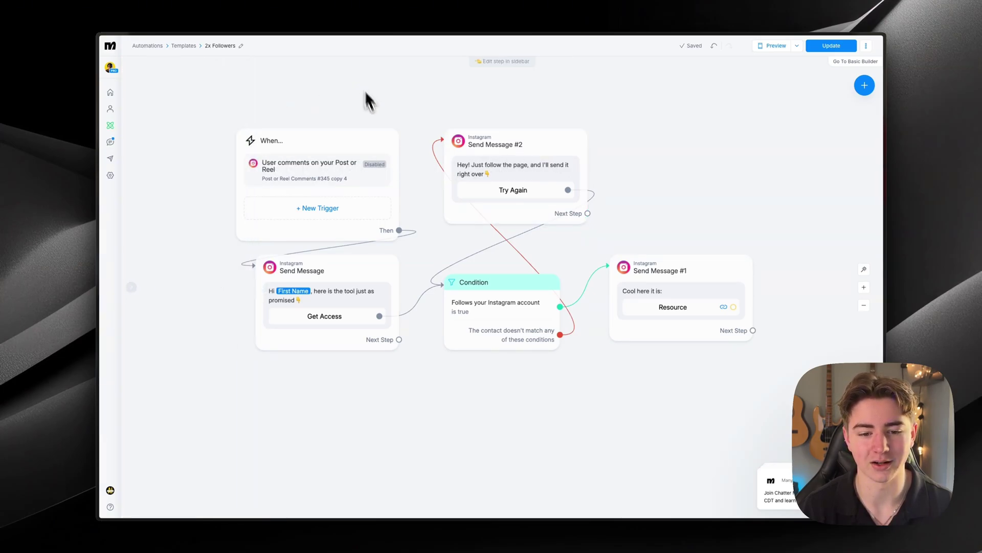
pyautogui.click(476, 287)
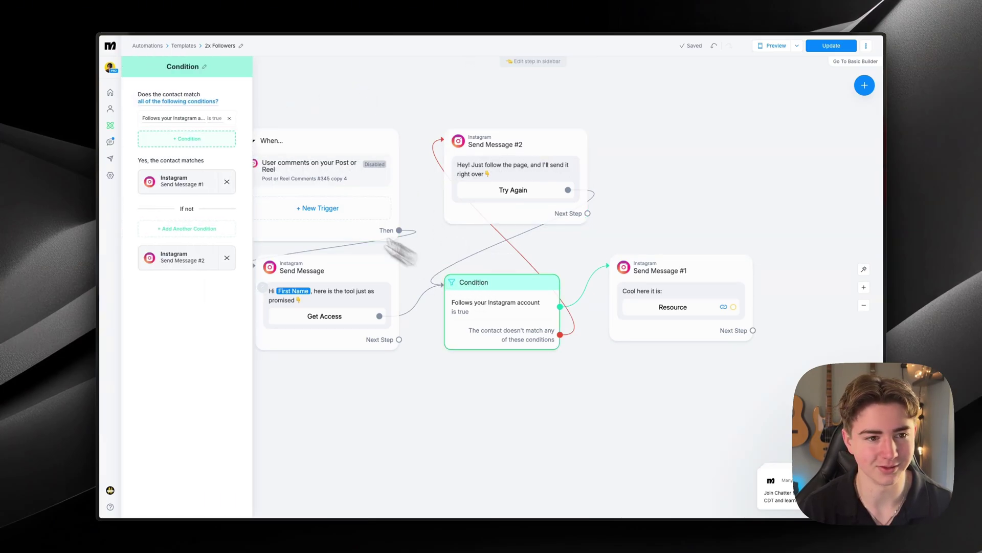
pyautogui.click(331, 120)
pyautogui.click(343, 301)
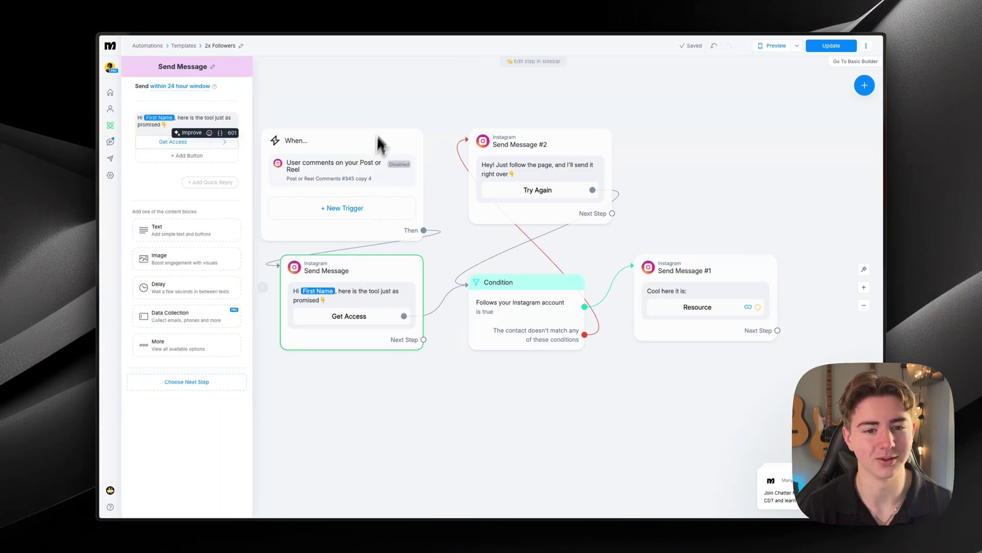
pyautogui.click(386, 105)
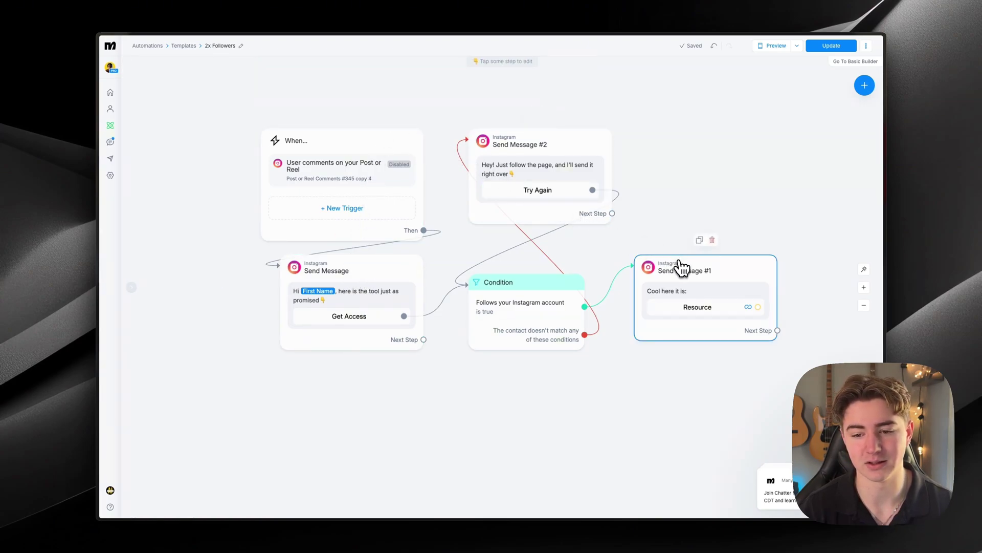
# - Inspect the final message that delivers the resource, including its Resource button's website link, and close its settings
pyautogui.click(680, 267)
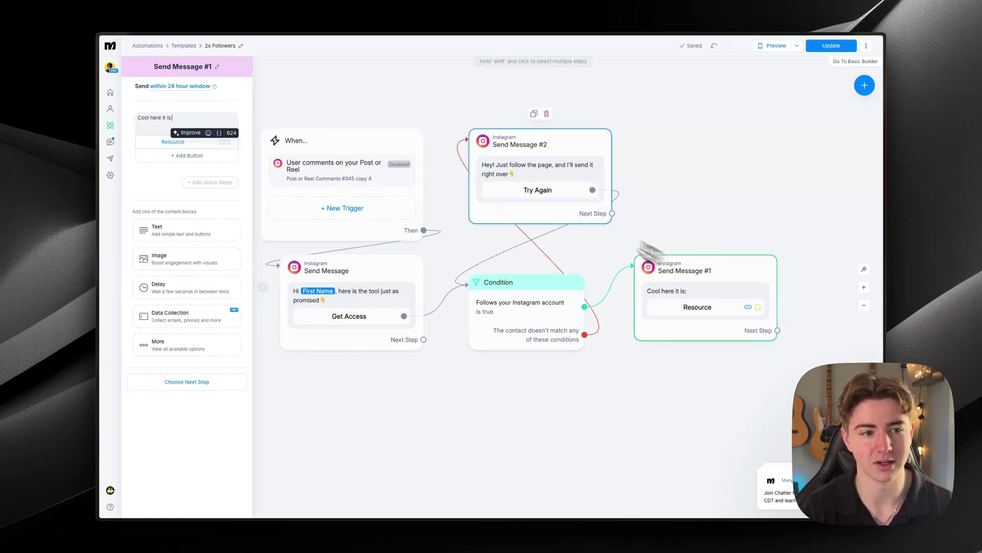
pyautogui.click(329, 97)
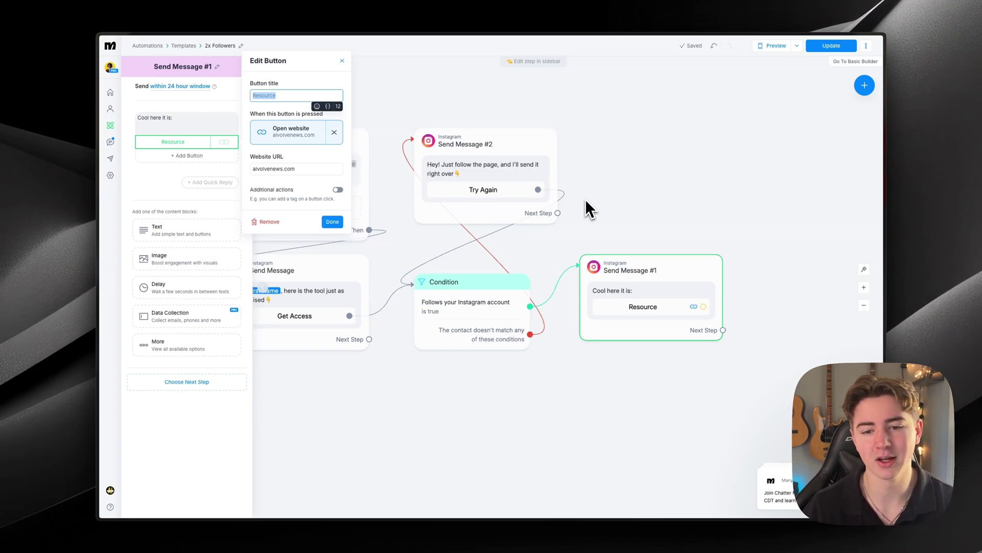
pyautogui.click(600, 208)
pyautogui.click(596, 210)
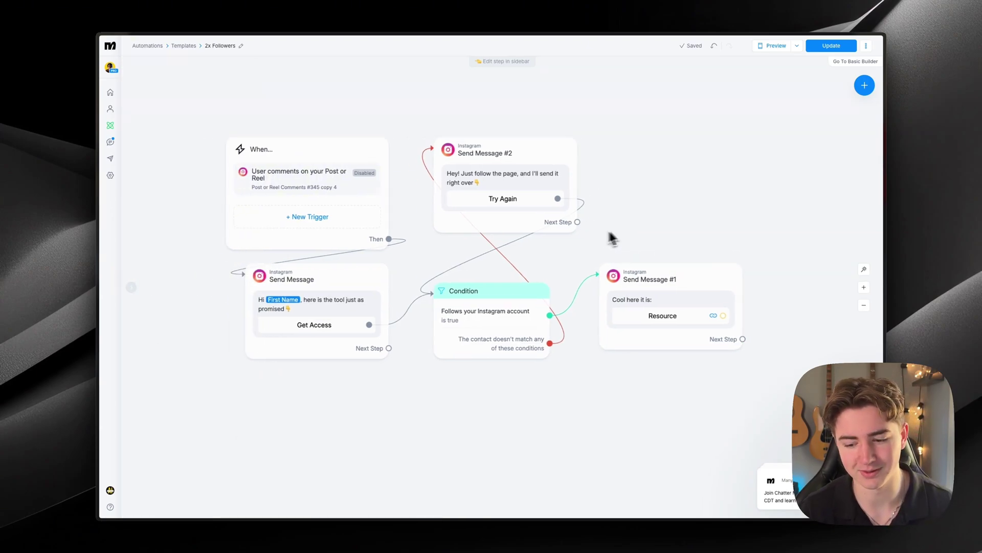
pyautogui.moveTo(655, 208); pyautogui.dragTo(609, 199)
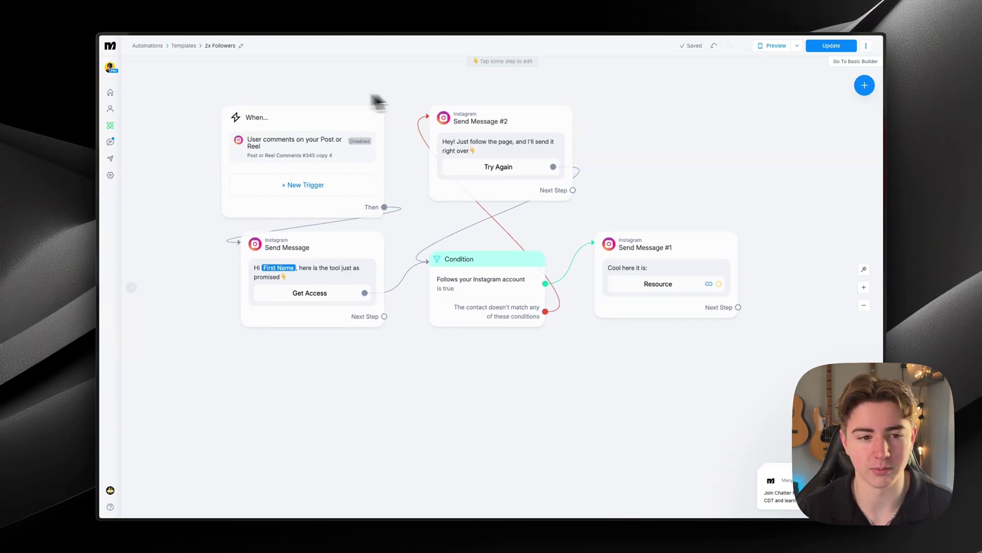
# - Return to the list of automations, open the Videos automation and examine its collected emails statistic
pyautogui.click(110, 125)
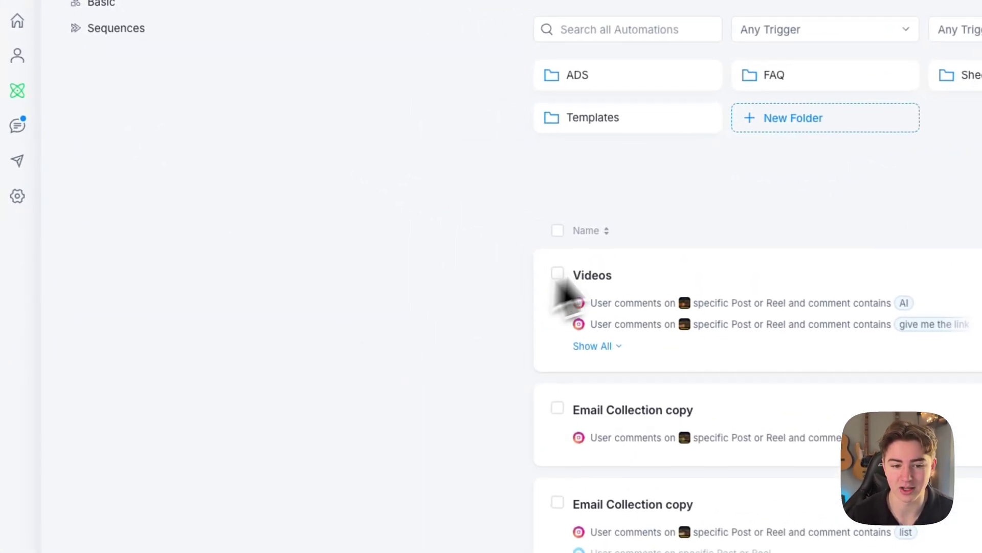
pyautogui.click(608, 281)
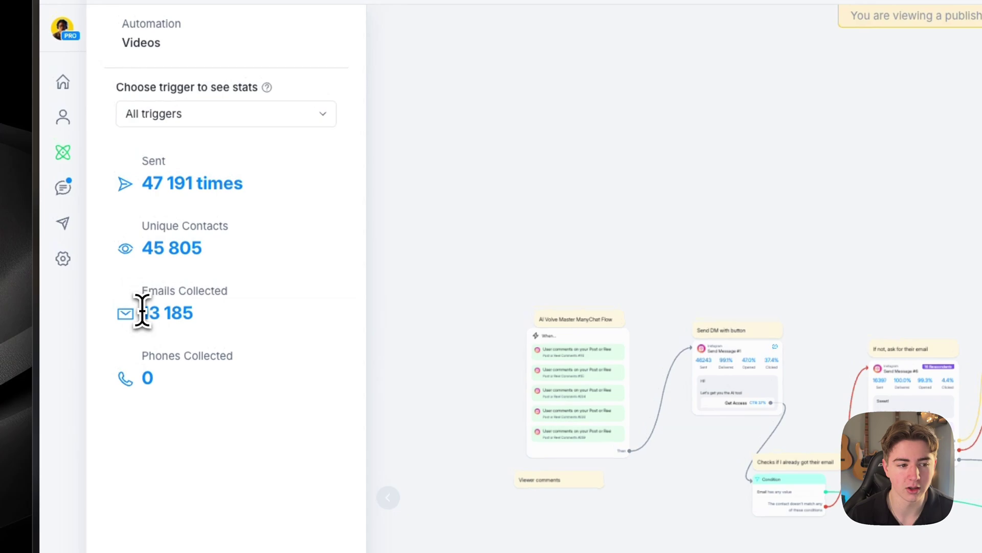
pyautogui.moveTo(128, 296); pyautogui.dragTo(177, 296)
pyautogui.click(201, 318)
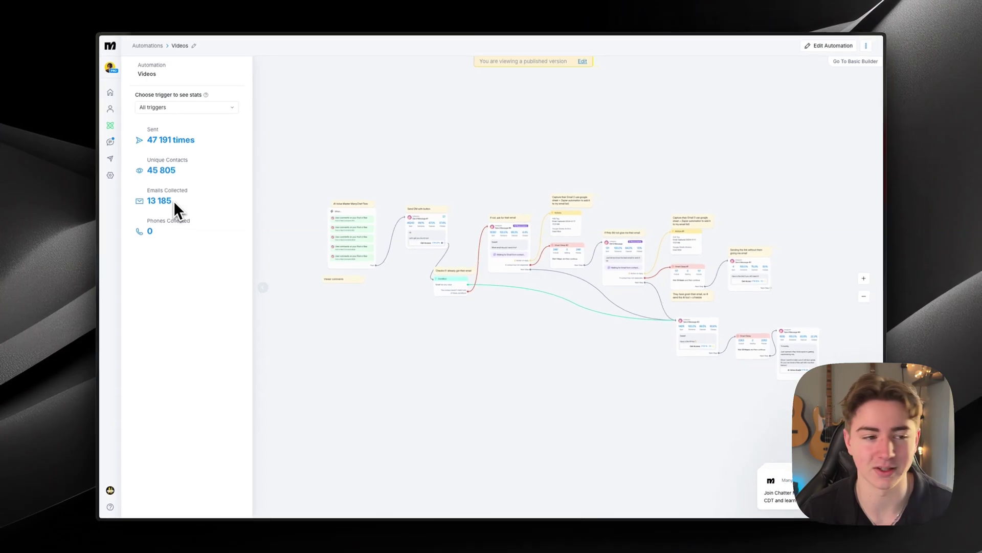
# - Switch to the Instagram profile and show only its reels
pyautogui.click(105, 87)
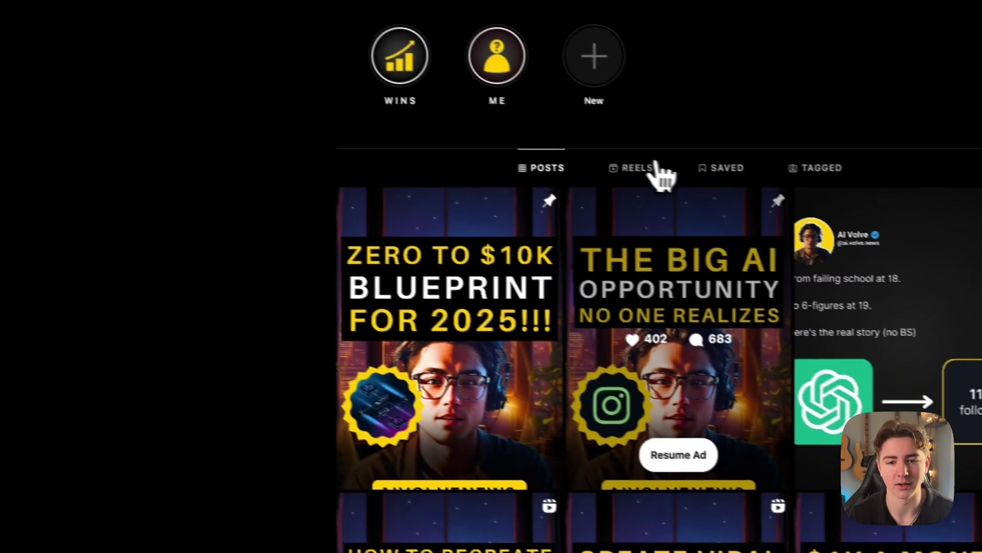
pyautogui.click(825, 218)
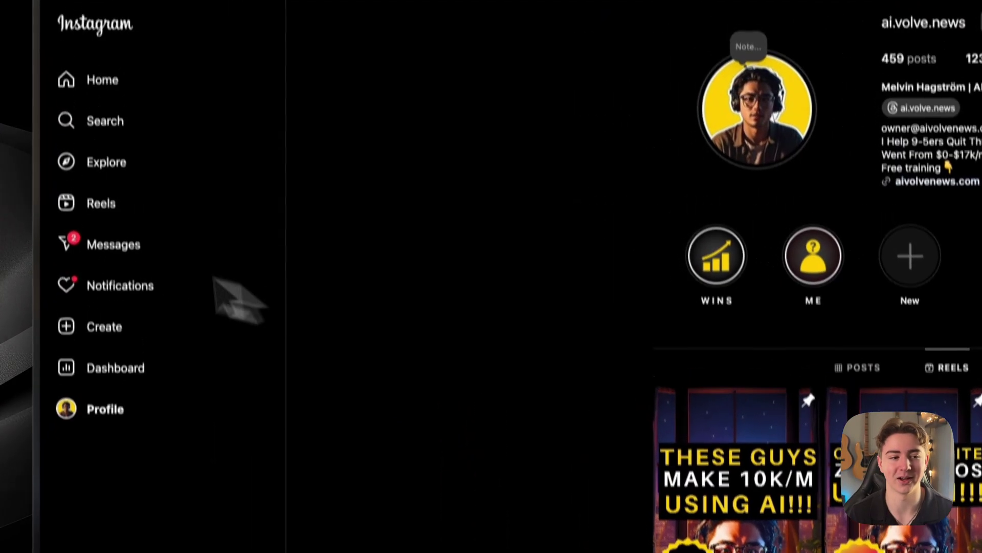
# - Switch to the Manychat tab and open the Integrations page in the account settings
pyautogui.moveTo(10, 210)
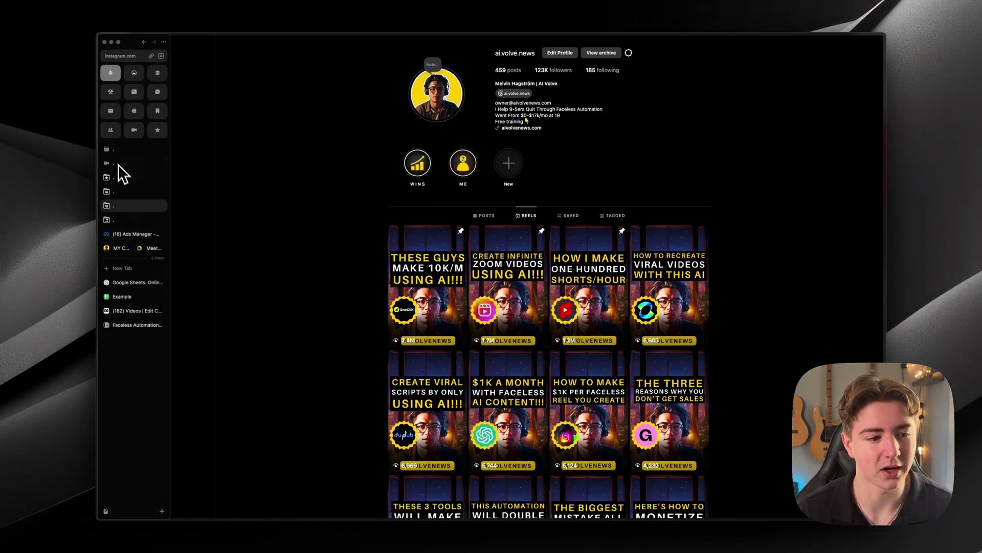
pyautogui.click(136, 310)
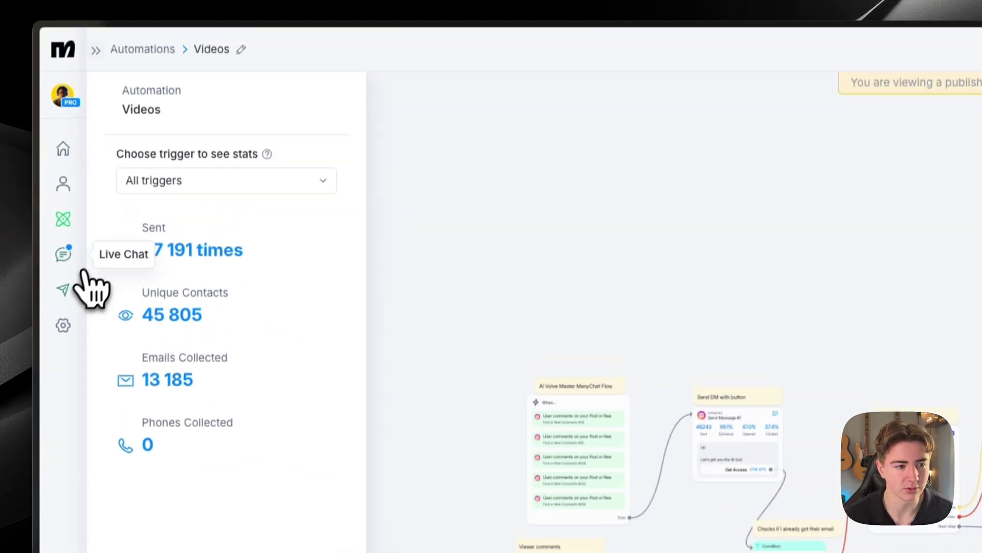
pyautogui.click(71, 332)
pyautogui.click(156, 416)
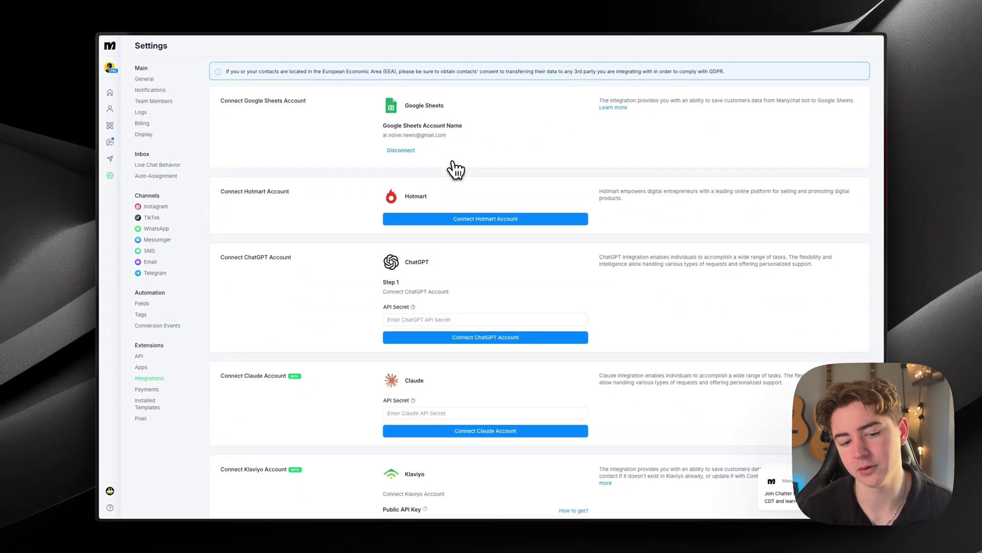
# - Examine the integrations available for connection, from Google Sheets and ChatGPT through to MailChimp, HubSpot and ConvertKit
pyautogui.scroll(-3, 453, 169)
pyautogui.scroll(-8, 455, 169)
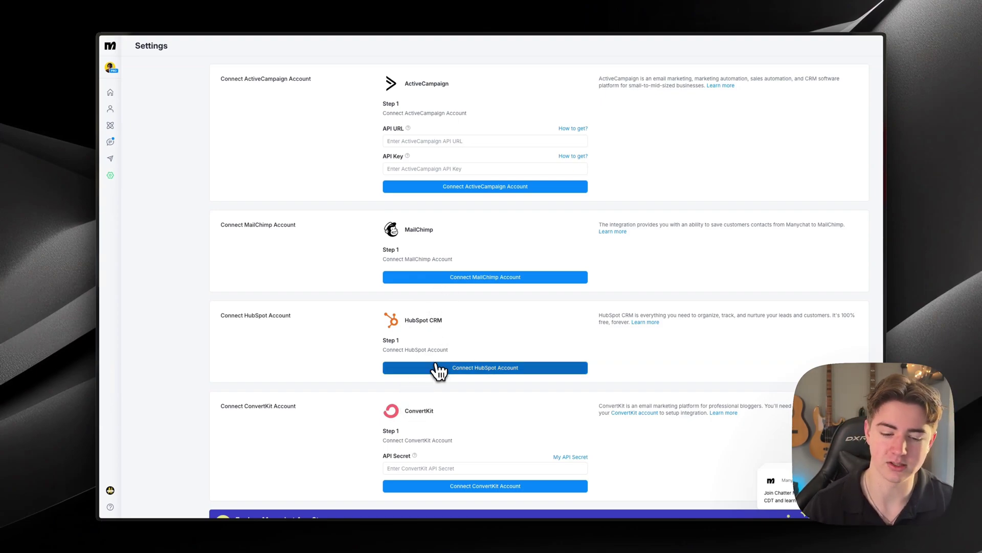
pyautogui.scroll(1, 438, 371)
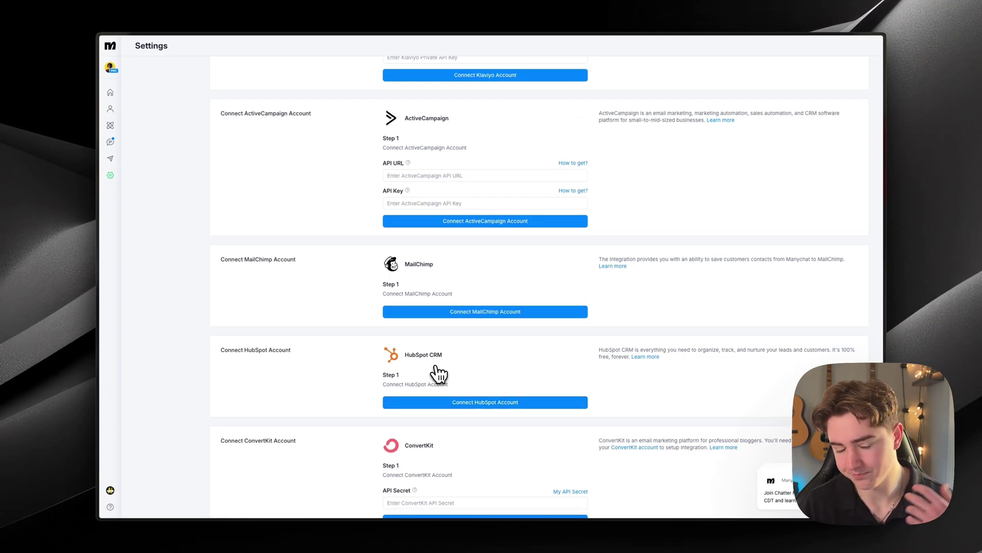
pyautogui.scroll(10, 439, 373)
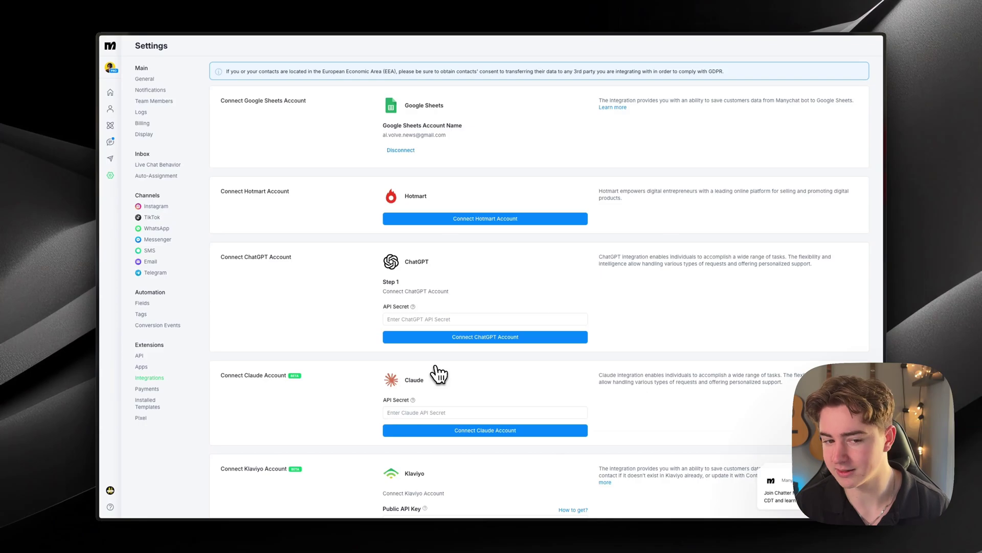
pyautogui.click(443, 317)
pyautogui.scroll(-10, 443, 313)
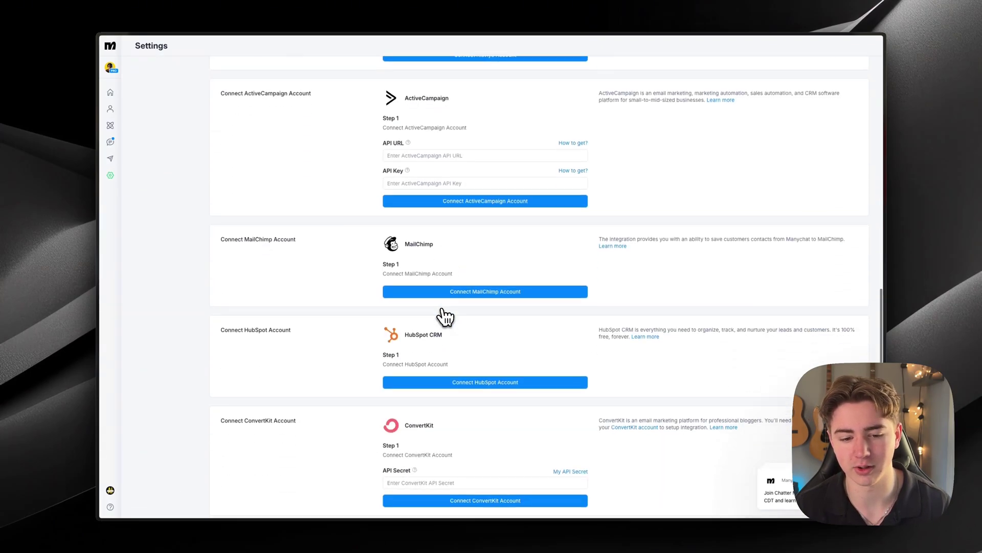
pyautogui.scroll(10, 443, 313)
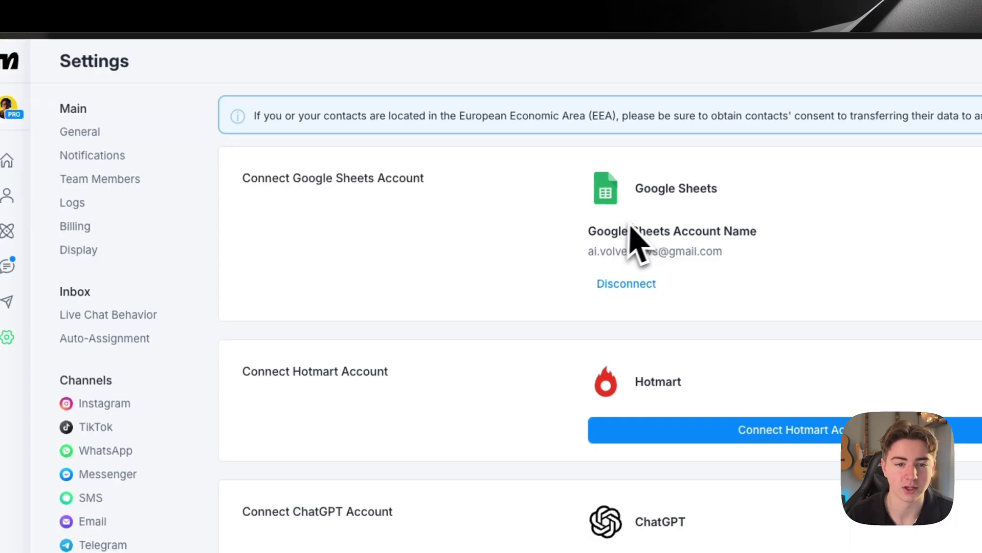
# - Switch to the Example spreadsheet in Google Sheets and select the cell beneath the Email header
pyautogui.moveTo(0, 256)
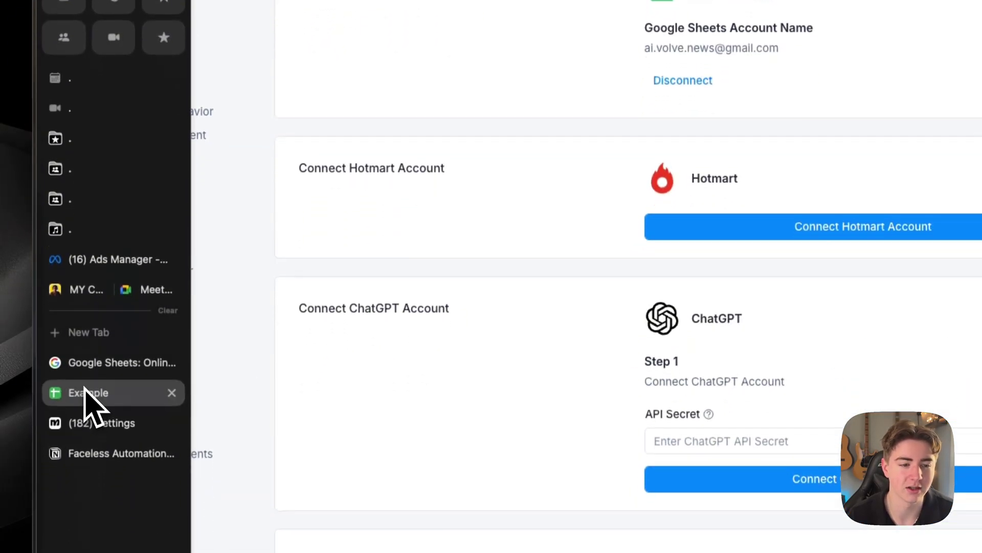
pyautogui.click(88, 393)
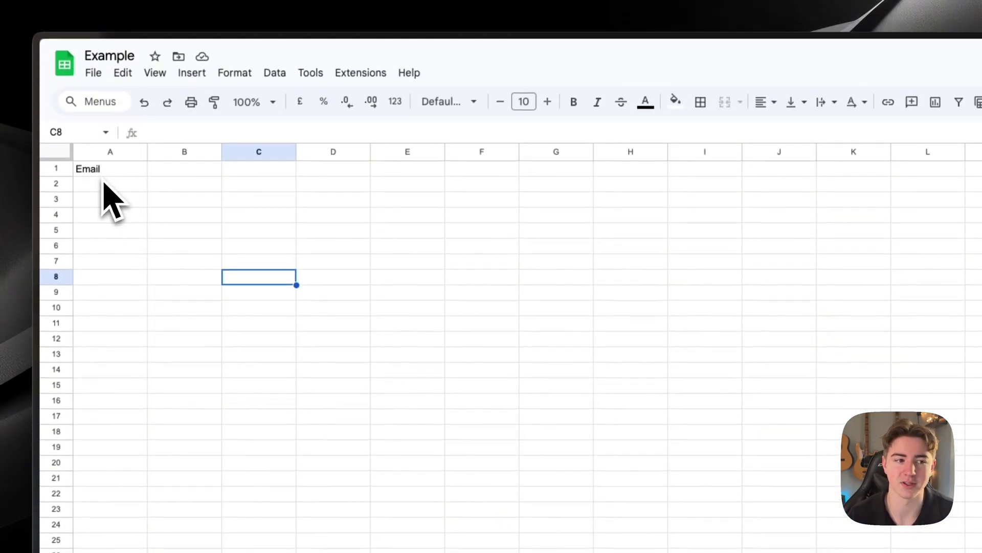
pyautogui.click(99, 173)
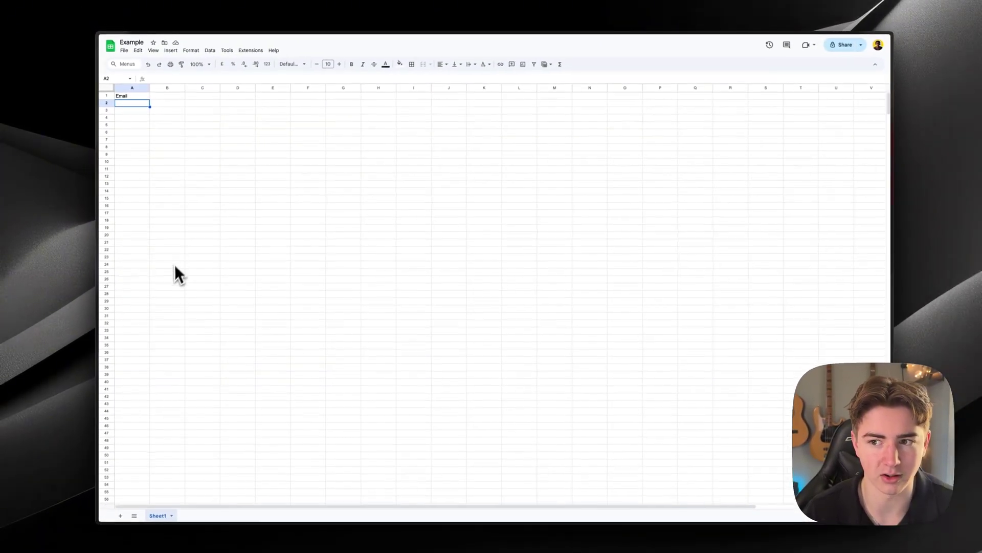
# - Return to Manychat, go to the automations and open the Email Collection template for editing
pyautogui.moveTo(91, 214)
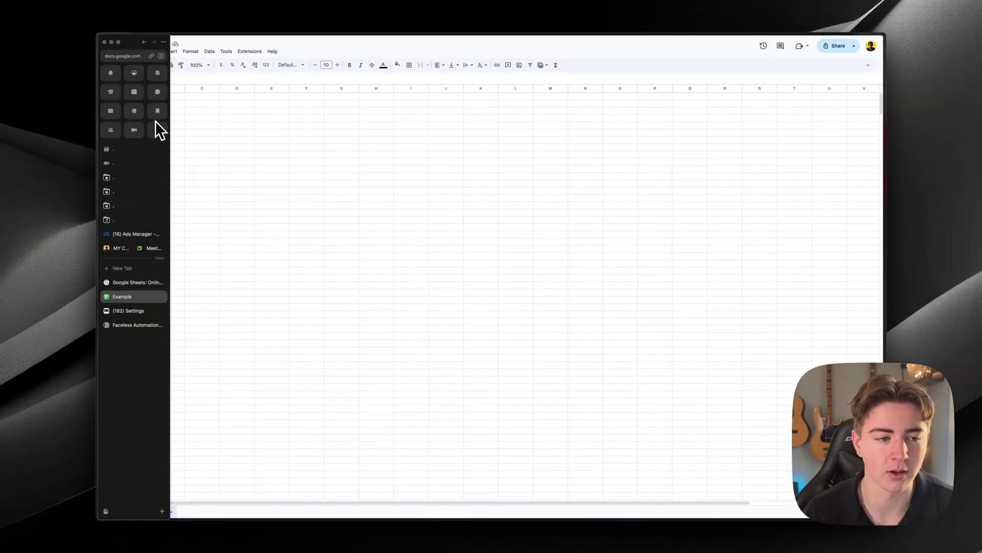
pyautogui.click(131, 311)
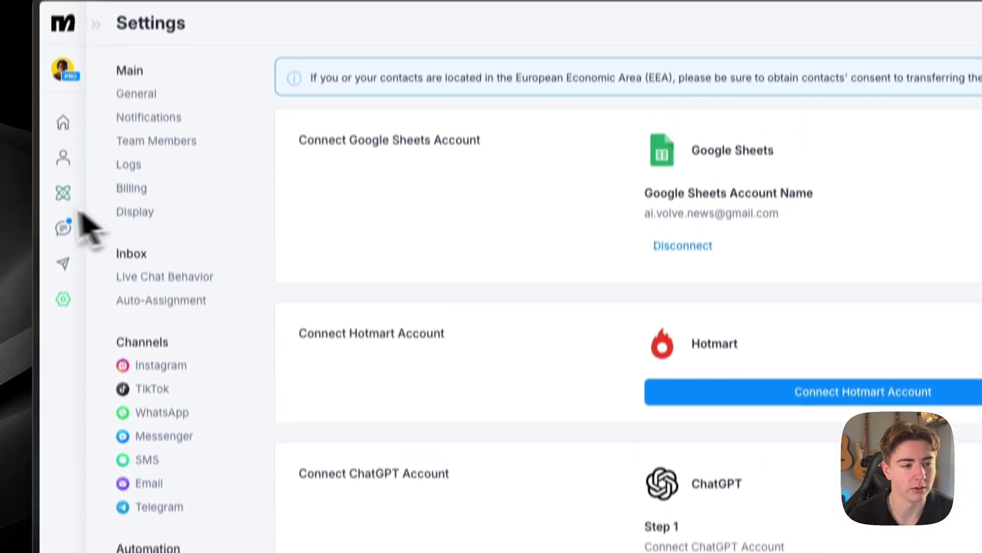
pyautogui.click(71, 233)
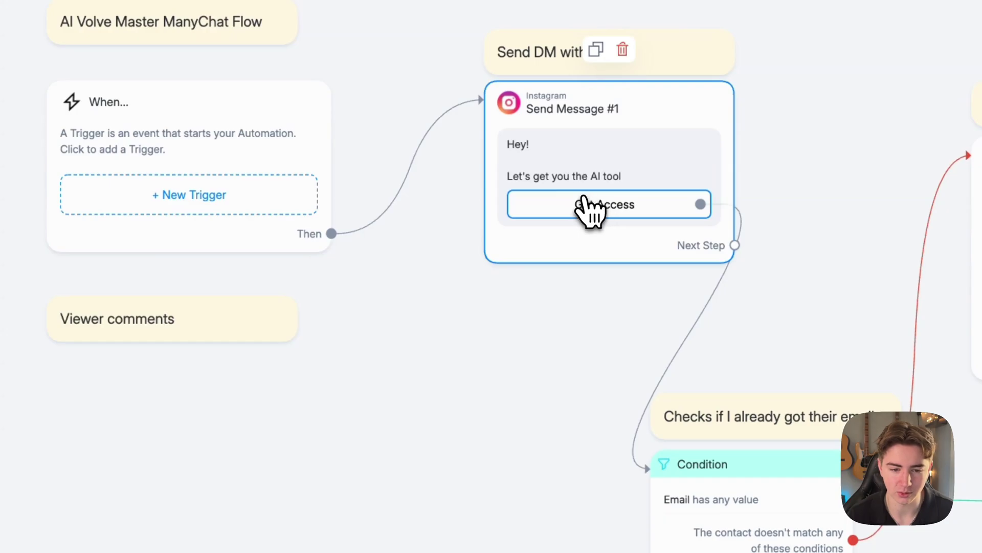
# - Inspect the first message's Get Access button and the condition that checks for an existing email, and close their settings
pyautogui.click(584, 200)
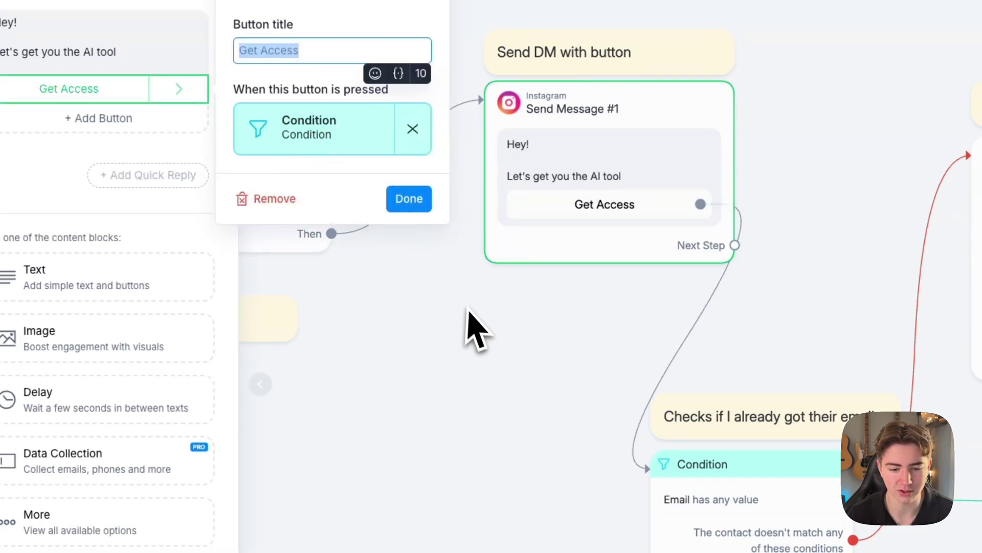
pyautogui.click(628, 410)
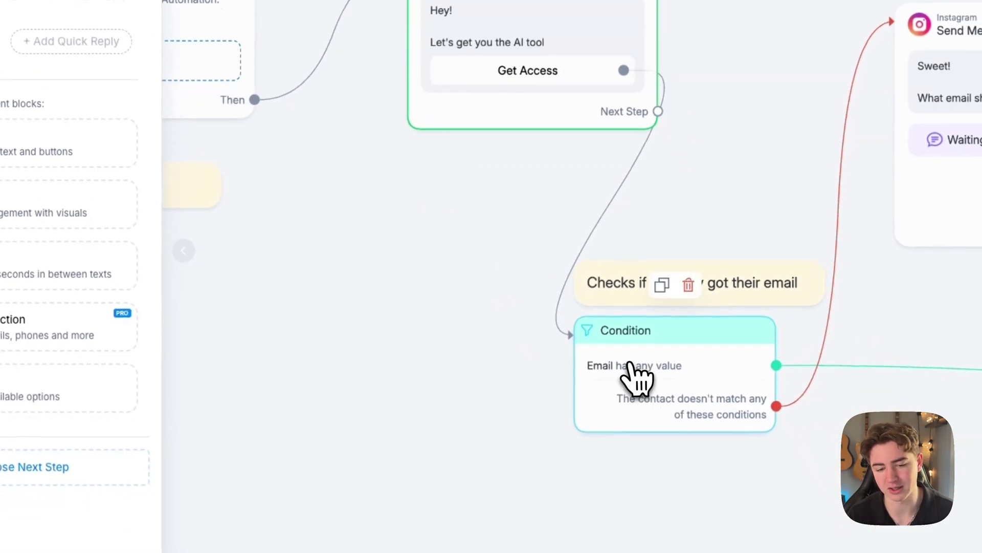
pyautogui.click(637, 379)
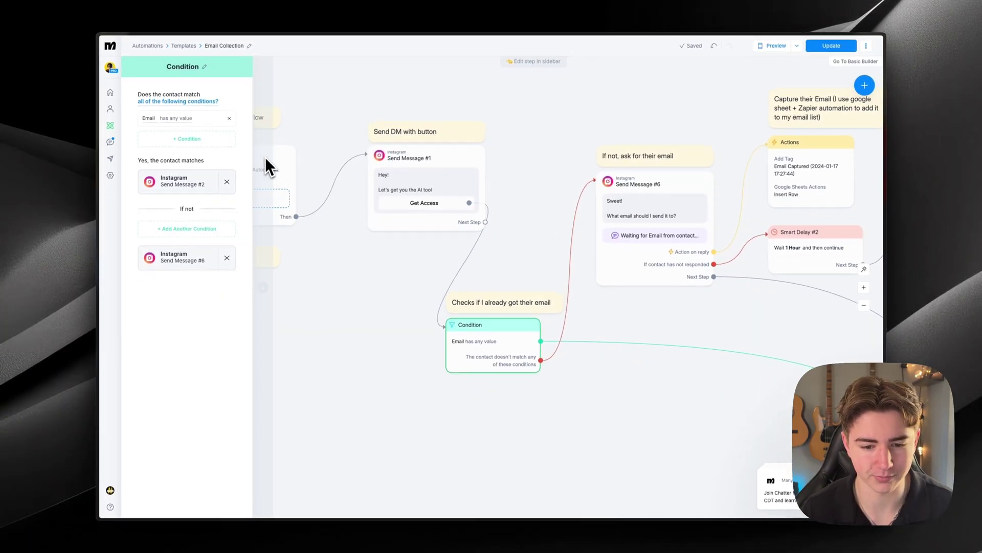
pyautogui.click(370, 285)
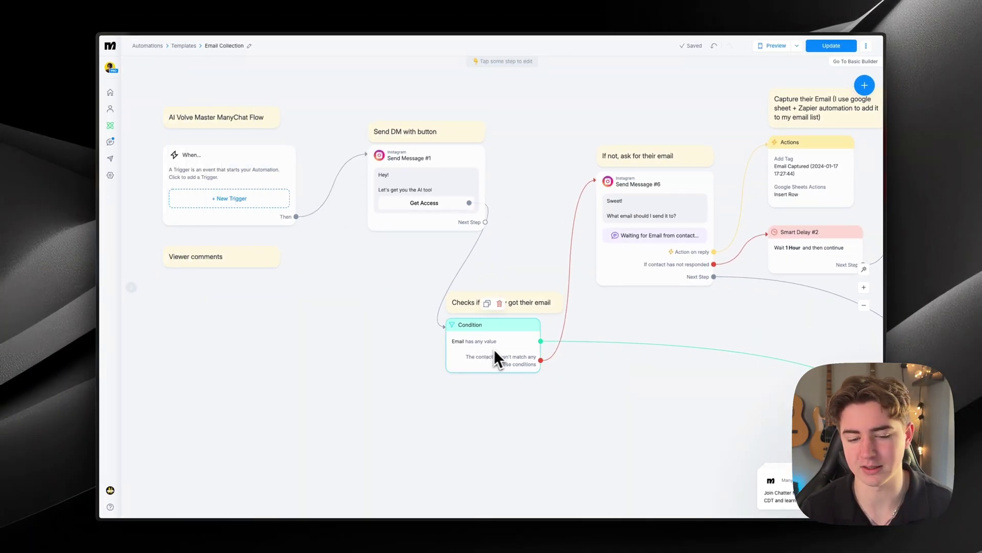
# - Follow the flow to the delivery message, and inspect the email Data Collection settings in Send Message #6
pyautogui.hscroll(4, 520, 358)
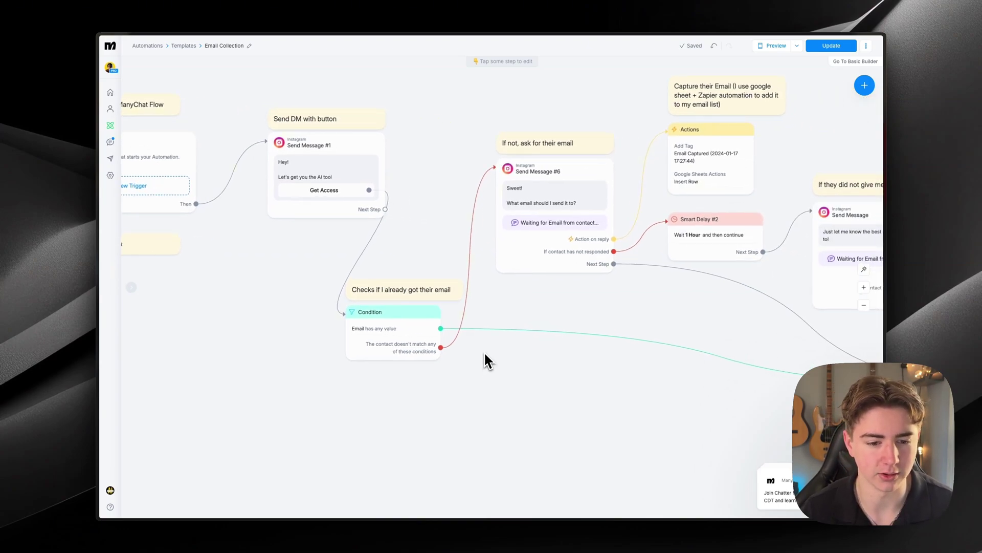
pyautogui.hscroll(4, 484, 351)
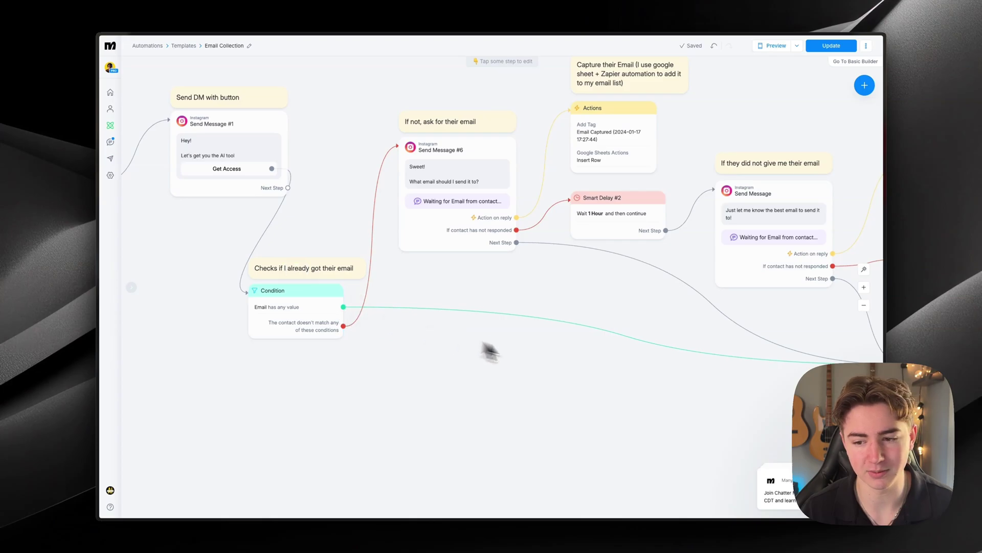
pyautogui.hscroll(12, 485, 349)
pyautogui.hscroll(1, 253, 288)
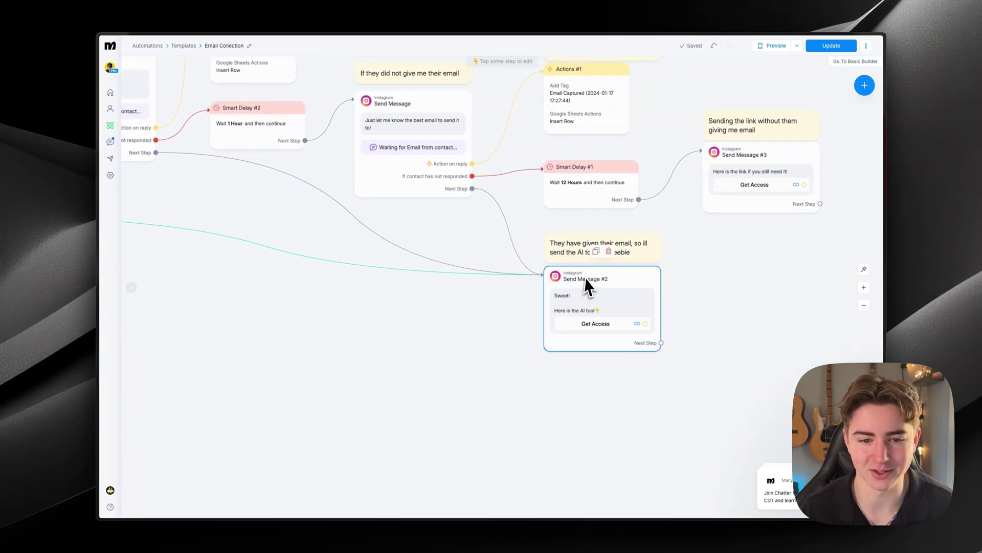
pyautogui.hscroll(-12, 402, 317)
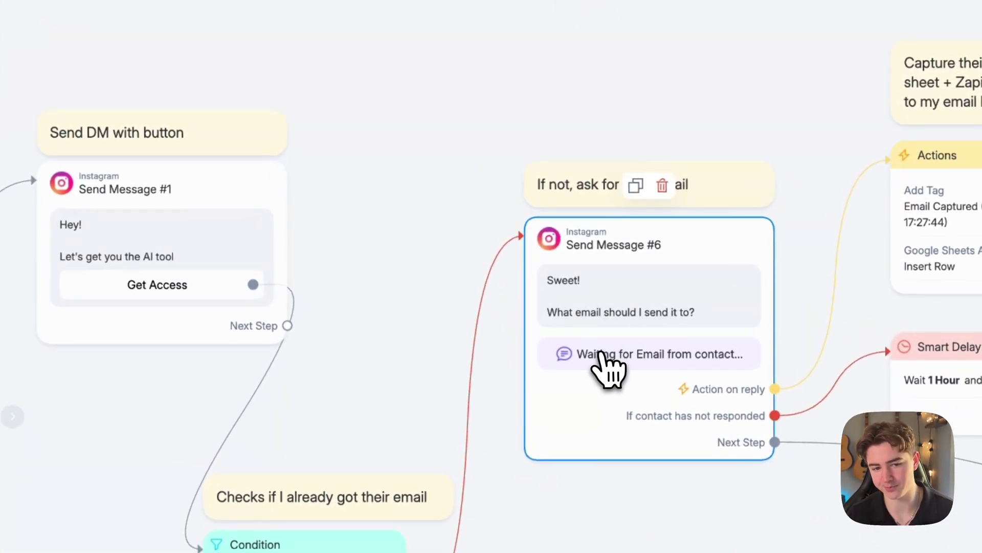
pyautogui.click(608, 366)
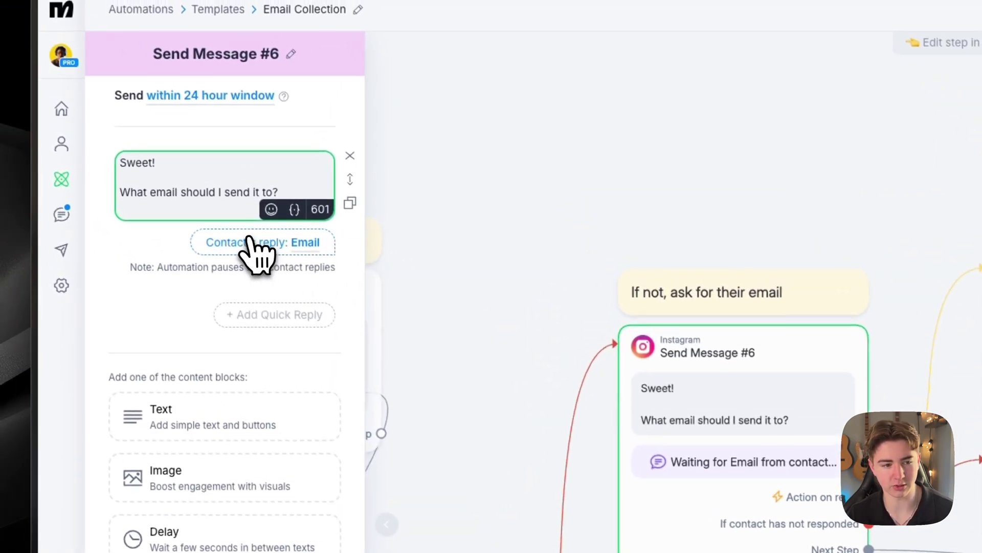
pyautogui.click(254, 243)
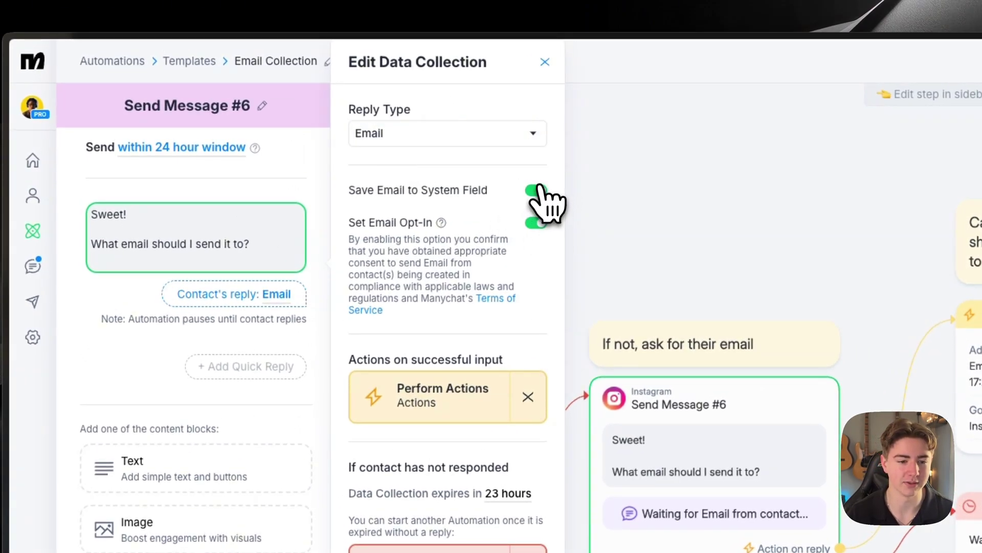
pyautogui.click(582, 252)
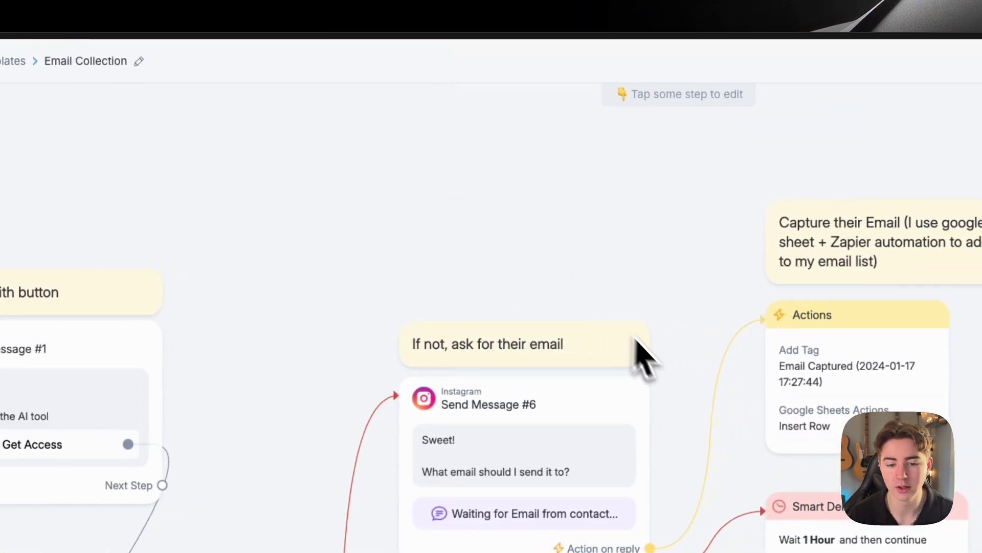
# - Open the Actions step that captures the email after a reply and examine its tag and Google Sheets actions
pyautogui.moveTo(665, 329); pyautogui.dragTo(340, 241)
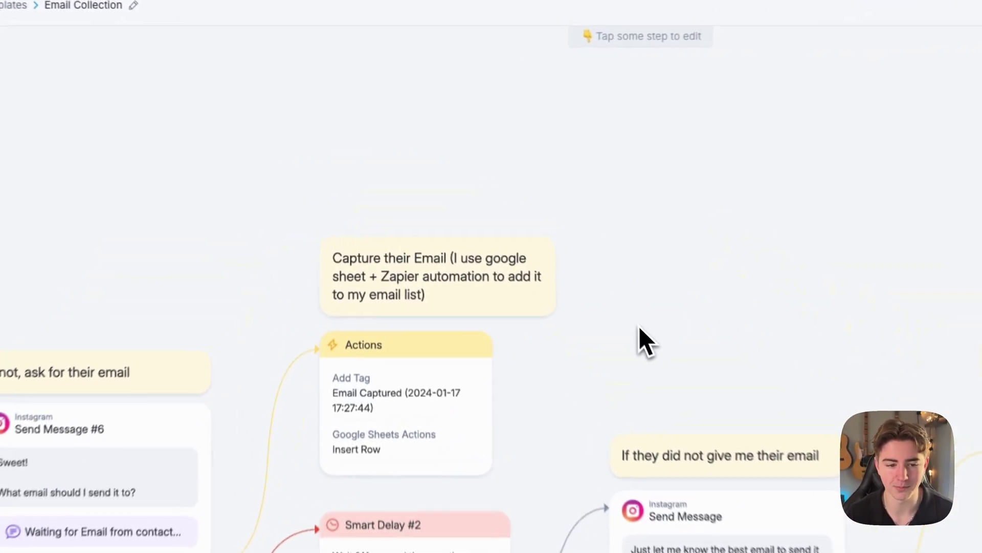
pyautogui.click(400, 218)
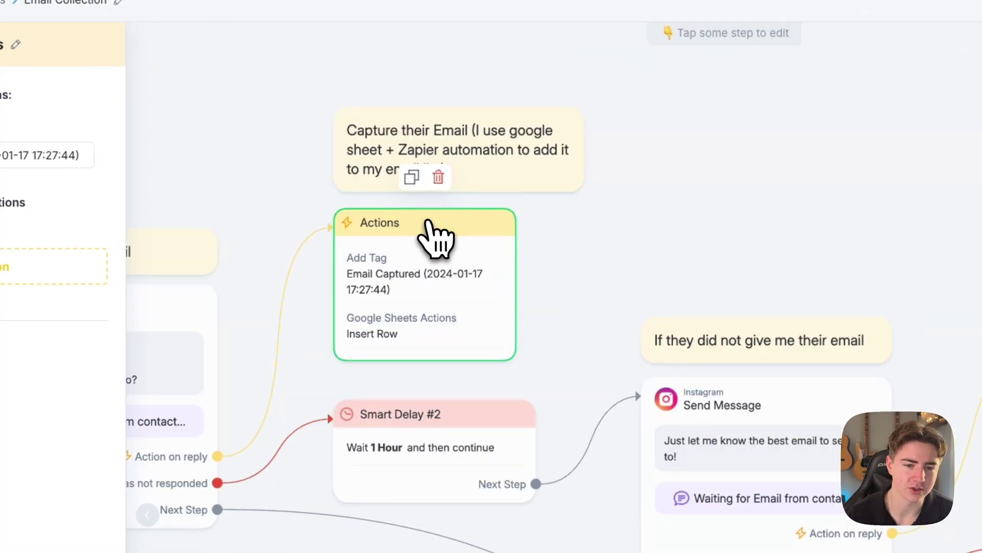
pyautogui.click(259, 290)
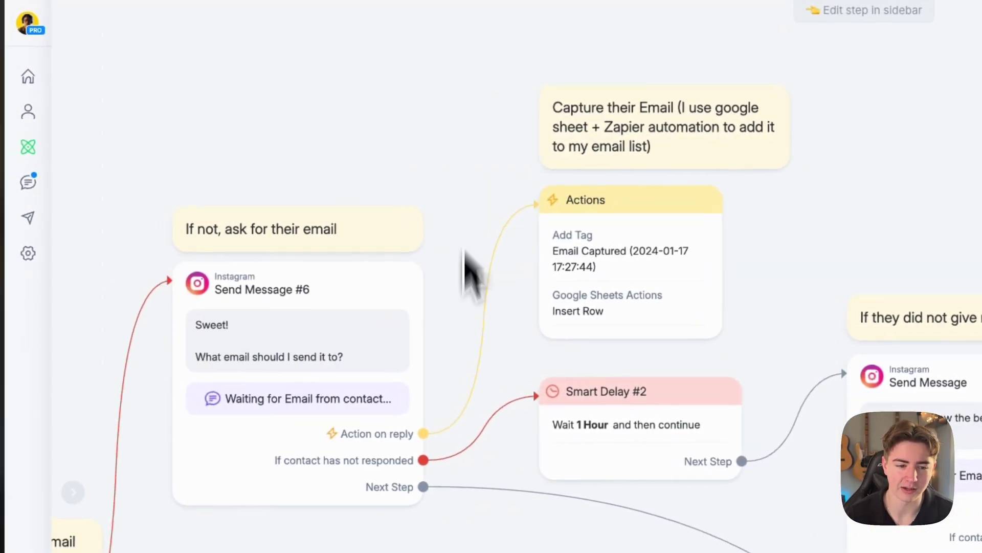
pyautogui.click(652, 211)
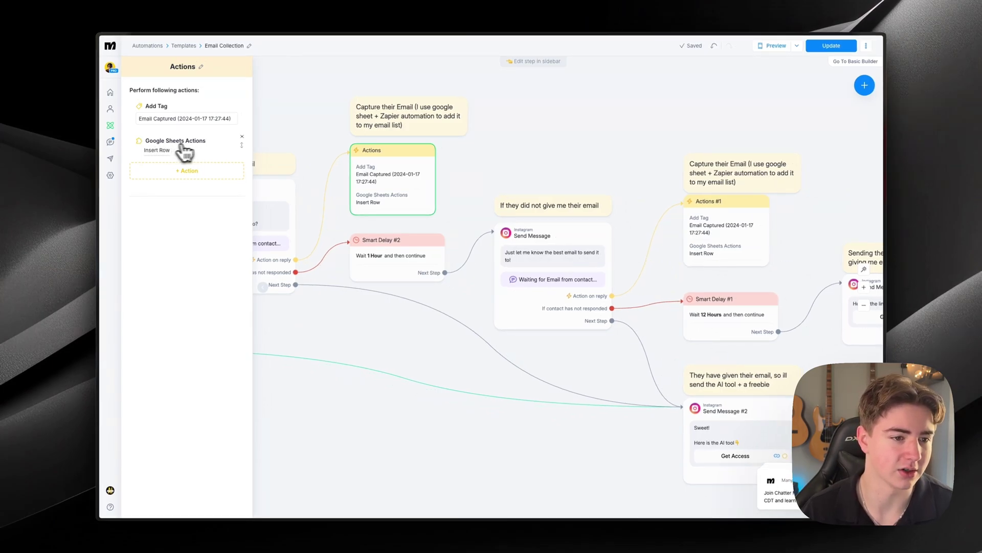
# - Examine the Google Sheets Insert Row action's settings and compare them with the Email column in the Example spreadsheet
pyautogui.moveTo(66, 146)
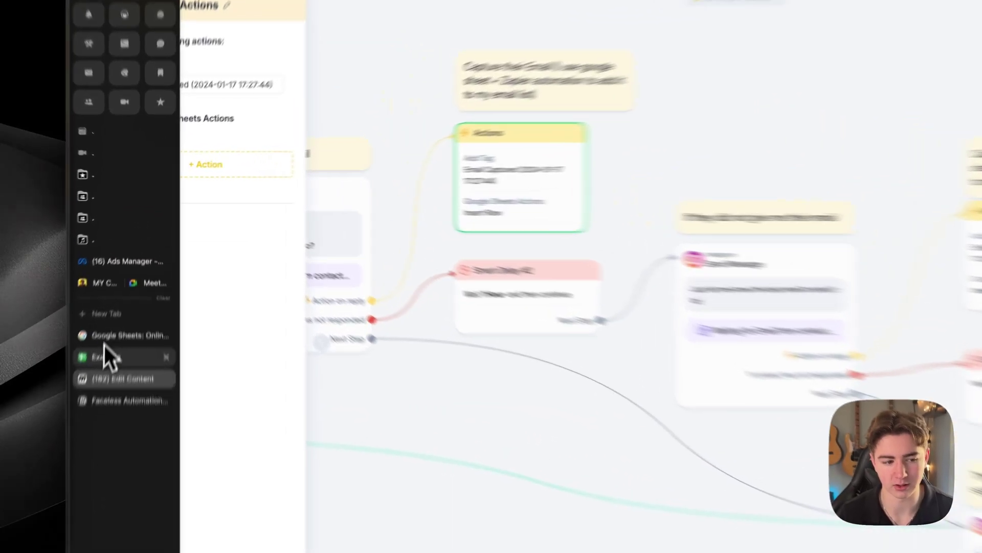
pyautogui.click(126, 295)
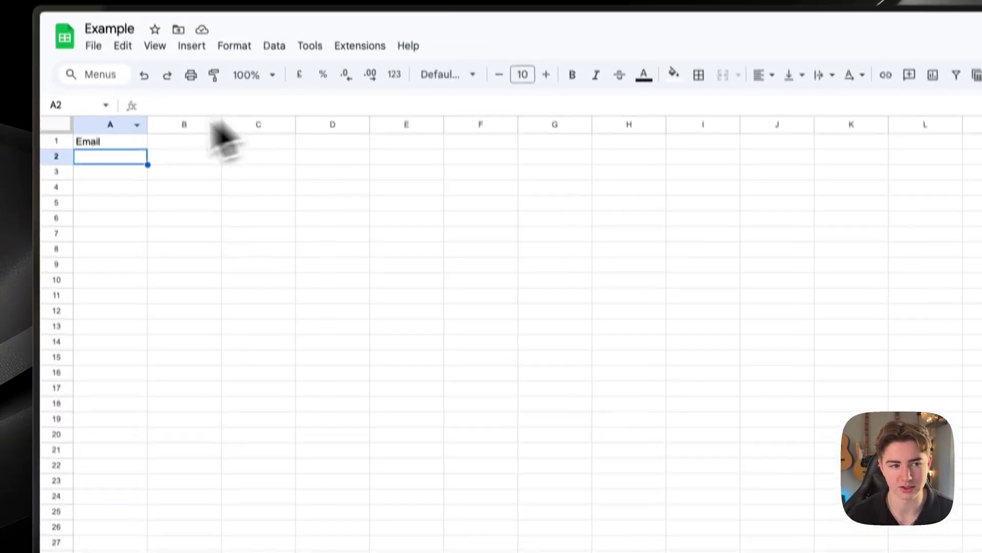
pyautogui.moveTo(7, 230)
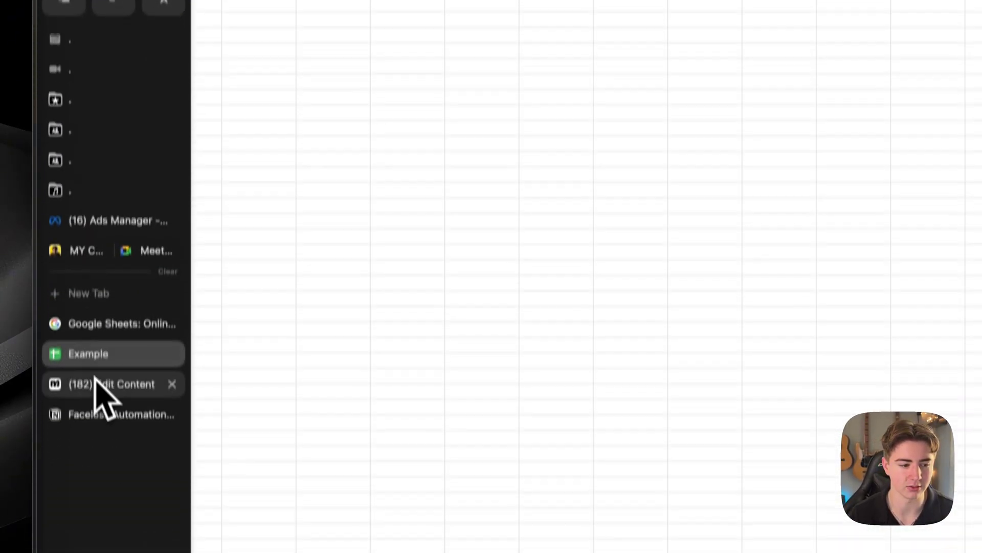
pyautogui.click(100, 383)
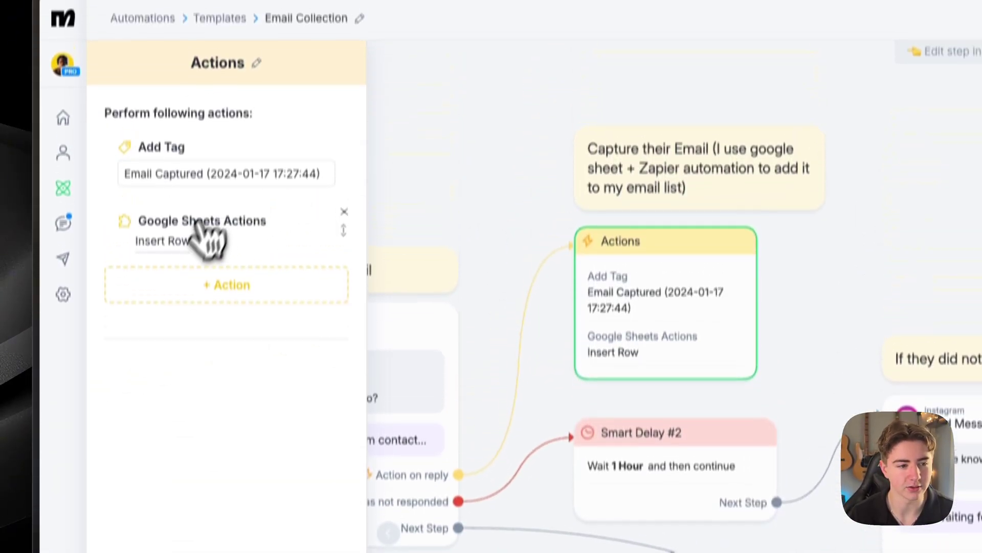
pyautogui.click(200, 225)
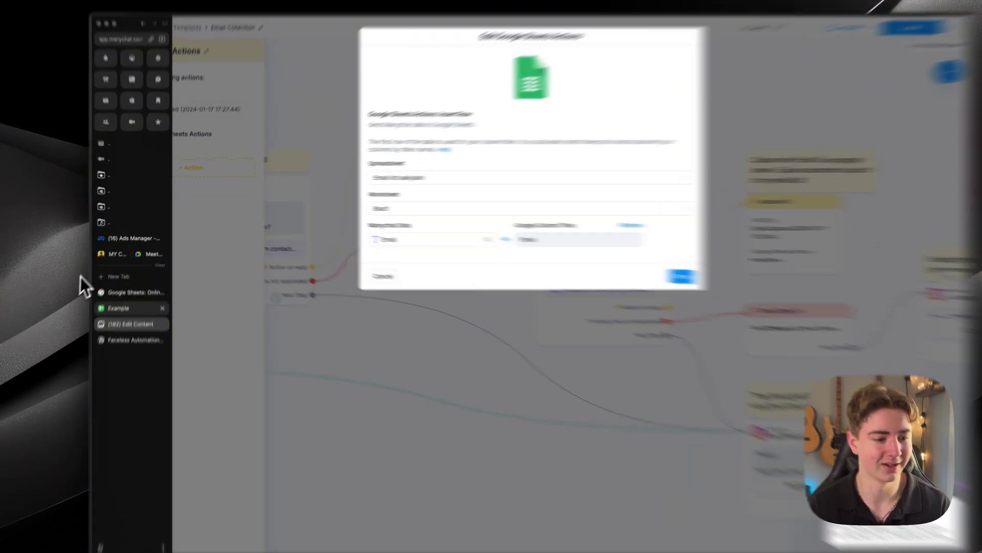
pyautogui.click(118, 301)
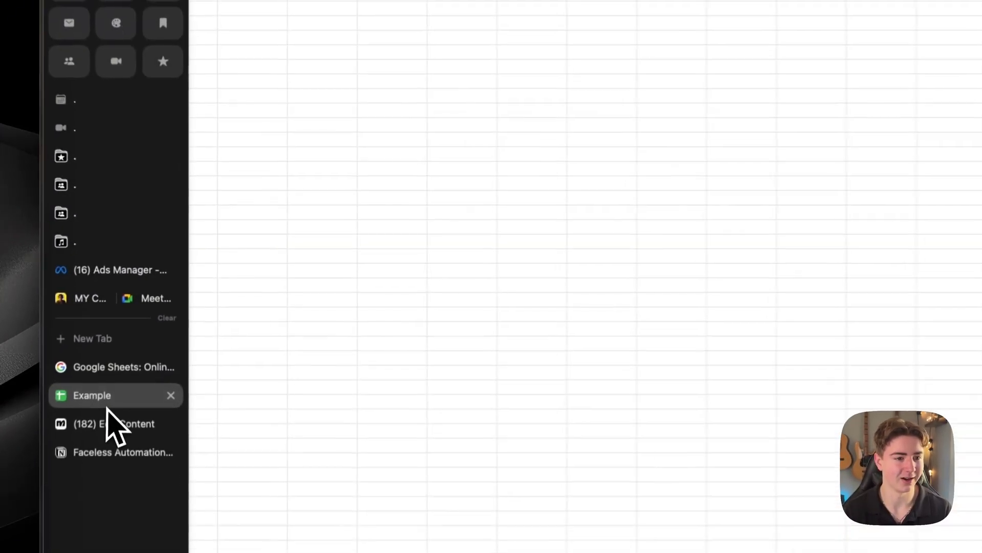
# - Return to Manychat's Email Collection flow and examine Send Message #2 and how the branches lead to it
pyautogui.moveTo(36, 394)
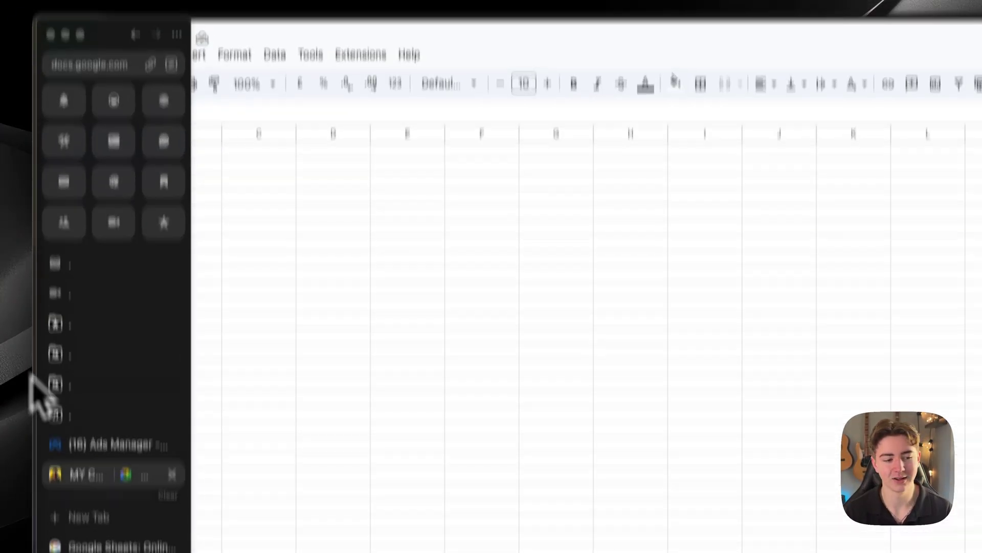
pyautogui.click(112, 399)
pyautogui.click(681, 434)
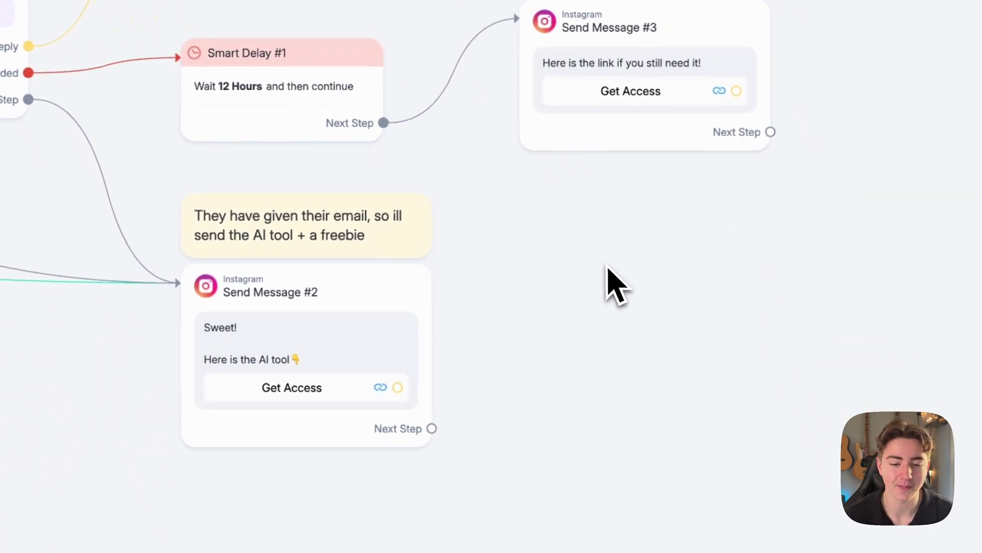
pyautogui.click(276, 338)
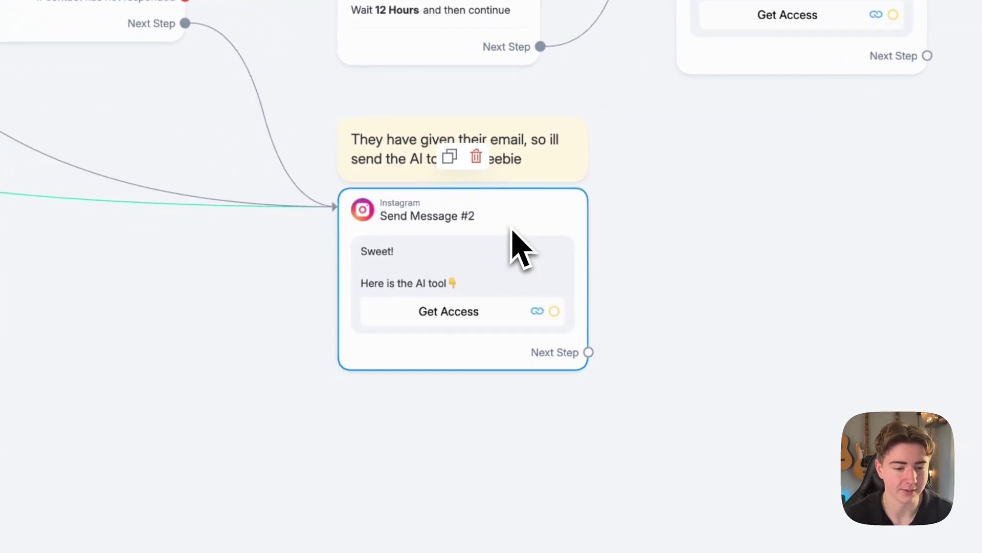
pyautogui.click(730, 268)
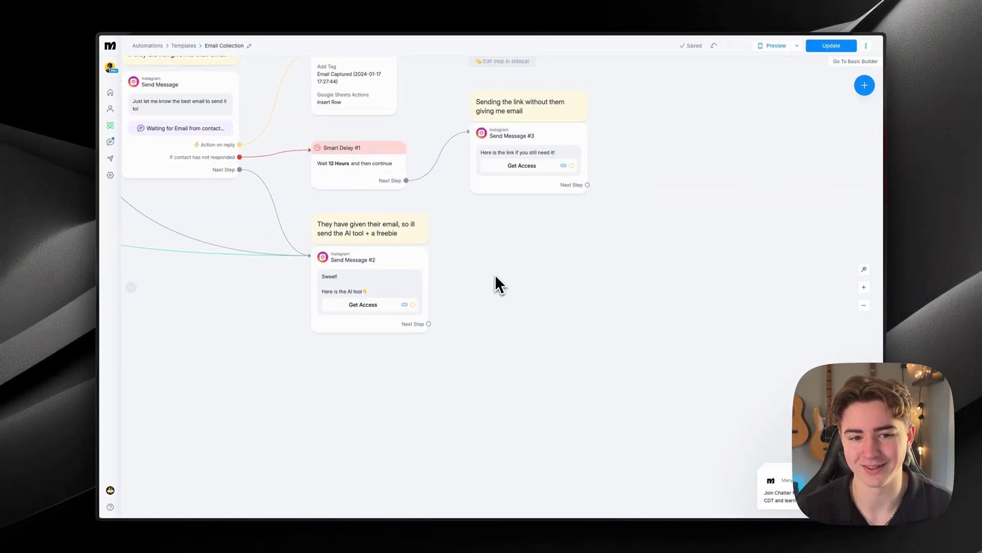
pyautogui.click(864, 306)
pyautogui.hscroll(-10, 825, 281)
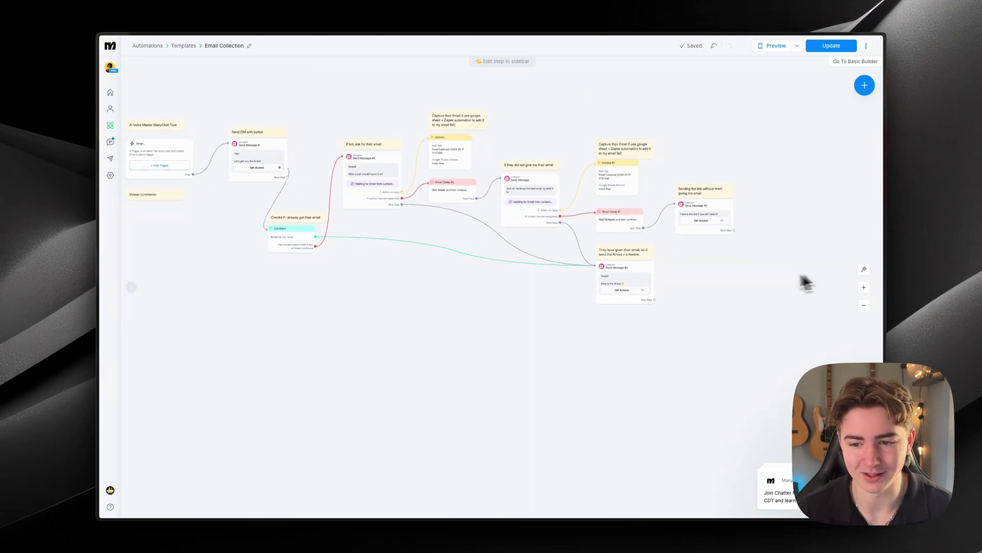
pyautogui.moveTo(835, 294); pyautogui.dragTo(808, 300)
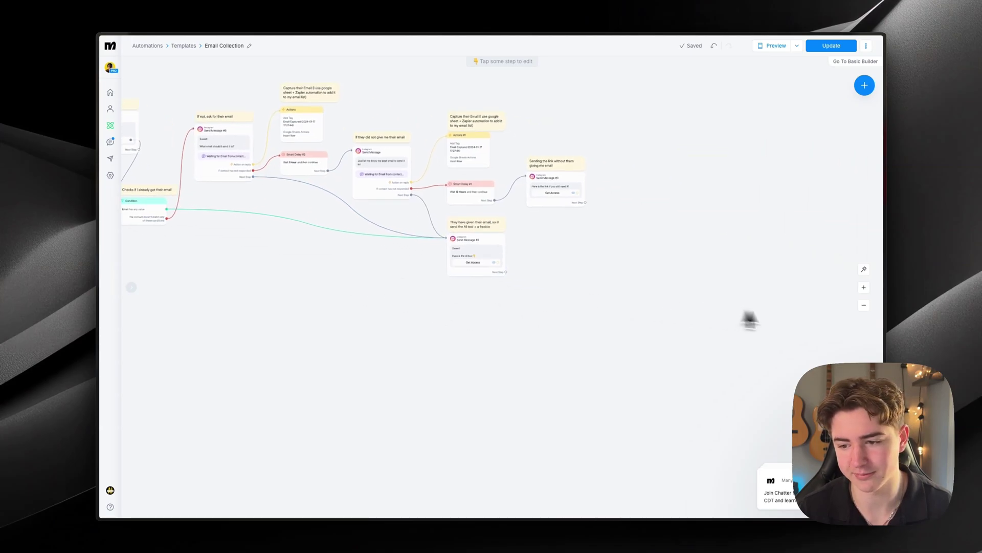
pyautogui.click(863, 287)
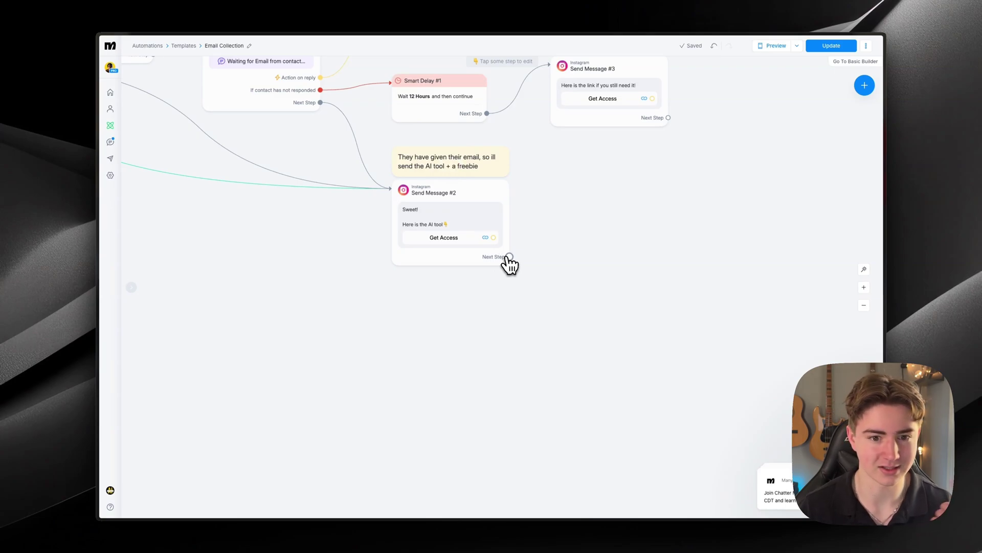
# - Add a Smart Delay of 2 hours as the next step after Send Message #2
pyautogui.click(442, 238)
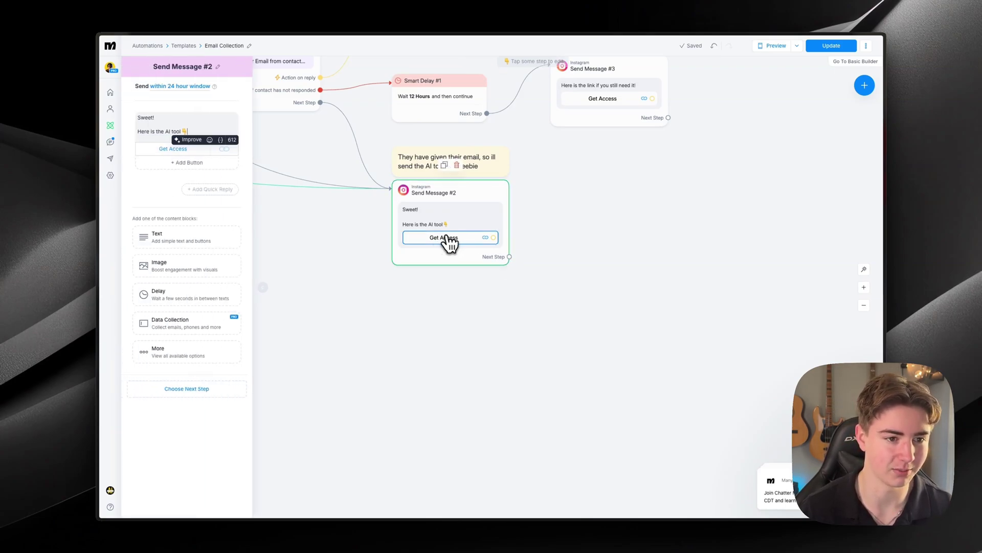
pyautogui.click(538, 227)
pyautogui.moveTo(510, 257); pyautogui.dragTo(615, 211)
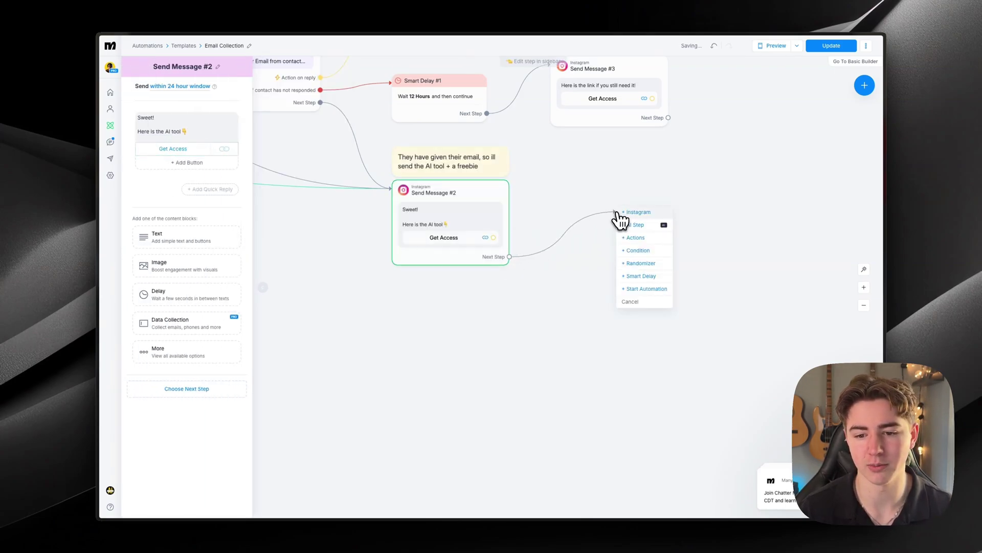
pyautogui.click(640, 279)
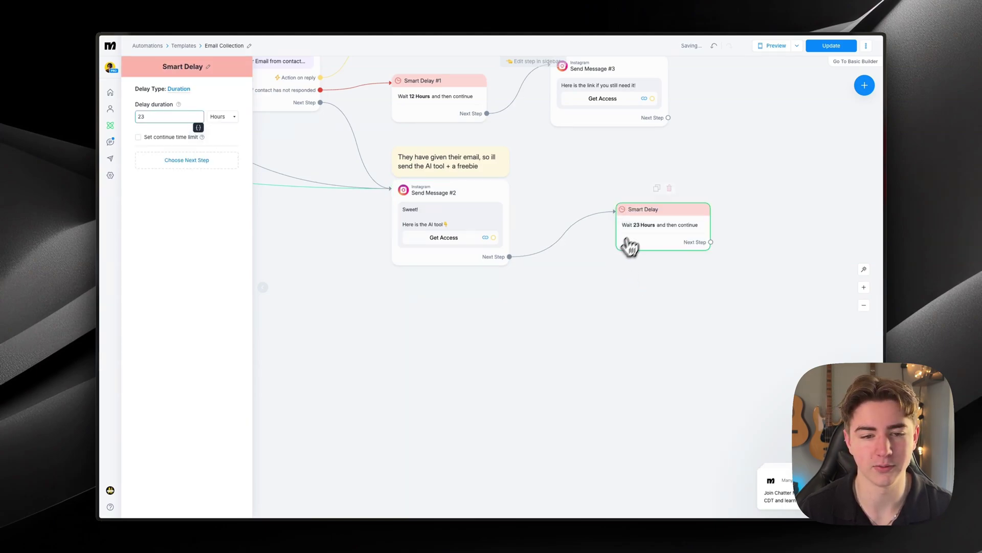
pyautogui.press('BackSpace')
pyautogui.press('BackSpace')
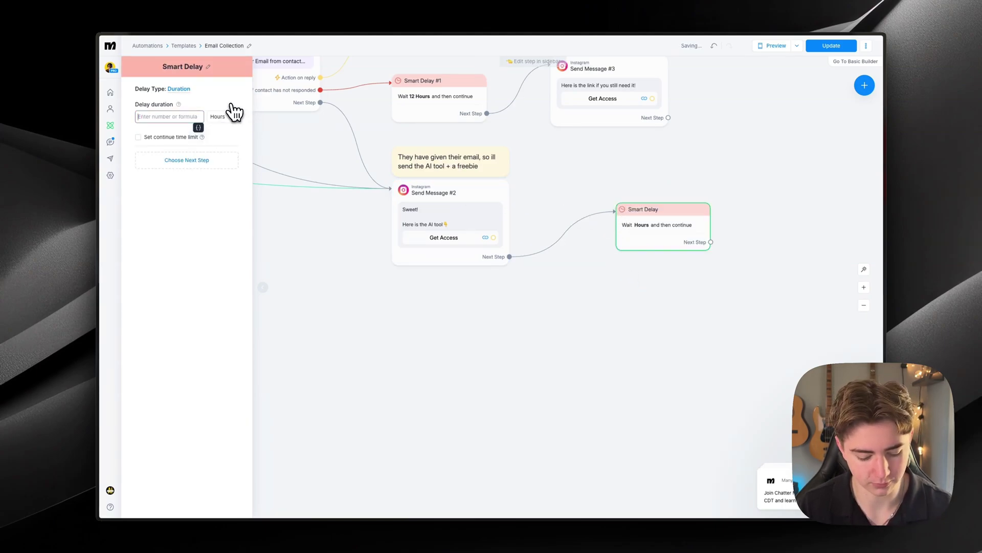
pyautogui.write('2')
pyautogui.click(287, 280)
# - Add an empty Instagram message as the next step after the 2-hour Smart Delay
pyautogui.hscroll(6, 421, 358)
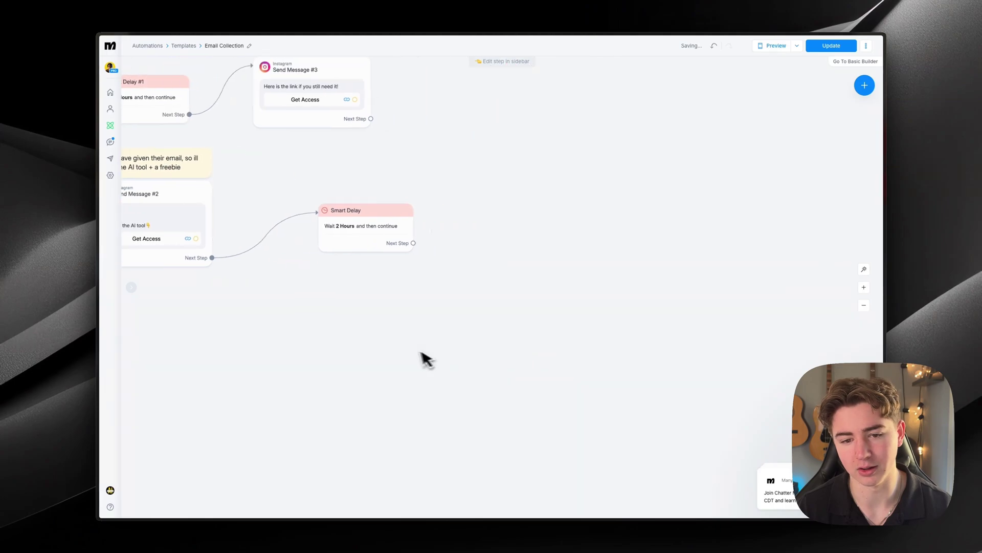
pyautogui.click(411, 243)
pyautogui.moveTo(411, 242); pyautogui.dragTo(463, 307)
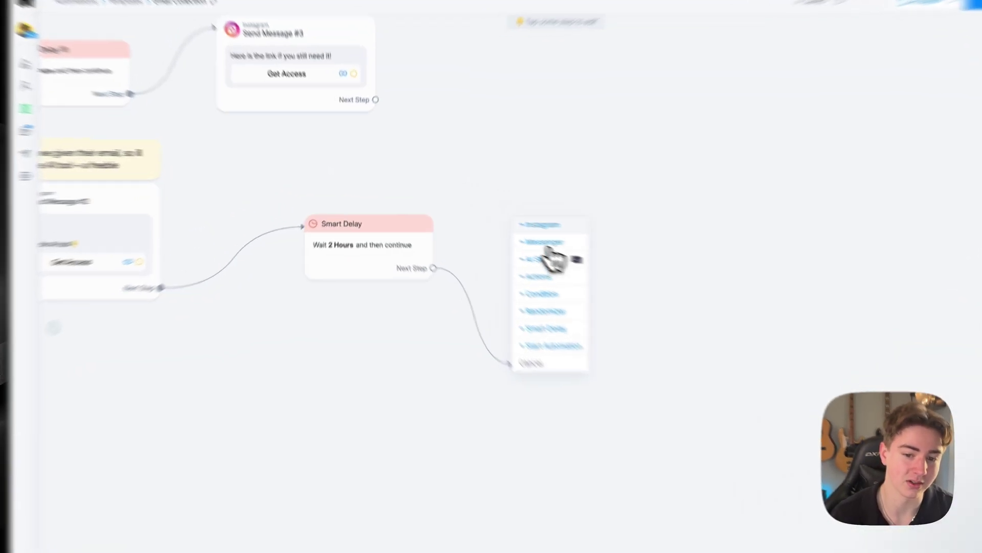
pyautogui.click(540, 225)
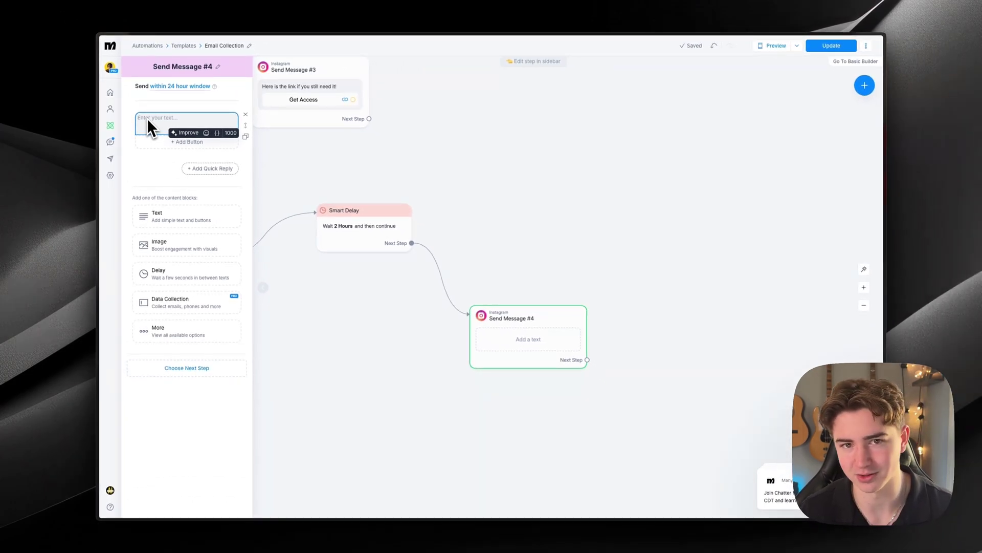
# - Delete the empty Instagram message and the 2-hour Smart Delay from the flow
pyautogui.moveTo(537, 313)
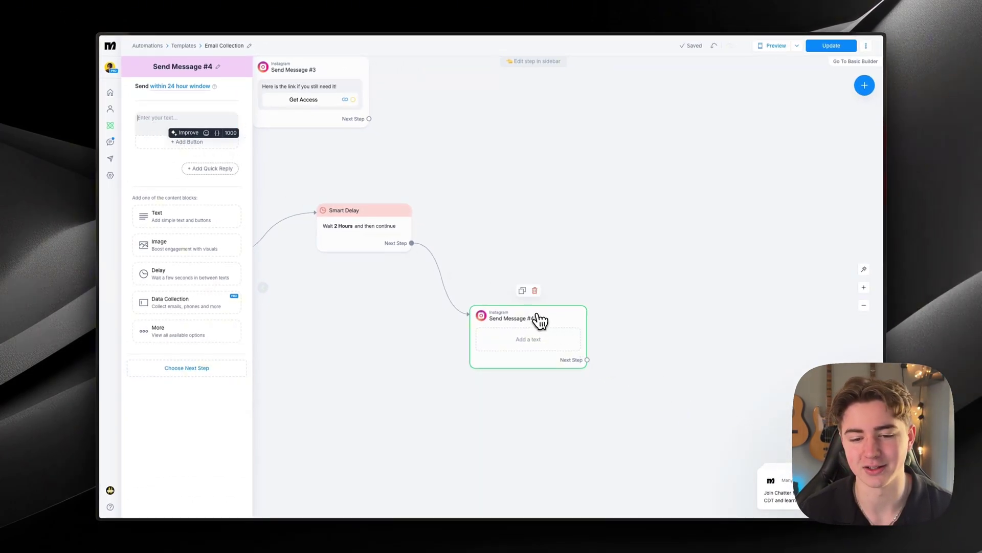
pyautogui.click(535, 290)
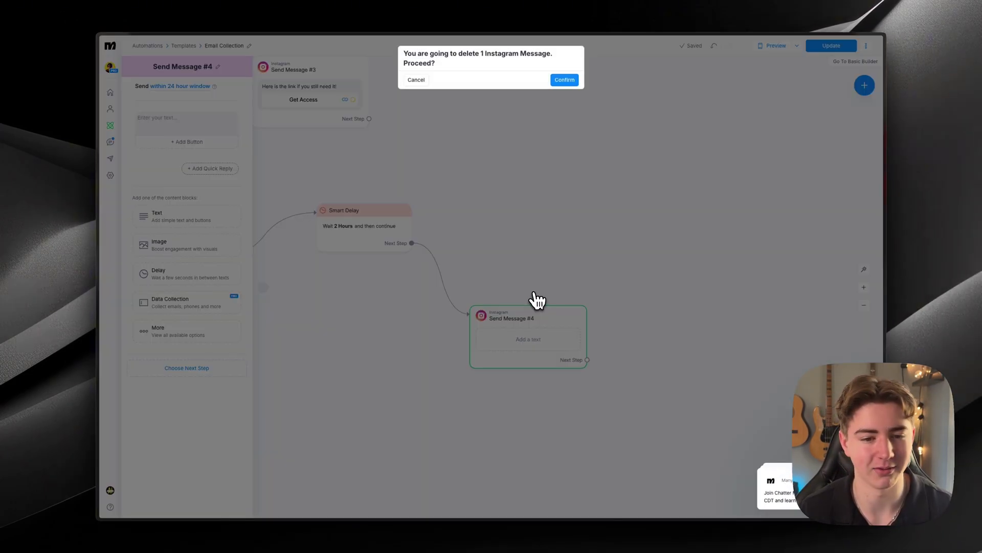
pyautogui.click(573, 80)
pyautogui.click(371, 189)
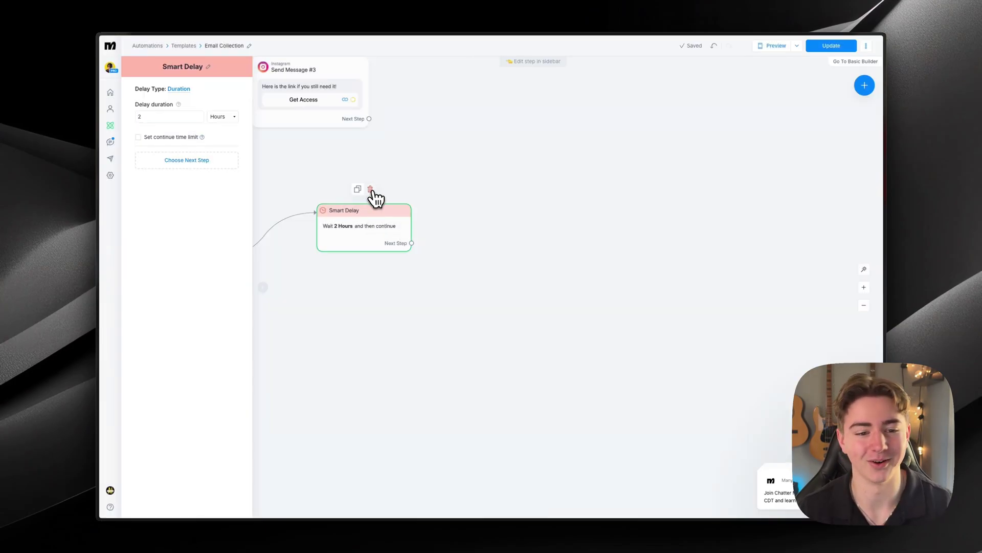
pyautogui.click(565, 71)
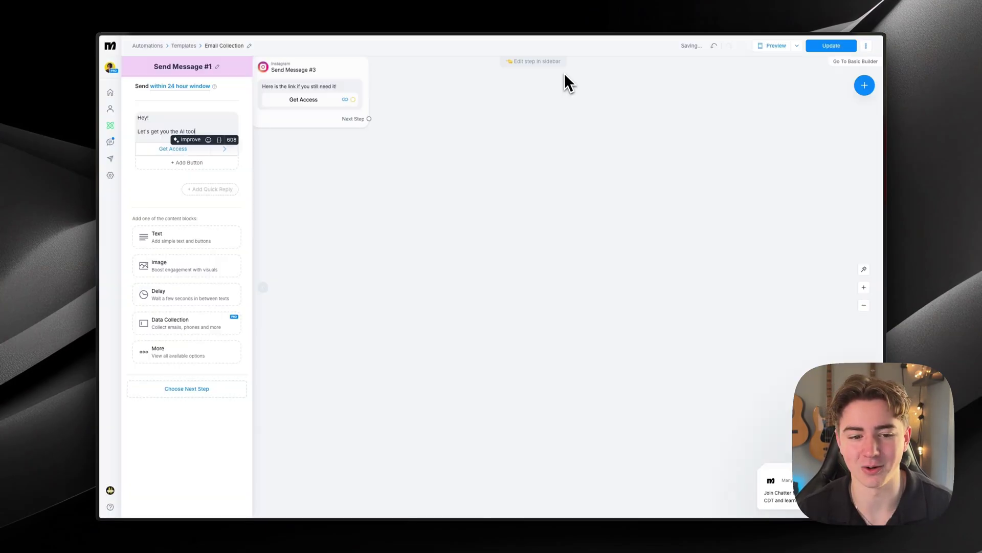
# - Close the message settings and review the flow from the final messages back to the existing-email condition
pyautogui.moveTo(532, 210); pyautogui.dragTo(762, 361)
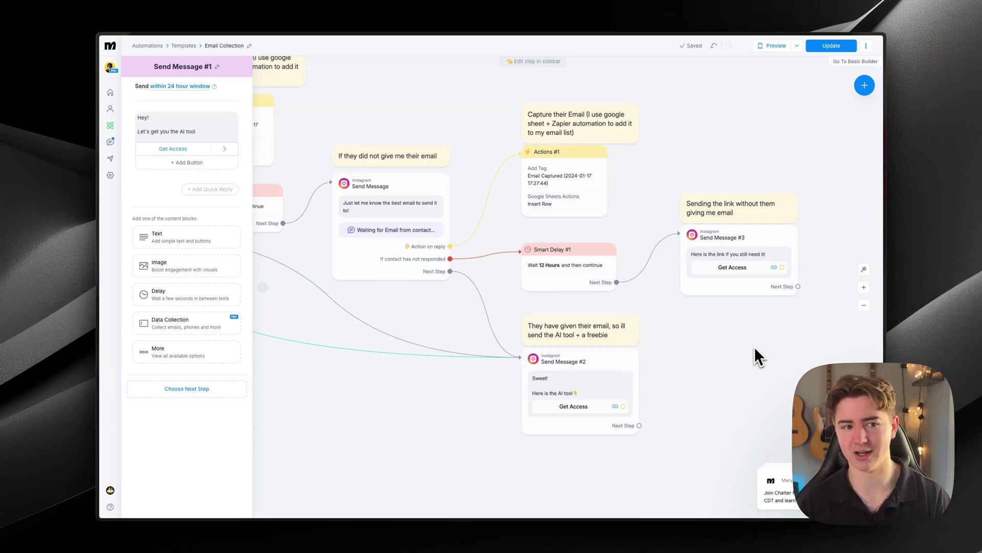
pyautogui.click(755, 348)
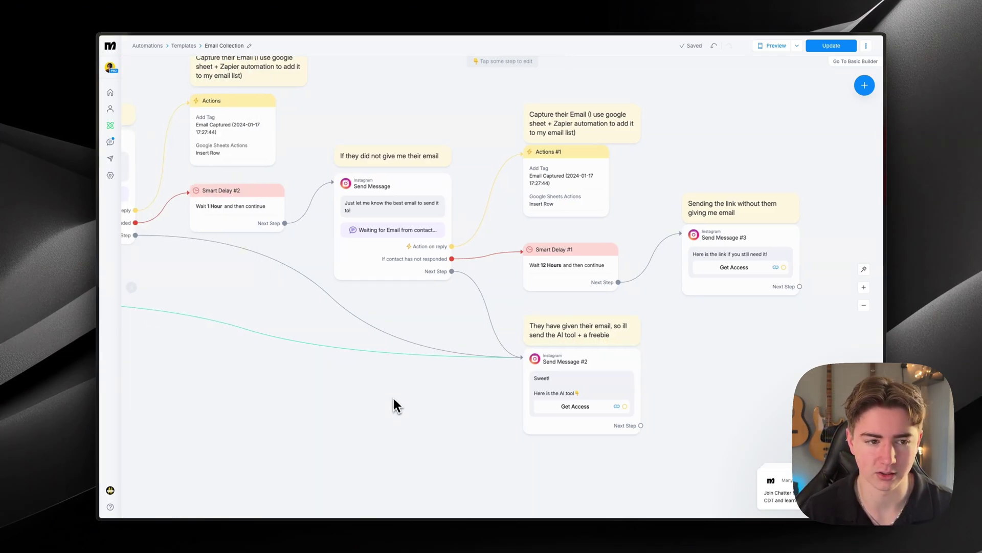
pyautogui.moveTo(394, 402); pyautogui.dragTo(558, 354)
pyautogui.hscroll(-6, 440, 379)
pyautogui.scroll(3, 440, 378)
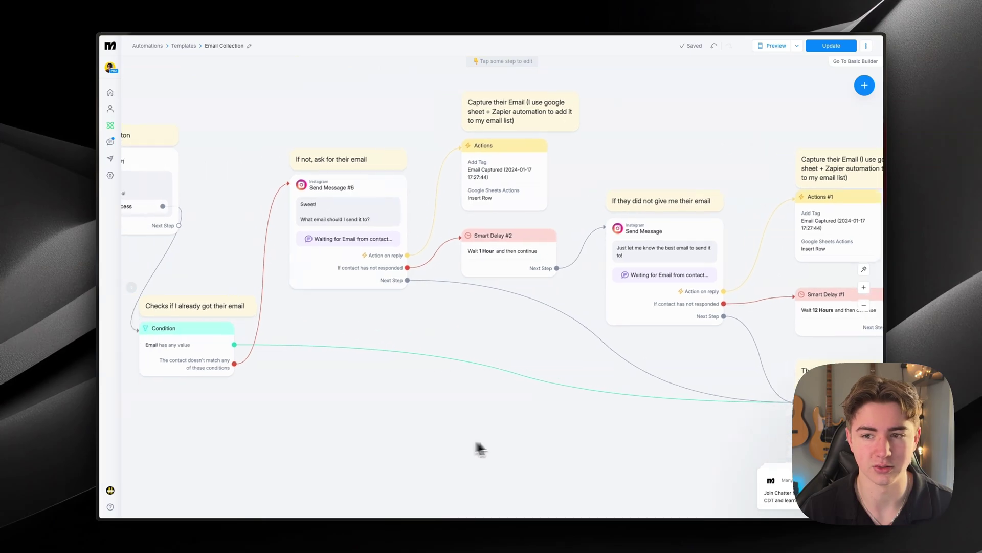
pyautogui.hscroll(-4, 561, 416)
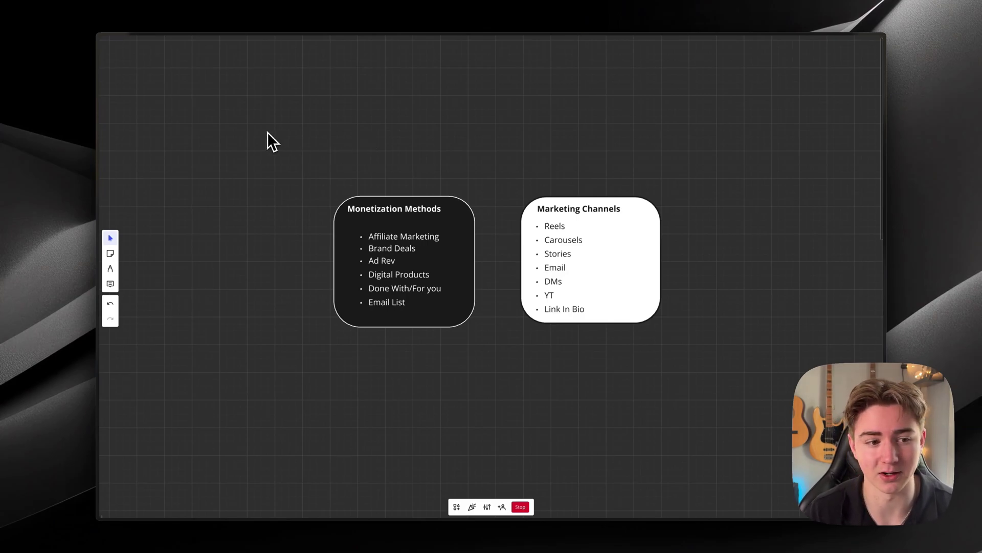
# - Switch to the Submagic website and open its Affiliate page to review the referral program terms
pyautogui.moveTo(97, 124)
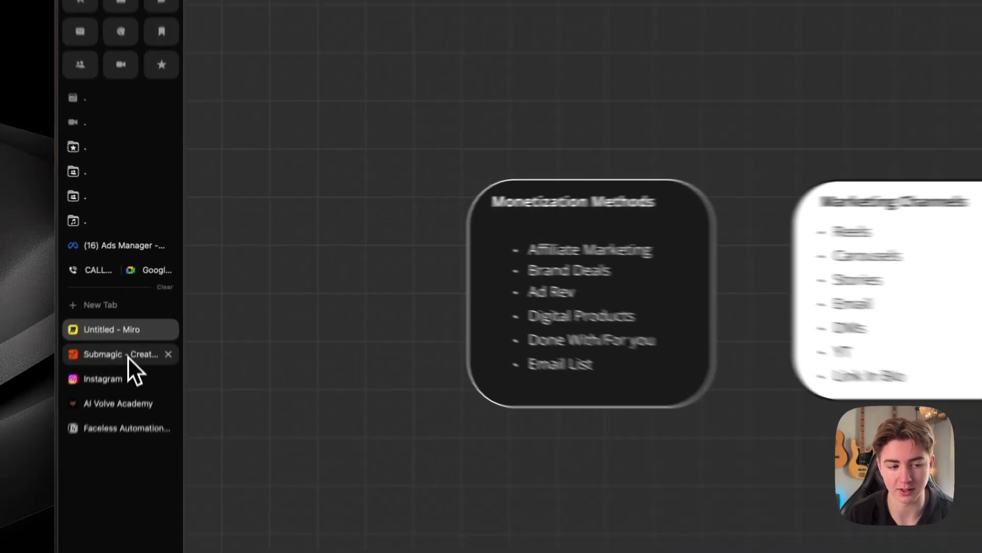
pyautogui.click(140, 297)
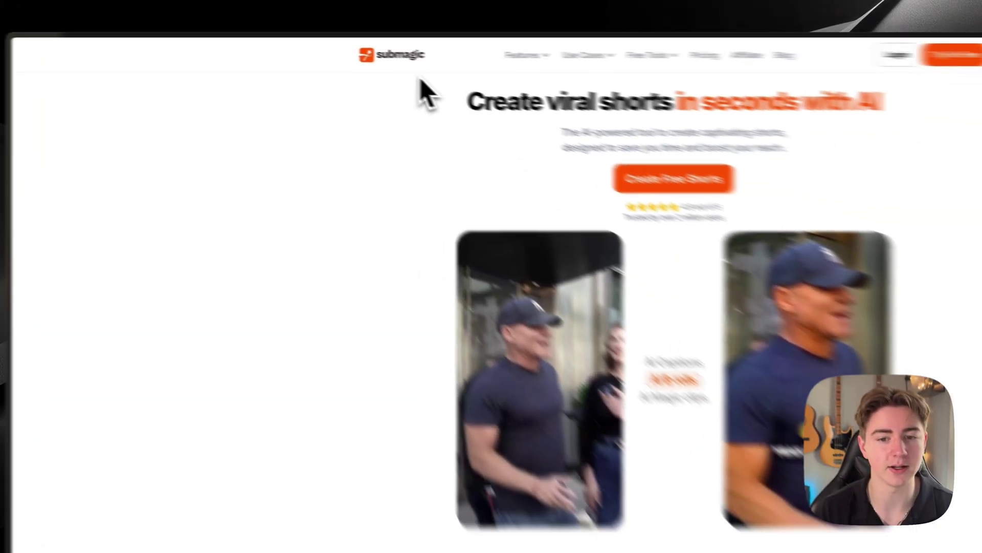
pyautogui.scroll(-10, 435, 70)
pyautogui.scroll(-20, 342, 59)
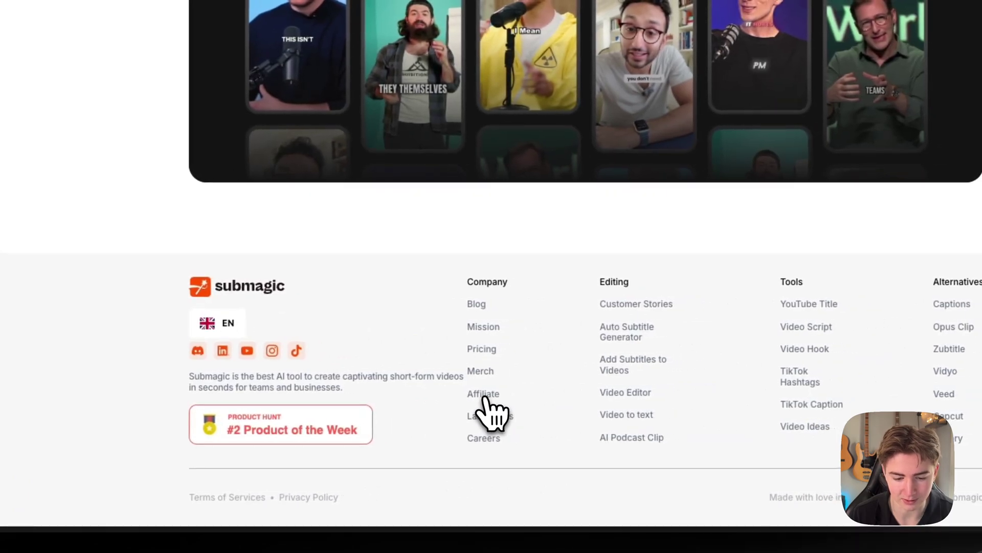
pyautogui.click(486, 396)
pyautogui.scroll(8, 493, 417)
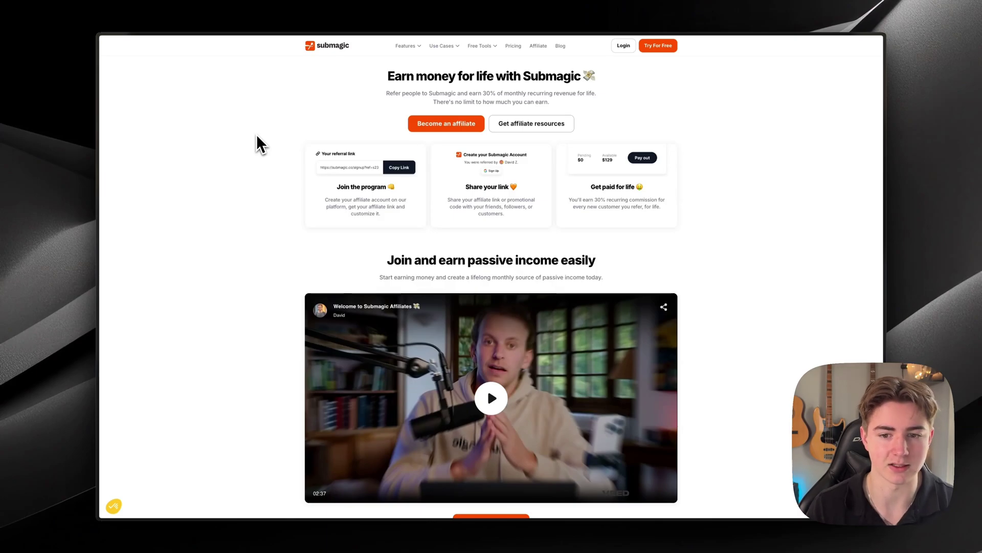
pyautogui.scroll(-1, 261, 144)
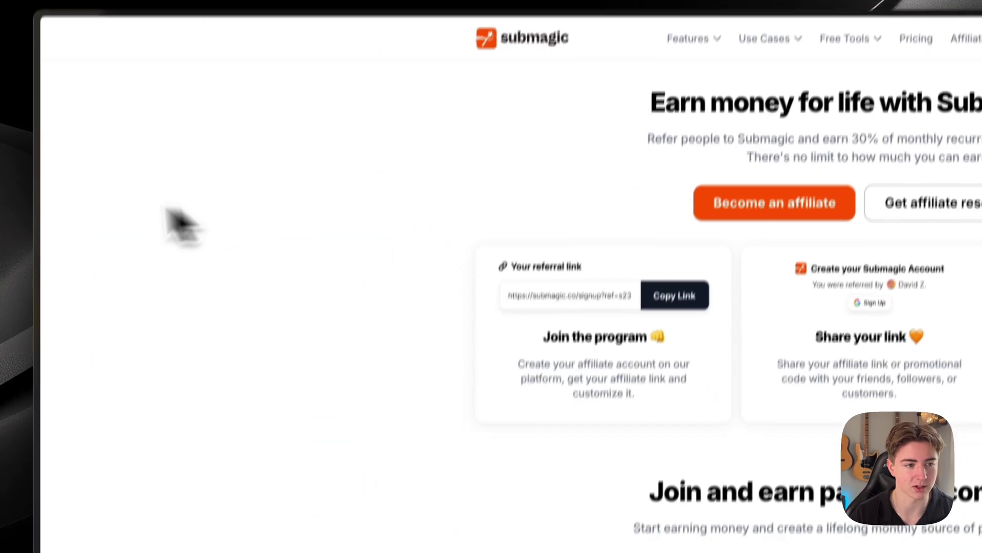
# - Return to the Miro monetization board, and switch to Instagram to browse the ai.volve.news profile's posts
pyautogui.moveTo(82, 140)
pyautogui.click(105, 476)
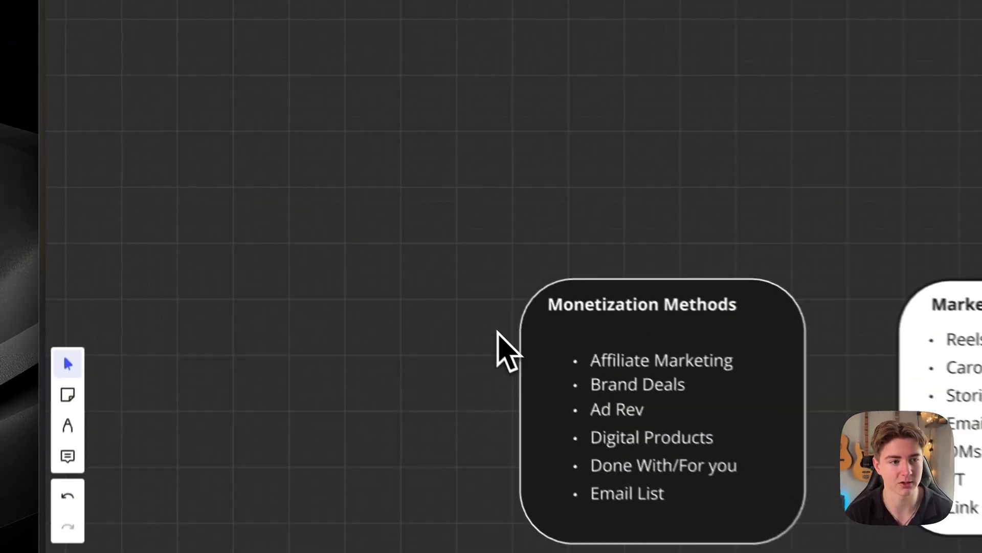
pyautogui.moveTo(96, 139)
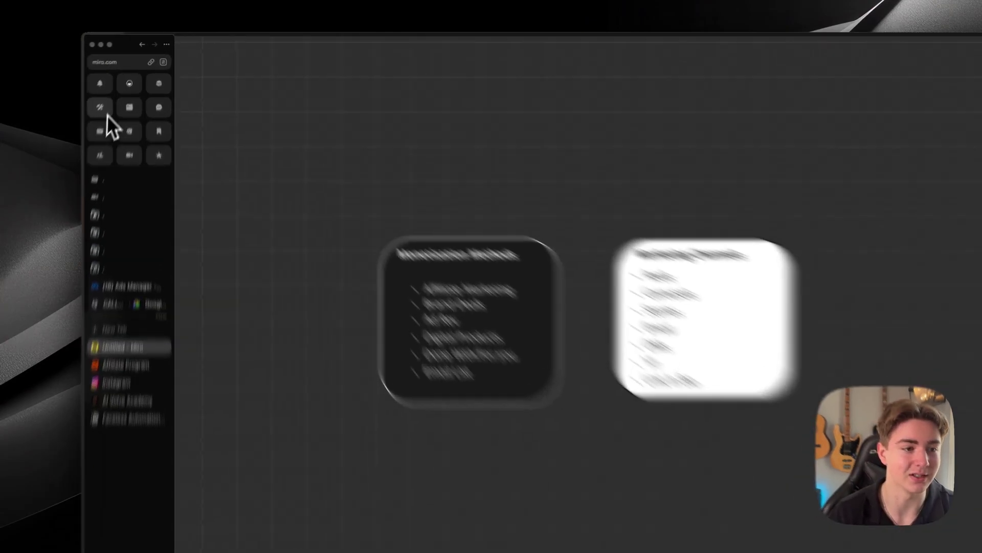
pyautogui.click(105, 77)
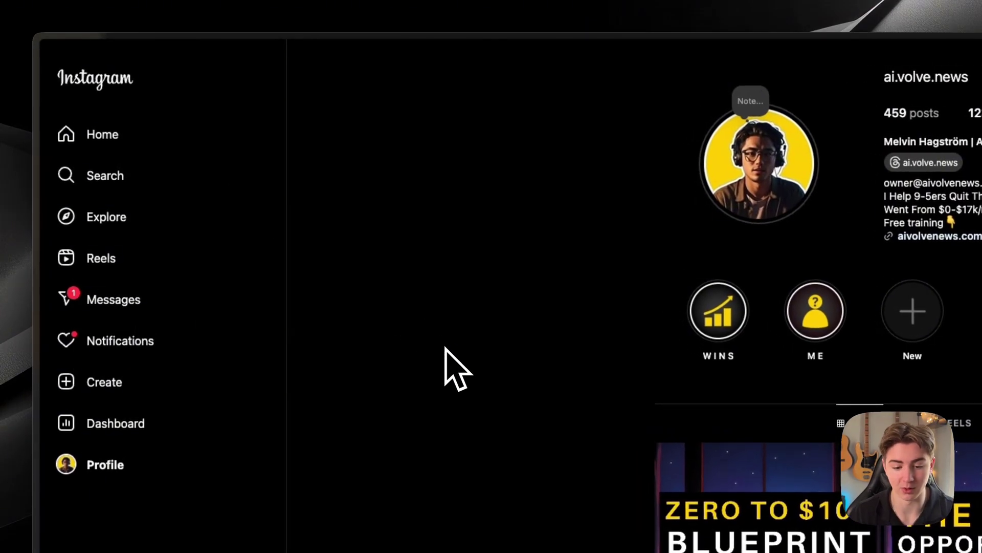
pyautogui.scroll(-5, 448, 366)
pyautogui.scroll(-2, 461, 358)
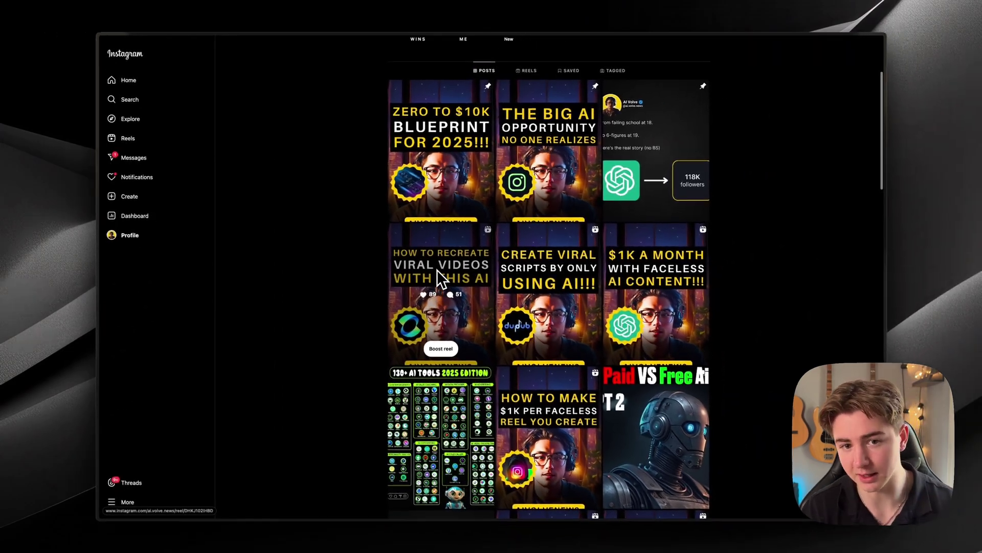
# - Show the profile's reels and open a recent "Comment AI" reel to examine its viewer comments
pyautogui.click(527, 71)
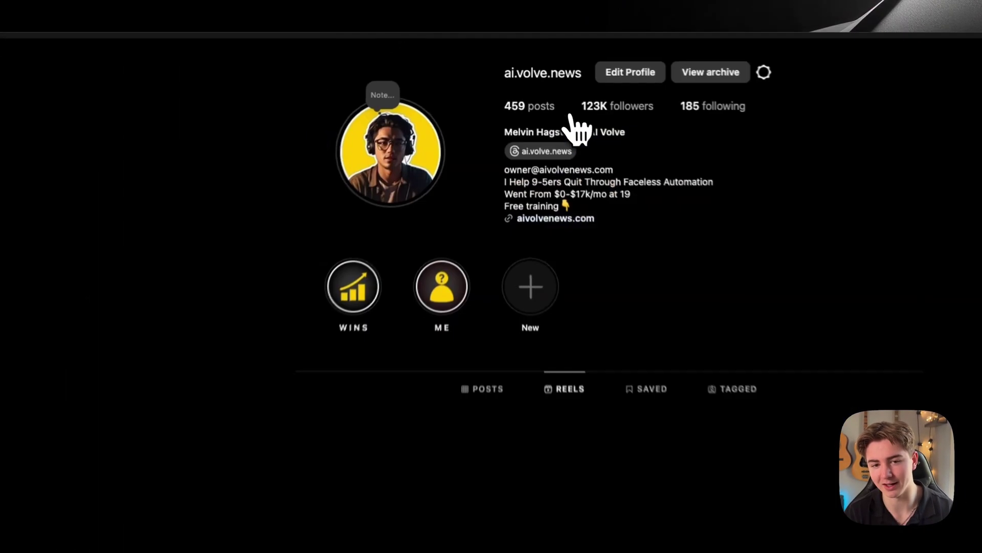
pyautogui.scroll(-5, 325, 428)
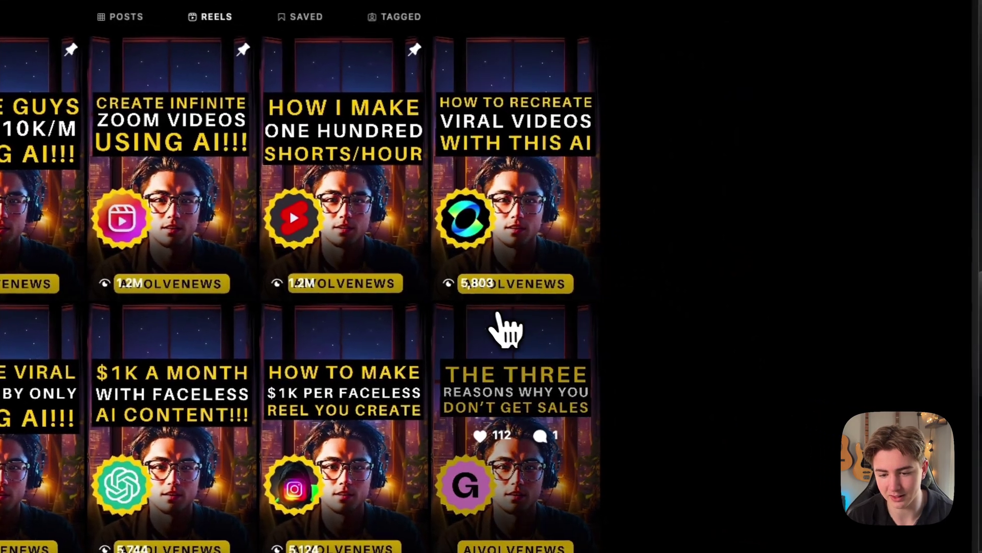
pyautogui.click(672, 366)
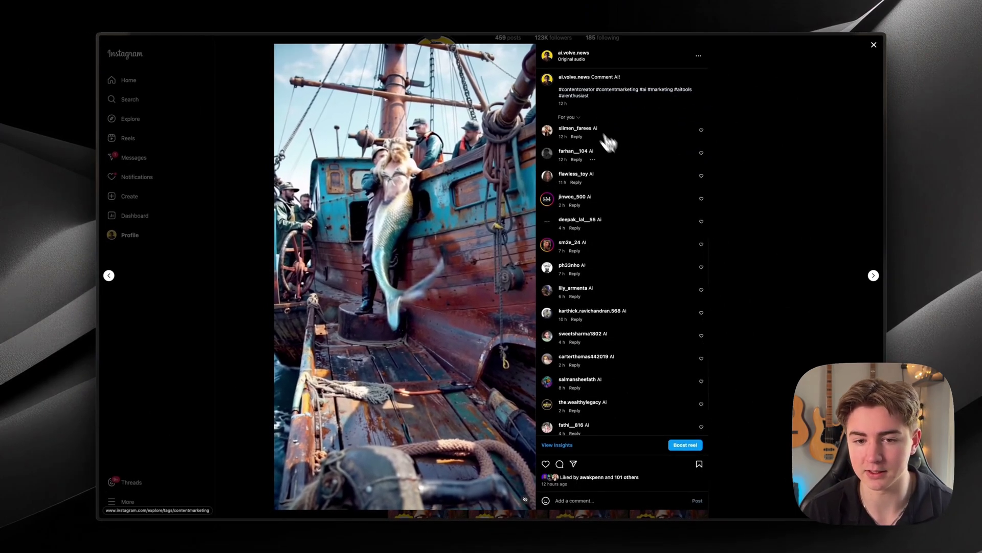
pyautogui.scroll(-1, 583, 277)
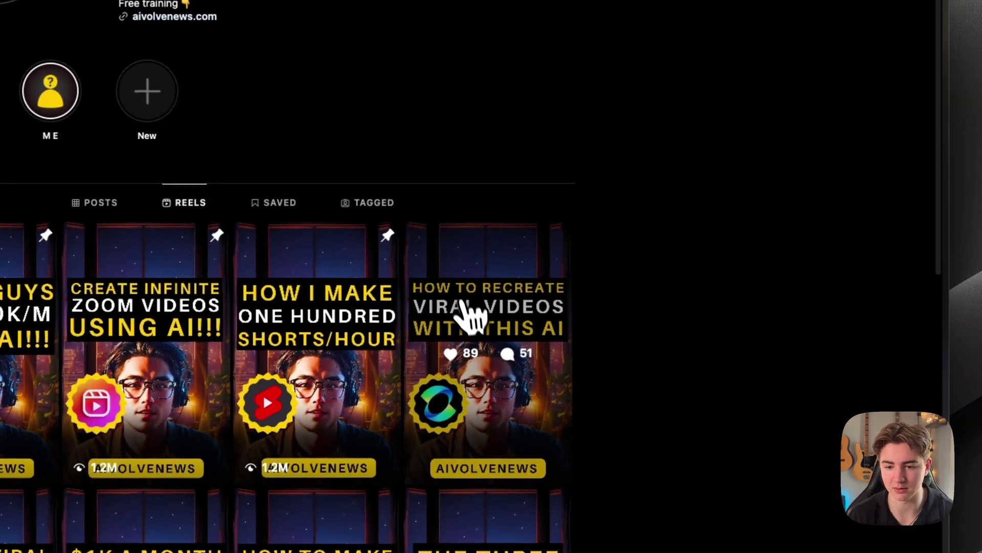
# - Open the "How to recreate viral videos with this AI" reel to examine its caption and comments, and close it
pyautogui.click(471, 321)
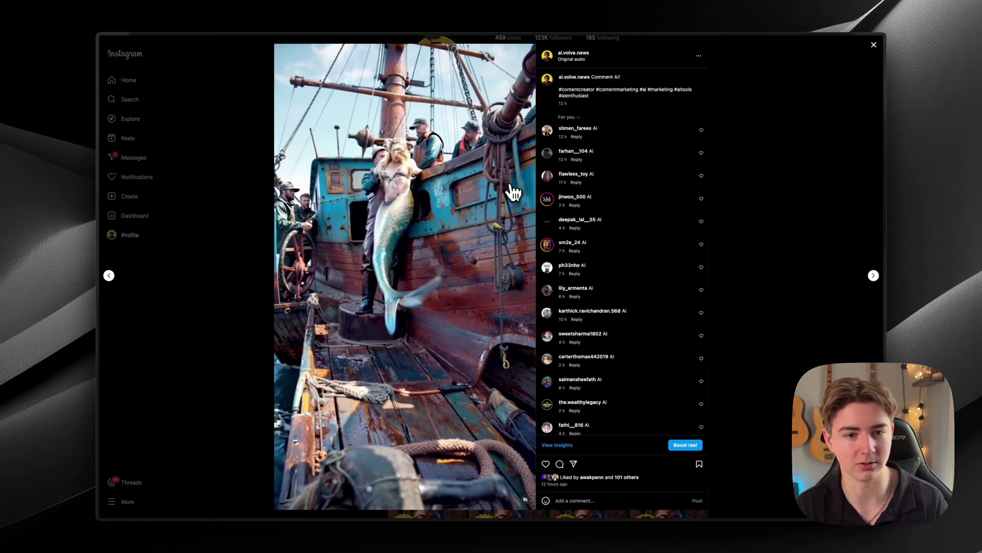
pyautogui.press('Escape')
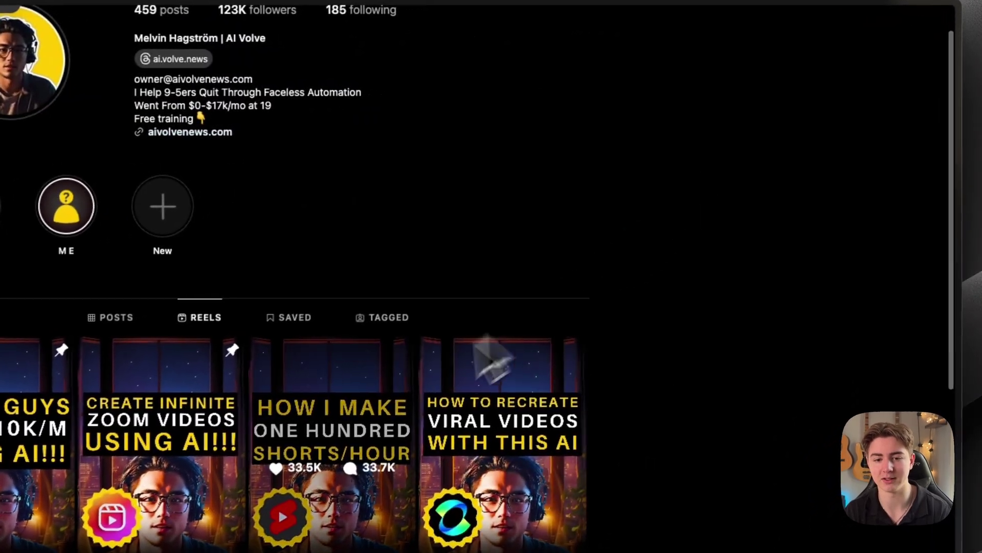
# - Browse the ai.volve.news reels grid through the older reels to examine their topics and the tools they promote
pyautogui.scroll(-2, 373, 428)
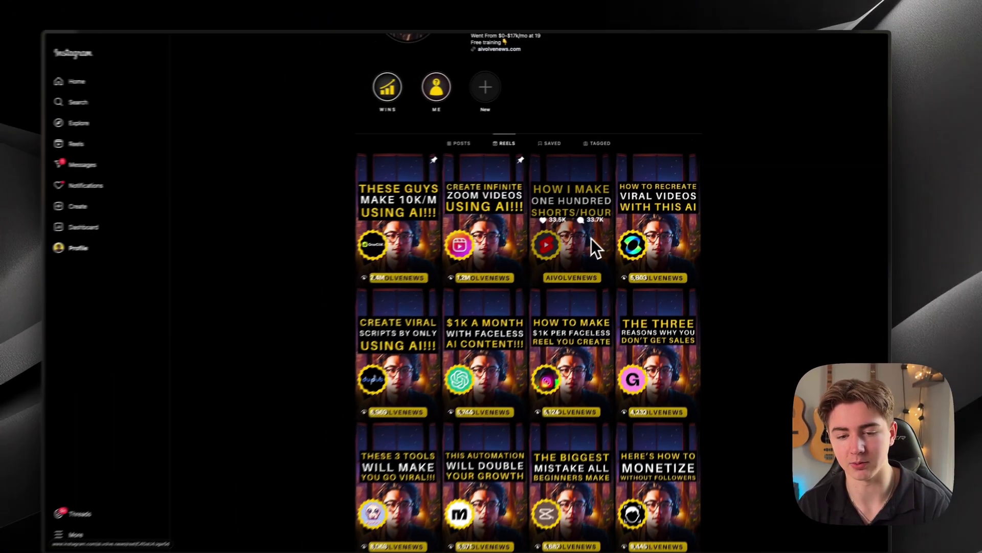
pyautogui.scroll(-1, 591, 227)
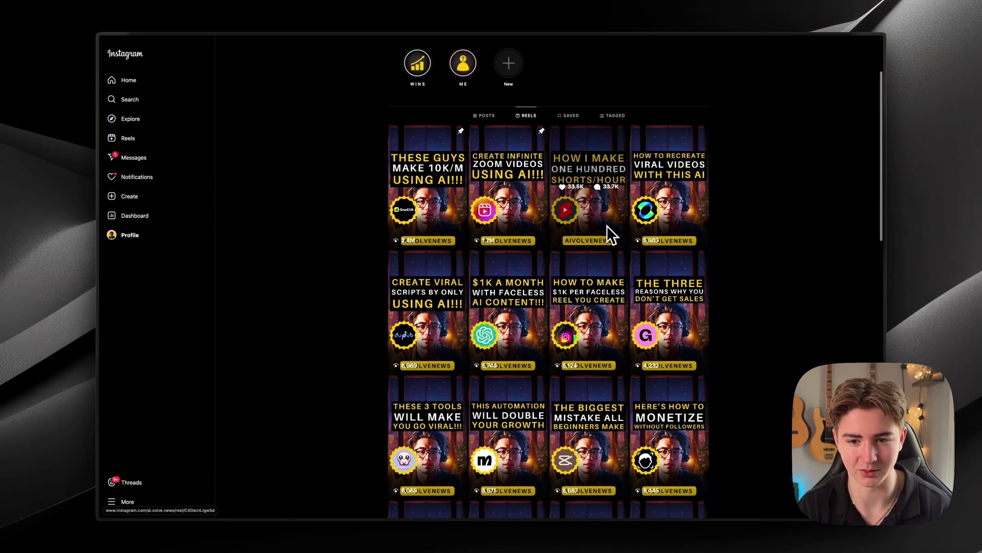
pyautogui.scroll(-2, 606, 225)
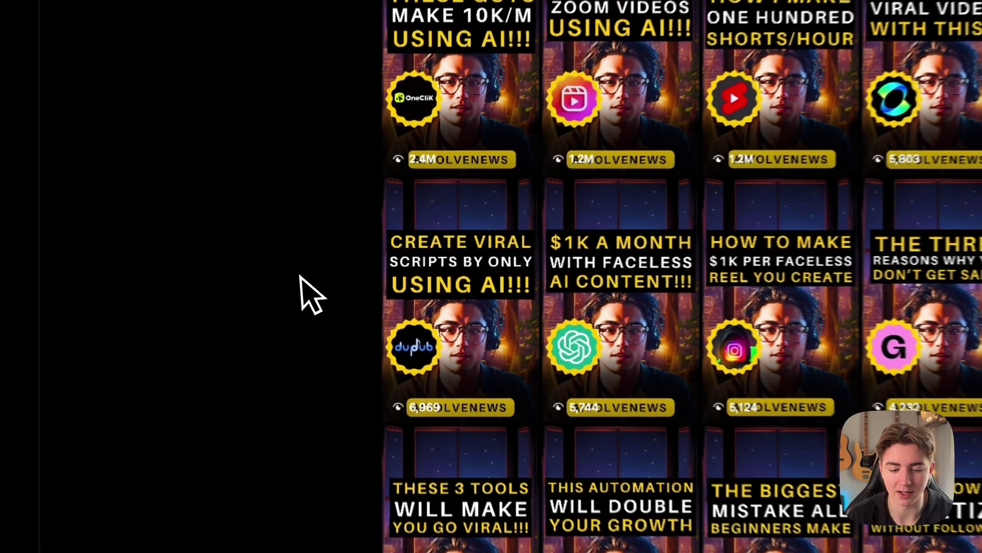
pyautogui.scroll(-5, 344, 259)
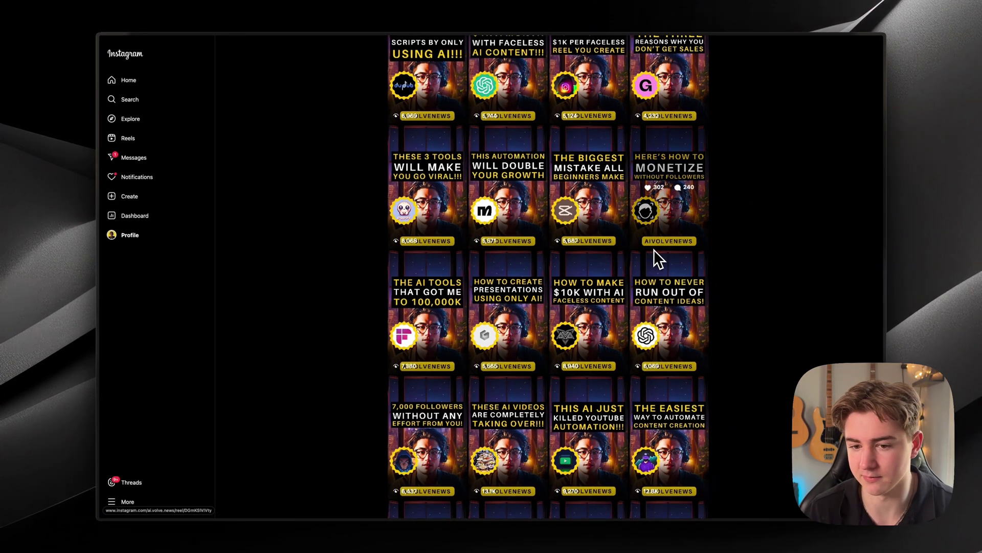
pyautogui.scroll(-4, 661, 246)
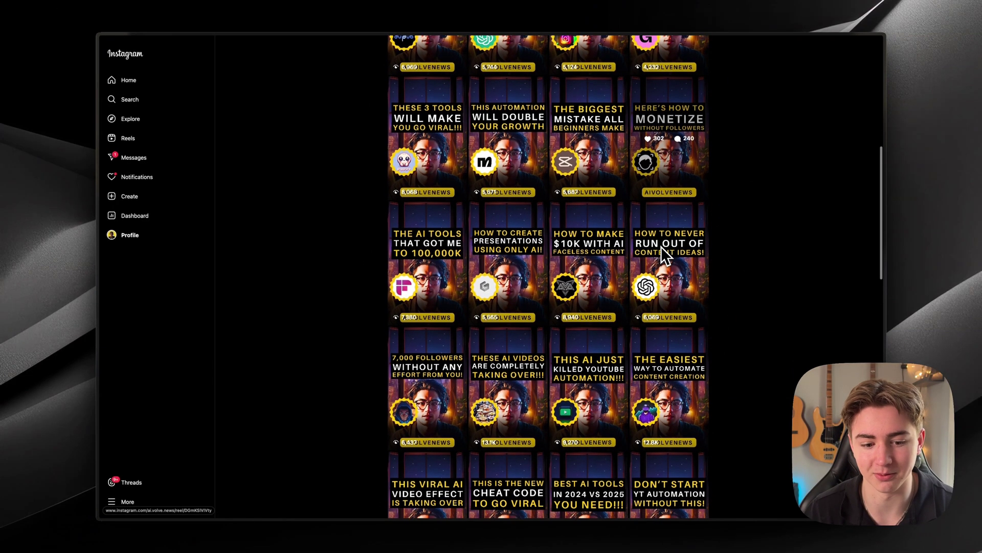
pyautogui.scroll(-4, 662, 246)
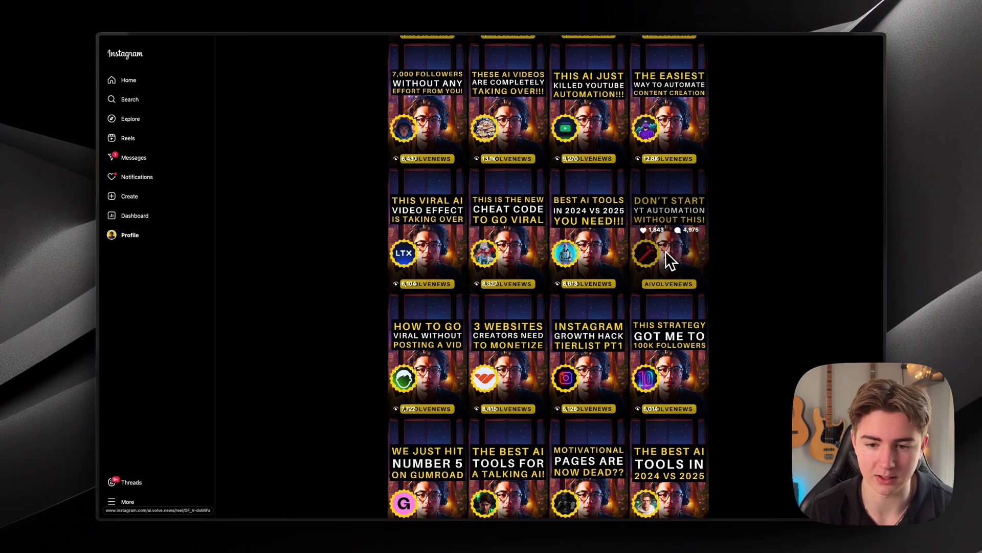
pyautogui.scroll(-8, 665, 251)
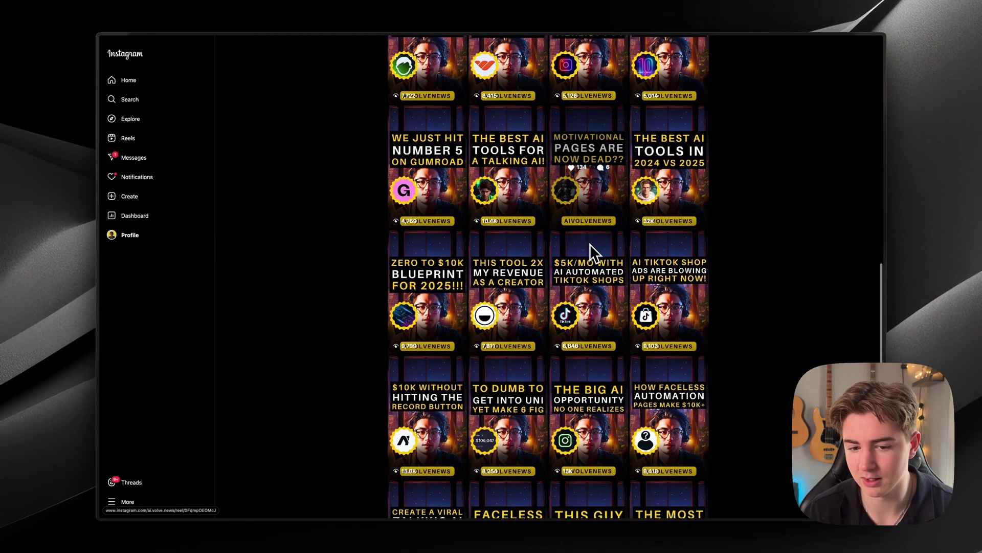
pyautogui.scroll(14, 586, 309)
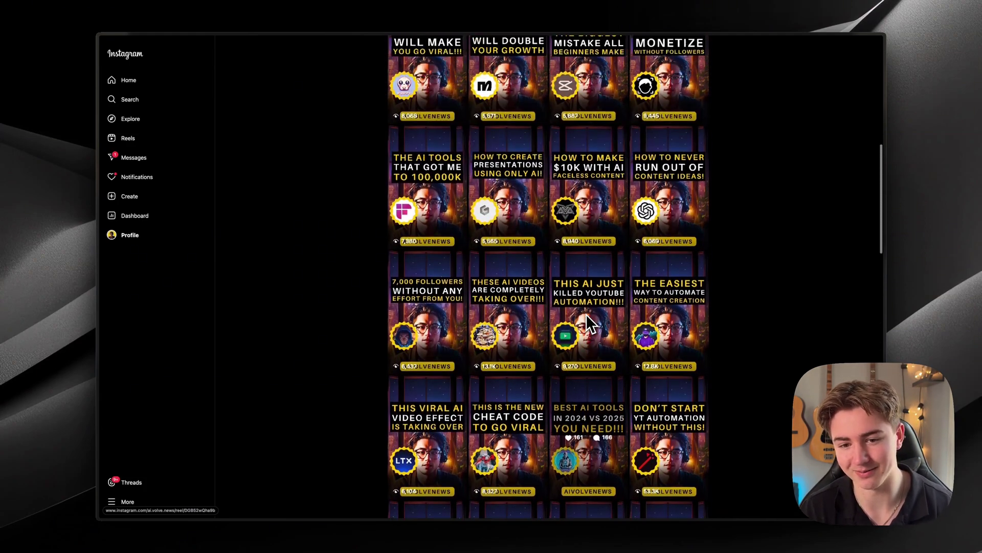
pyautogui.scroll(12, 585, 314)
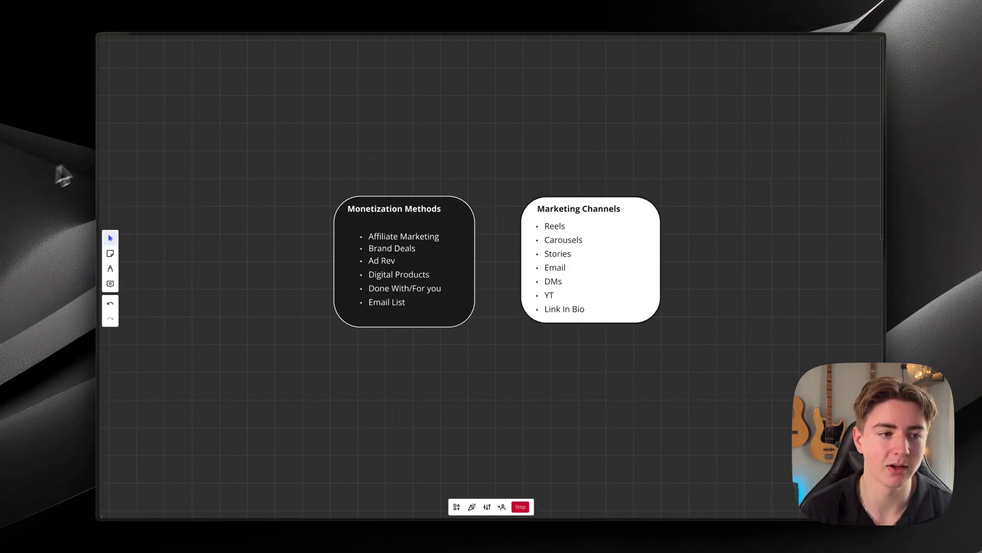
# - Switch from the Miro board to the ai.volve.news Instagram profile and highlight the contact email in its bio
pyautogui.moveTo(101, 108)
pyautogui.click(109, 75)
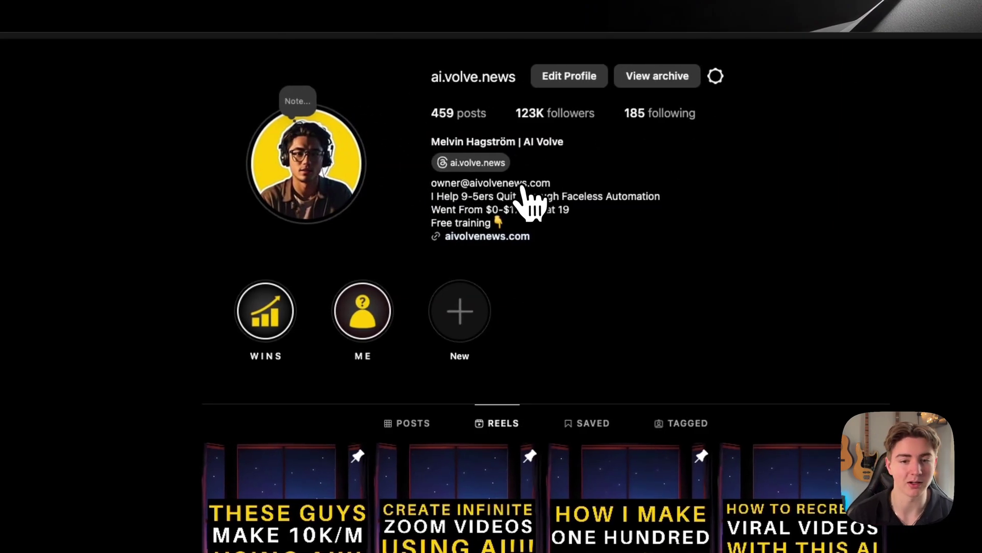
pyautogui.moveTo(432, 183); pyautogui.dragTo(444, 190)
pyautogui.moveTo(594, 205); pyautogui.dragTo(579, 190)
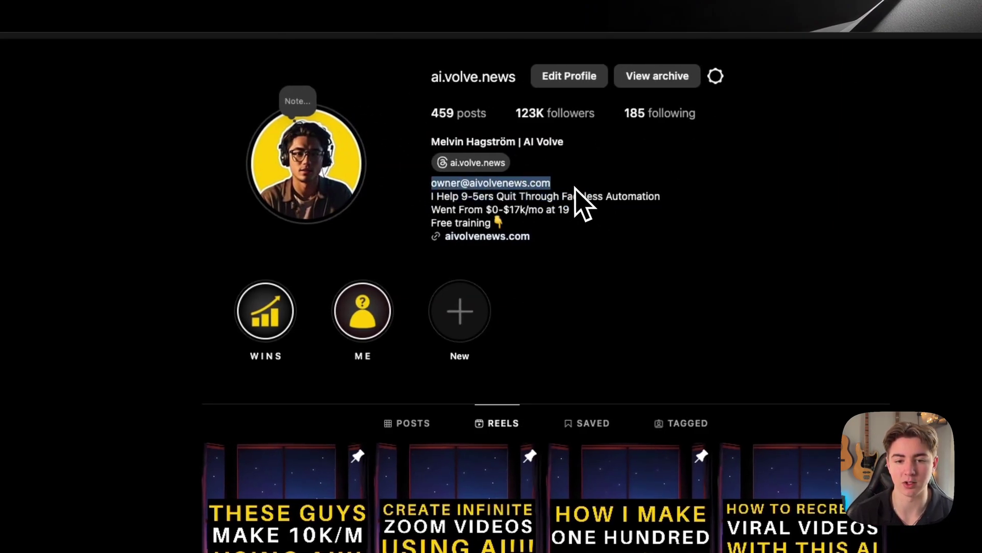
pyautogui.click(573, 187)
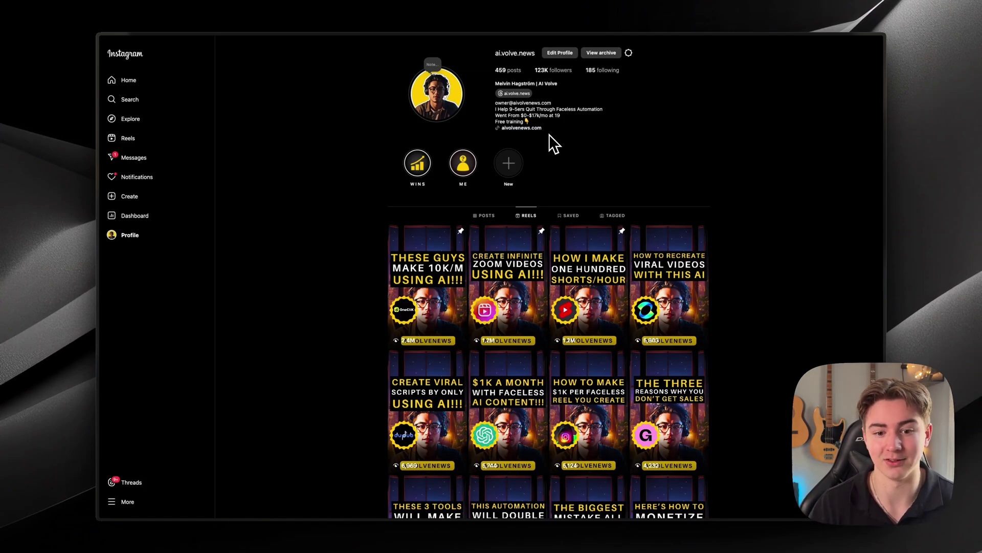
# - Review the profile's bio and pinned reels, and switch back to the Miro board with the monetization methods and marketing channels
pyautogui.scroll(-2, 549, 134)
pyautogui.scroll(2, 549, 134)
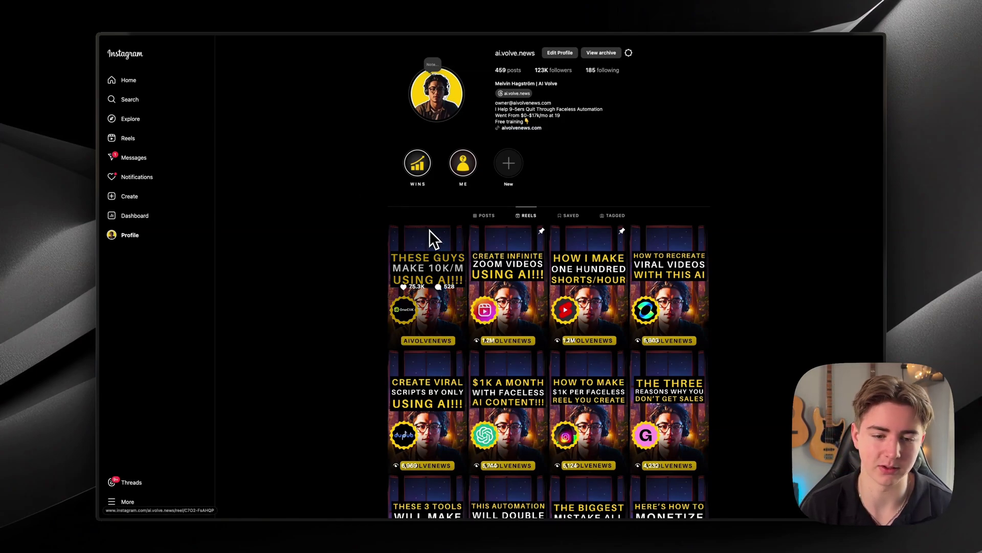
pyautogui.scroll(-1, 429, 230)
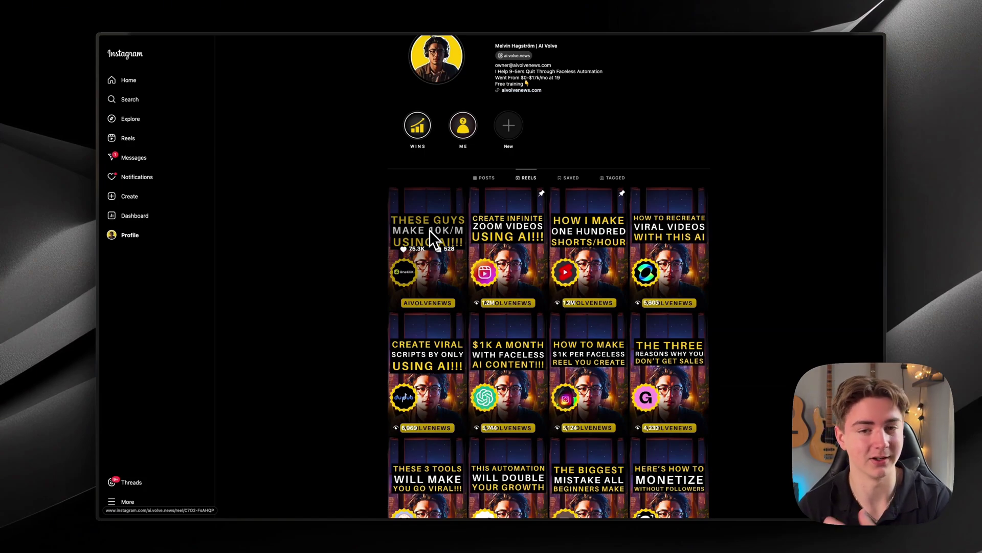
pyautogui.scroll(1, 432, 238)
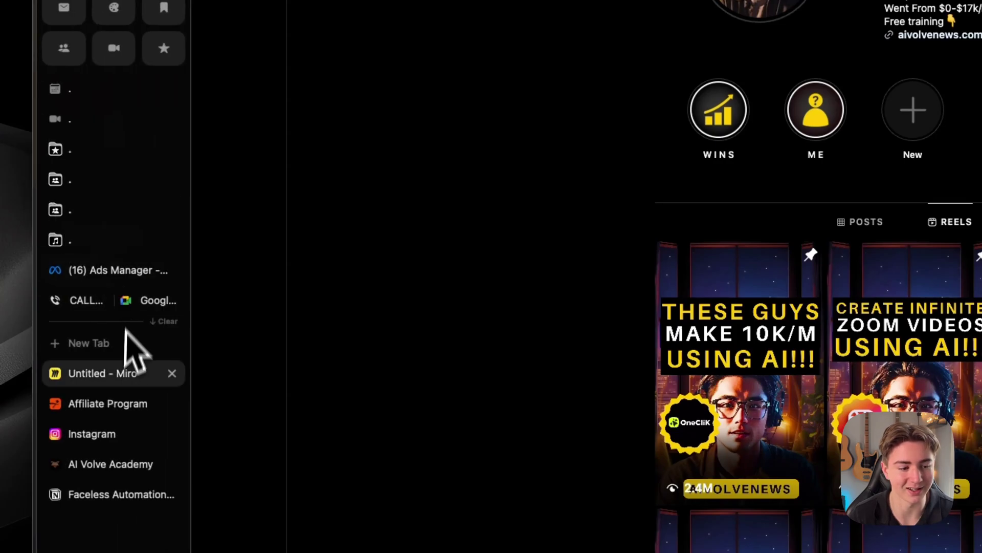
pyautogui.click(122, 372)
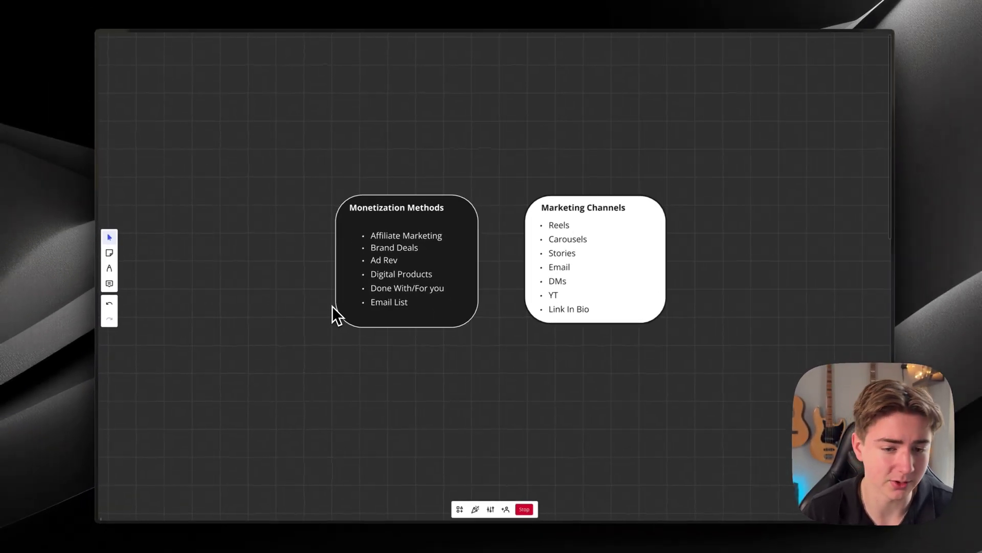